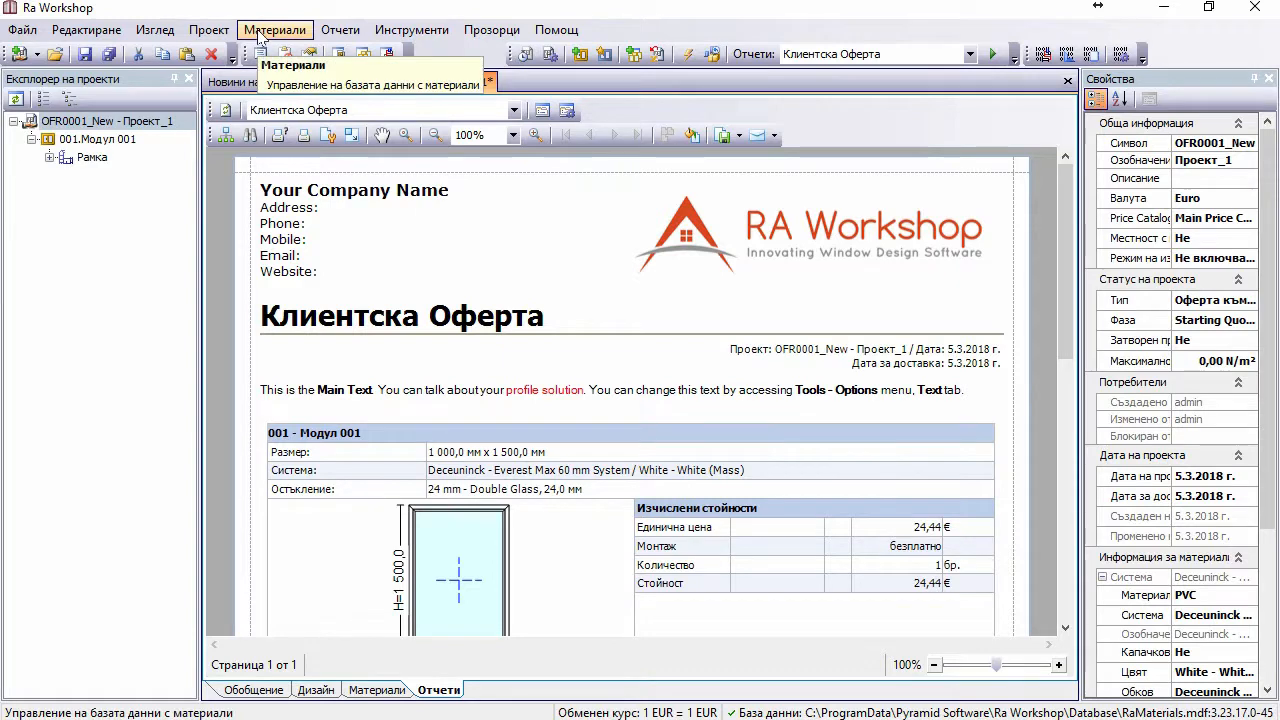
Step: Open the program options to the report header settings, checking the Текстове tab on the way
left_click(412, 32)
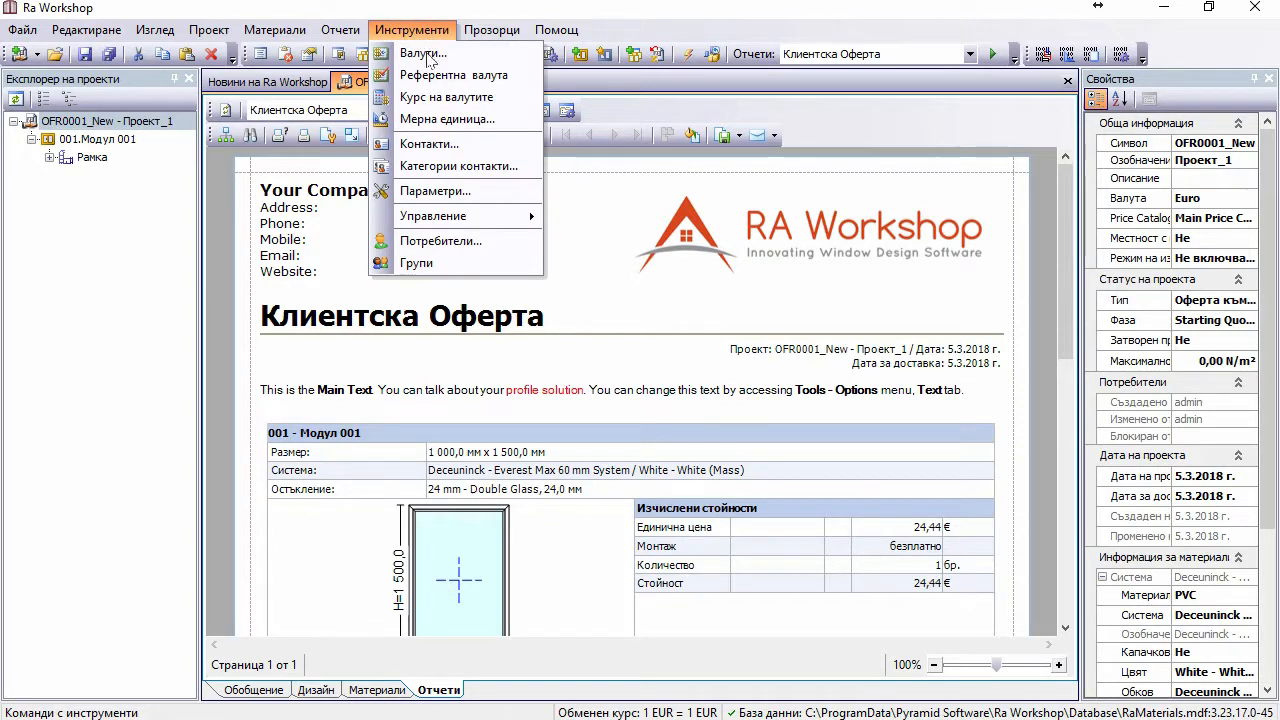
left_click(407, 194)
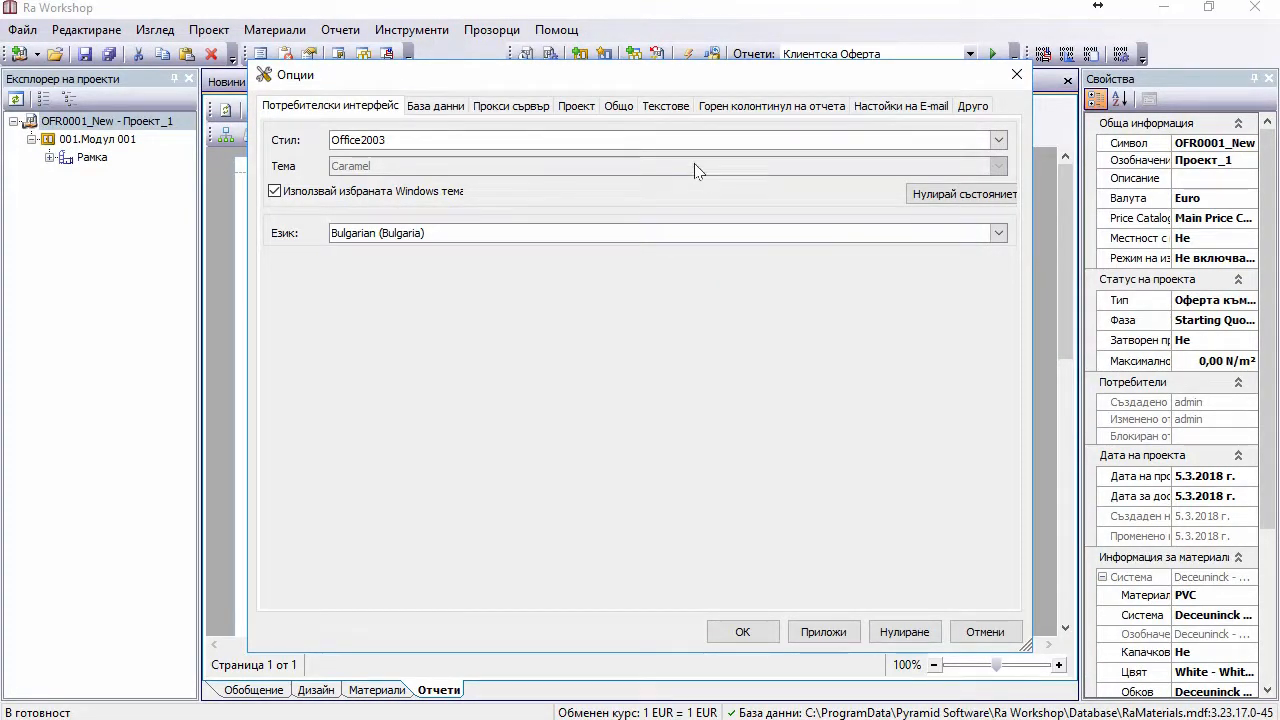
left_click(651, 117)
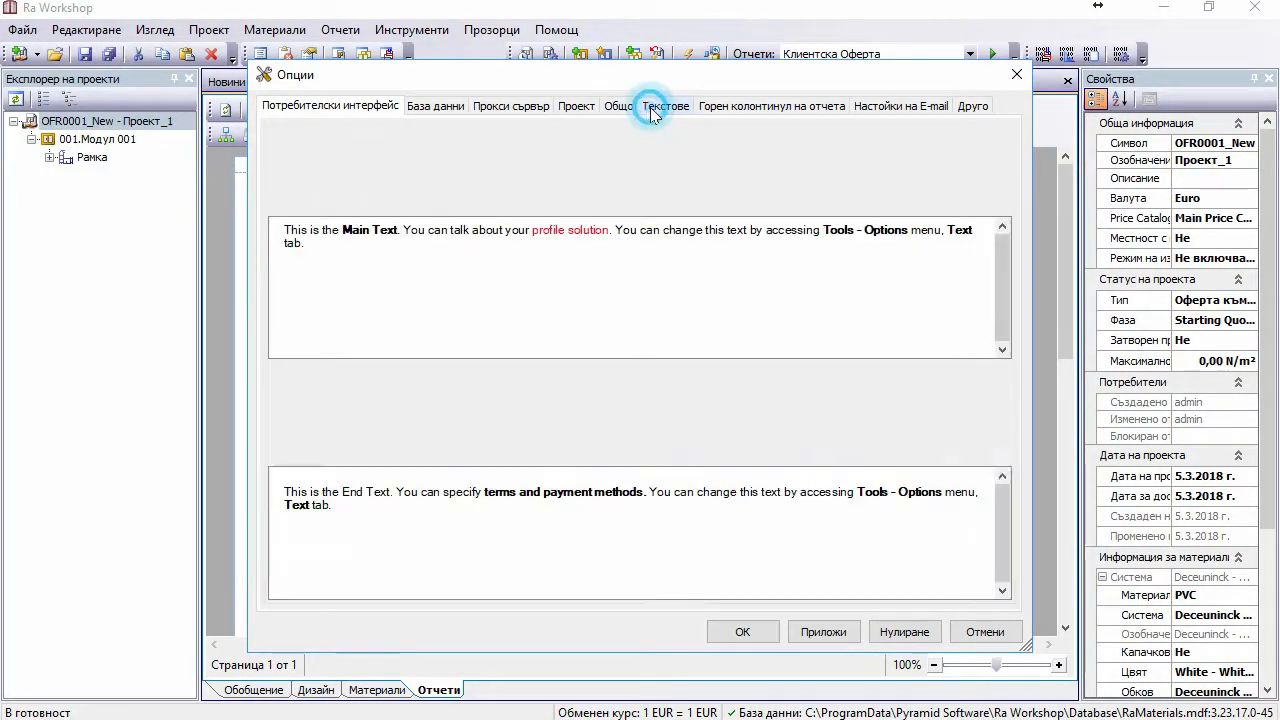
left_click(745, 106)
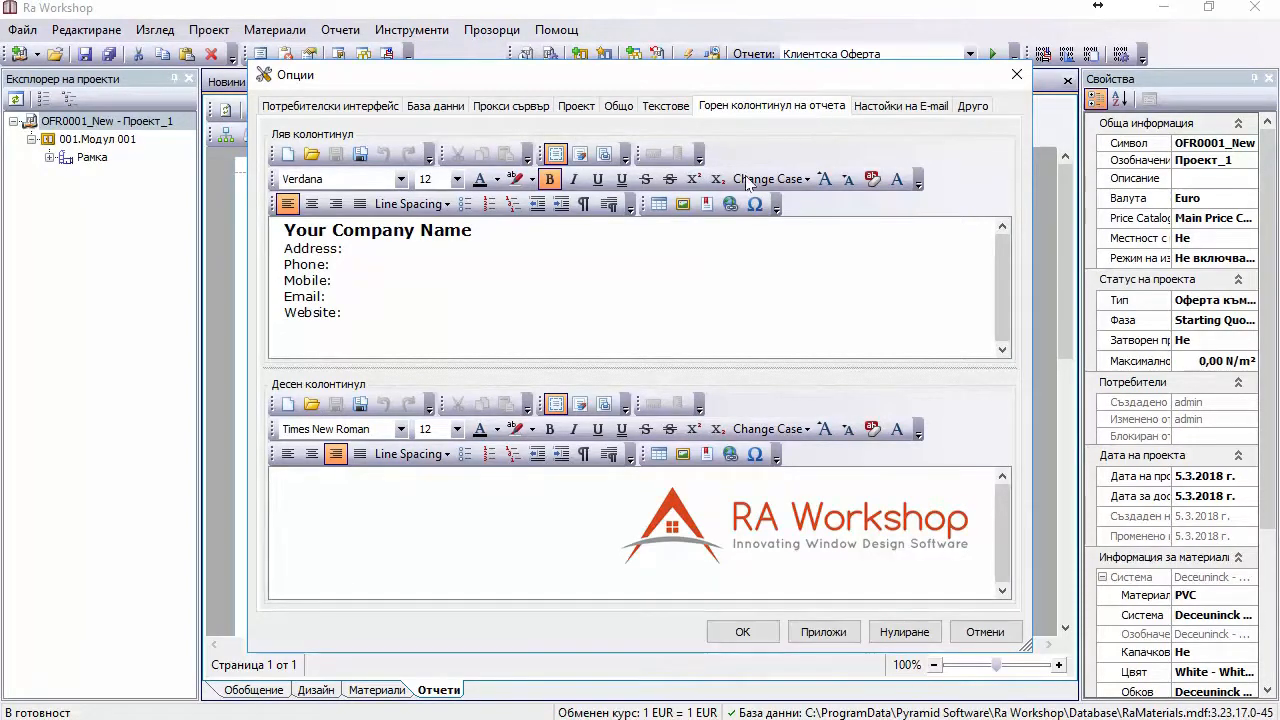
Step: Replace the RA Workshop logo in the right report header with Logo_blue100.png
left_click(836, 520)
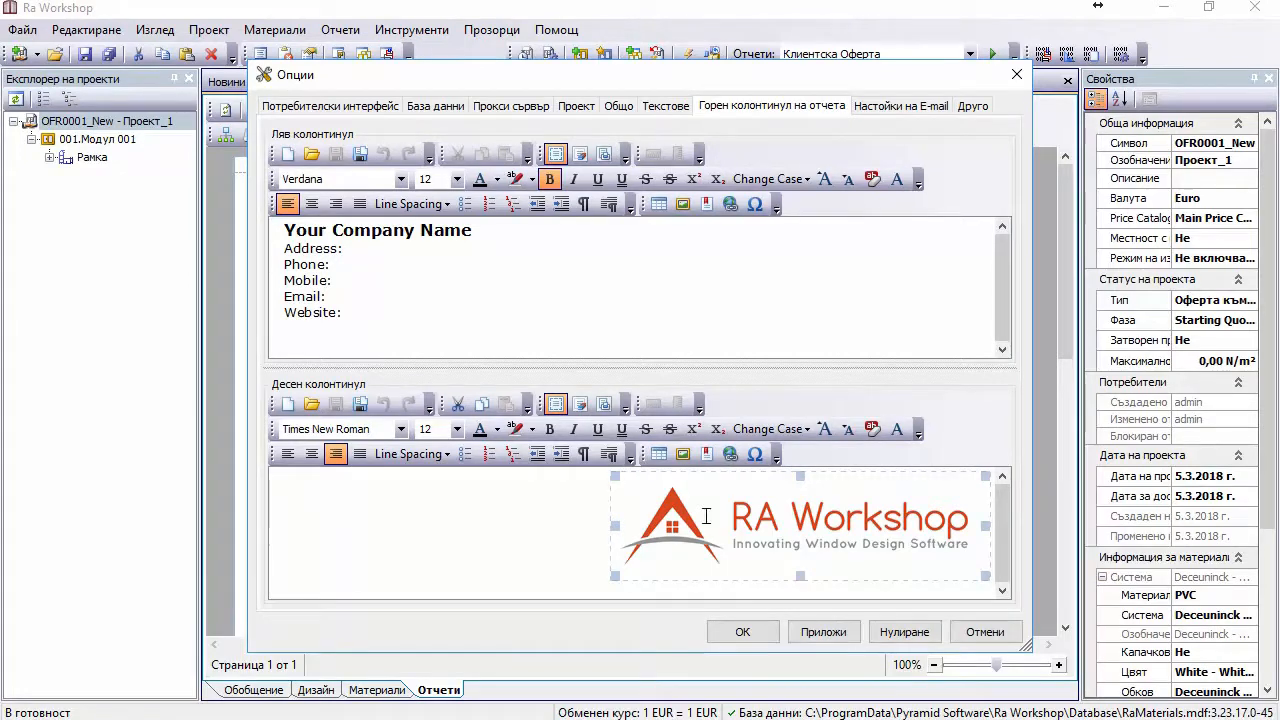
key("Delete")
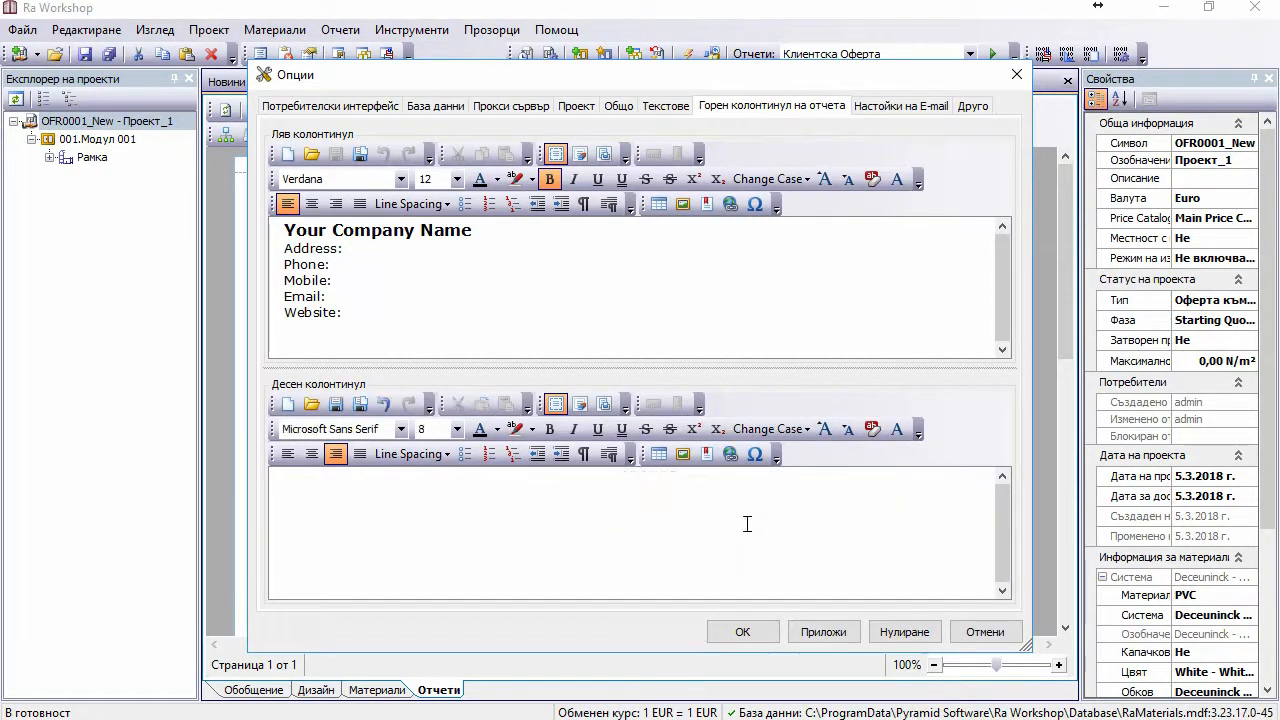
left_click(682, 456)
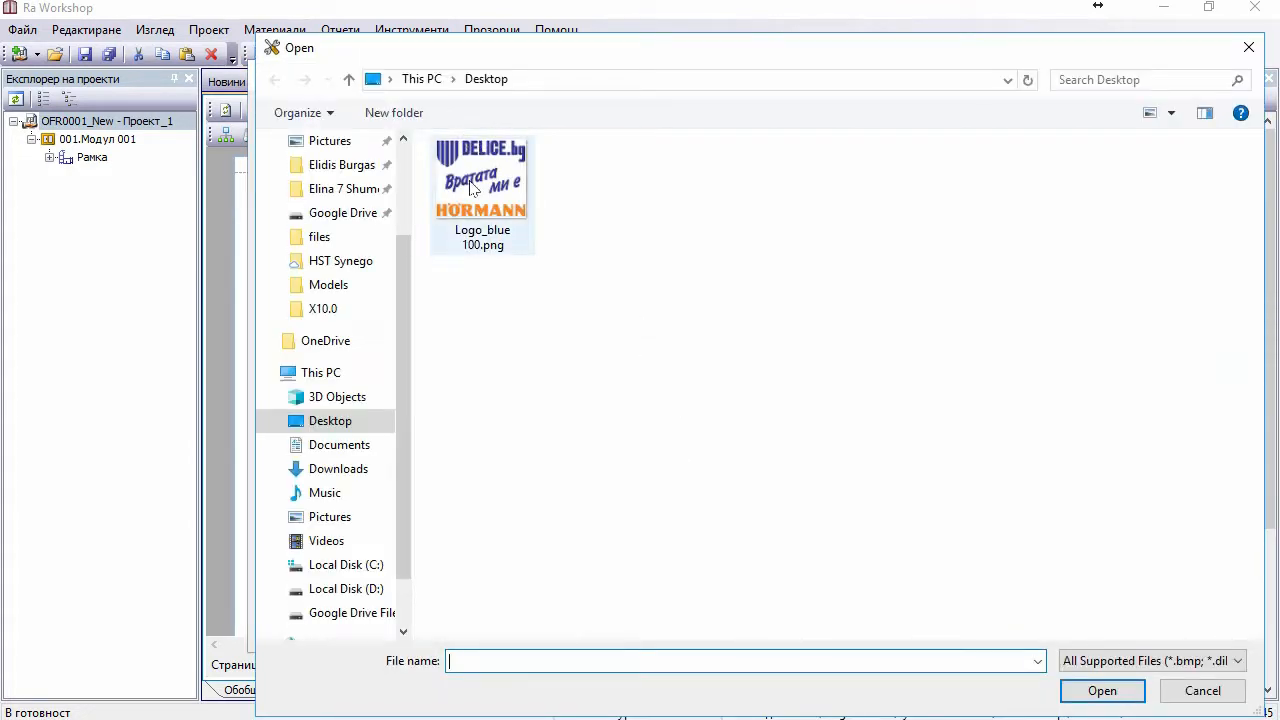
double_click(500, 186)
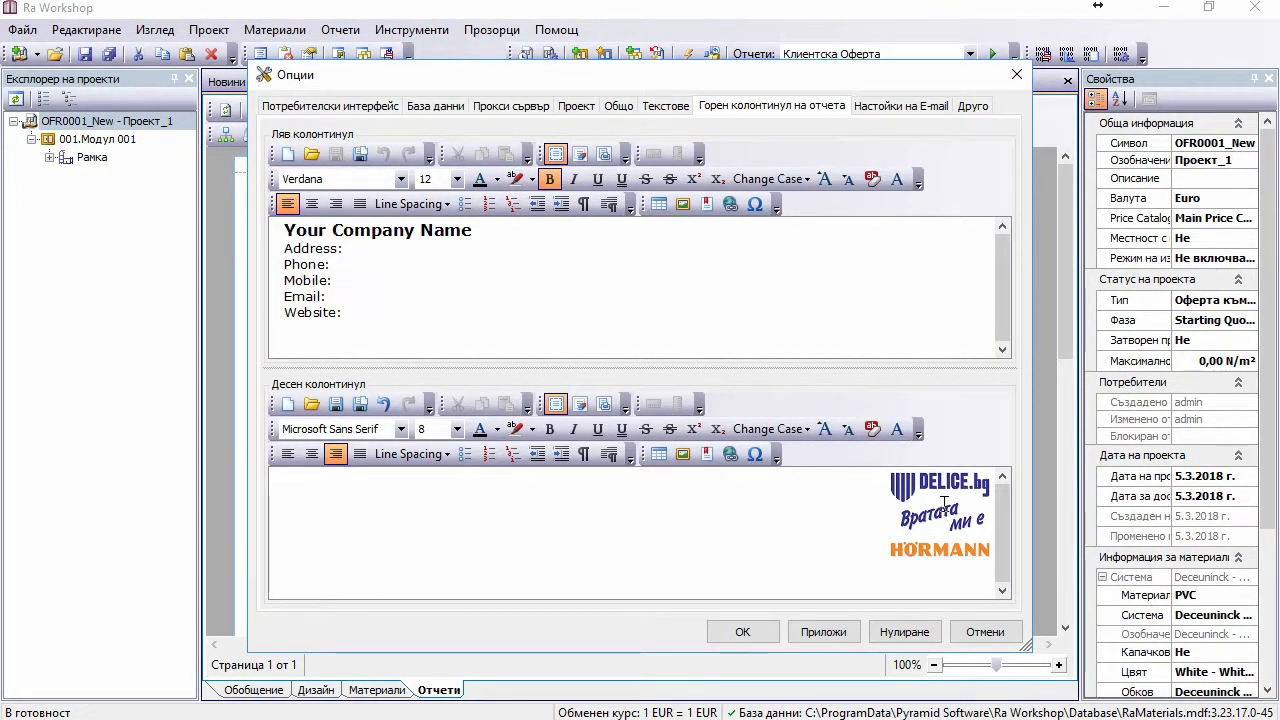
left_click(460, 228)
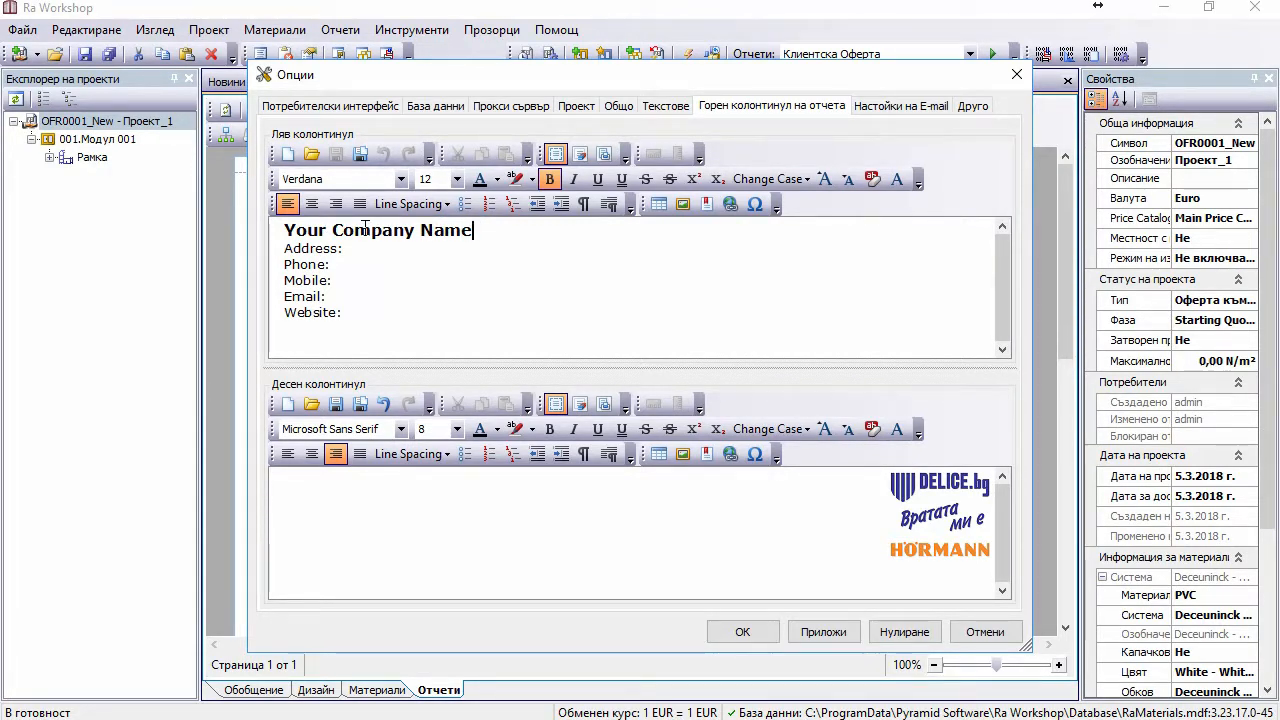
Step: Enter company name 'Автоматика Делис ЕООД', the company address and phone number in the left header
type("Aвтоматика")
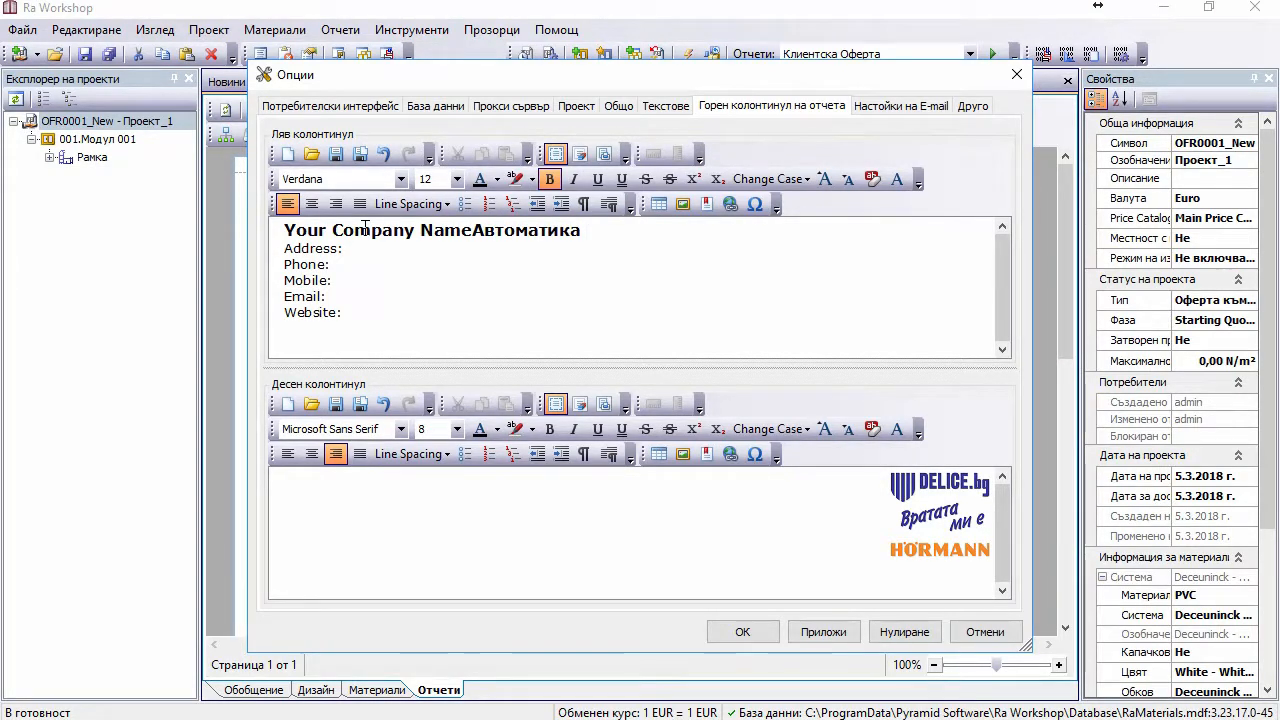
type(" Делис ЕООД")
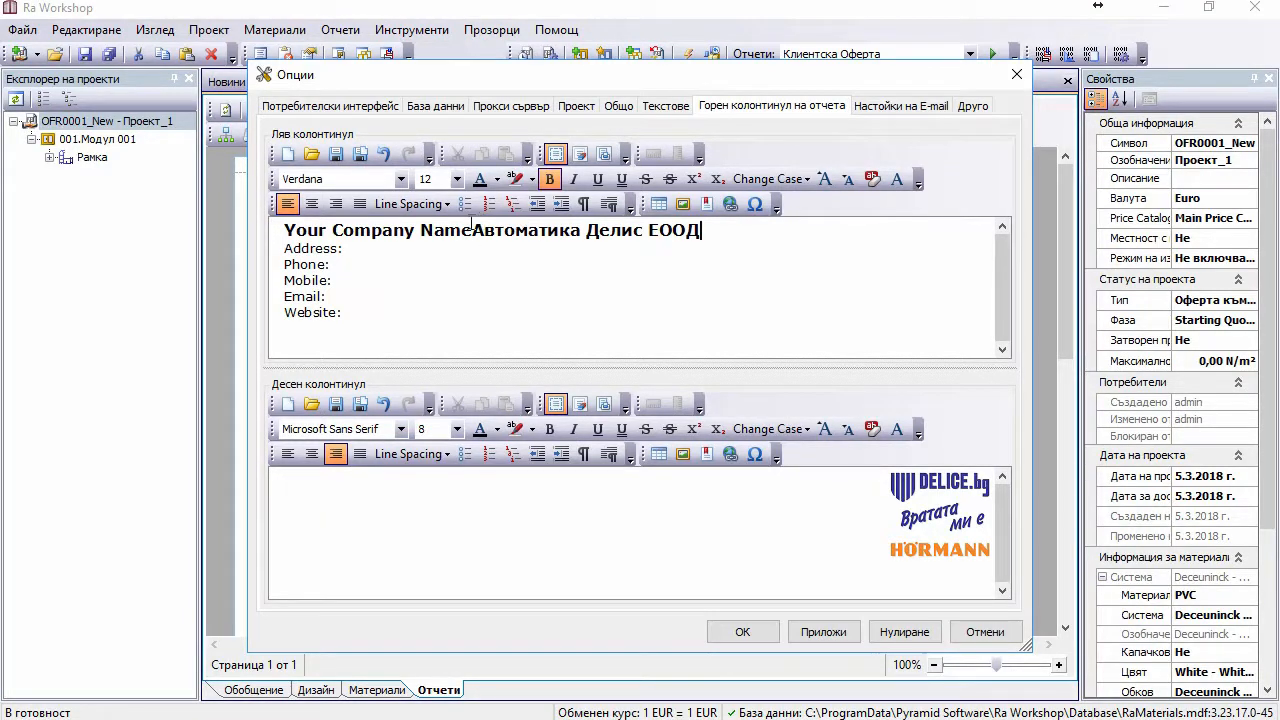
left_click_drag(471, 230, 282, 230)
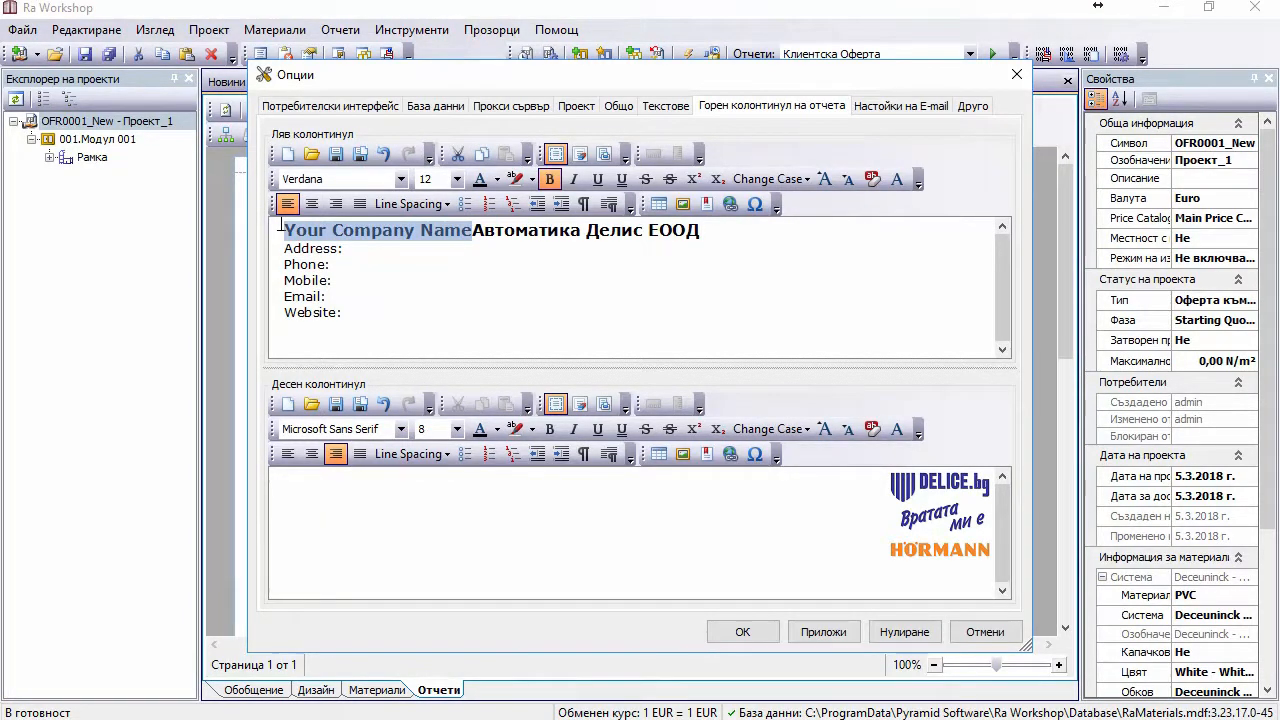
key("Delete")
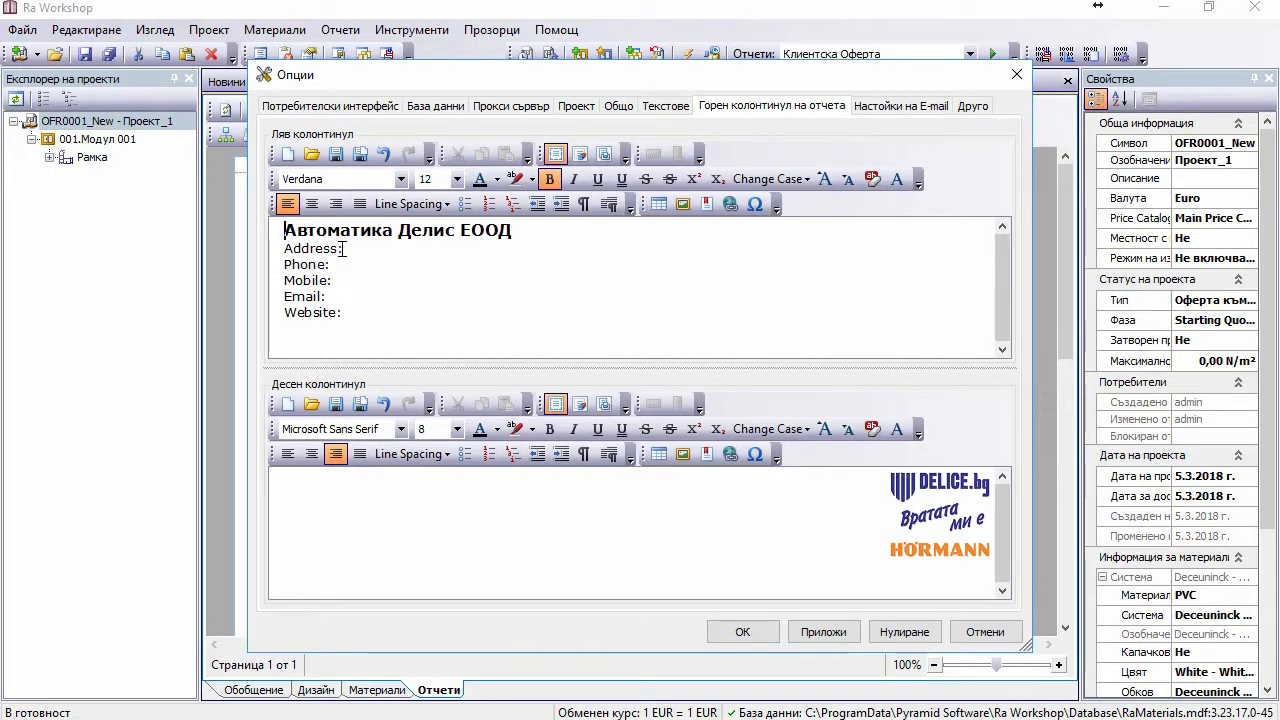
left_click_drag(343, 249, 263, 252)
type("А")
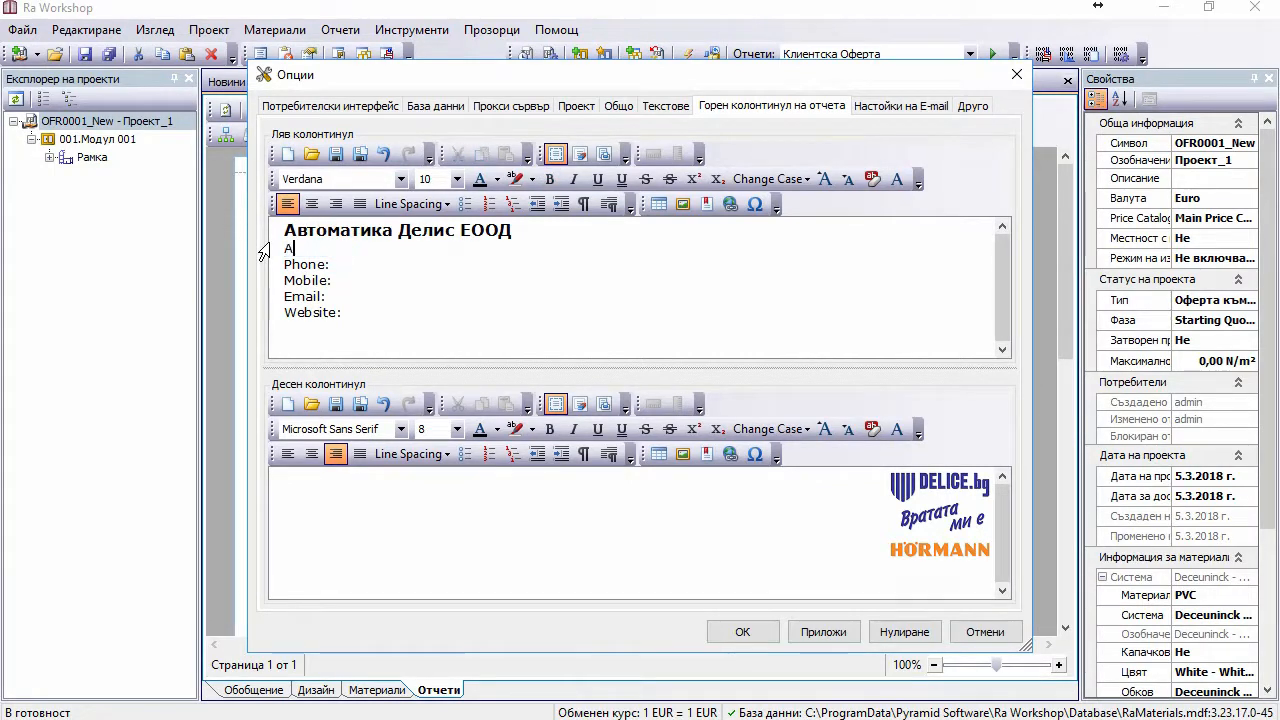
type("дрес: Стара Загора")
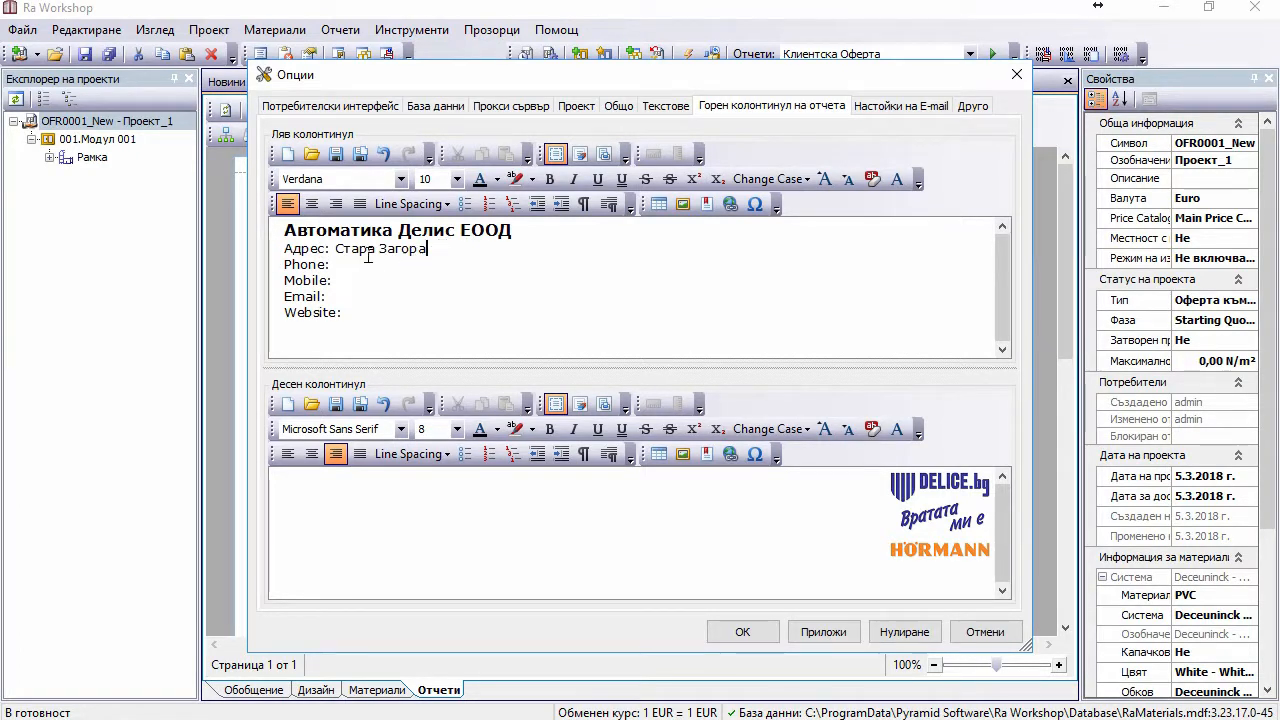
double_click(300, 266)
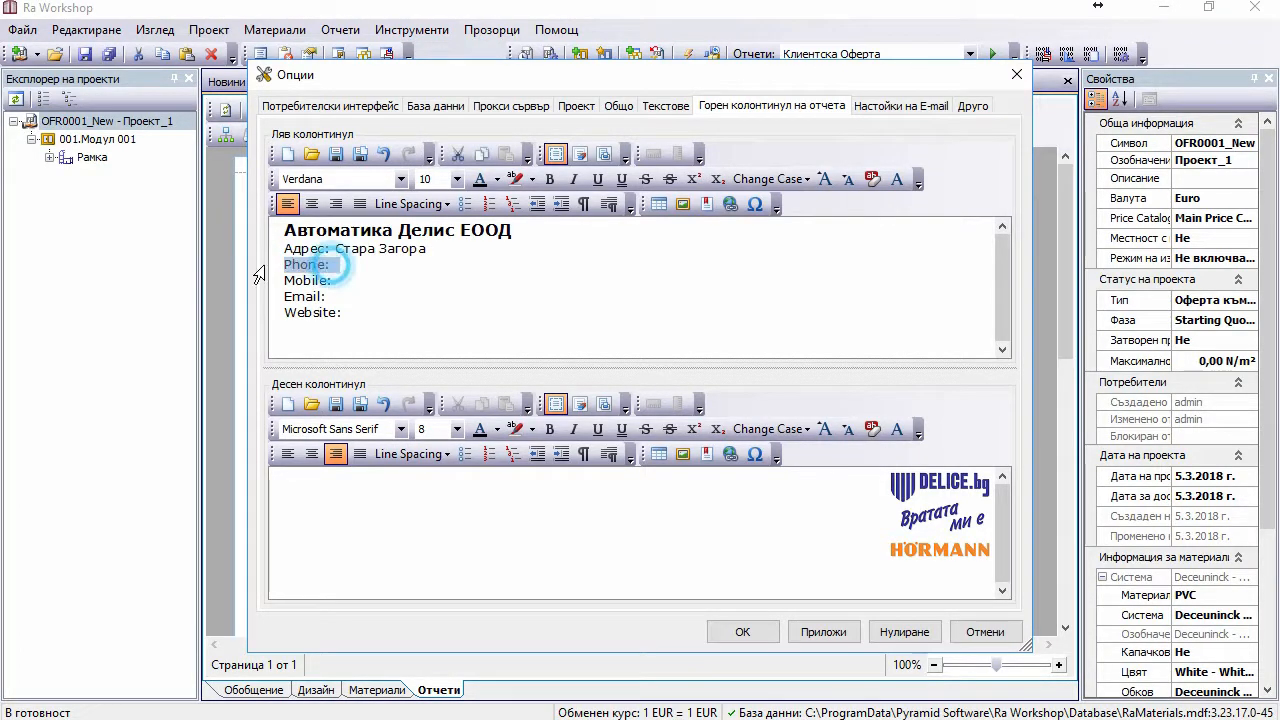
type("Телефон:")
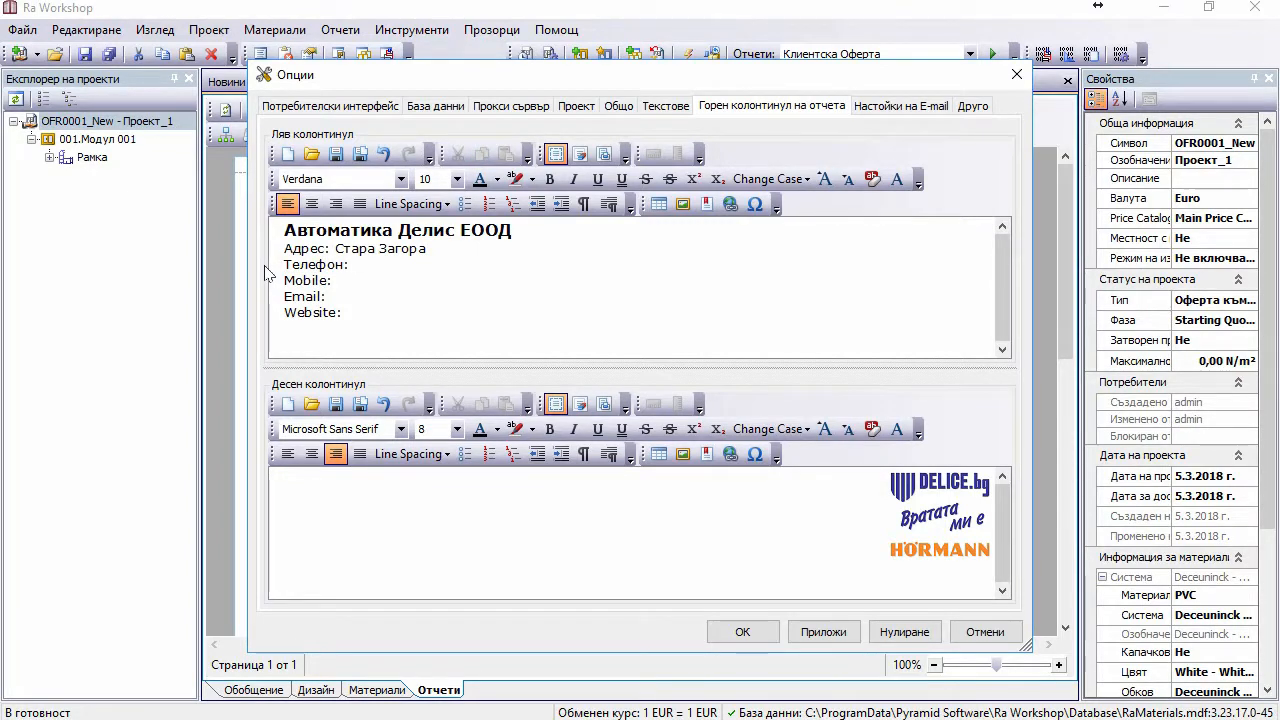
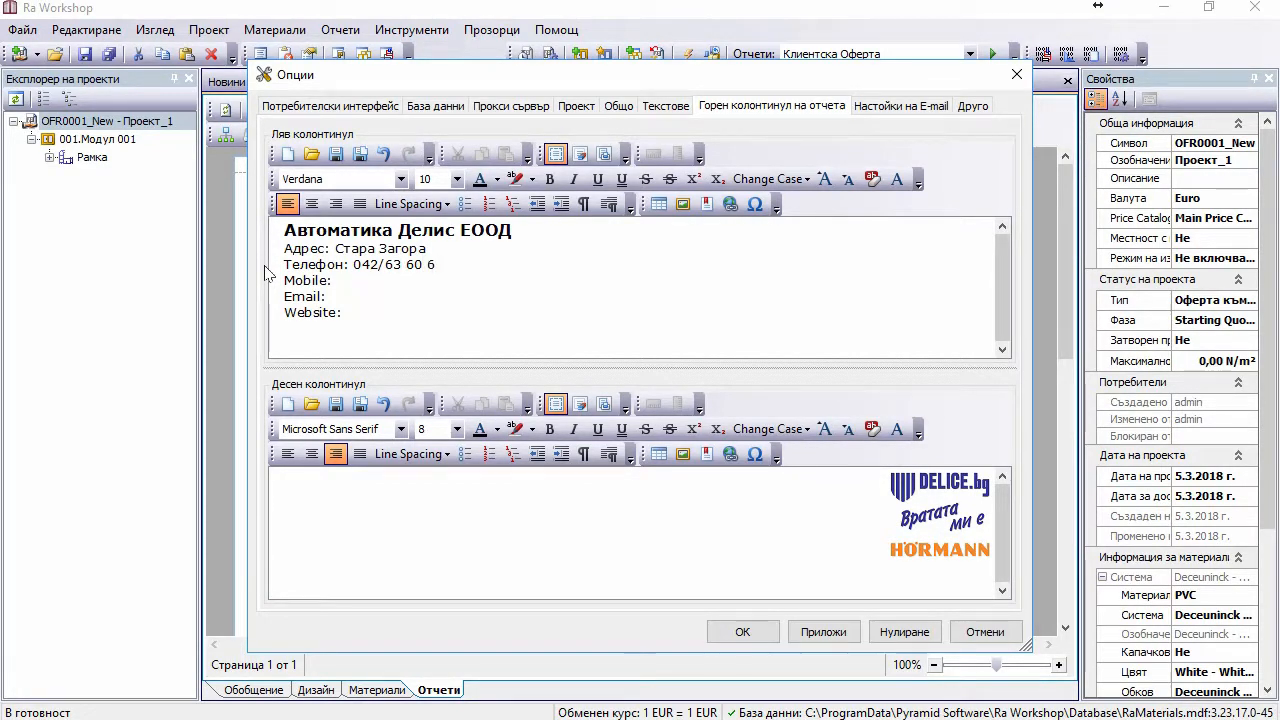
Step: Remove the Mobile and Website lines, fill in the company e-mail, and apply the options
left_click_drag(340, 281, 258, 290)
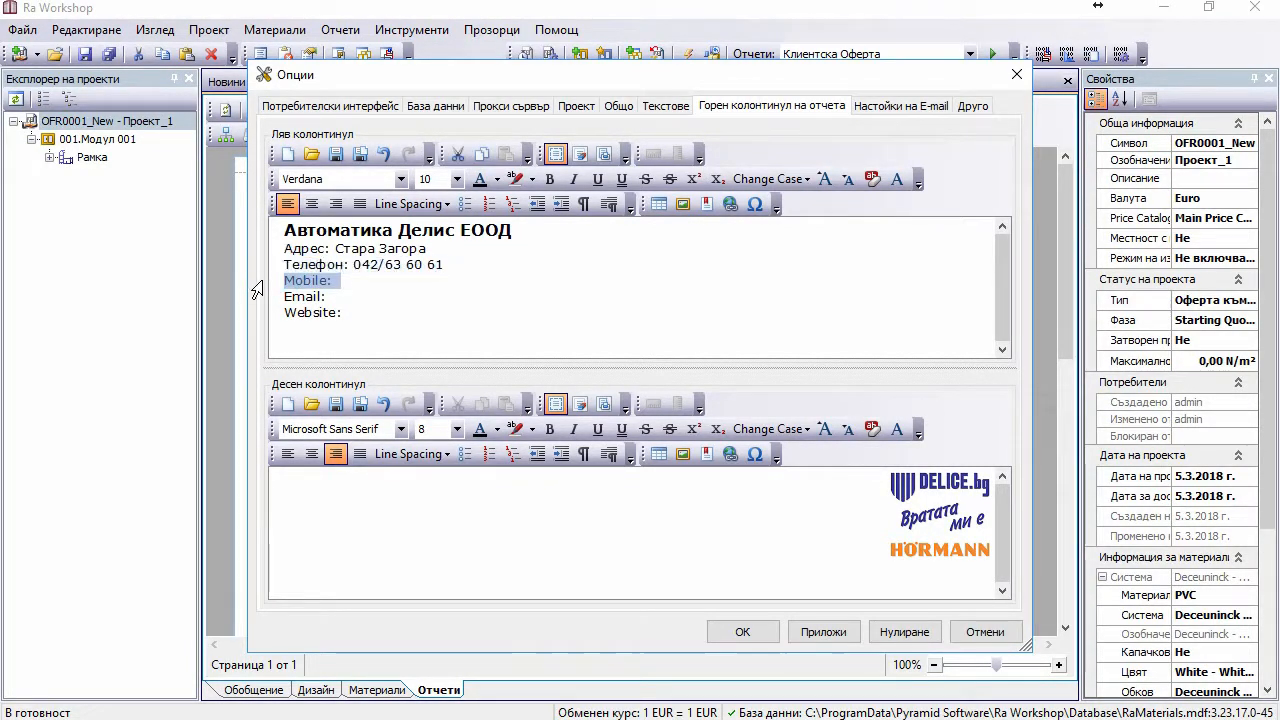
key("Delete")
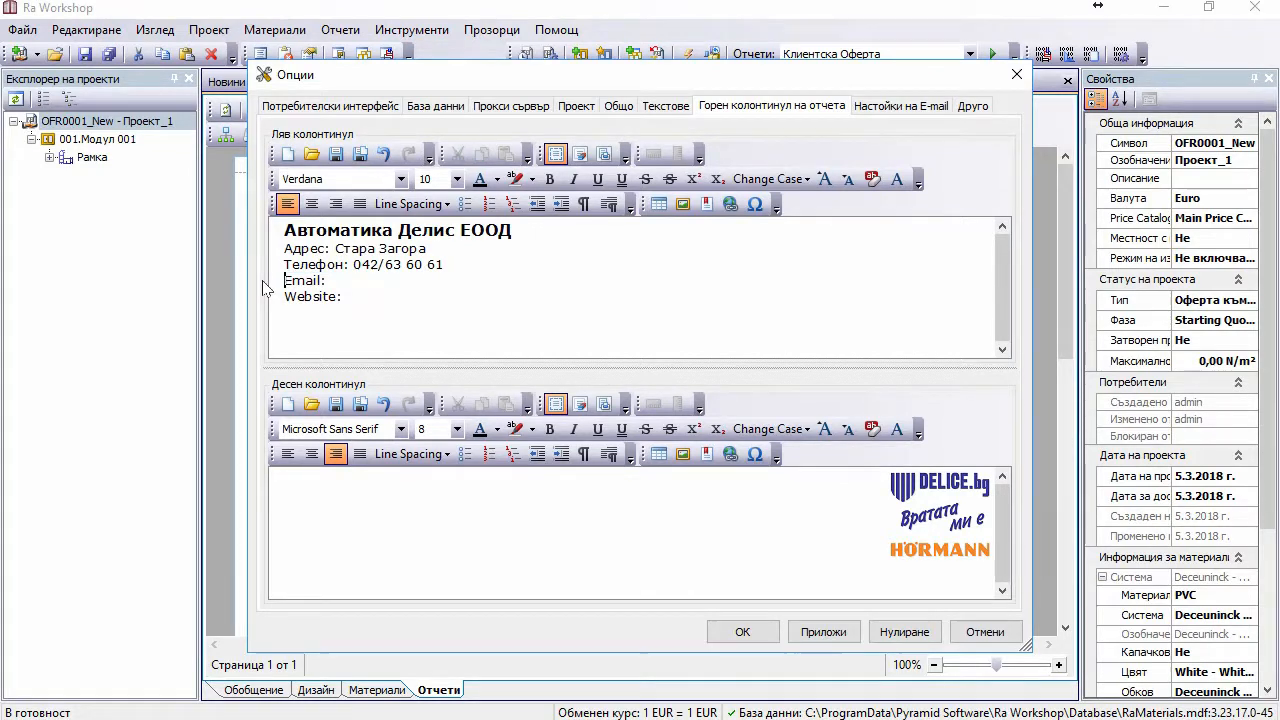
left_click(339, 280)
type("офф")
key("BackSpace")
key("BackSpace")
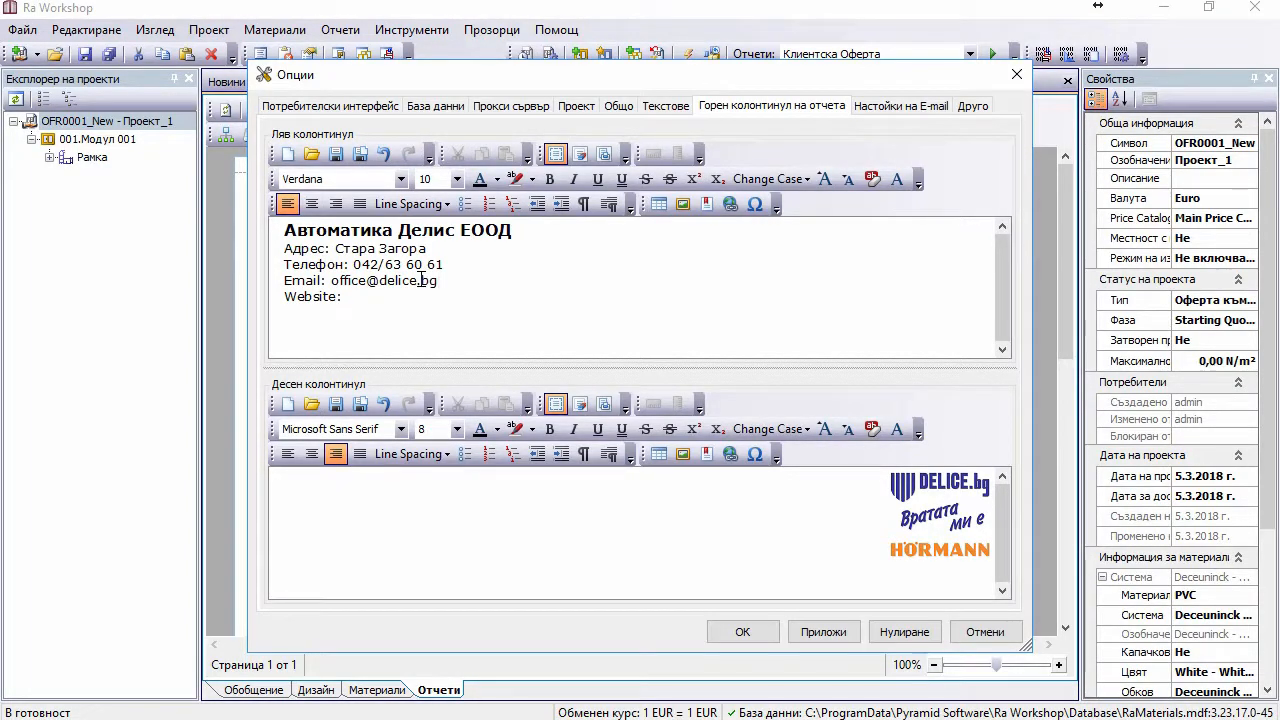
key("Delete")
key("Delete")
key("Delete")
key("Delete")
key("Delete")
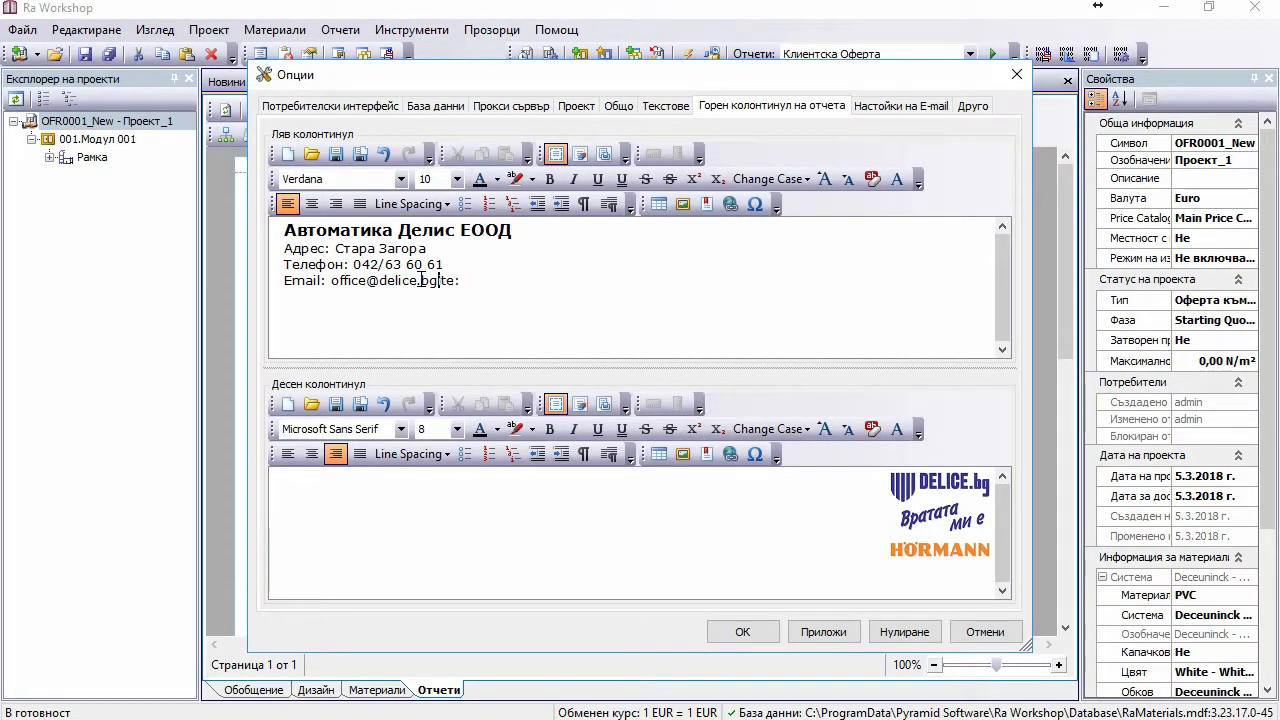
key("Delete")
key("Delete")
left_click(823, 631)
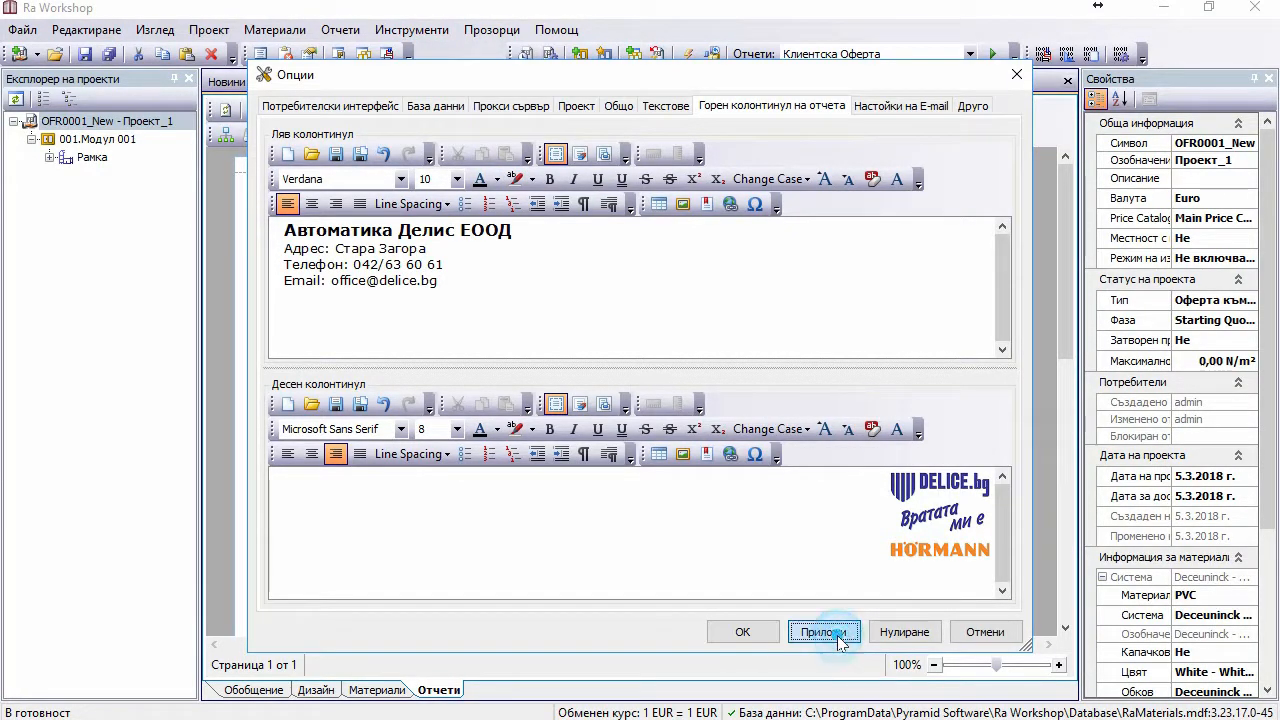
left_click(755, 636)
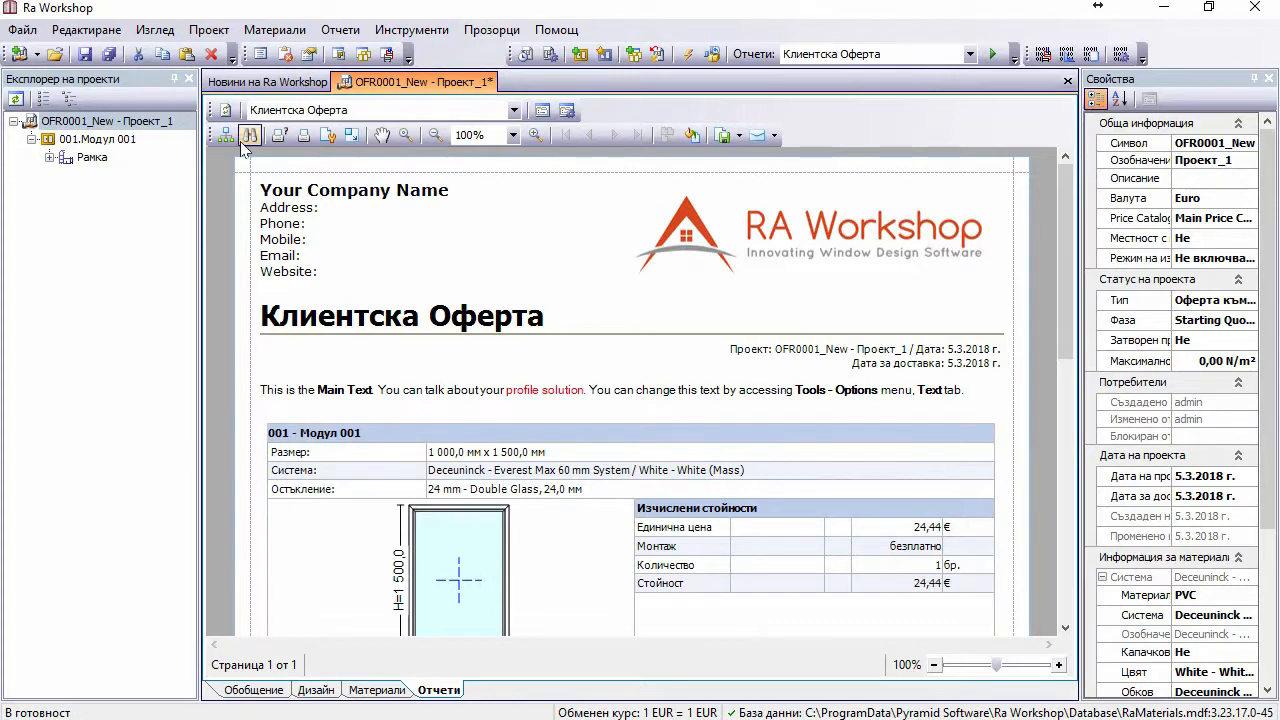
Step: Refresh the Клиентска Оферта preview to show the new company header and logo
left_click(221, 106)
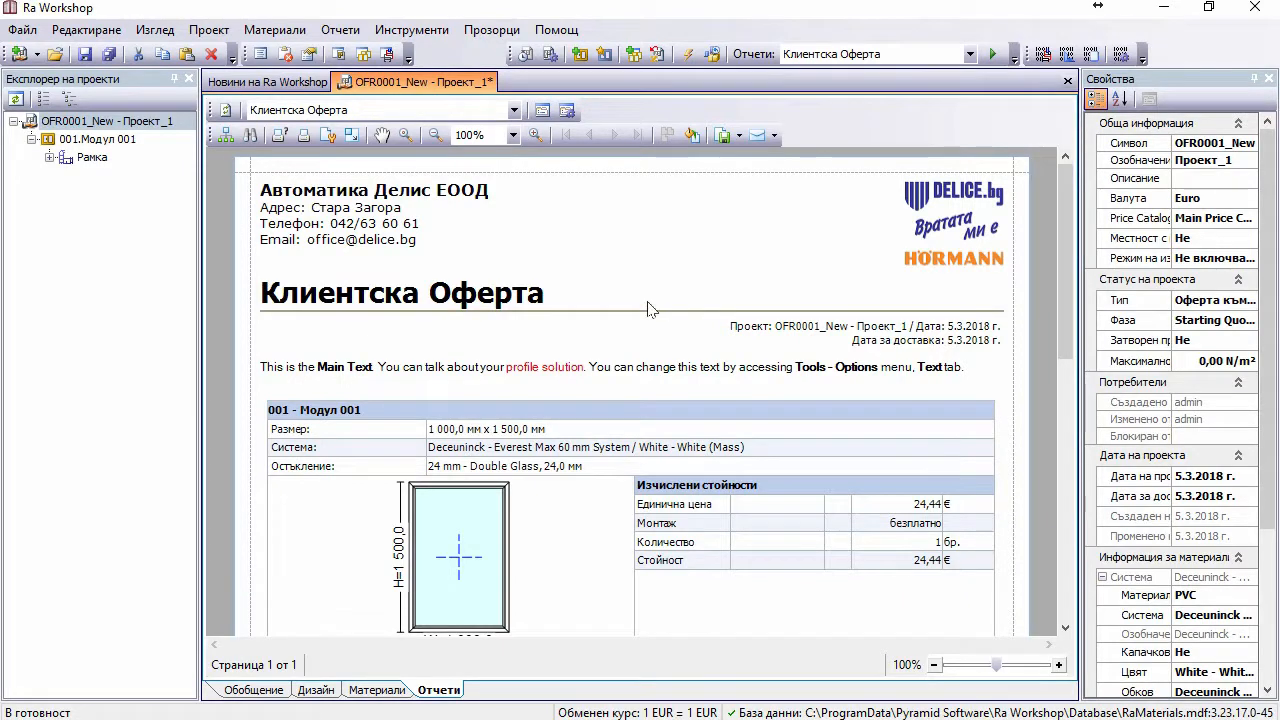
left_click(542, 112)
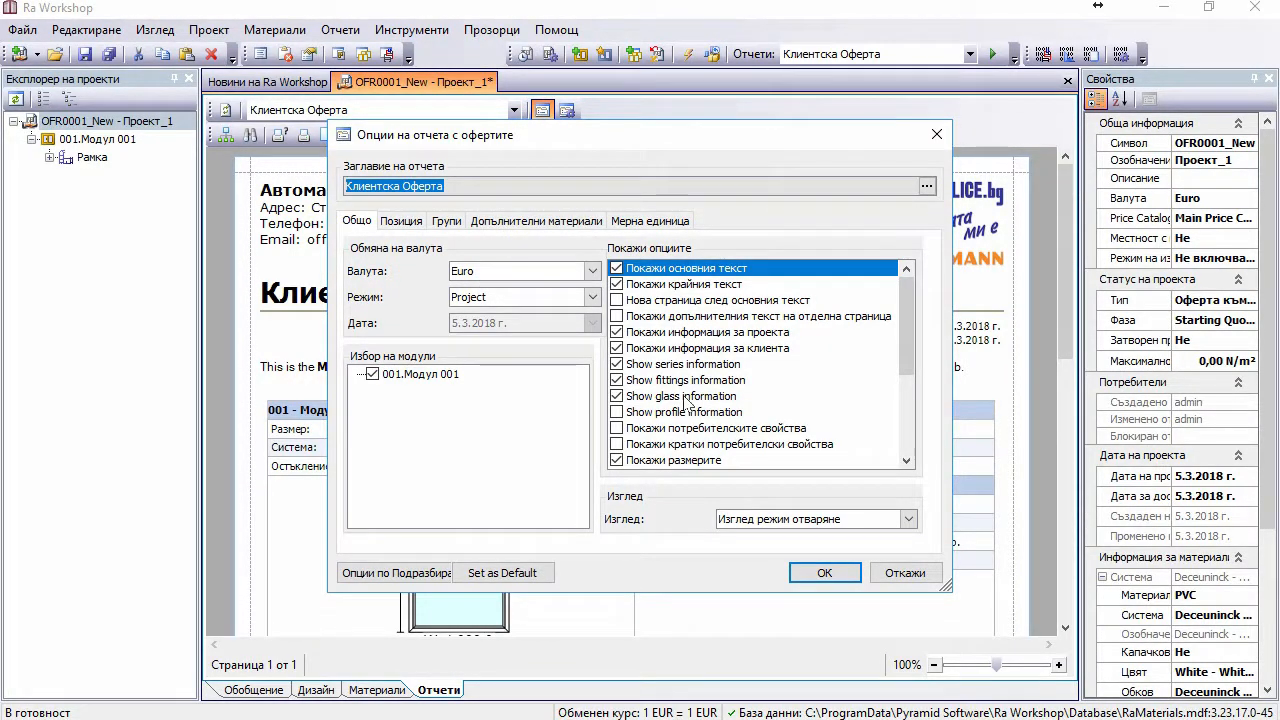
Step: Change the report title from 'Клиентска Оферта' to 'Оферта' and centre it
left_click_drag(613, 143, 648, 259)
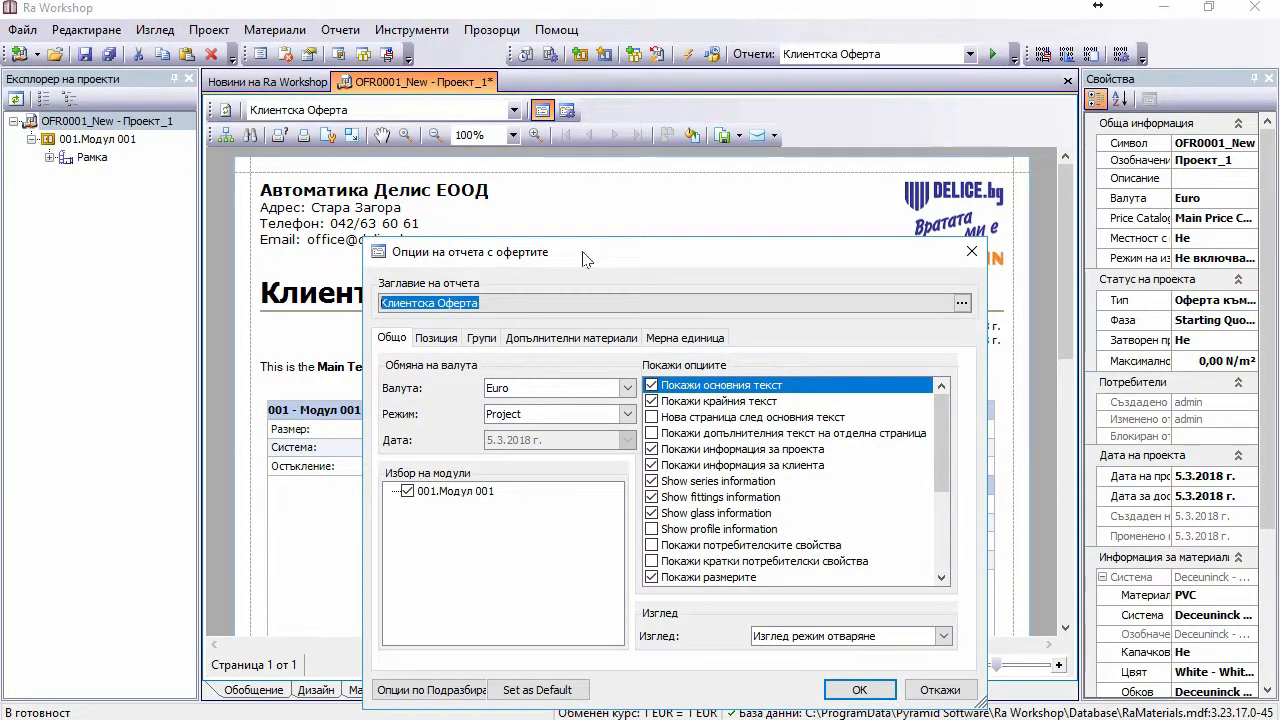
left_click_drag(585, 259, 588, 218)
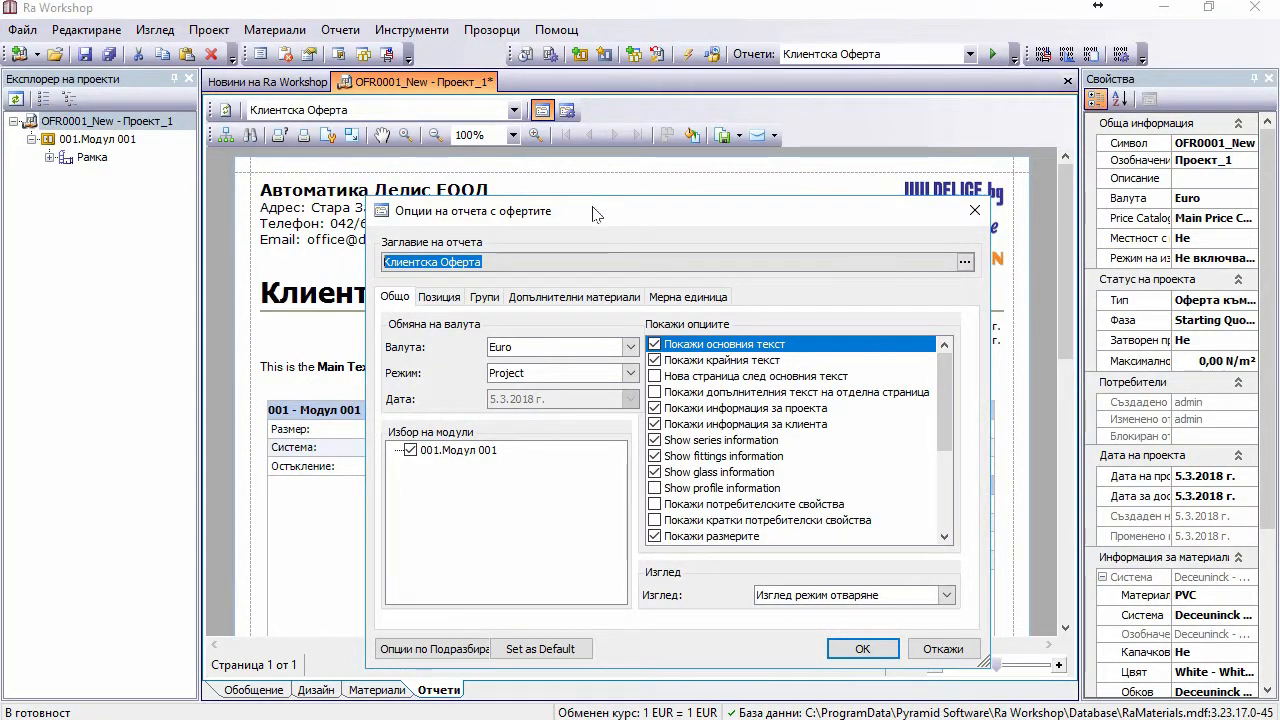
left_click_drag(596, 213, 667, 198)
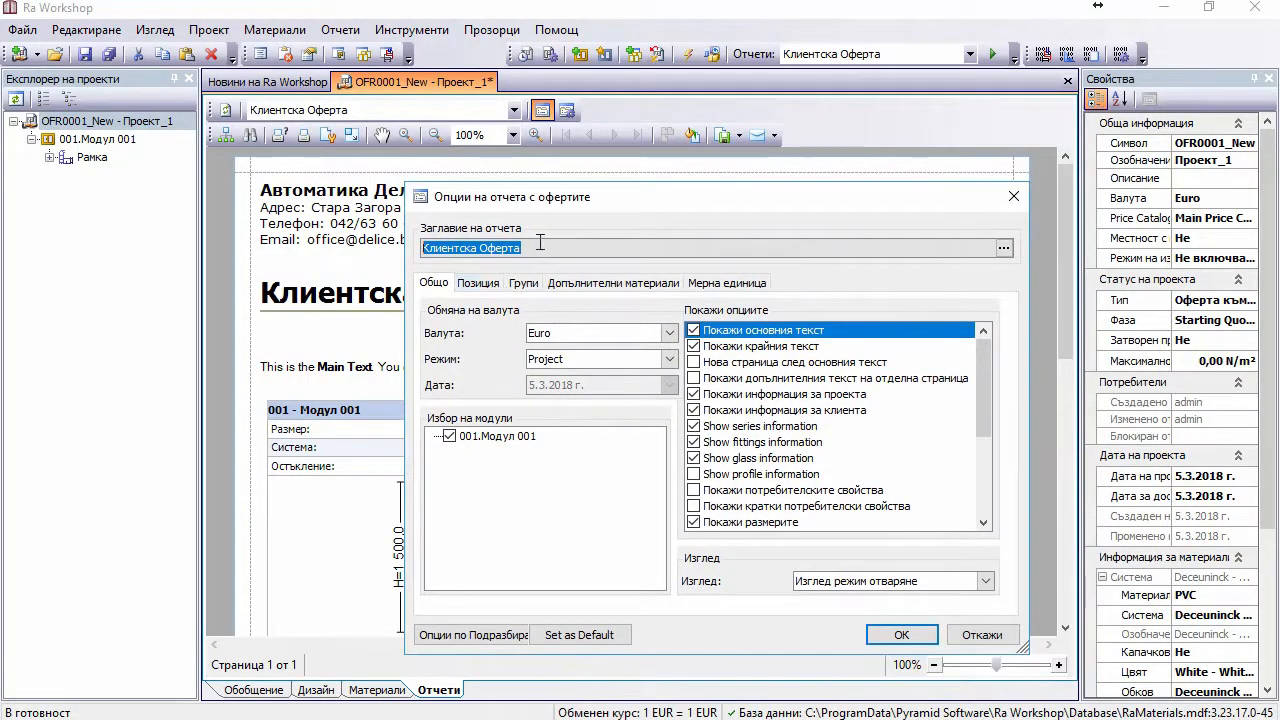
left_click(1004, 248)
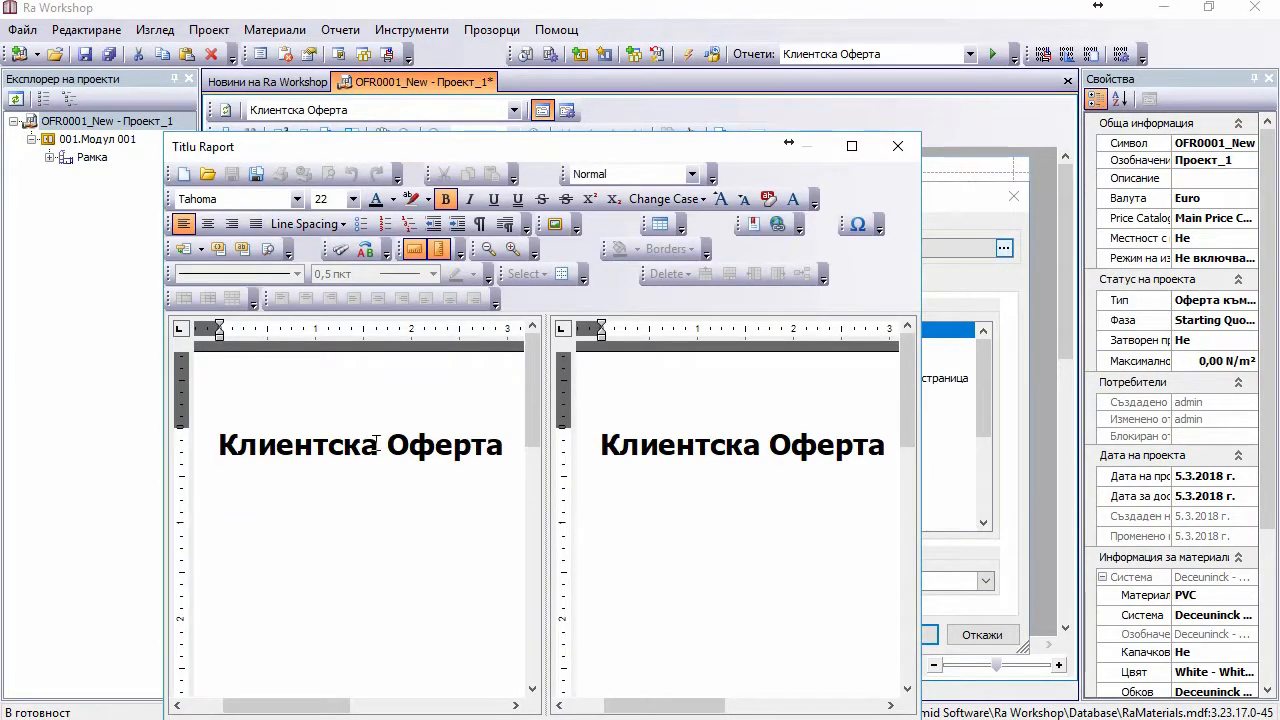
left_click_drag(389, 442, 191, 455)
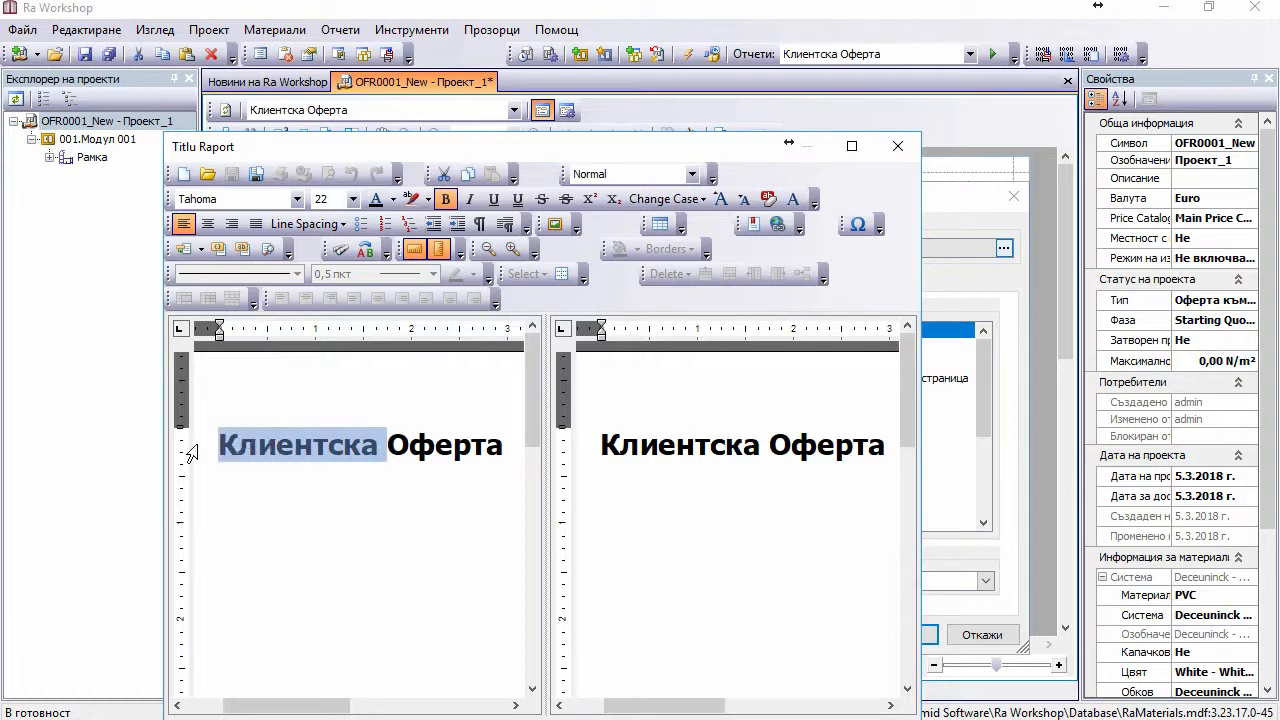
key("Delete")
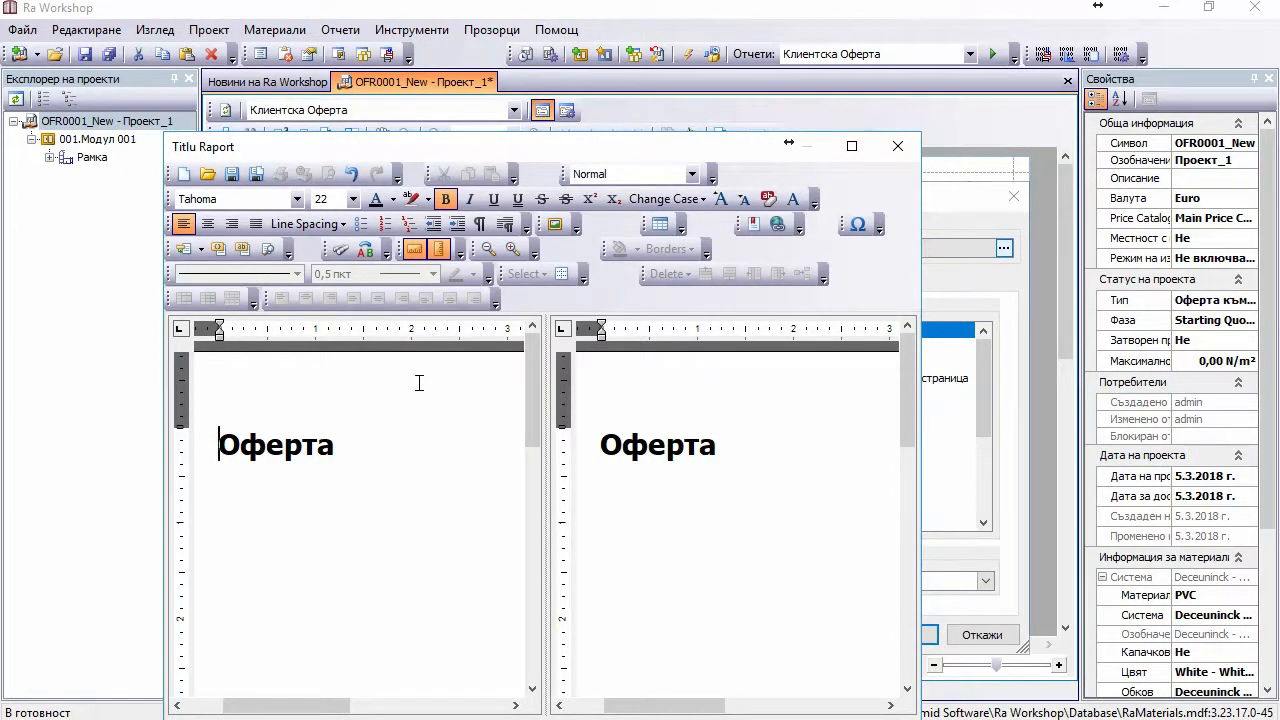
left_click(207, 224)
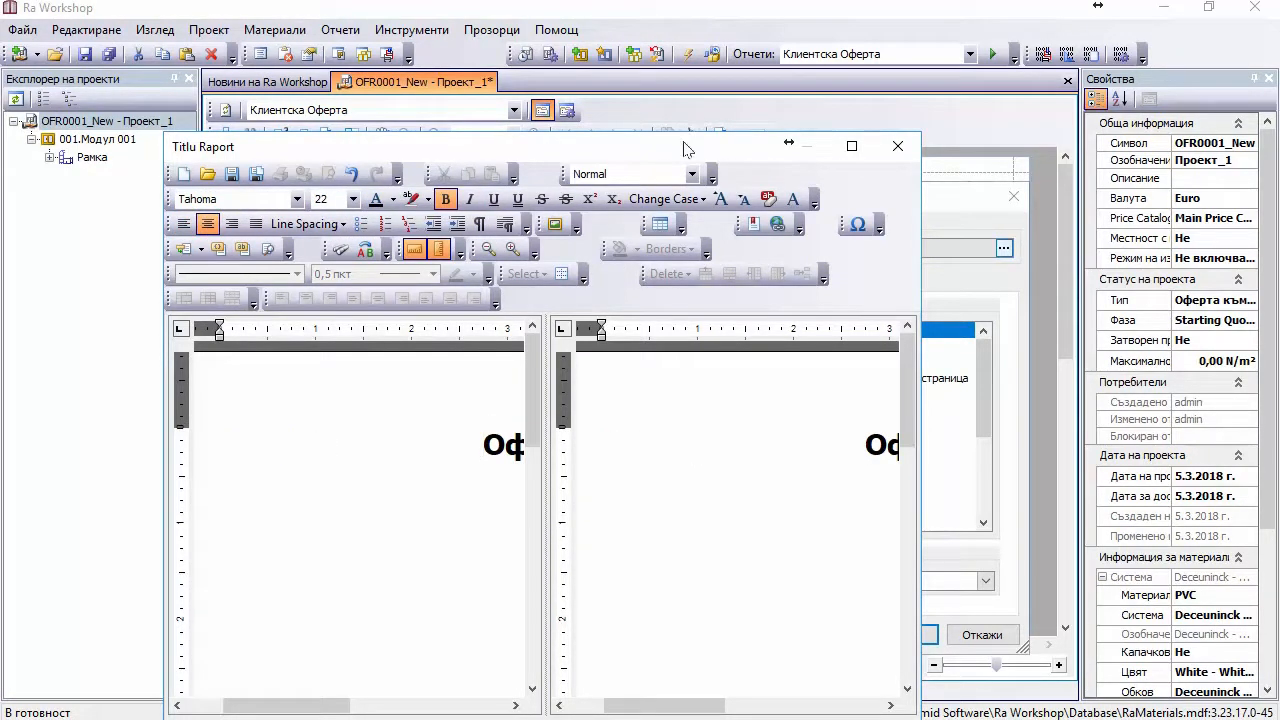
left_click_drag(687, 138, 703, 52)
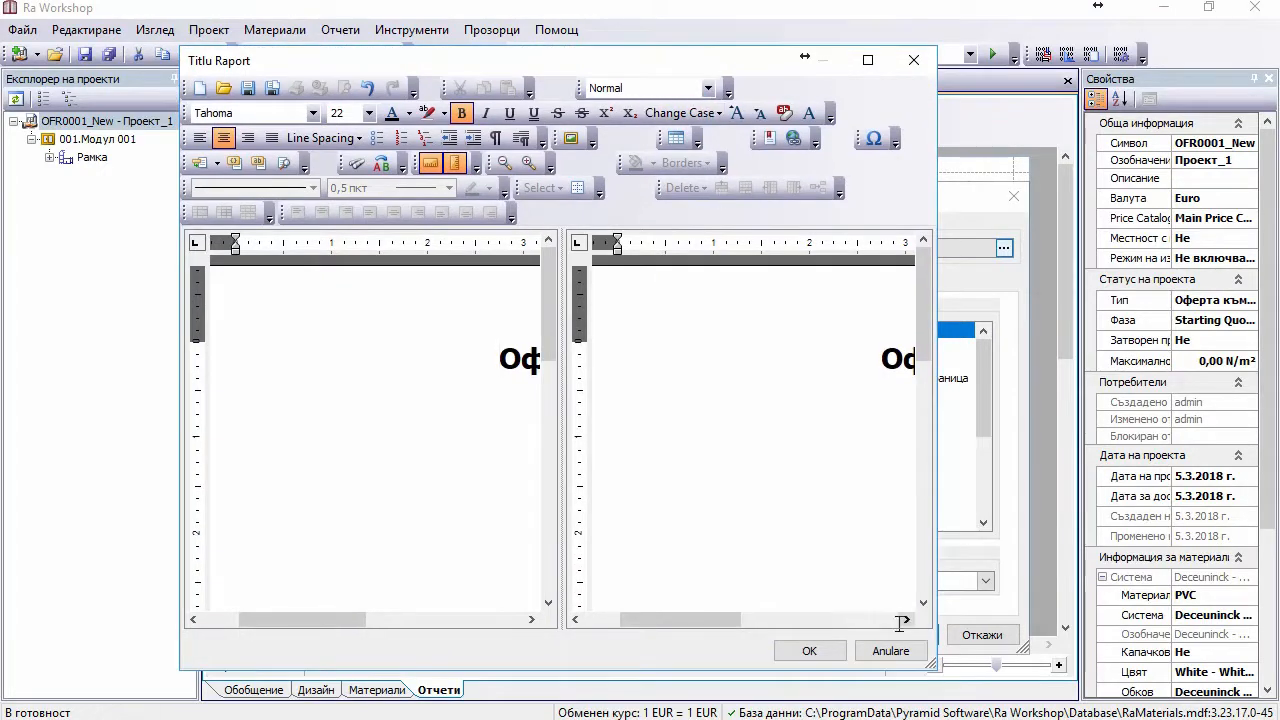
left_click(810, 651)
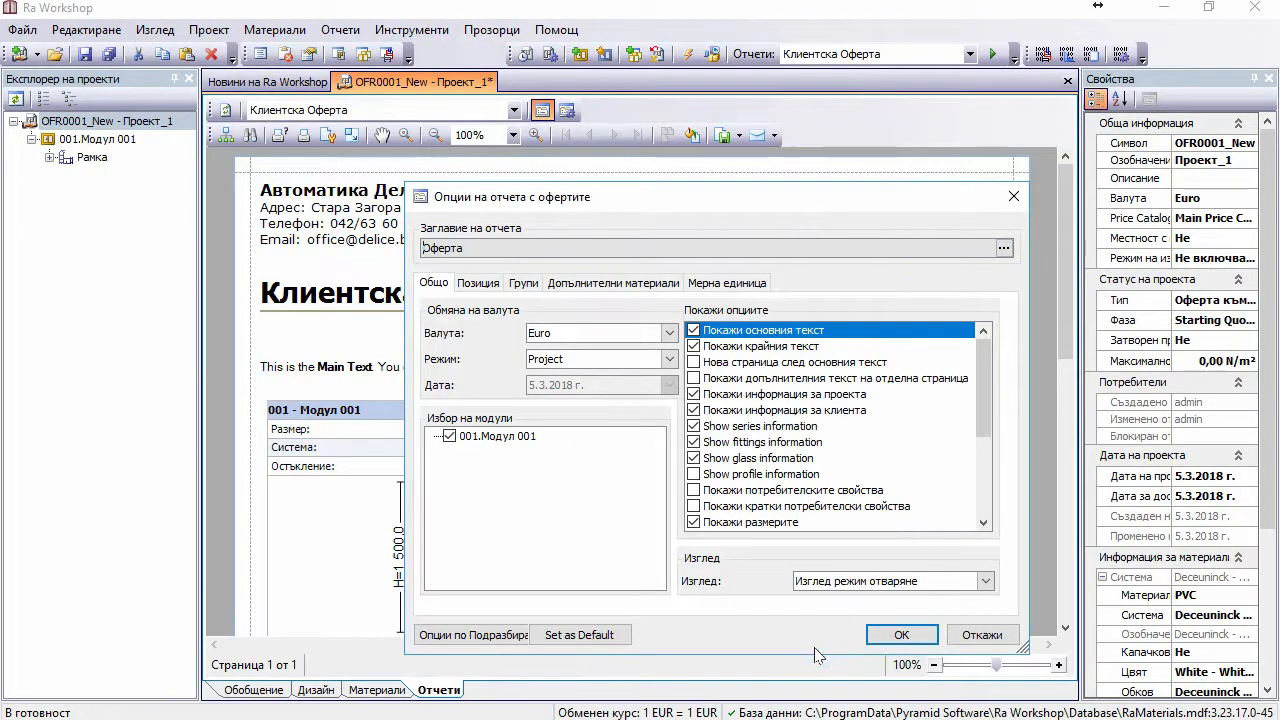
Step: Confirm the report options and check the offer preview showing the centred 'Оферта' title
left_click(899, 636)
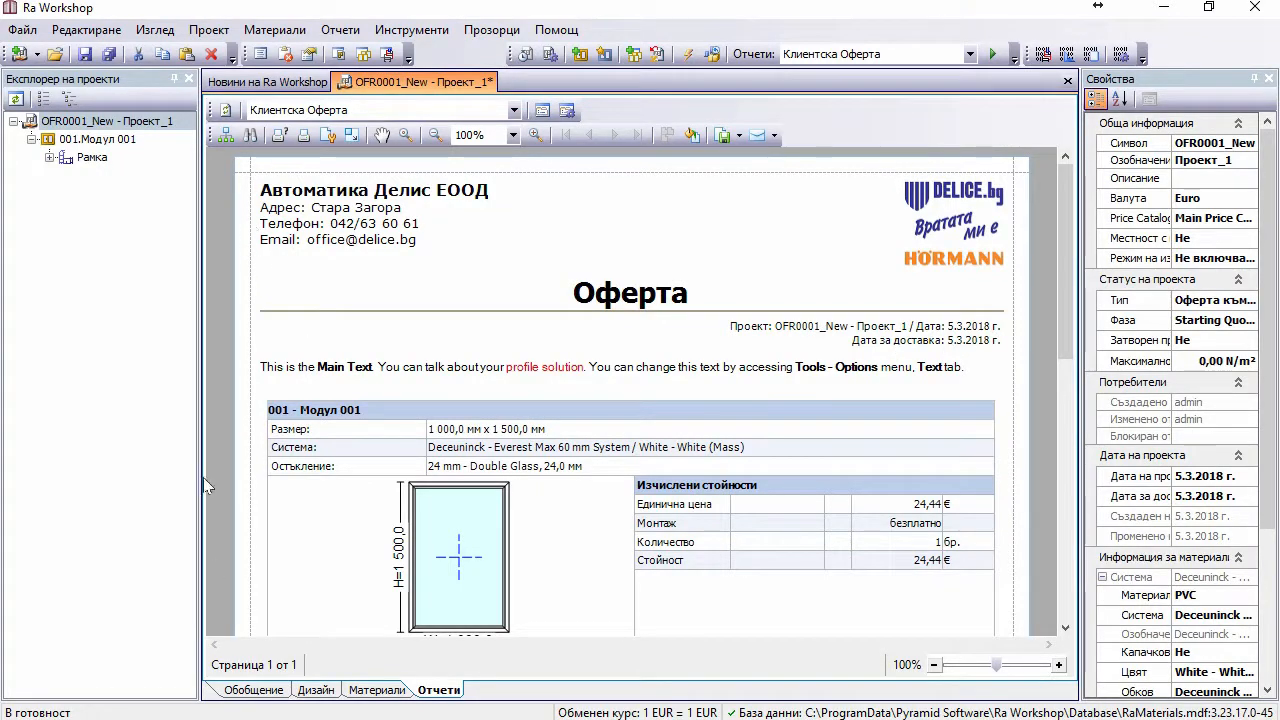
left_click(262, 689)
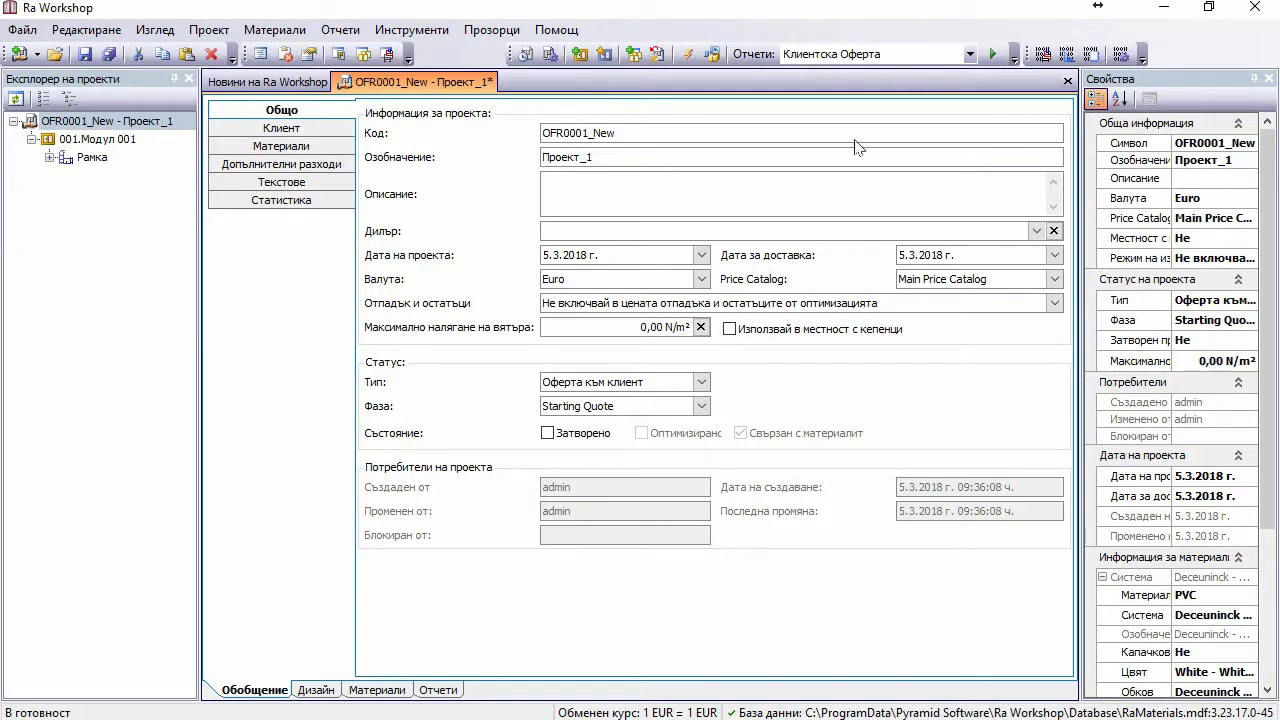
left_click(438, 690)
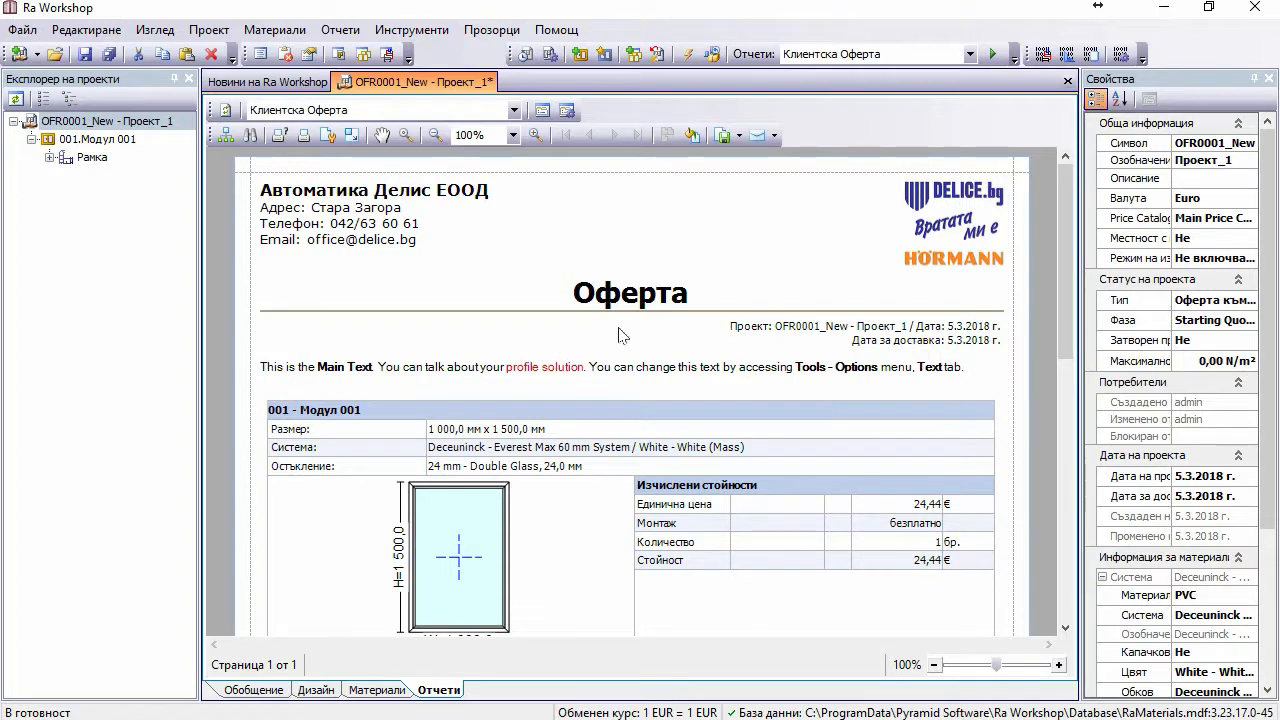
scroll(620, 335, "down", 1)
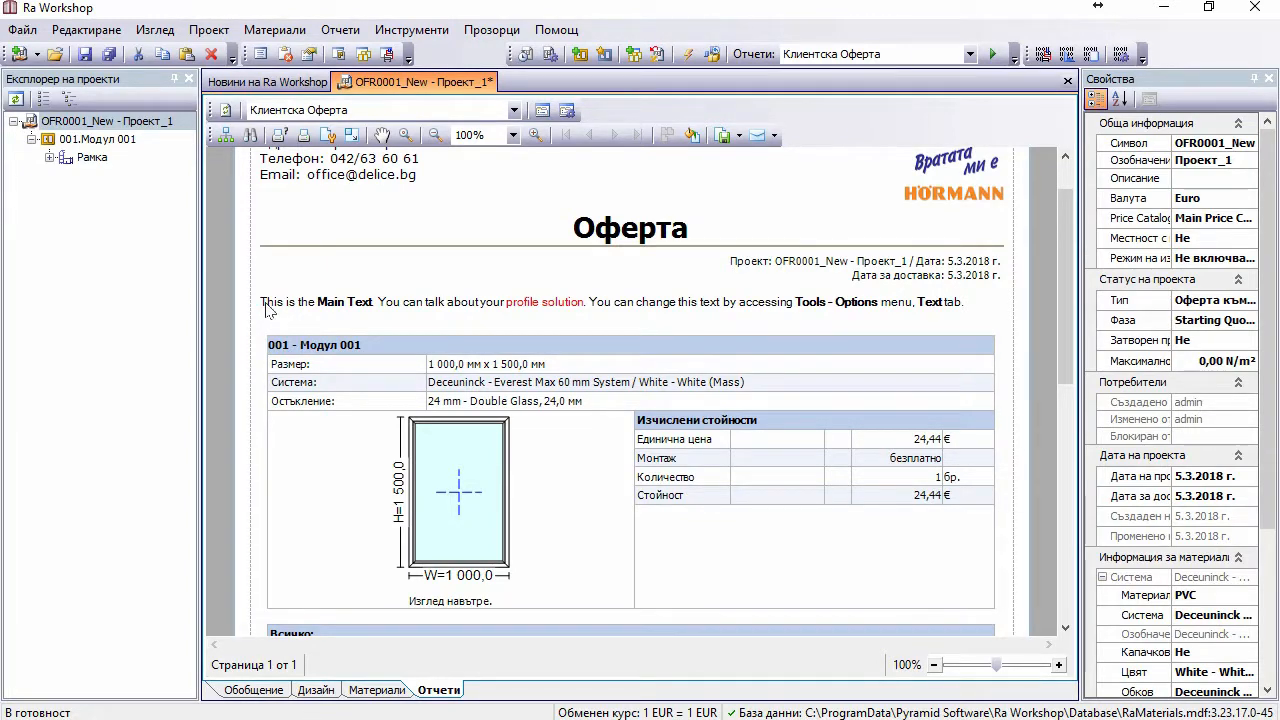
scroll(290, 500, "down", 3)
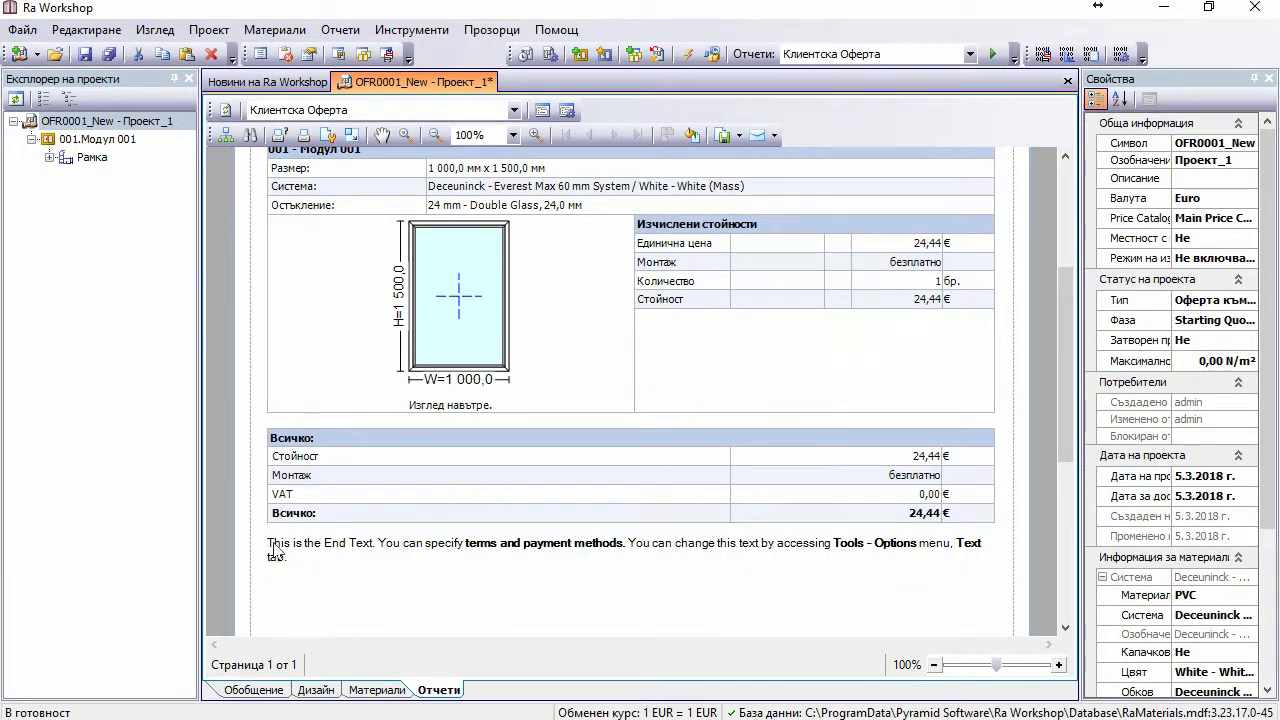
scroll(280, 550, "up", 2)
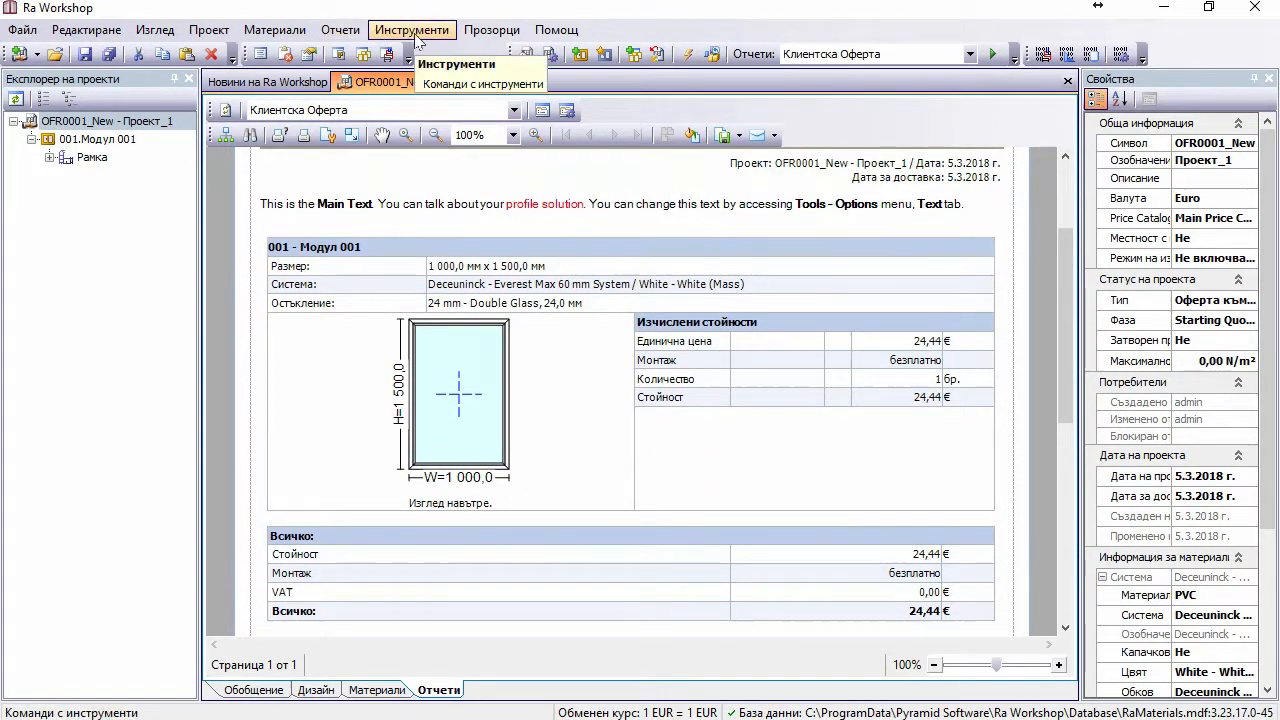
left_click(412, 32)
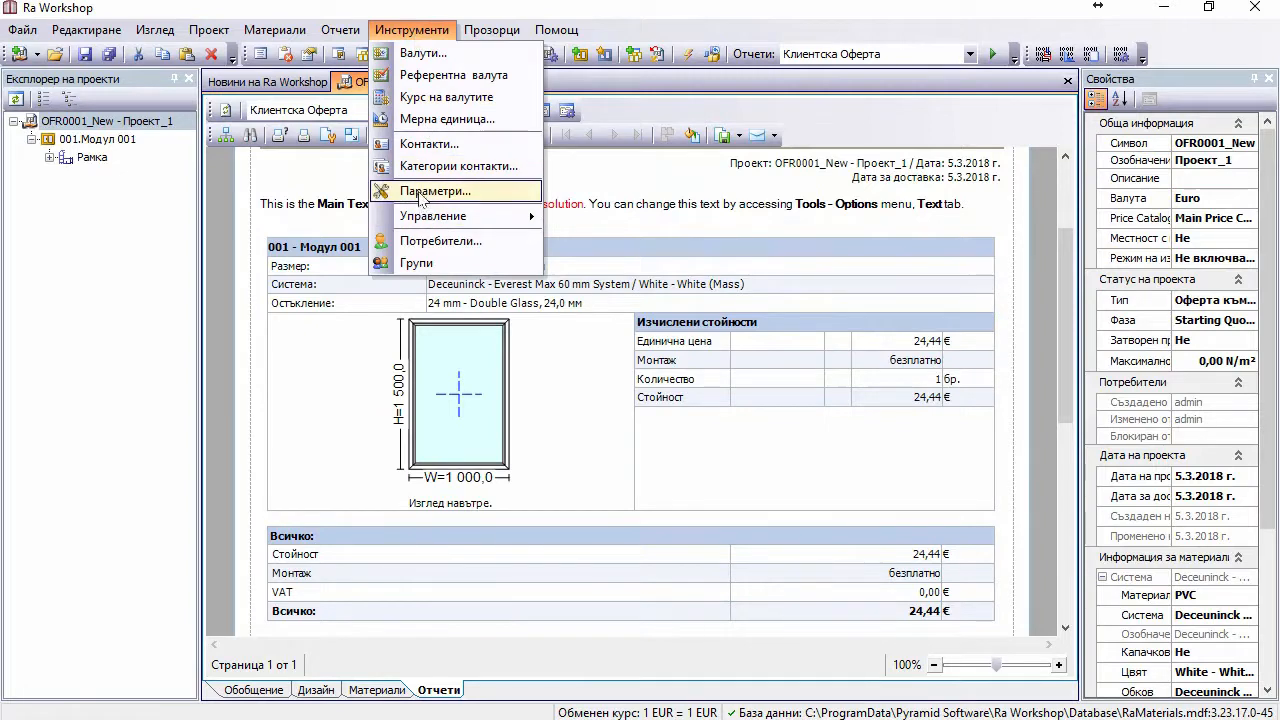
left_click(418, 191)
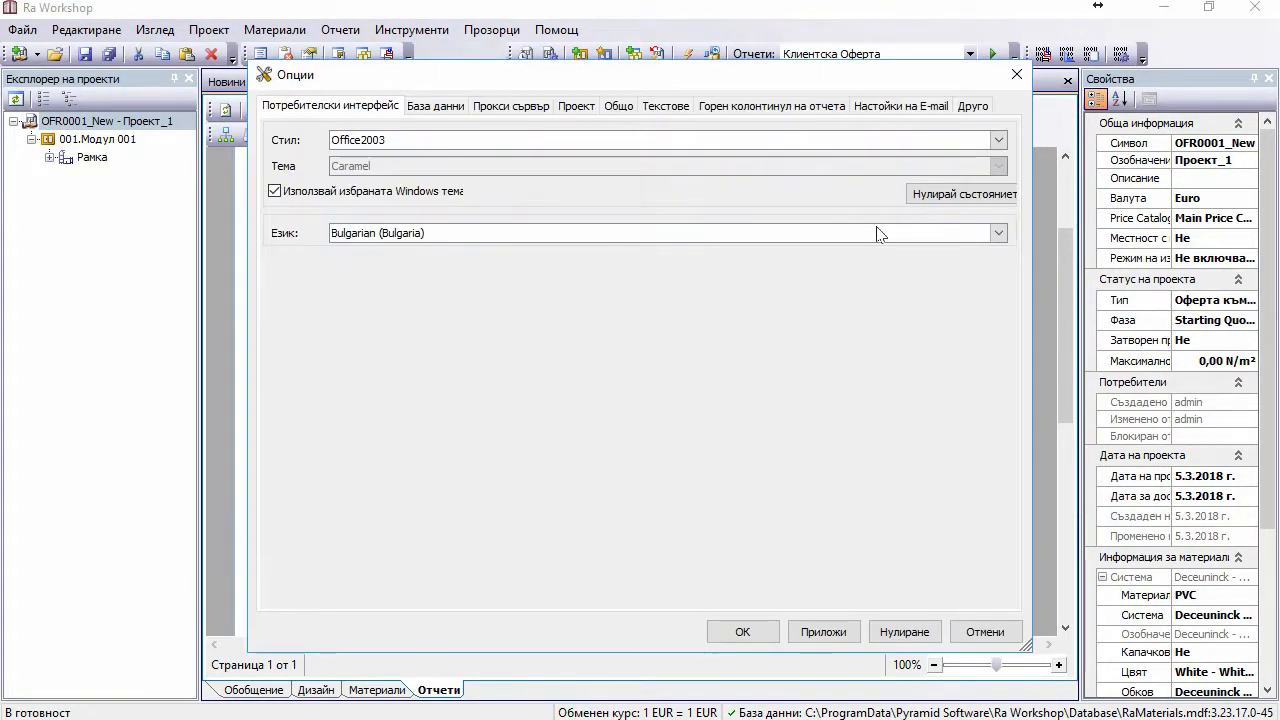
Step: Delete the default main text and end text on the Текстове tab
left_click(791, 106)
left_click(665, 106)
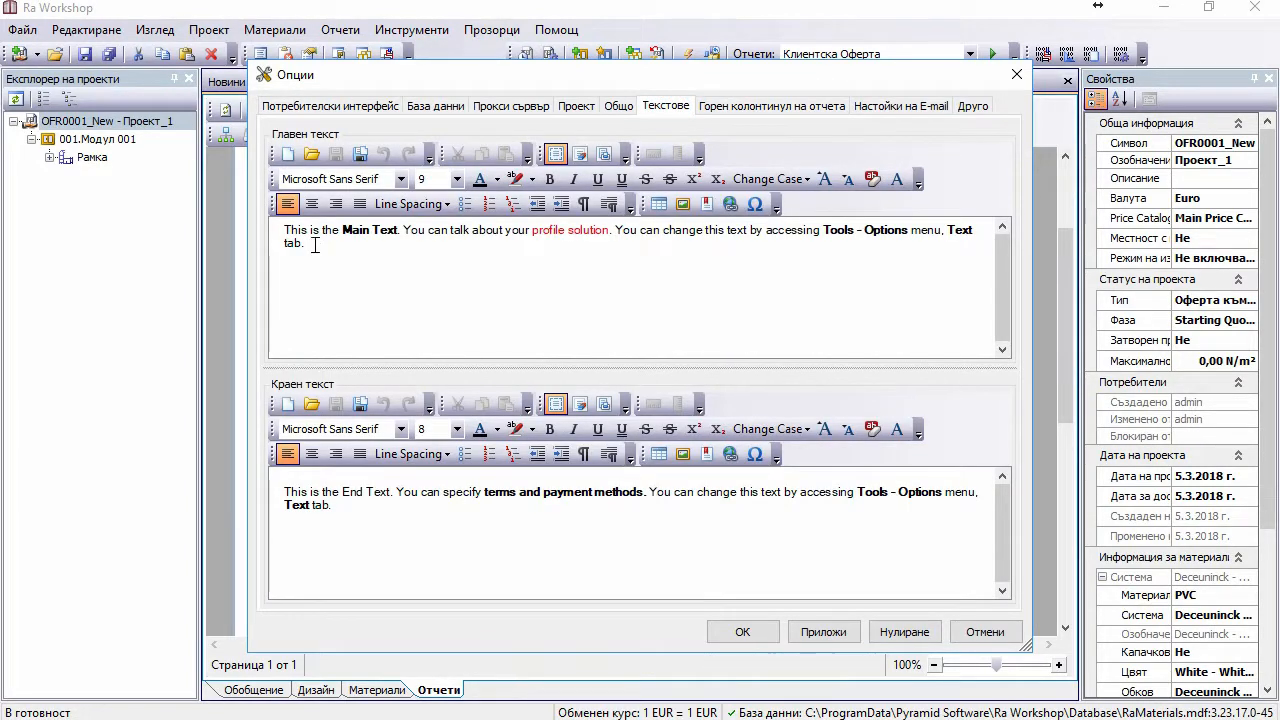
left_click(319, 249)
triple_click(324, 291)
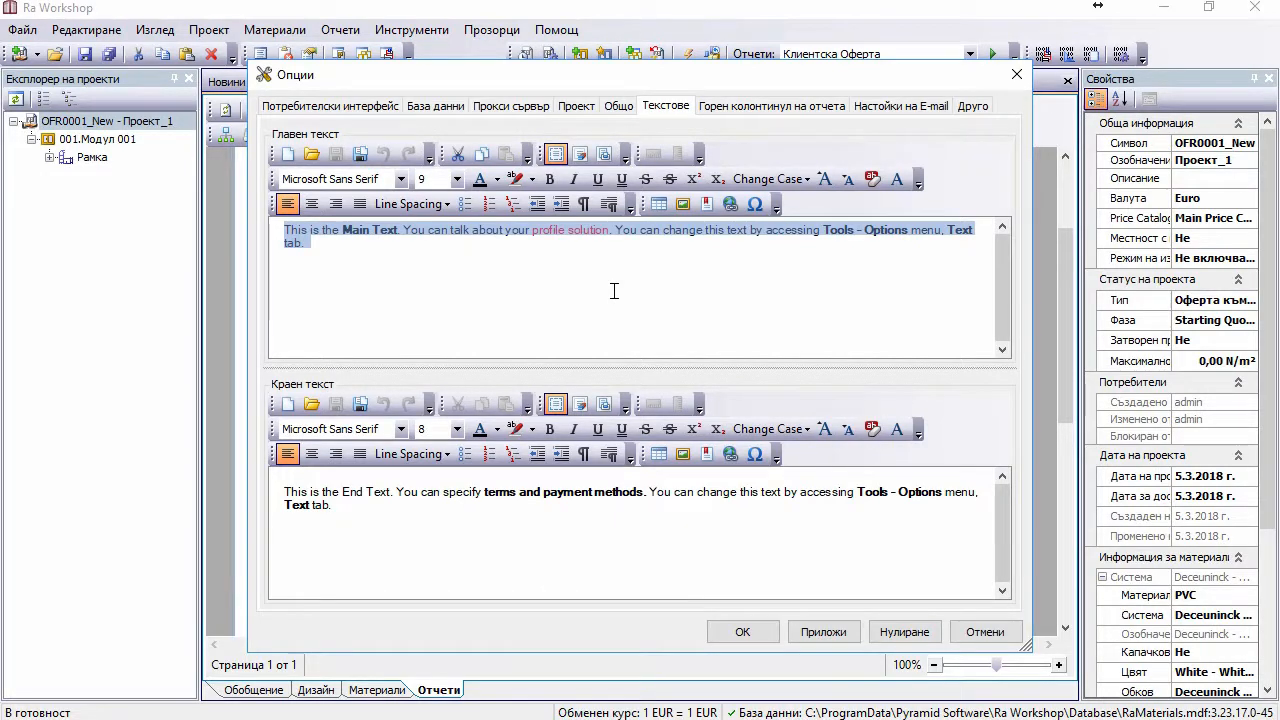
key("Delete")
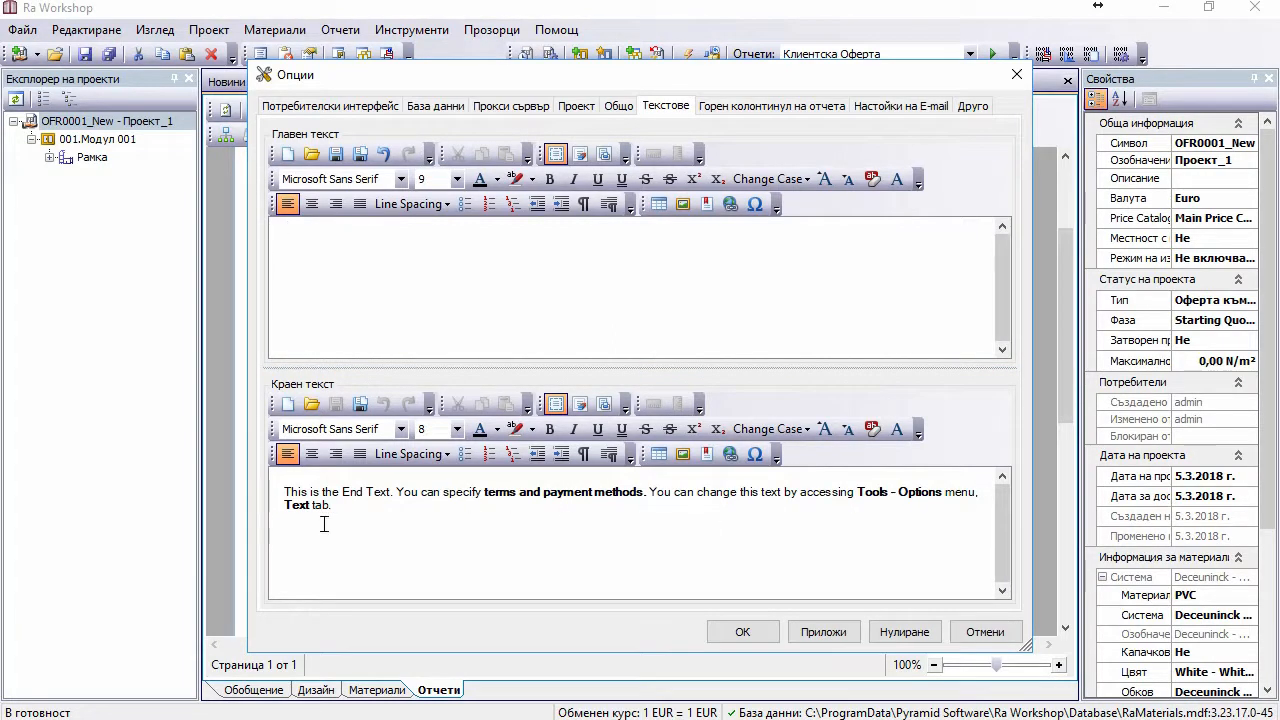
left_click_drag(338, 510, 252, 484)
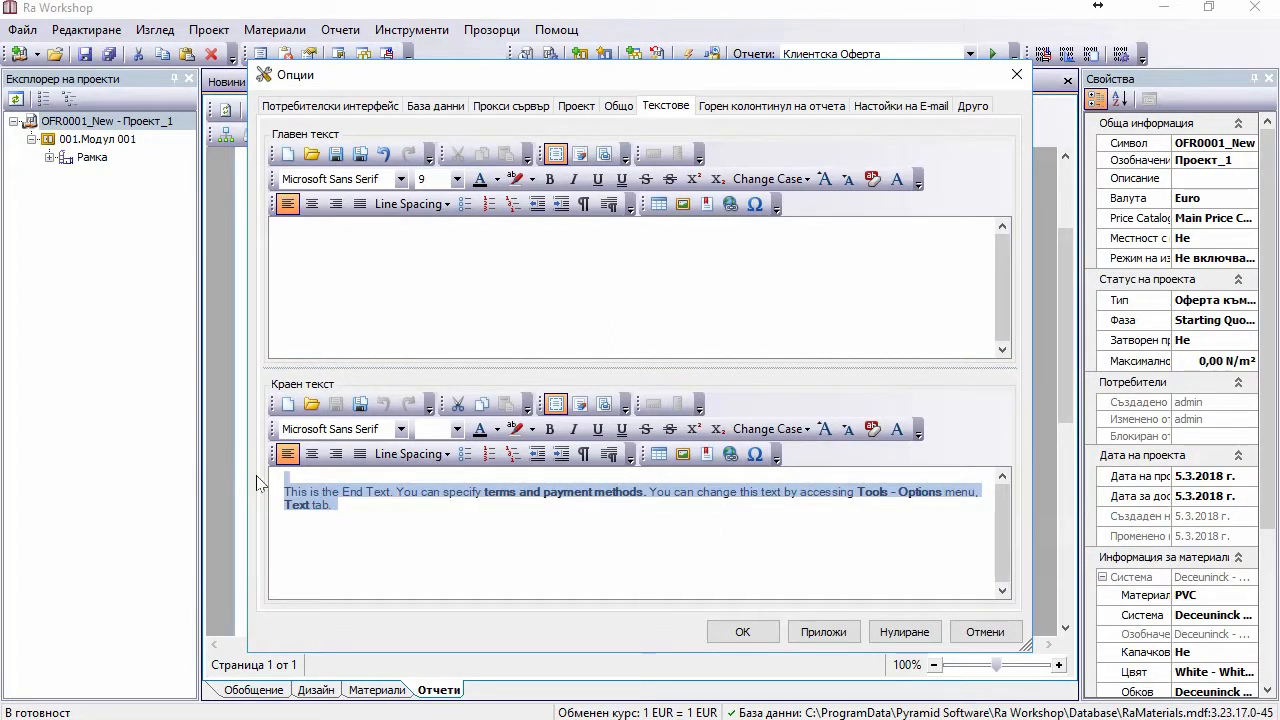
key("Delete")
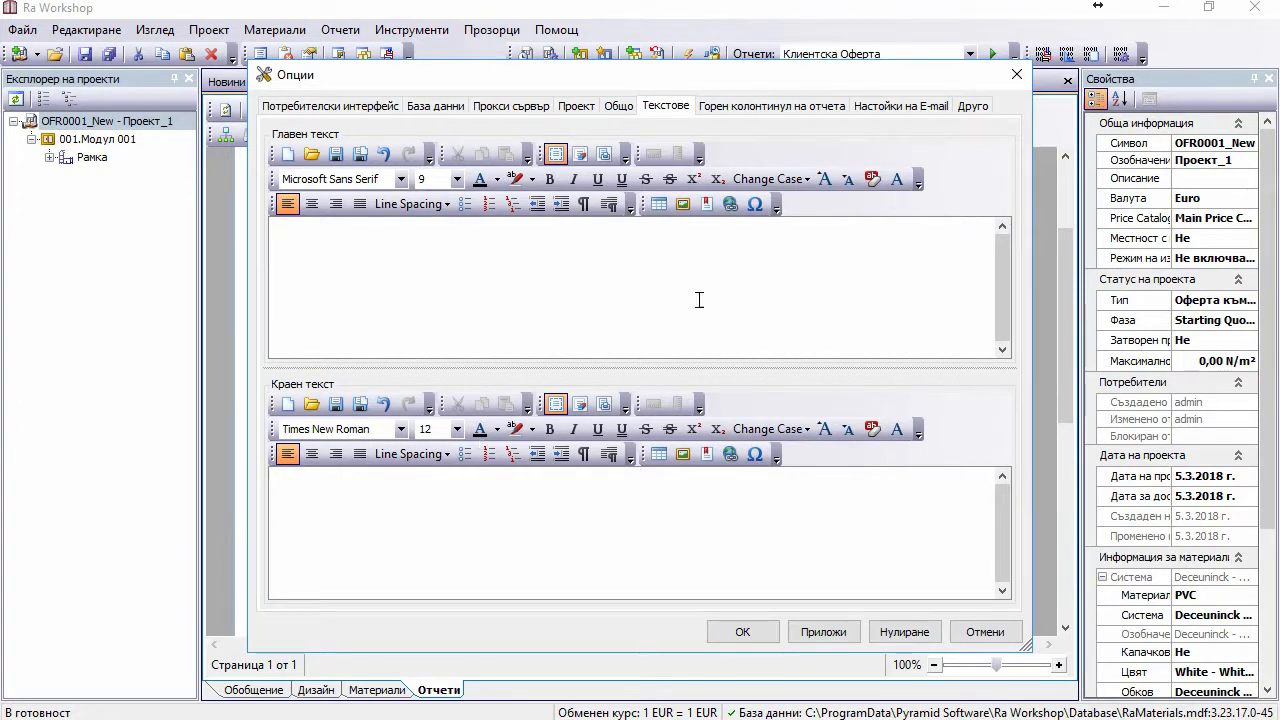
left_click(676, 272)
left_click(676, 272)
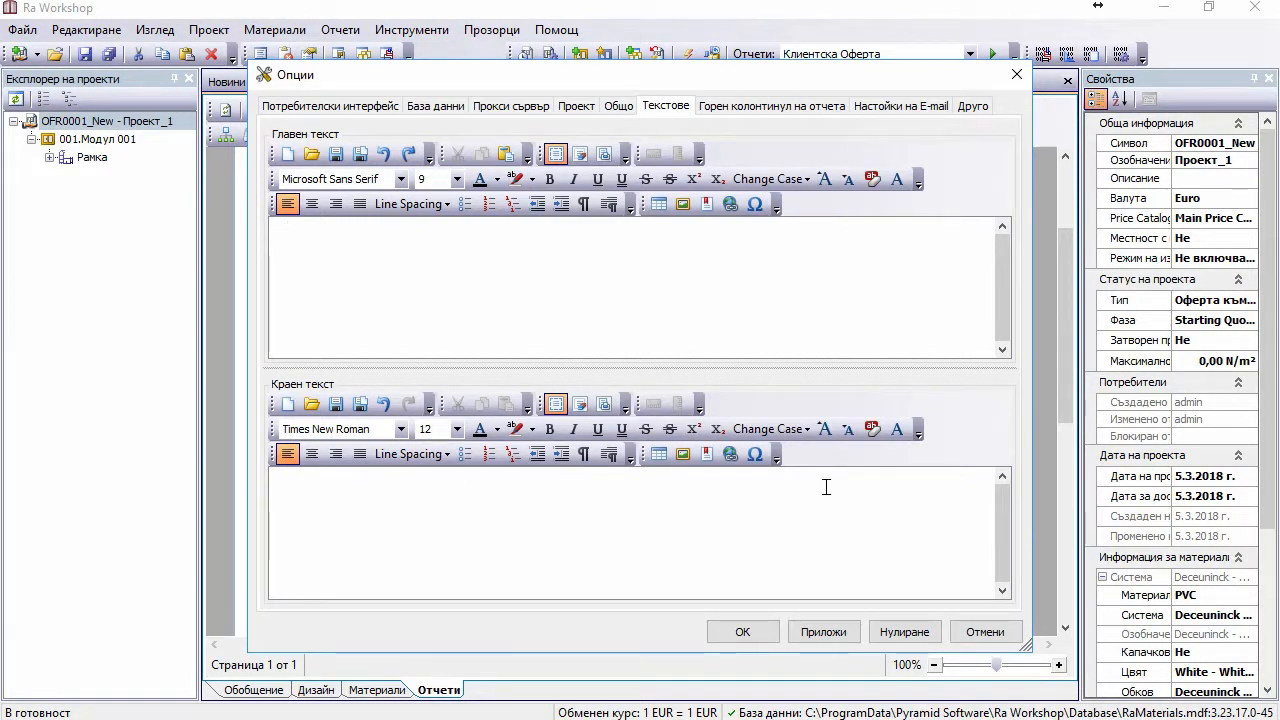
Step: Paste the prepared offer paragraphs and window picture into the main text
left_click(531, 254)
right_click(531, 254)
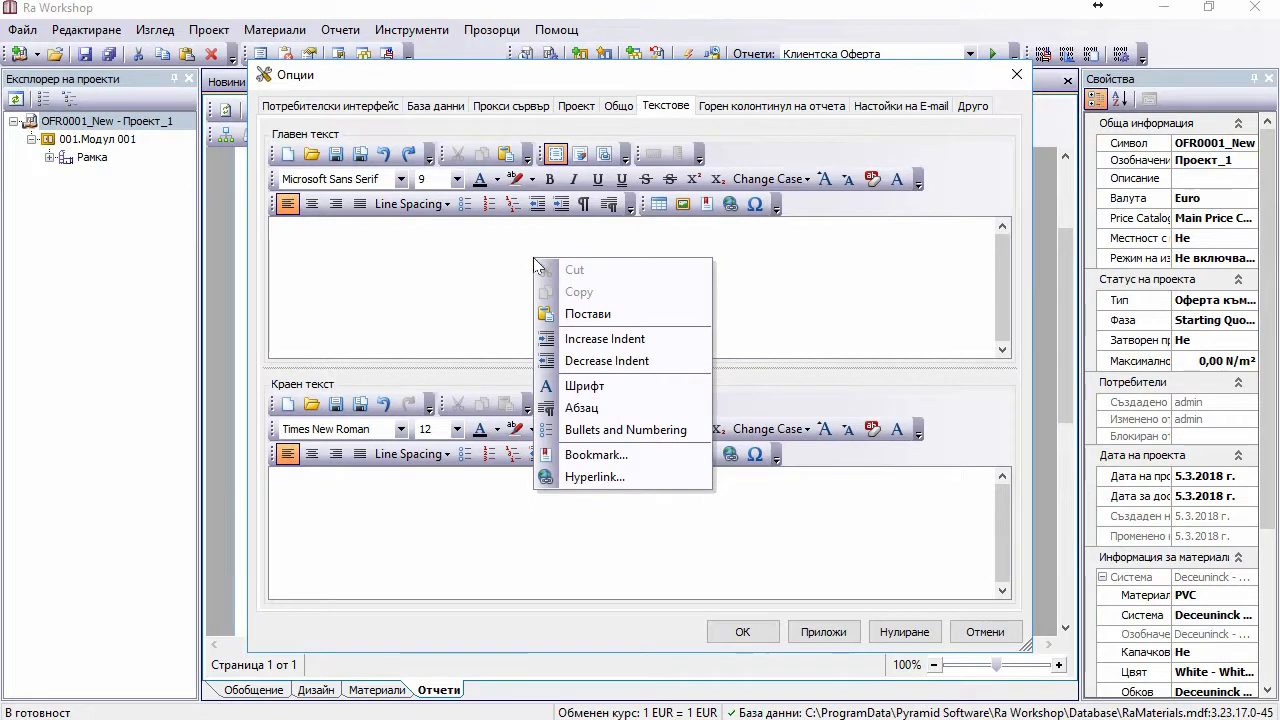
left_click(591, 314)
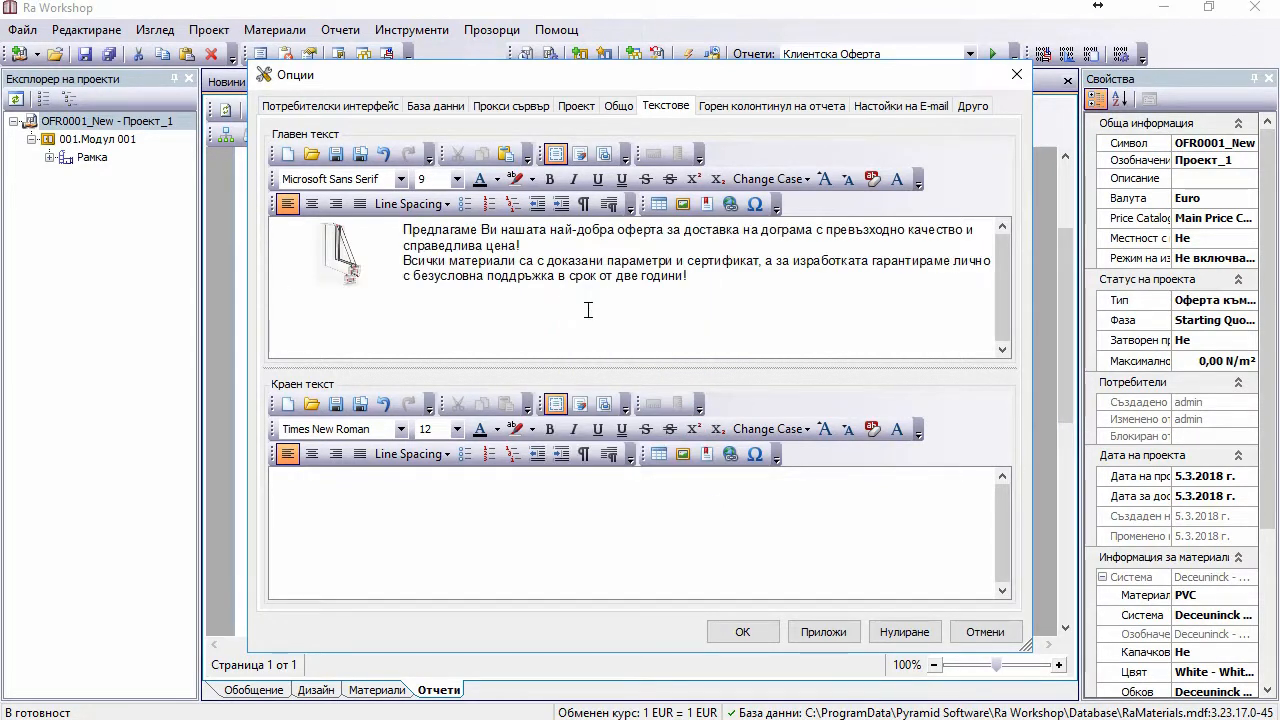
key("BackSpace")
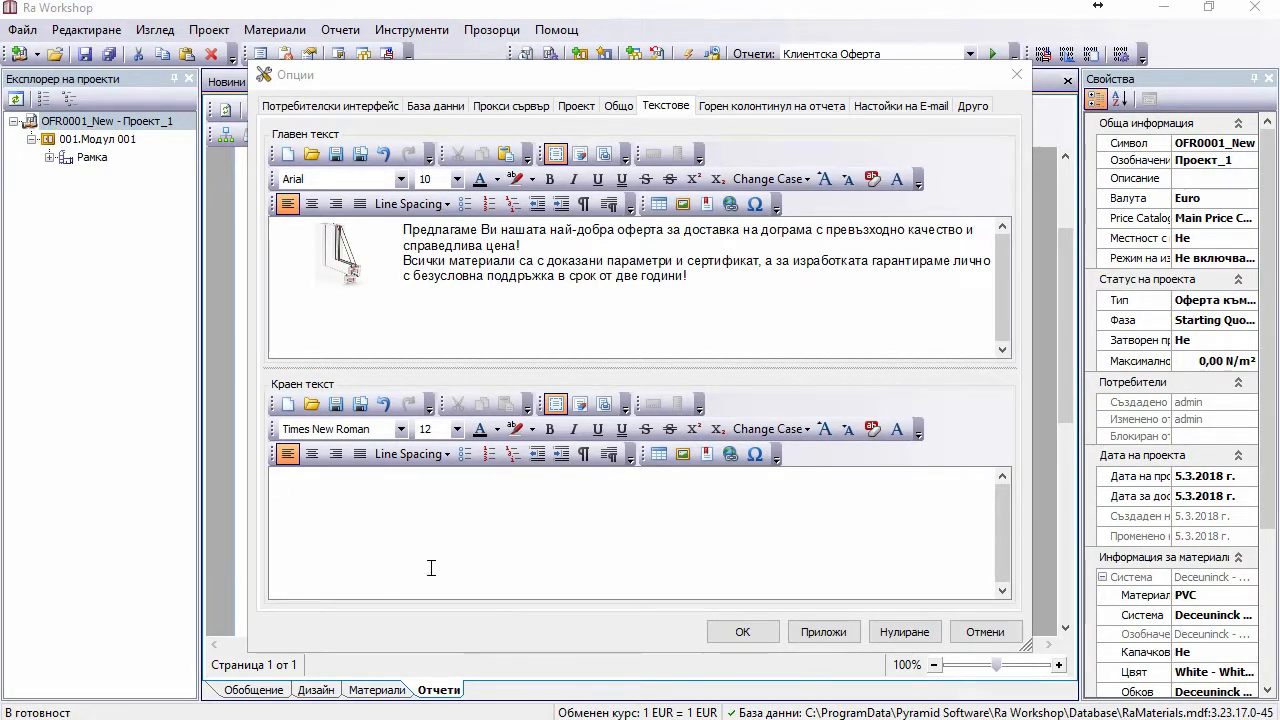
Step: Paste the closing contact and payment text into the end text, then apply and save
right_click(323, 499)
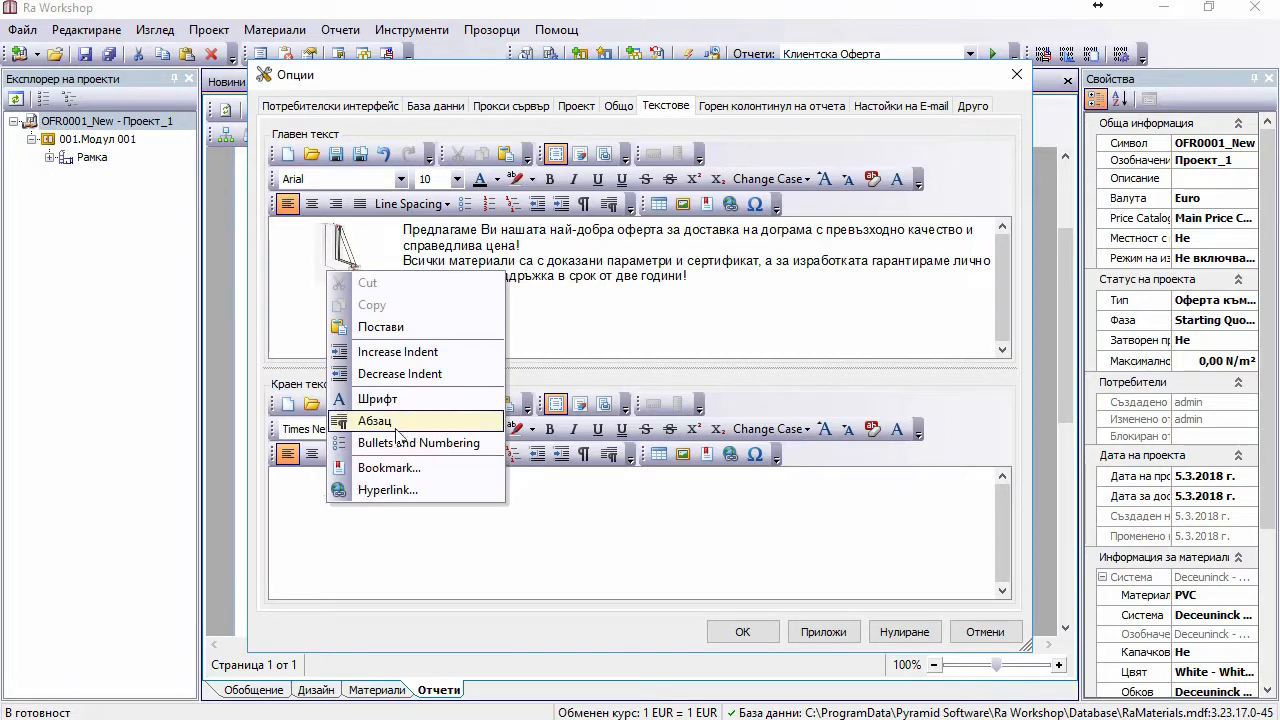
left_click(393, 326)
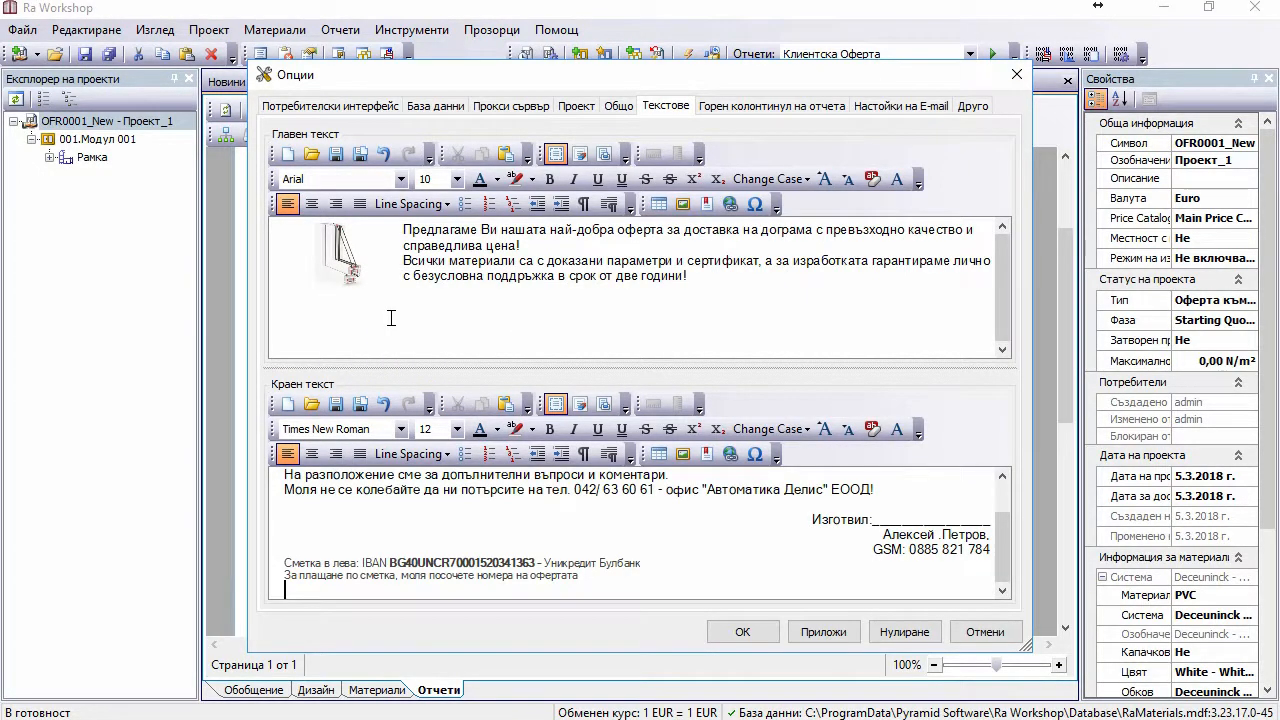
key("BackSpace")
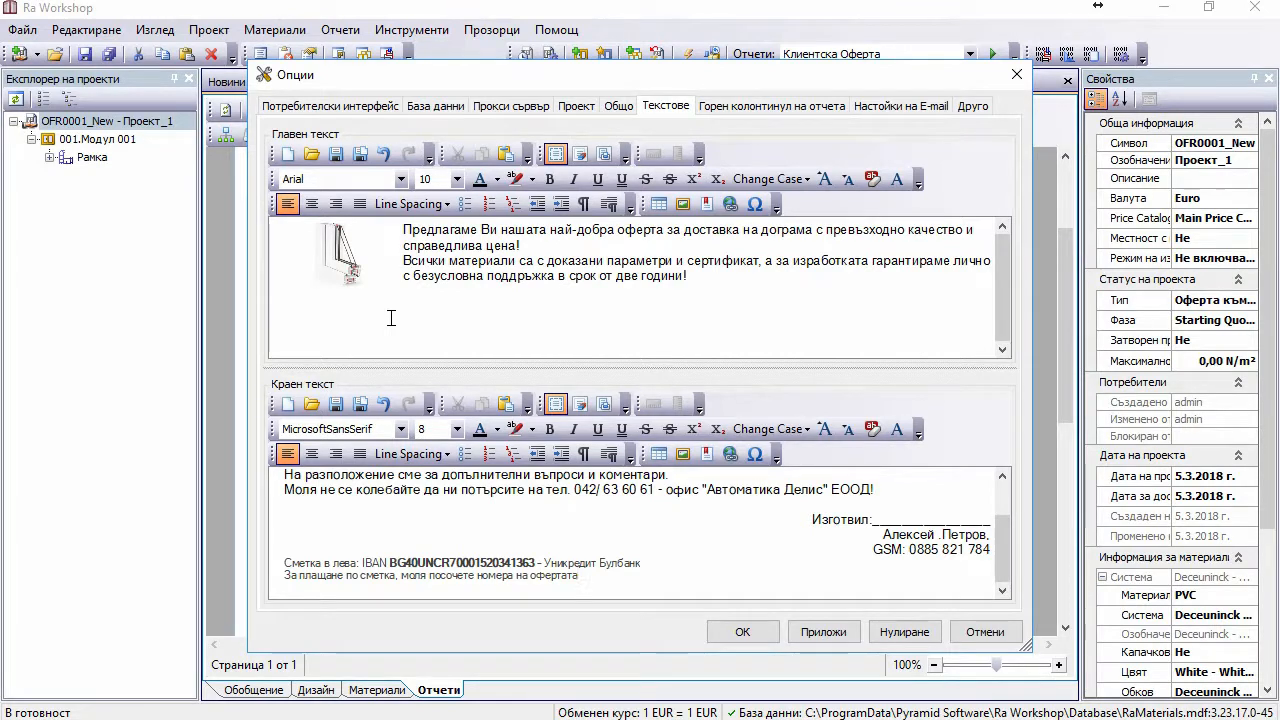
left_click(830, 634)
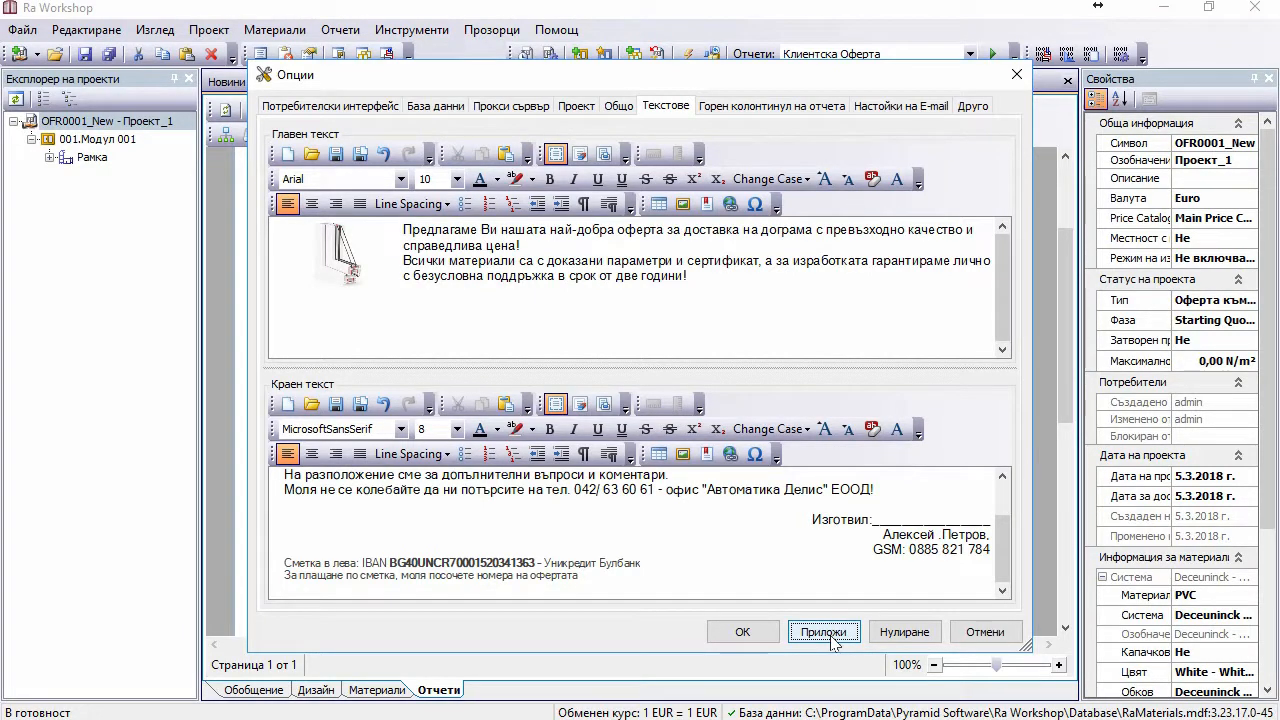
left_click(742, 632)
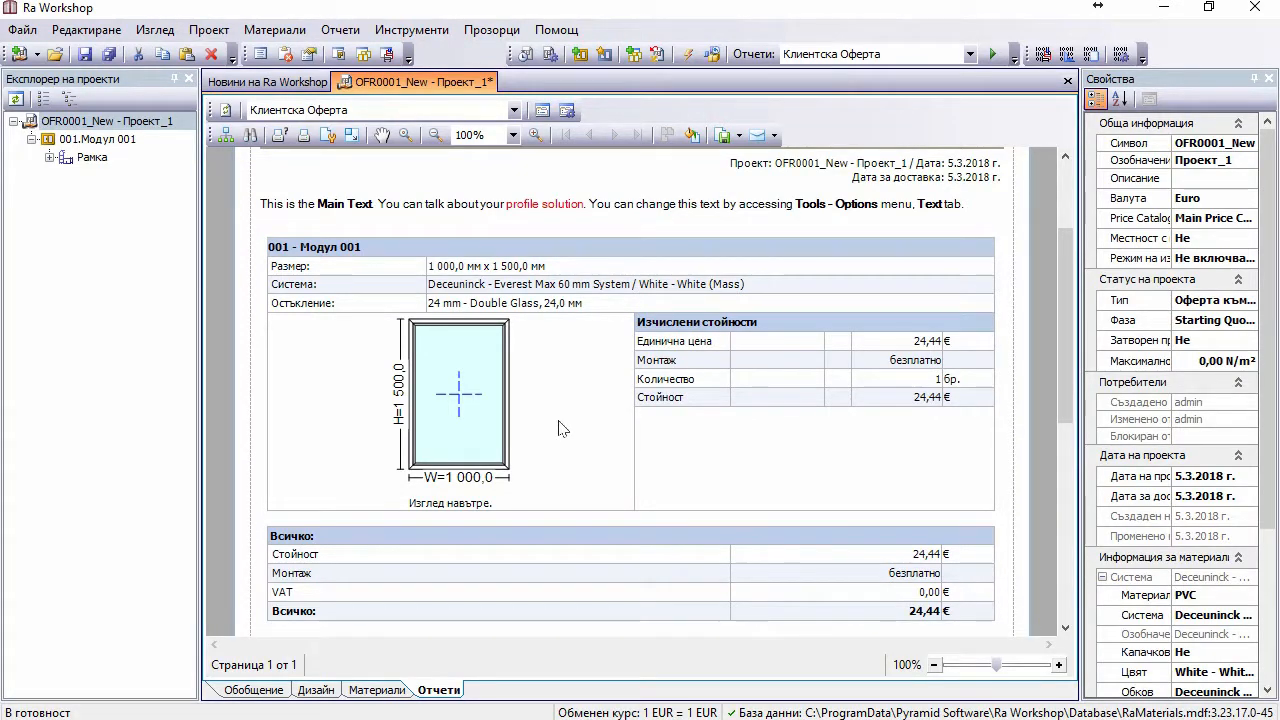
Step: Reload the offer report, then show Проект_1's Обобщение project information form
left_click(228, 110)
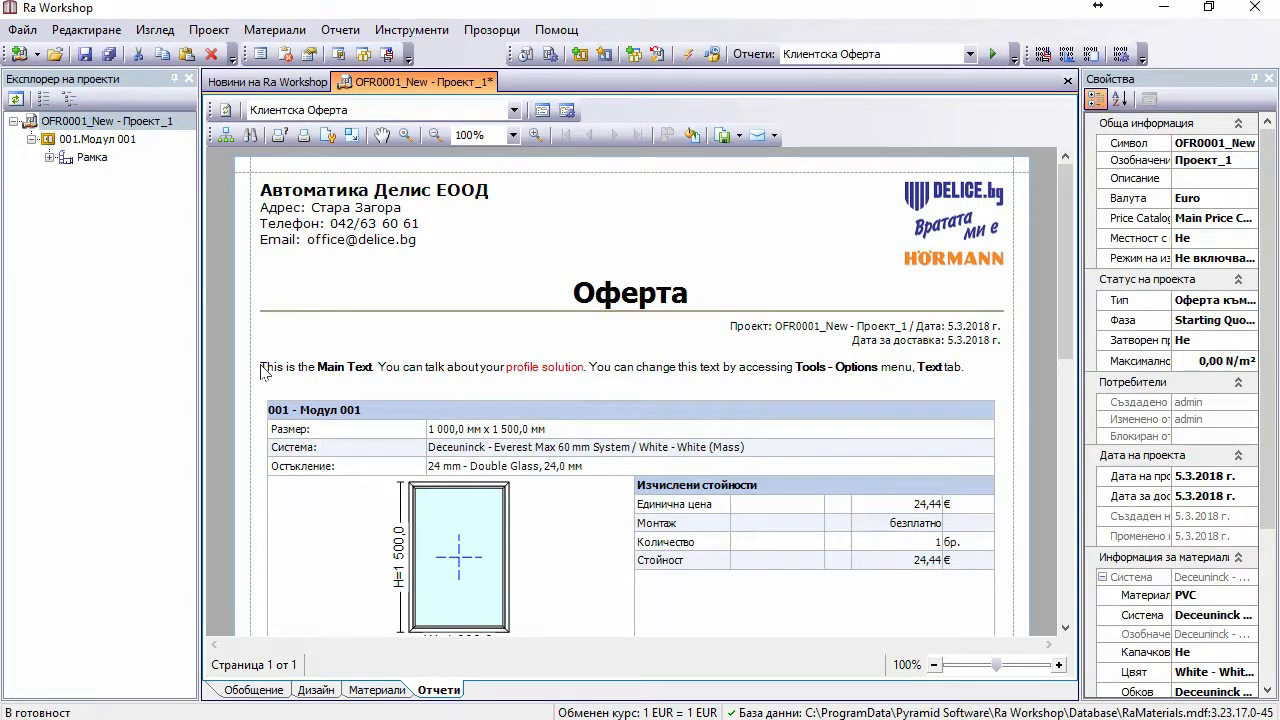
scroll(270, 373, "down", 8)
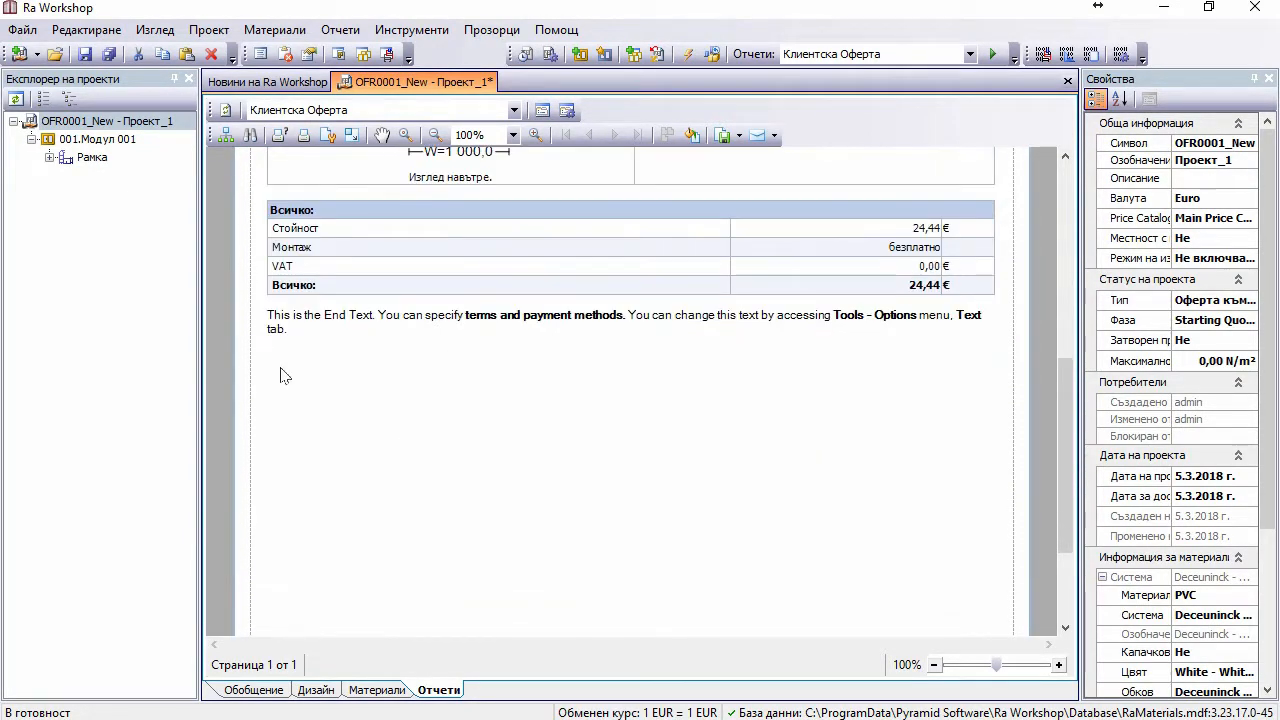
scroll(335, 355, "up", 8)
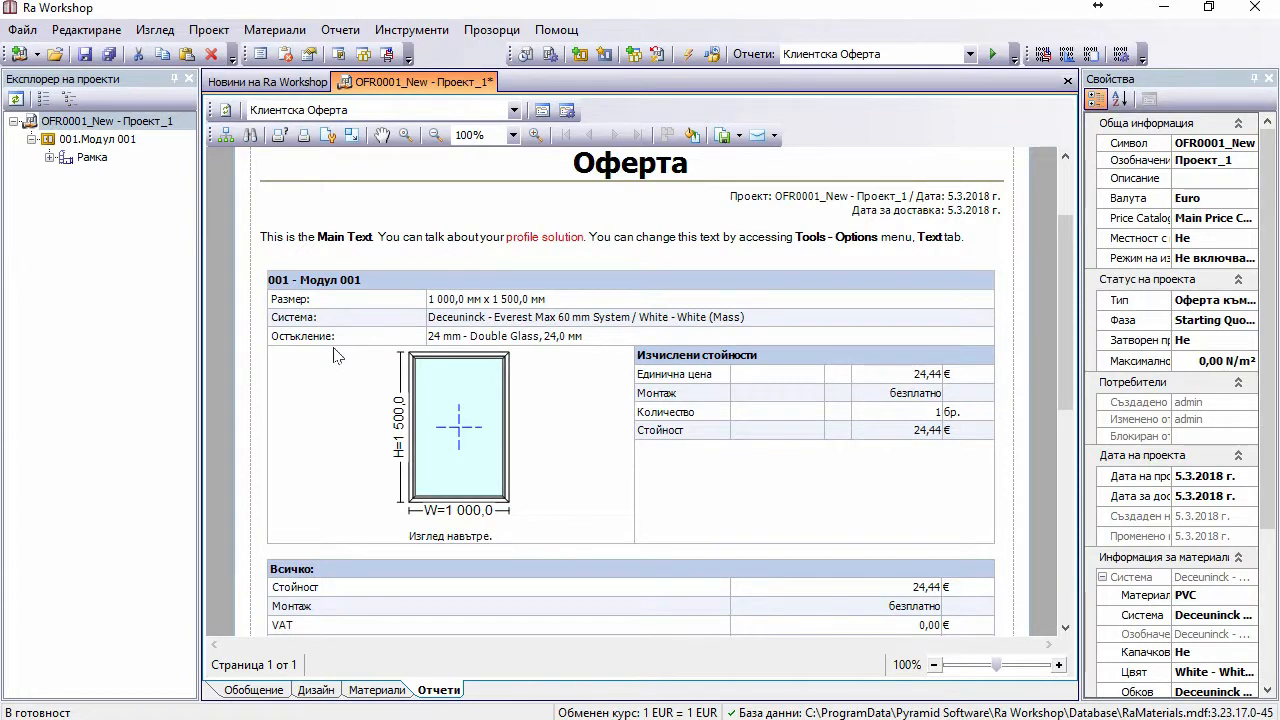
left_click(122, 120)
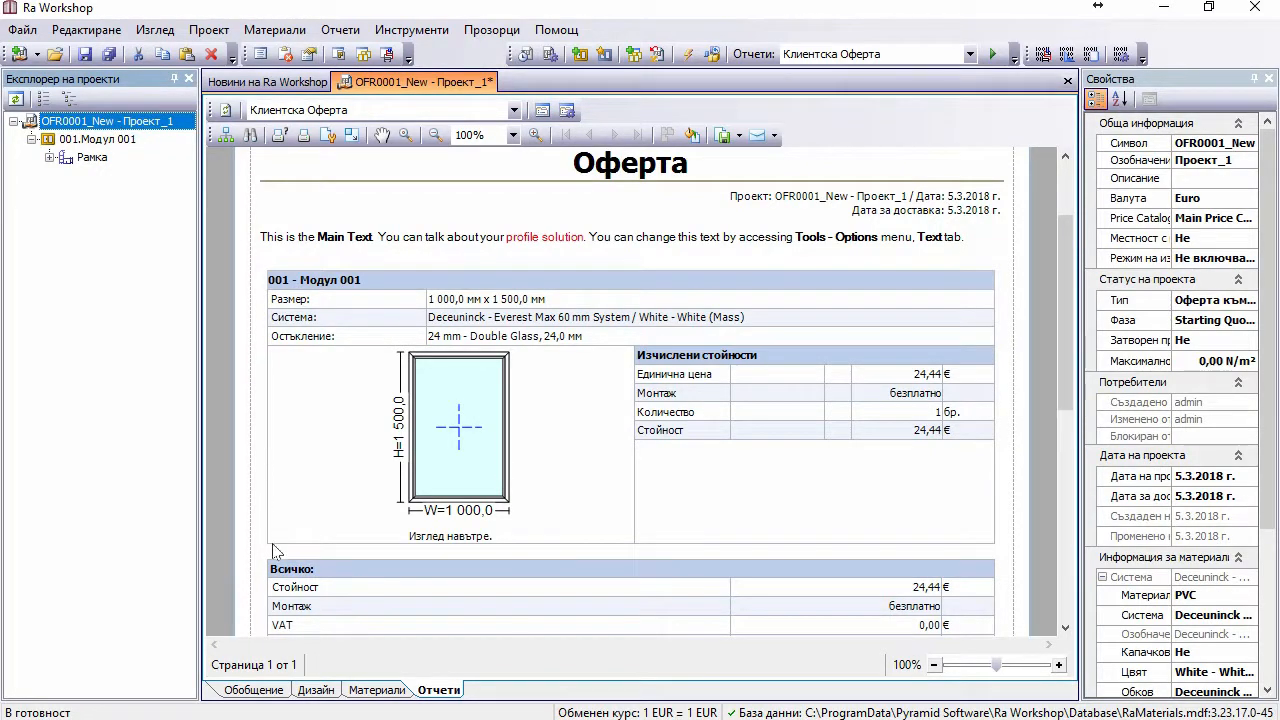
left_click(268, 690)
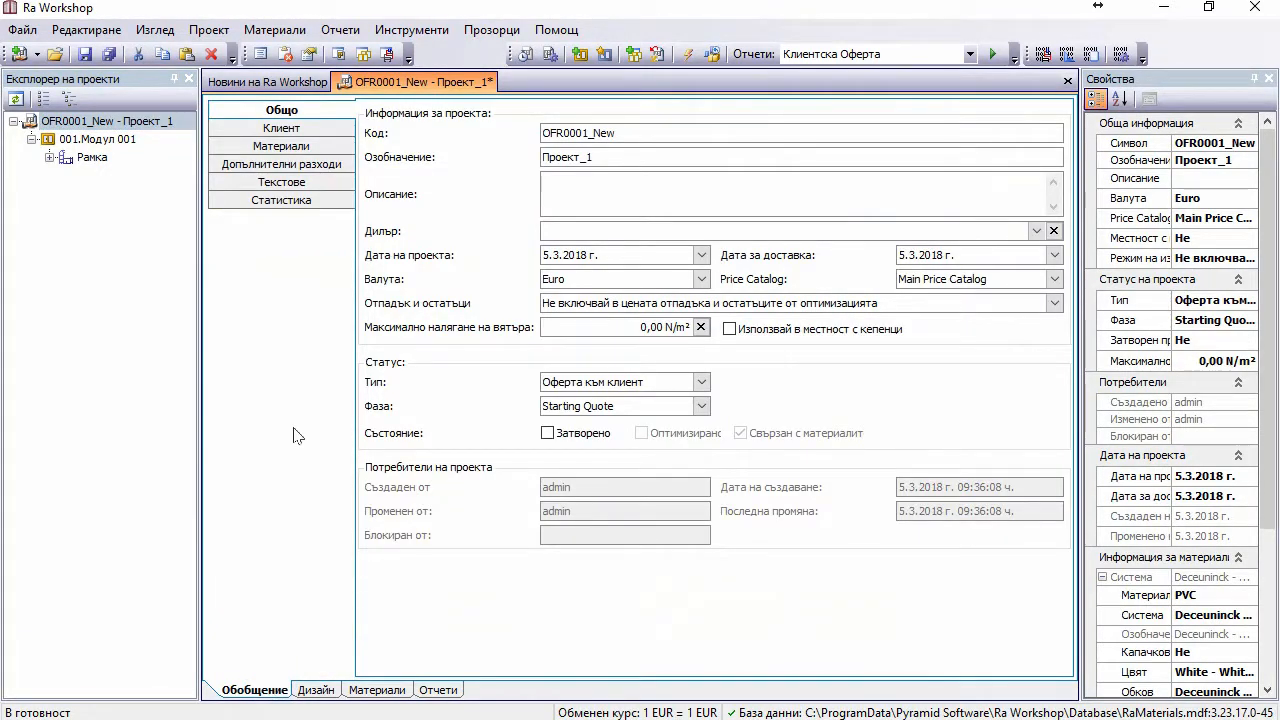
Step: Review Проект_1's main and end texts, then close the OFR0001_New project
left_click(263, 186)
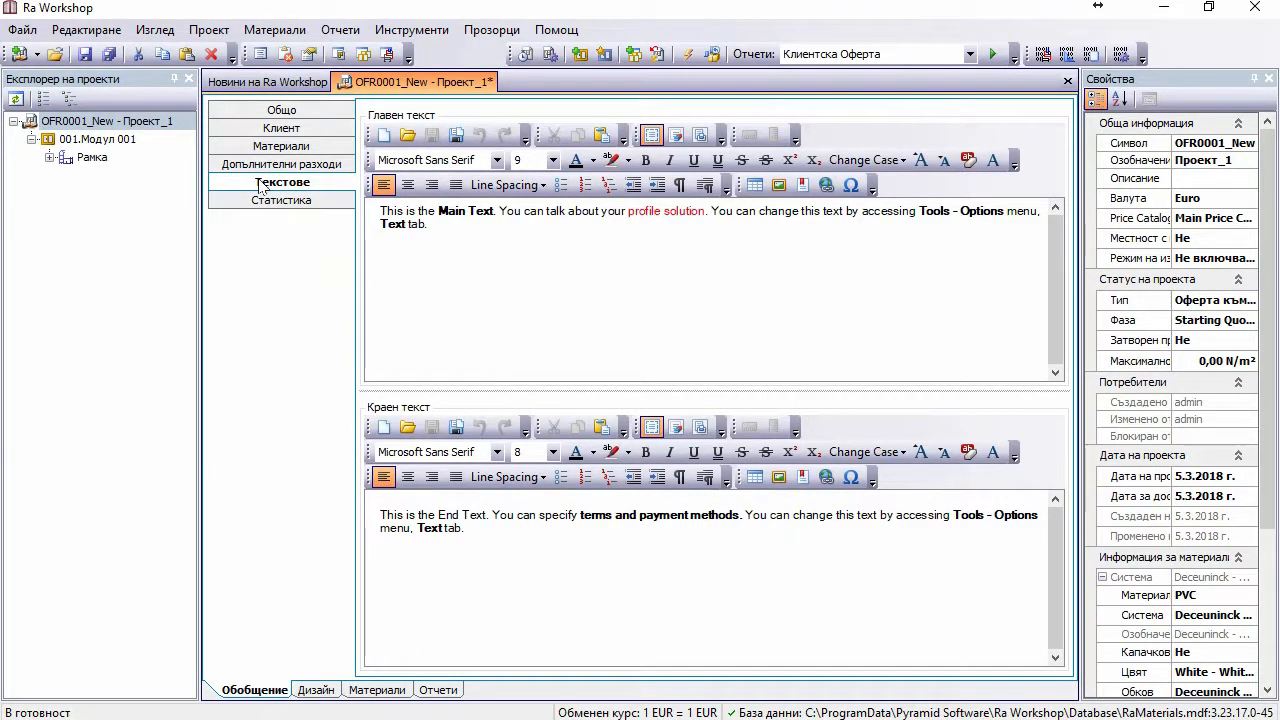
triple_click(443, 220)
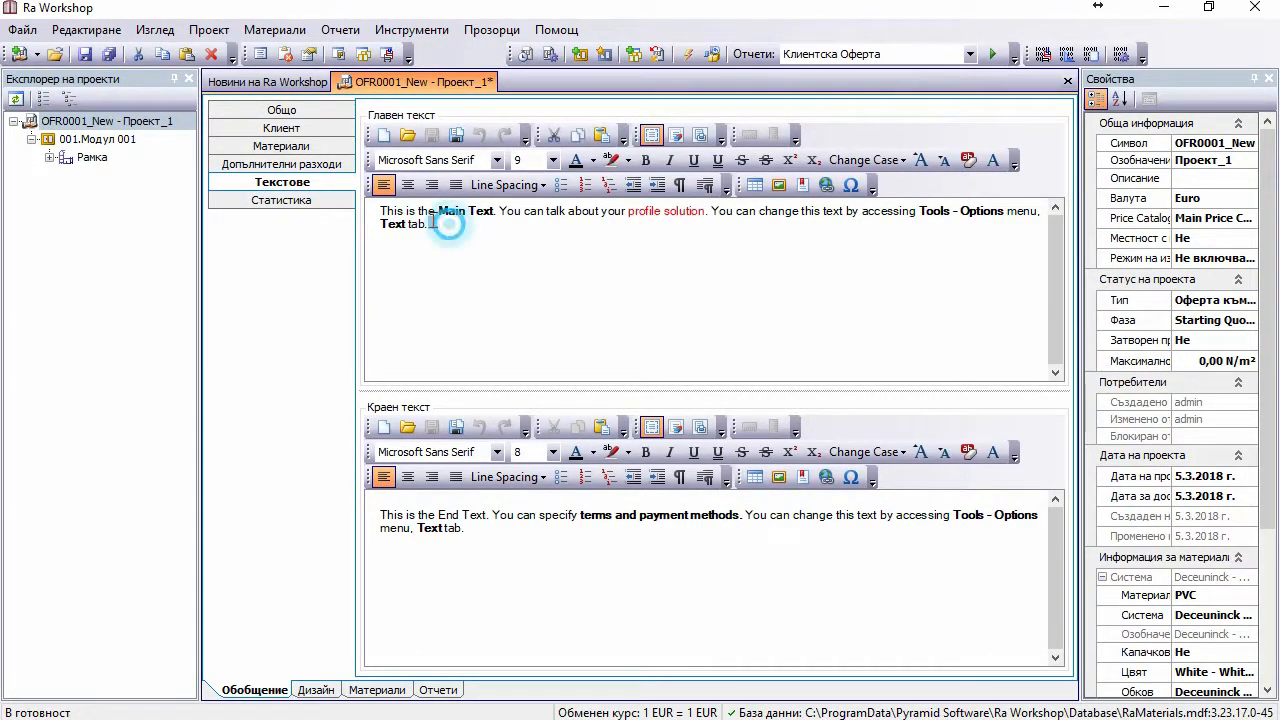
triple_click(478, 535)
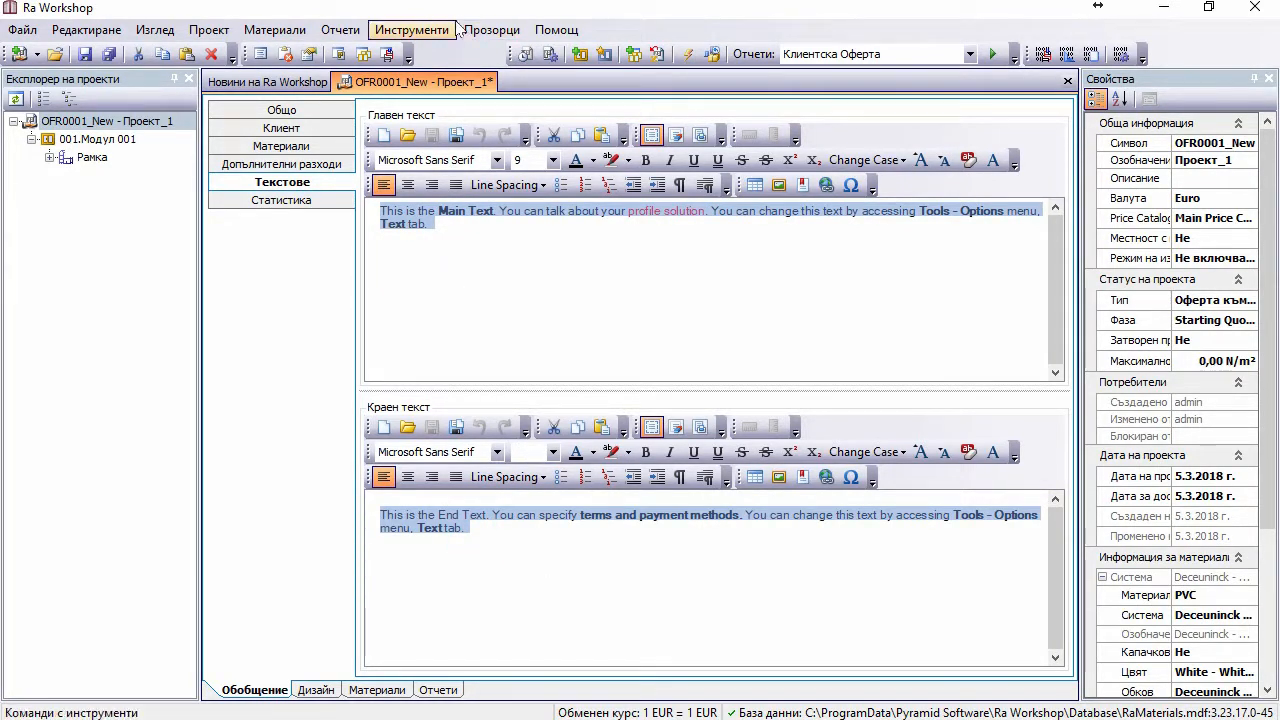
left_click(471, 224)
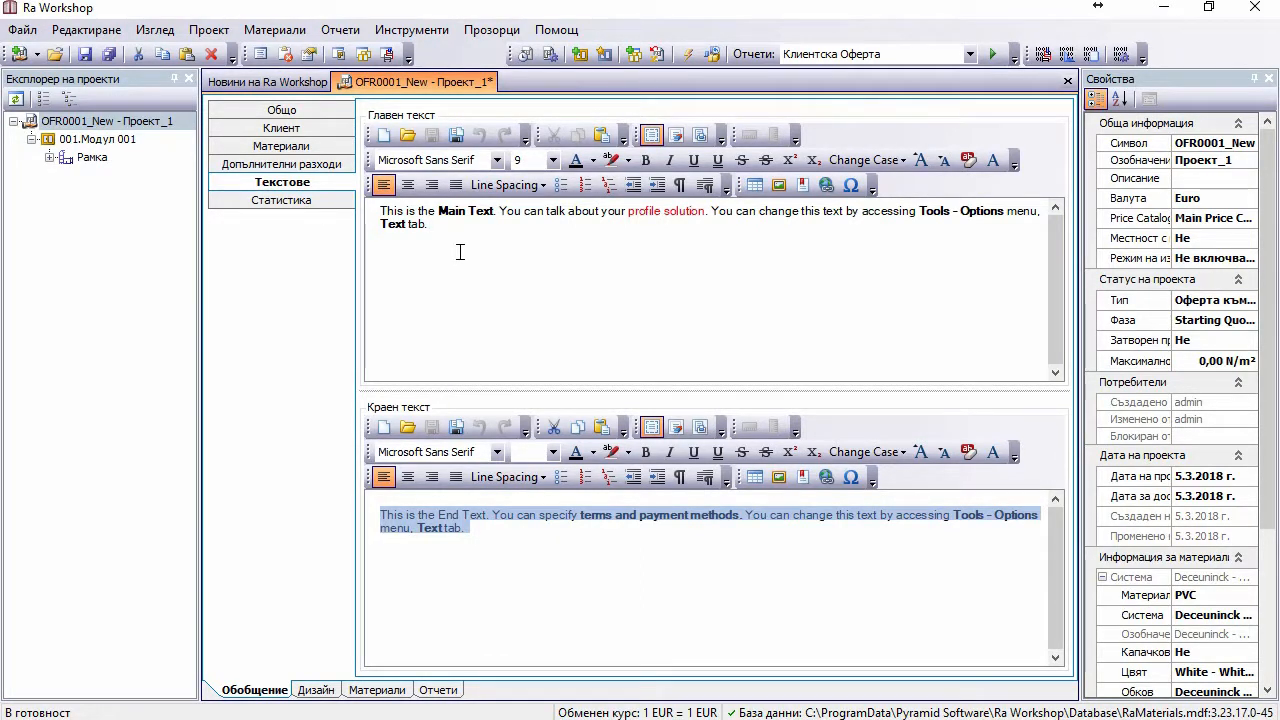
left_click(1067, 81)
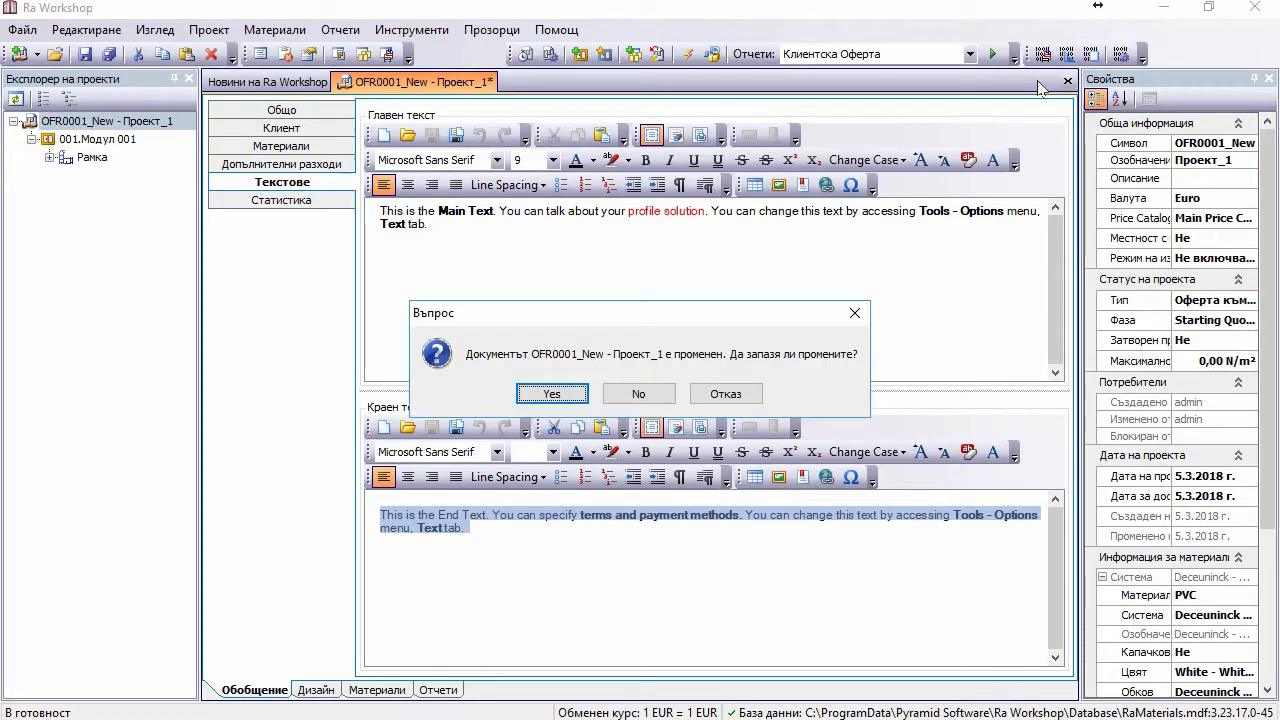
Step: Discard Проект_1 without saving, start the new offer project Проект_2, and view its Текстове
left_click(636, 394)
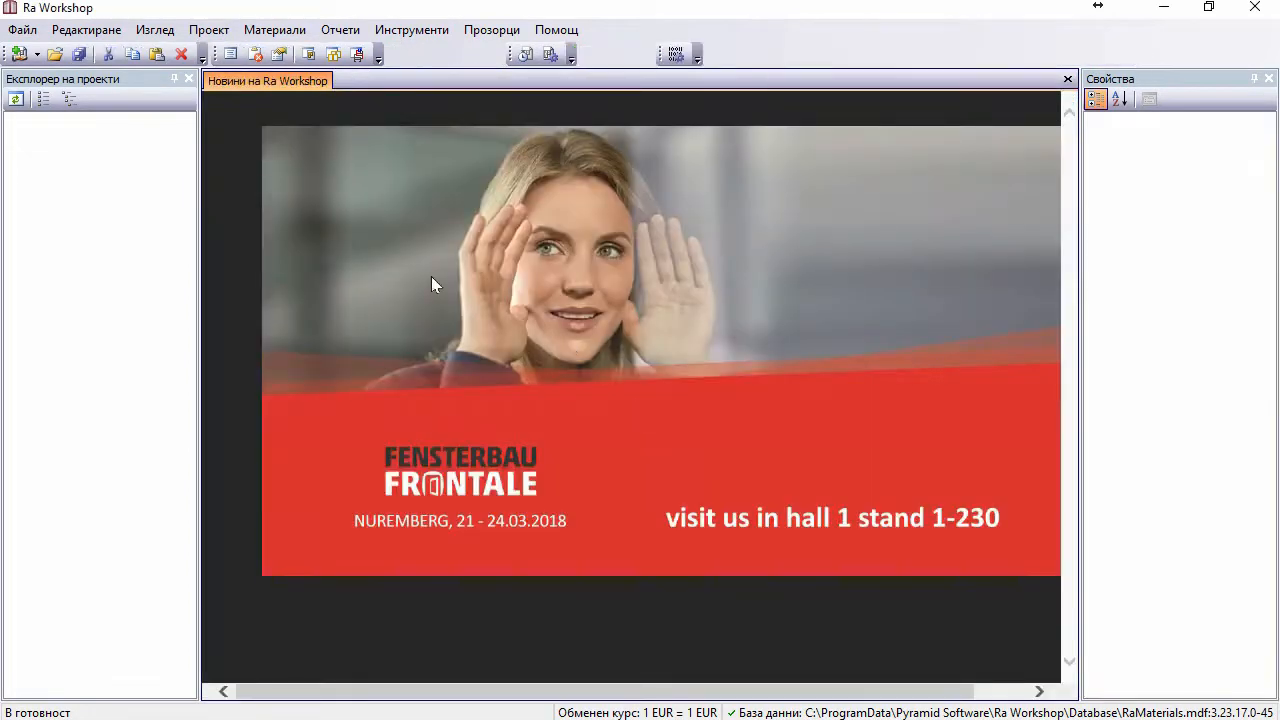
left_click(17, 55)
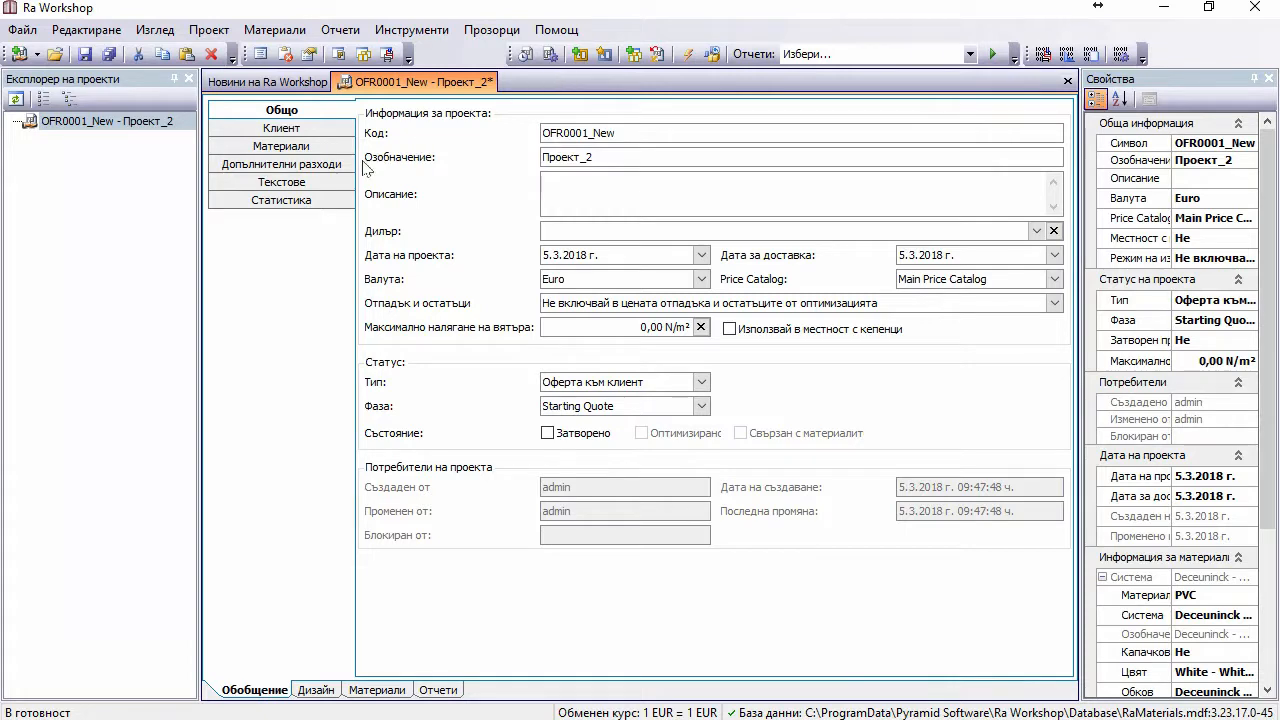
left_click(276, 184)
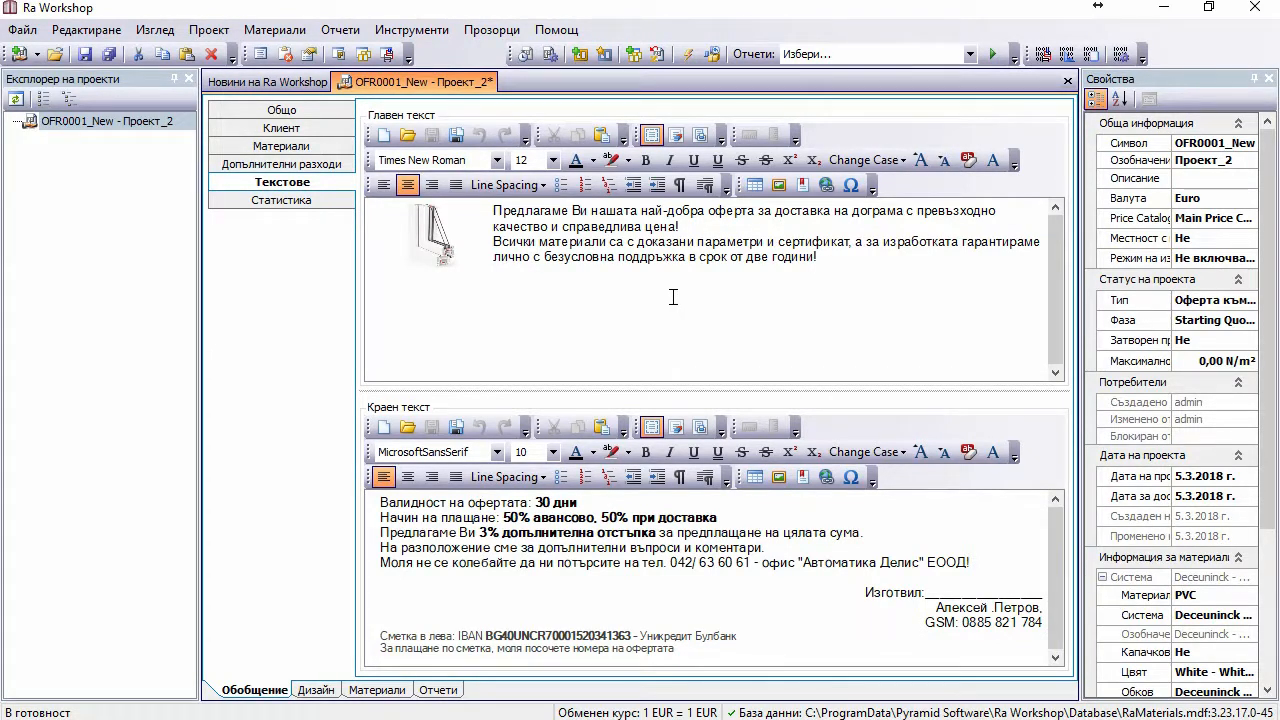
Step: Add a 1000 × 1500 window module with an opening sash and show the Клиентска Оферта report
left_click(604, 54)
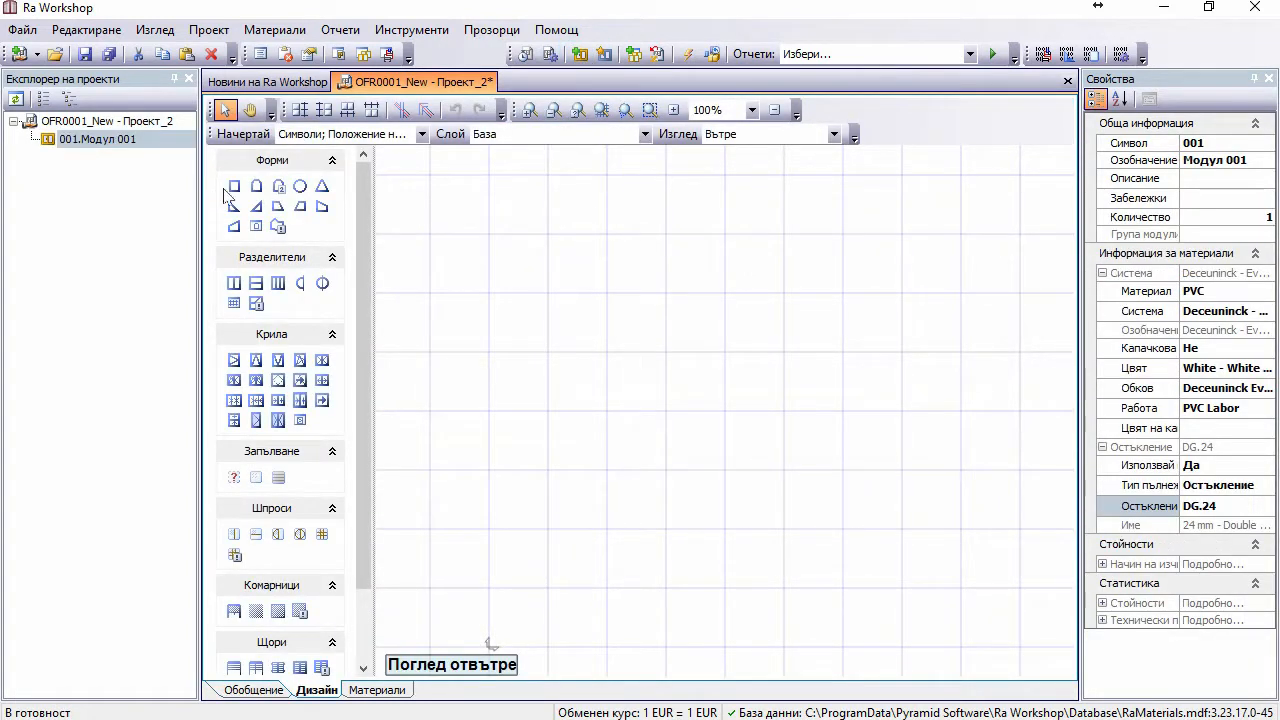
left_click(297, 362)
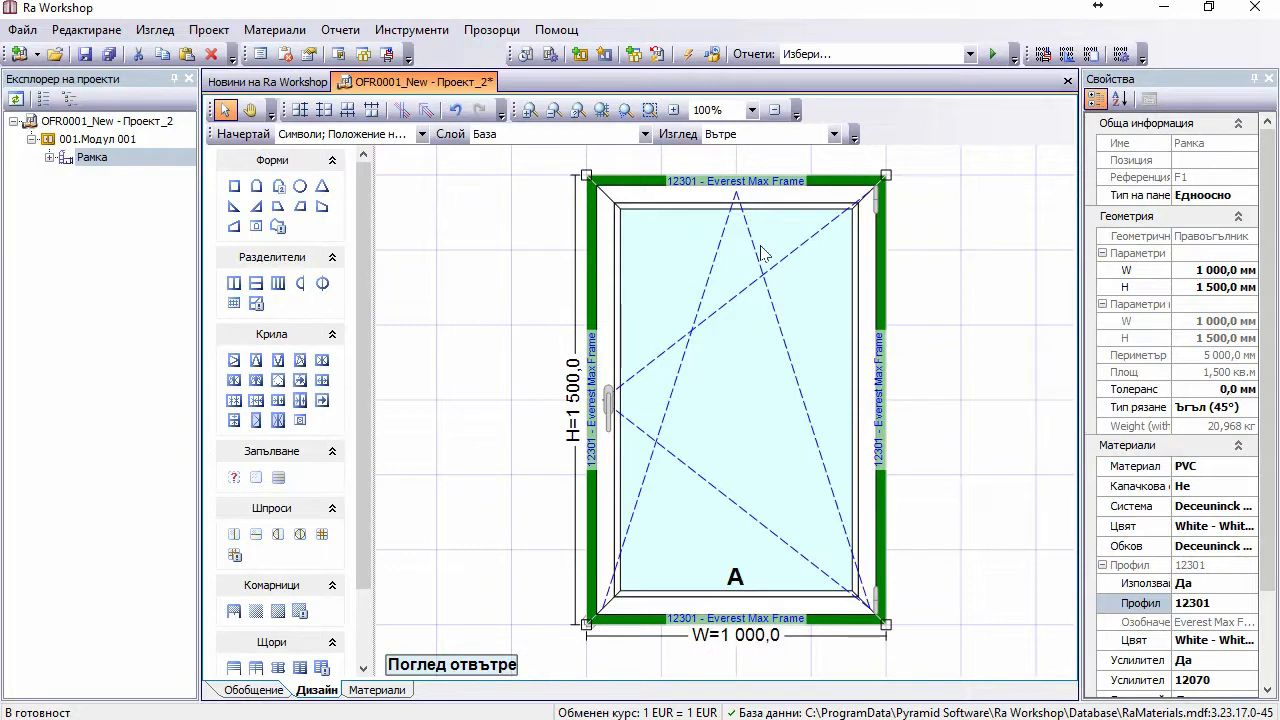
left_click(969, 54)
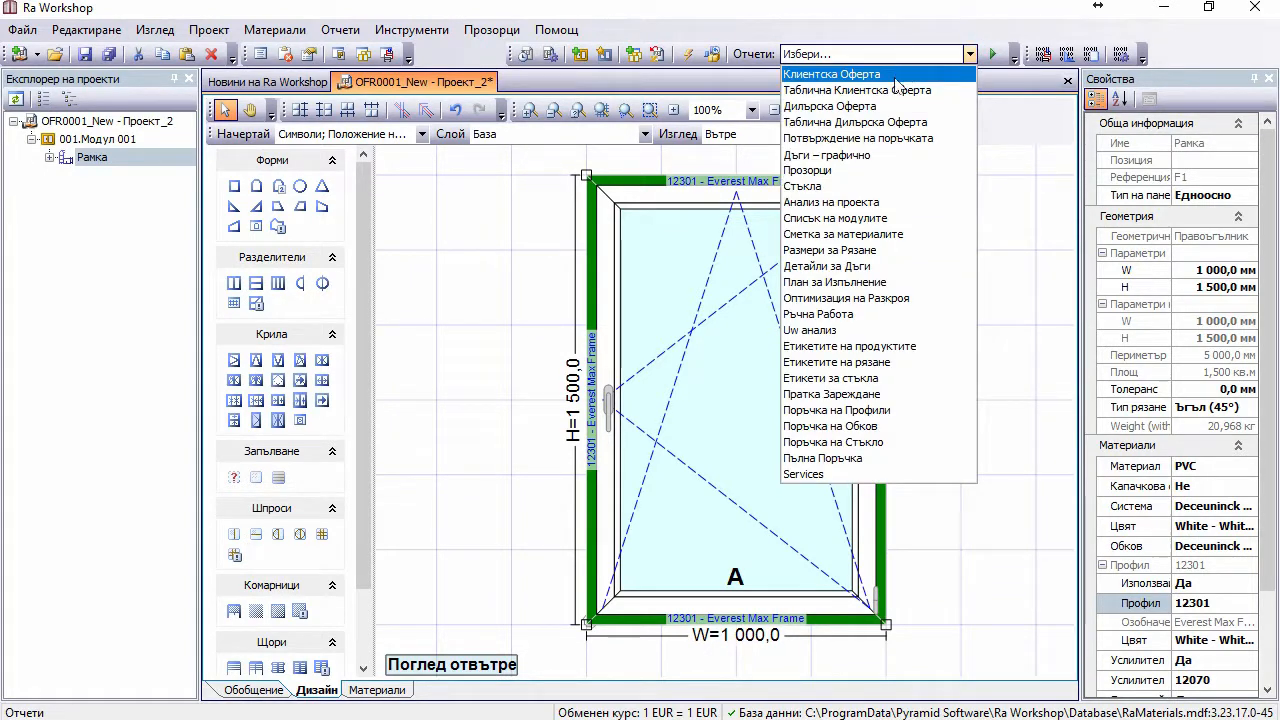
left_click(886, 74)
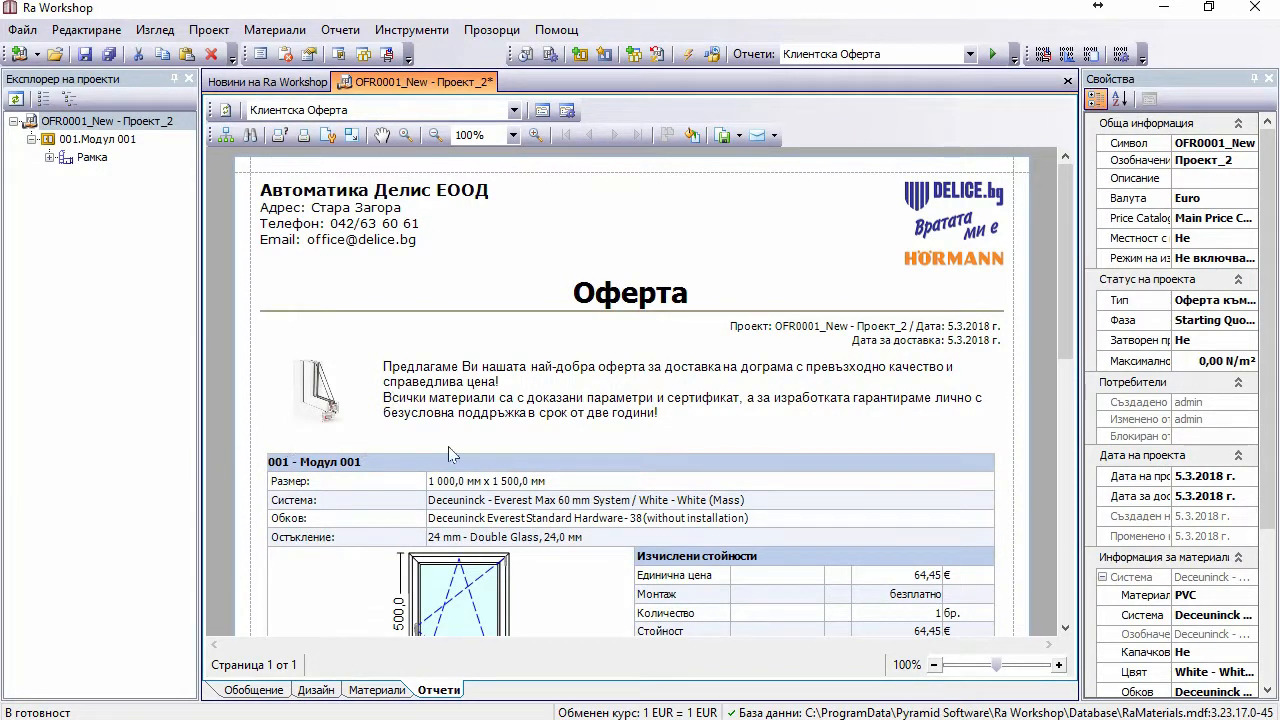
scroll(620, 449, "down", 4)
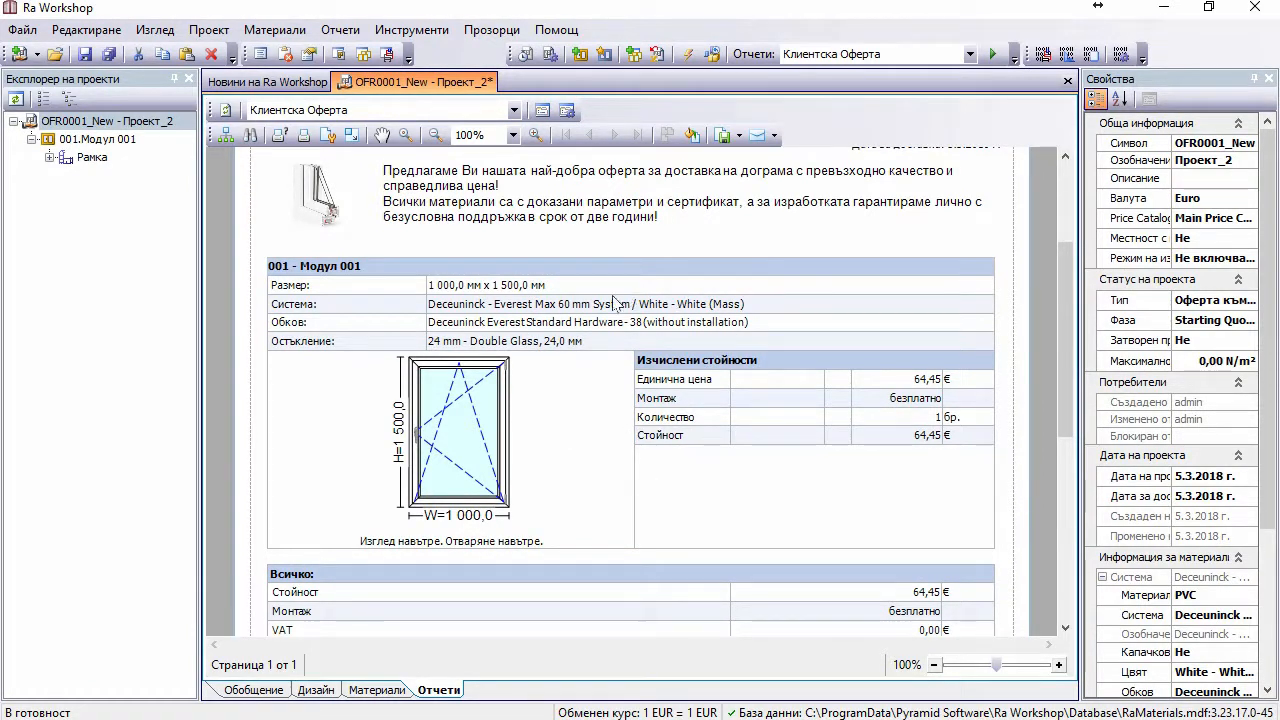
Step: Enable Покажи техническите параметри in the offer report settings and apply
left_click(541, 112)
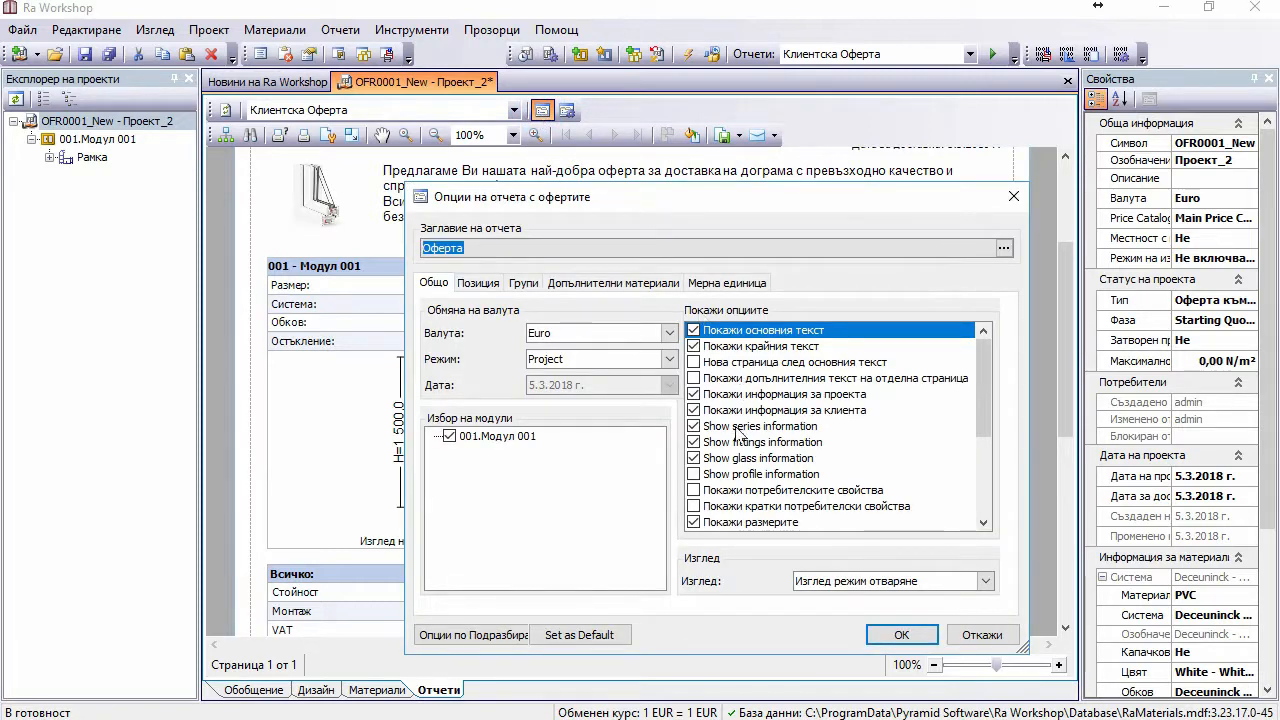
left_click(988, 385)
left_click_drag(988, 385, 970, 478)
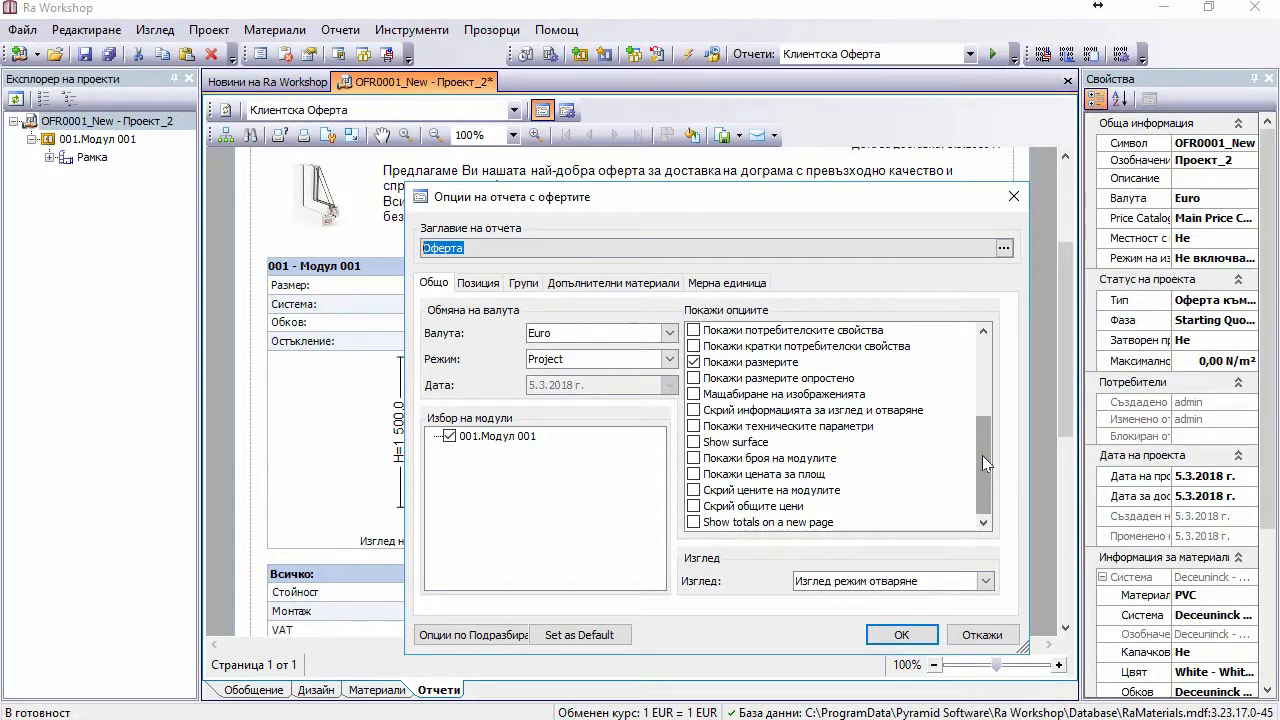
left_click(692, 428)
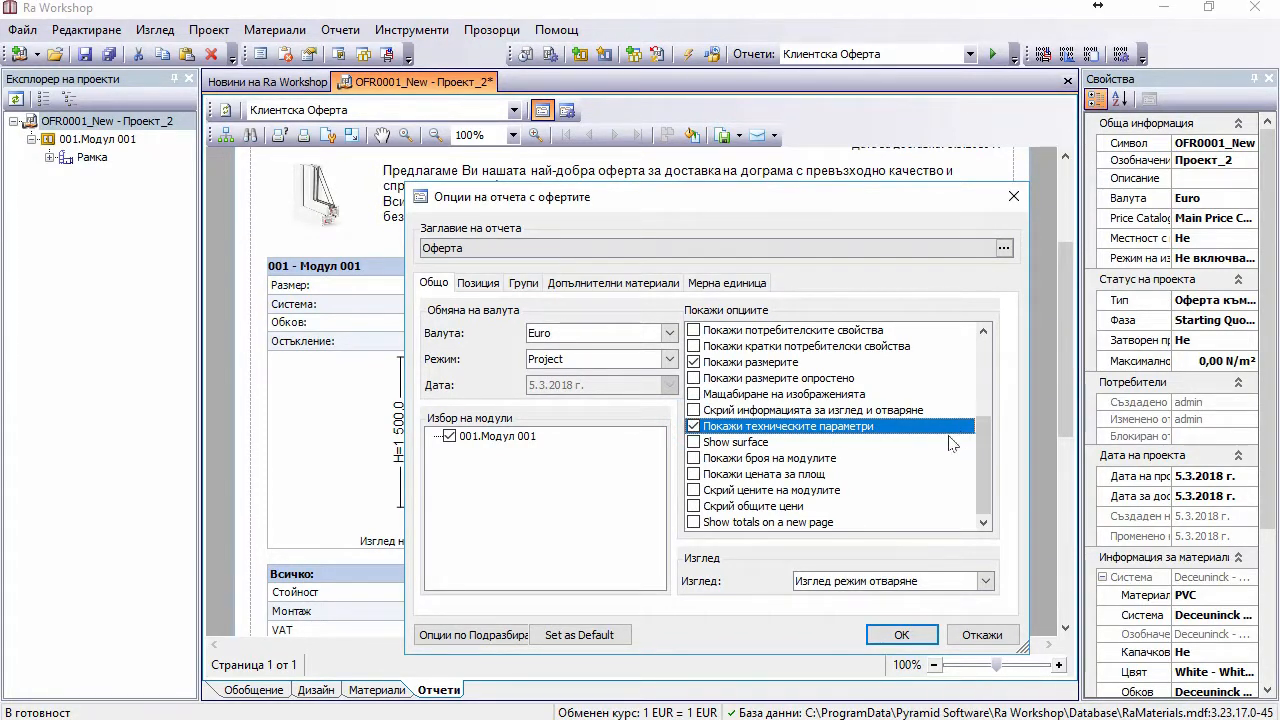
left_click(903, 636)
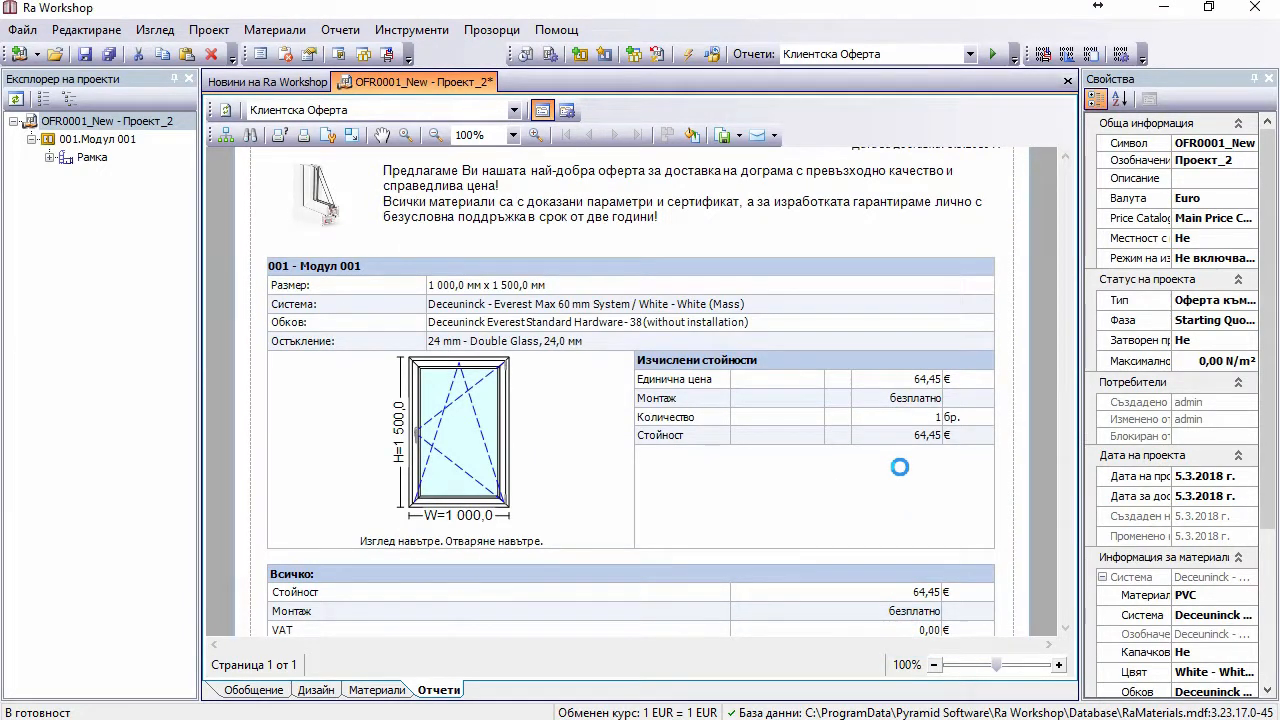
scroll(889, 464, "down", 1)
scroll(889, 464, "down", 3)
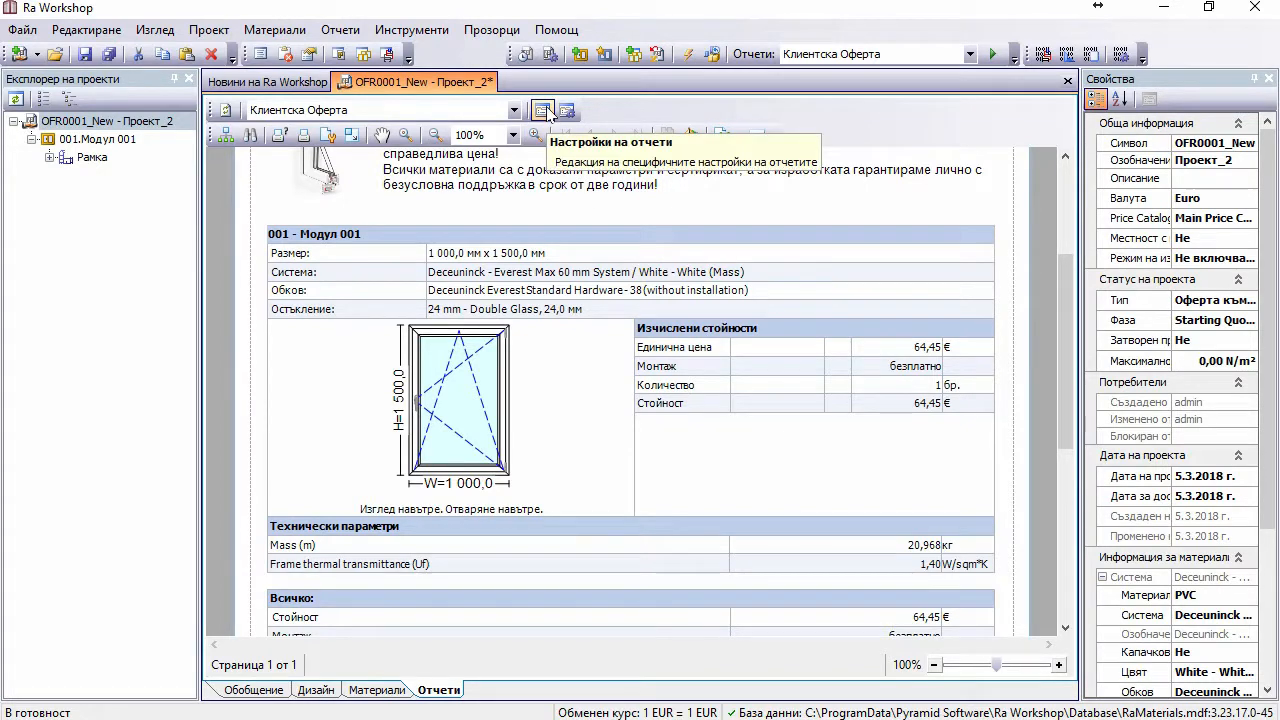
Step: Set the Монтаж display mode under Допълнителни материали to Включено in the report settings
left_click(541, 110)
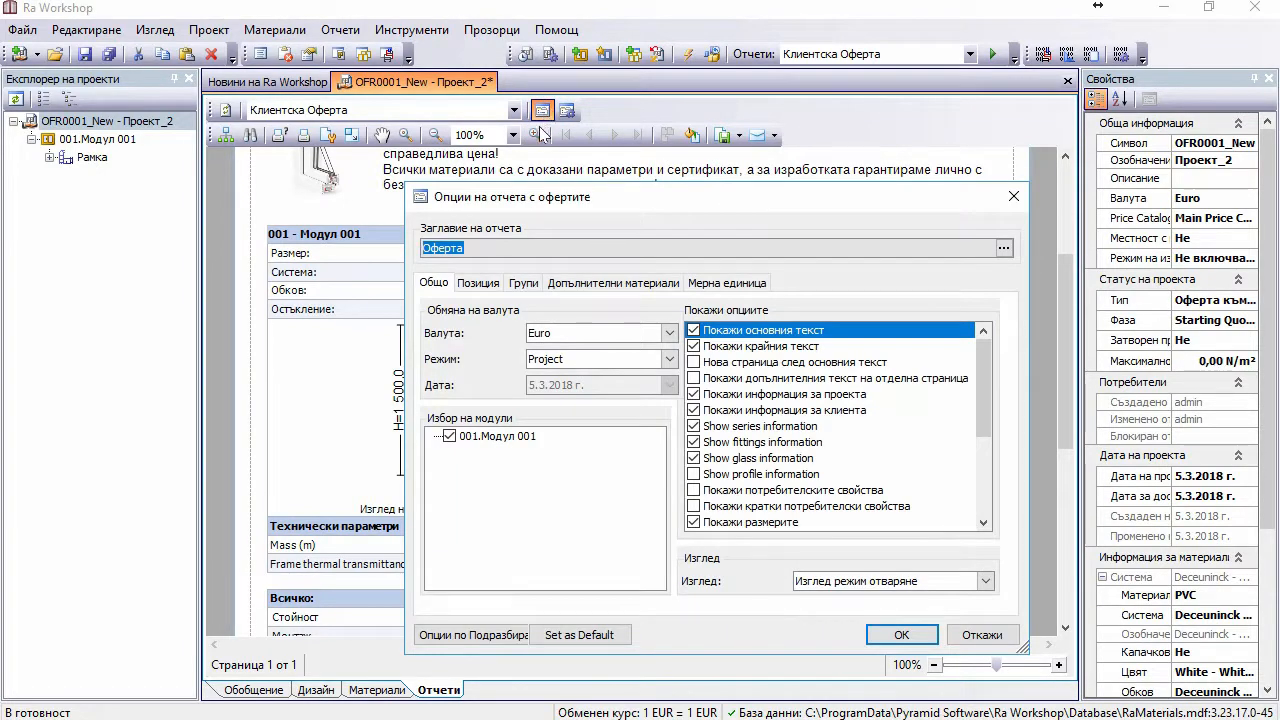
left_click(581, 286)
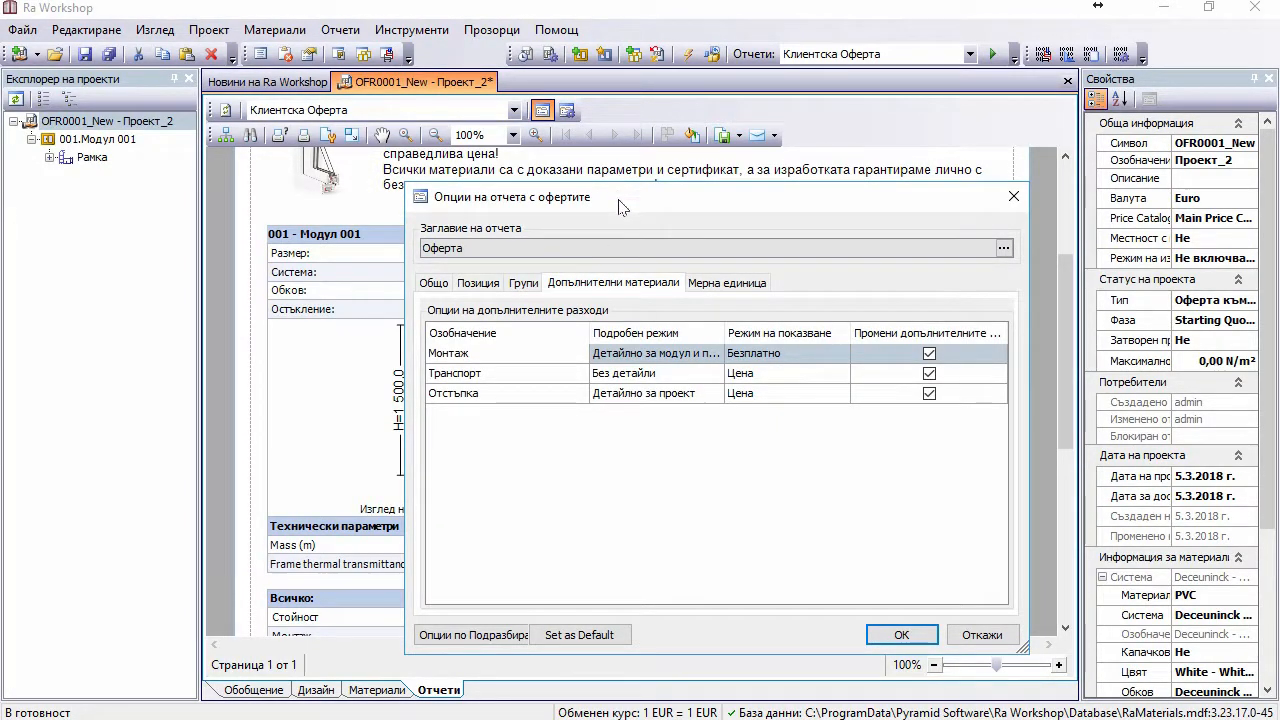
left_click_drag(618, 198, 180, 198)
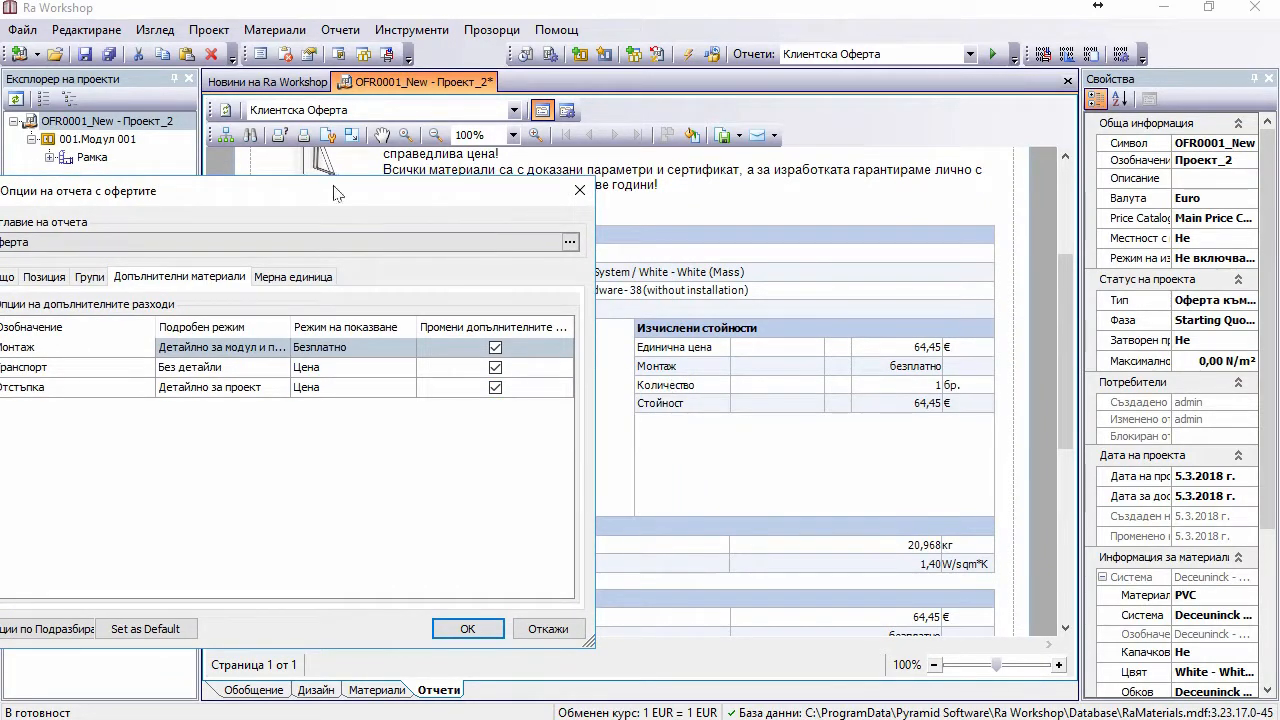
left_click_drag(340, 190, 708, 140)
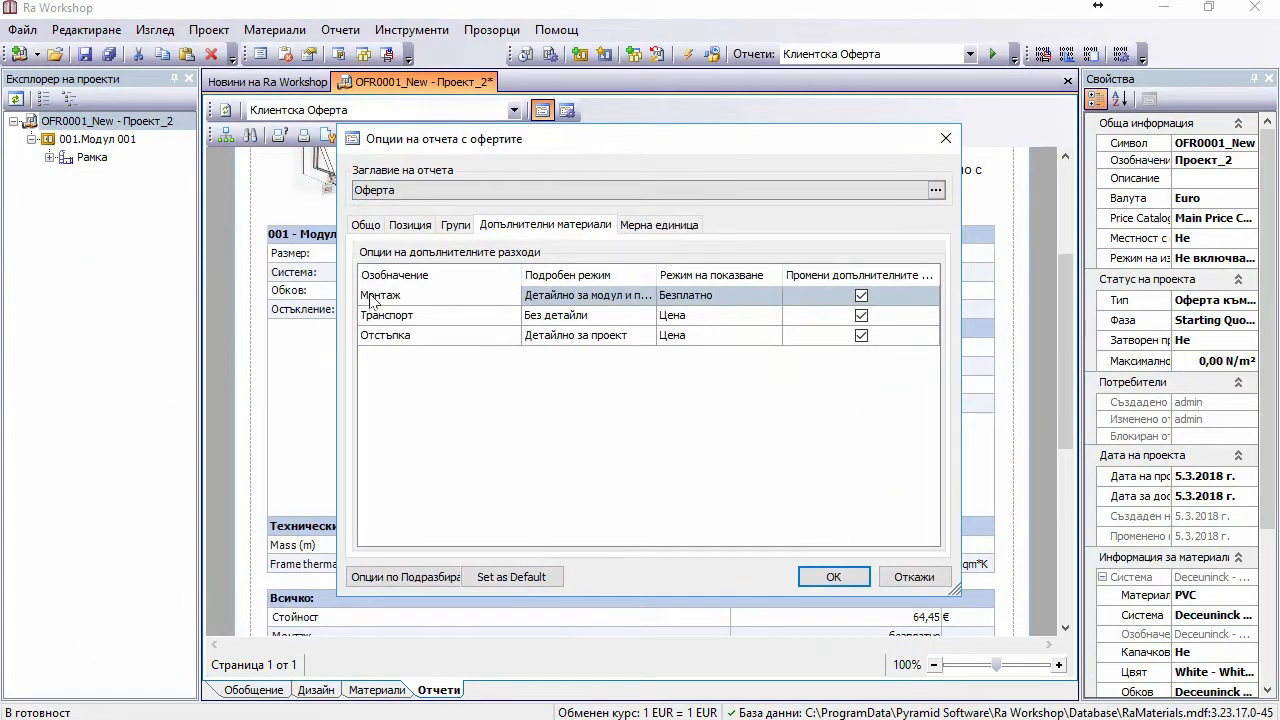
left_click(370, 297)
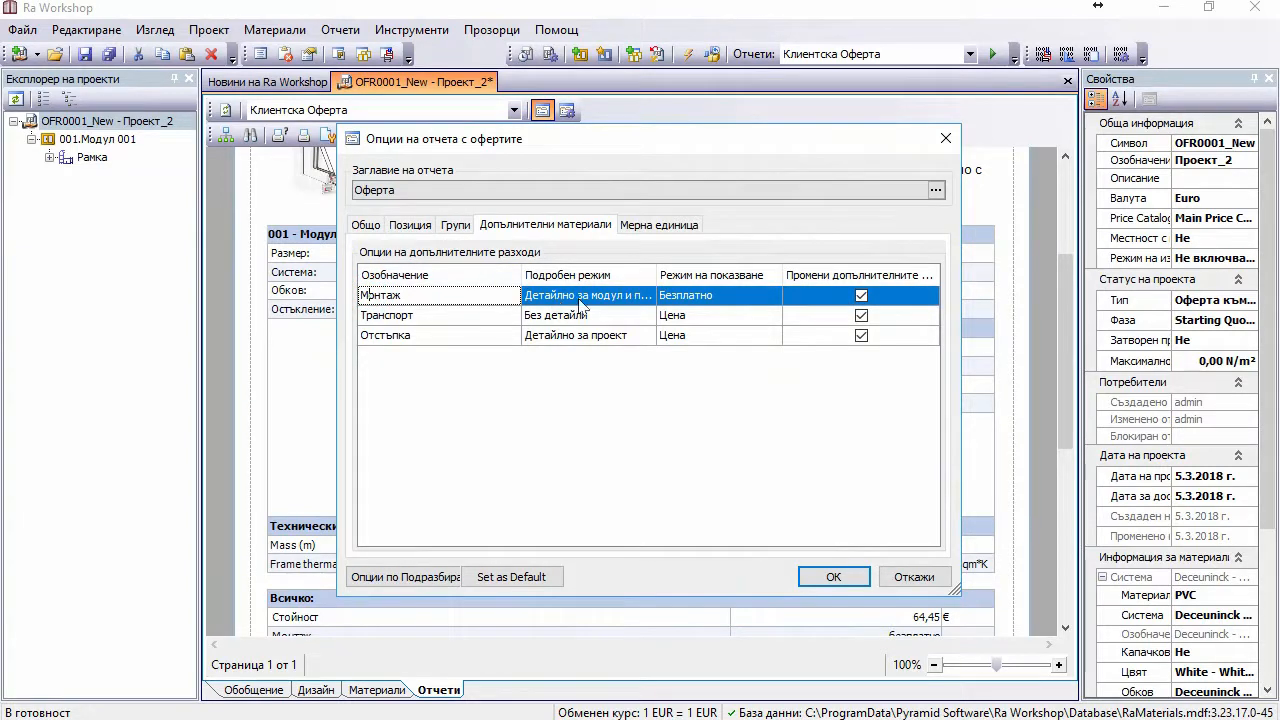
left_click(700, 300)
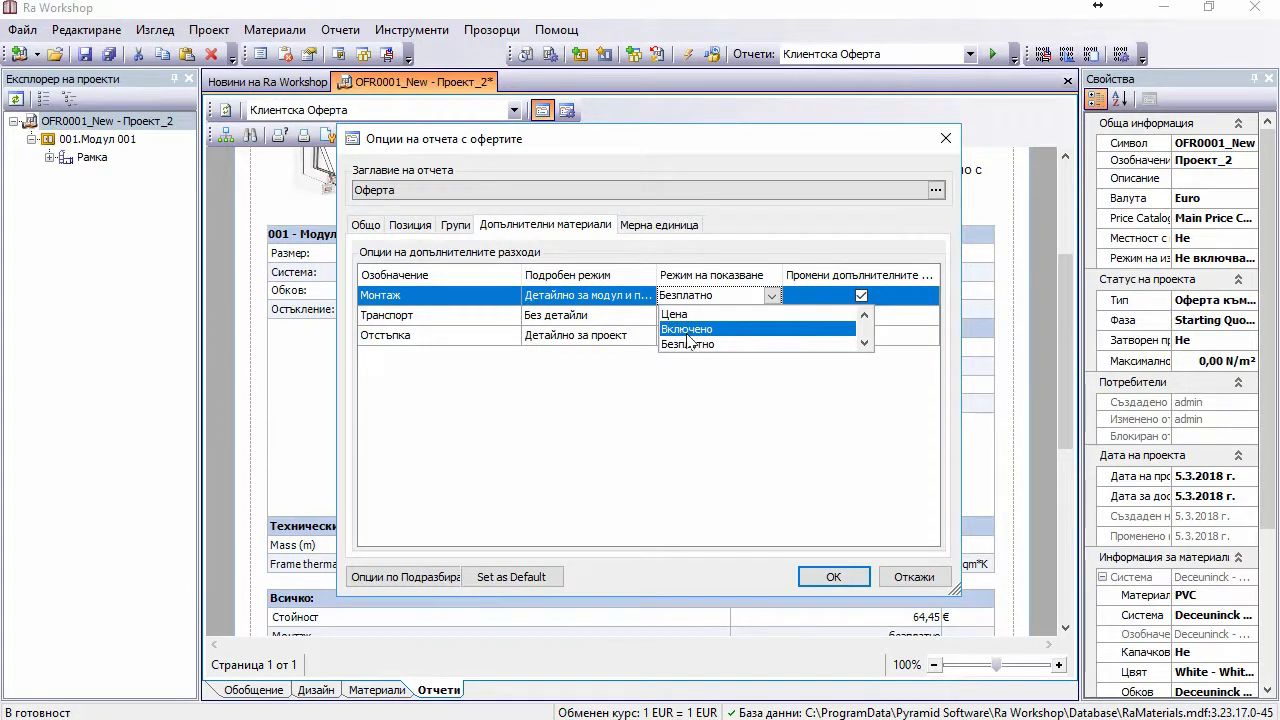
left_click(688, 329)
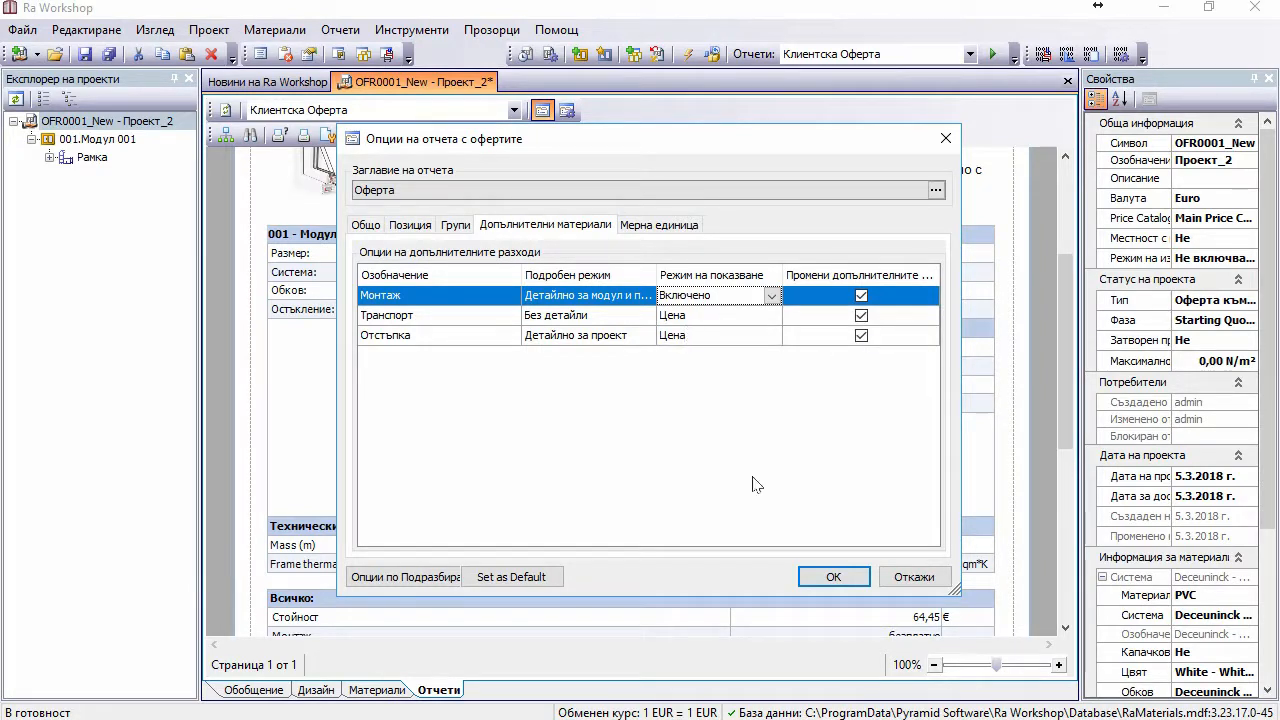
left_click(833, 578)
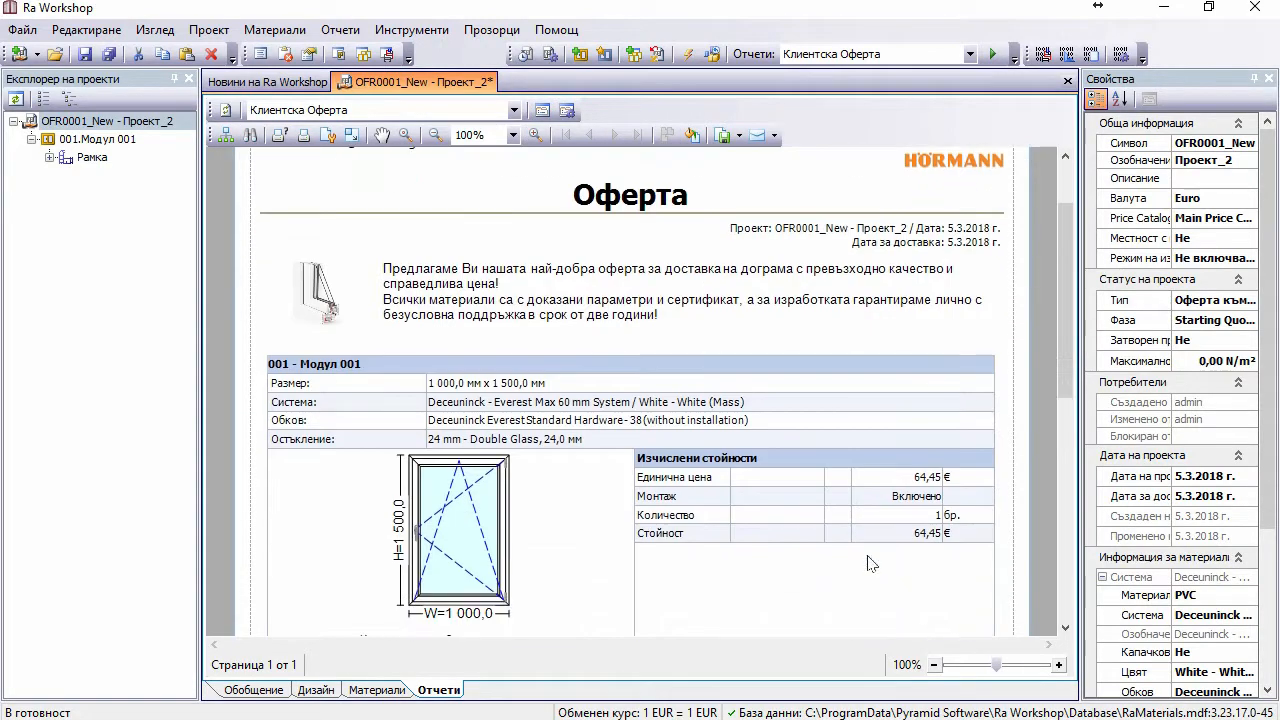
Step: Switch the Монтаж display mode to Цена, then scroll to Модул 001 priced at 64,45 €
left_click(541, 110)
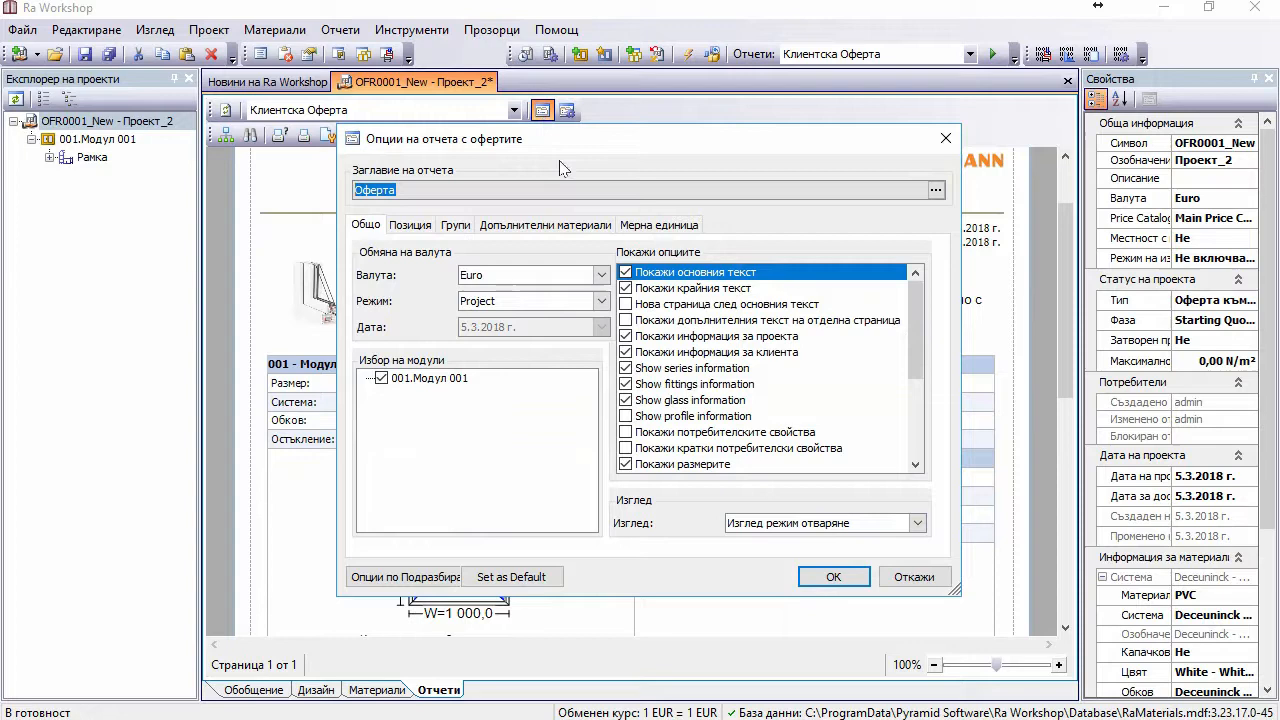
left_click(486, 225)
left_click(728, 298)
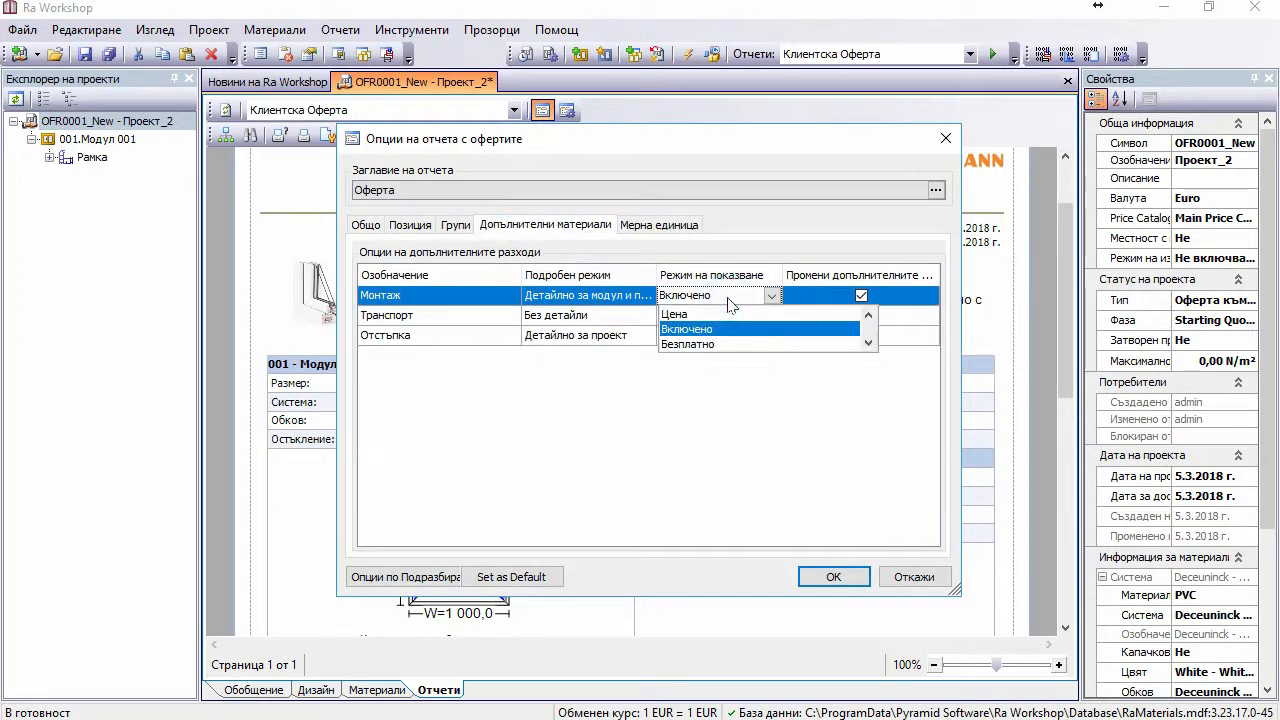
left_click(703, 315)
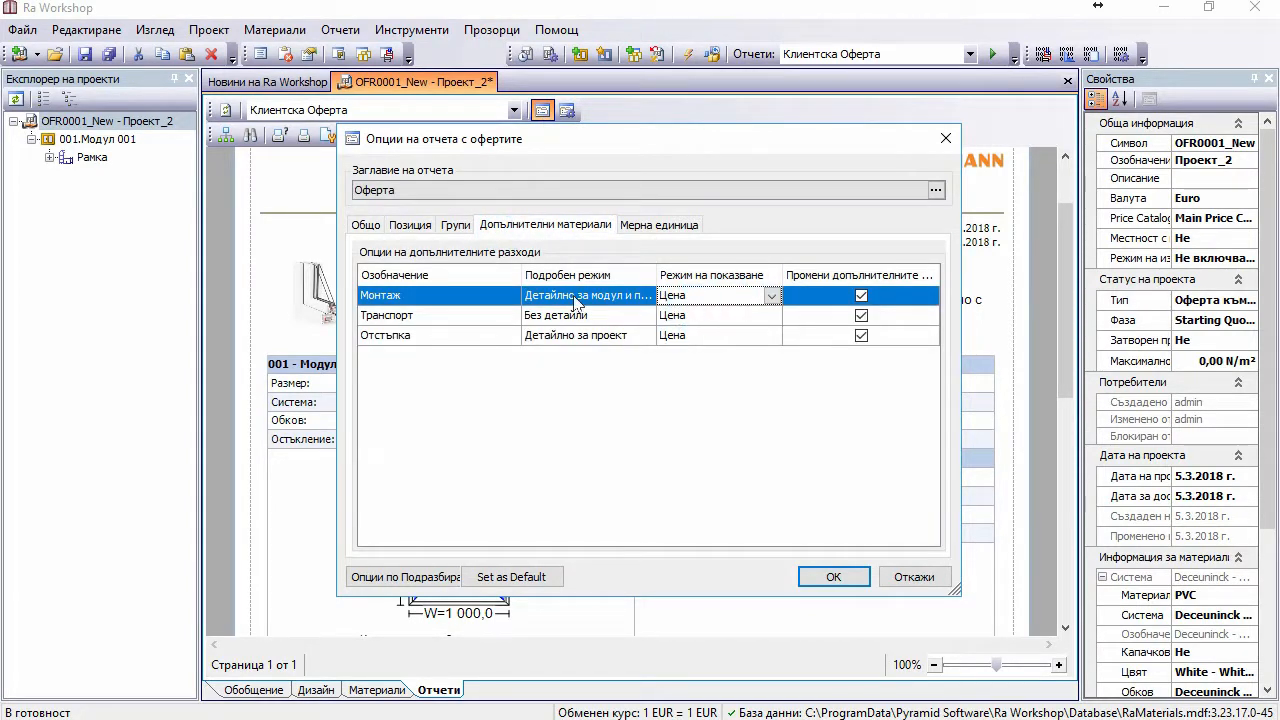
left_click(830, 578)
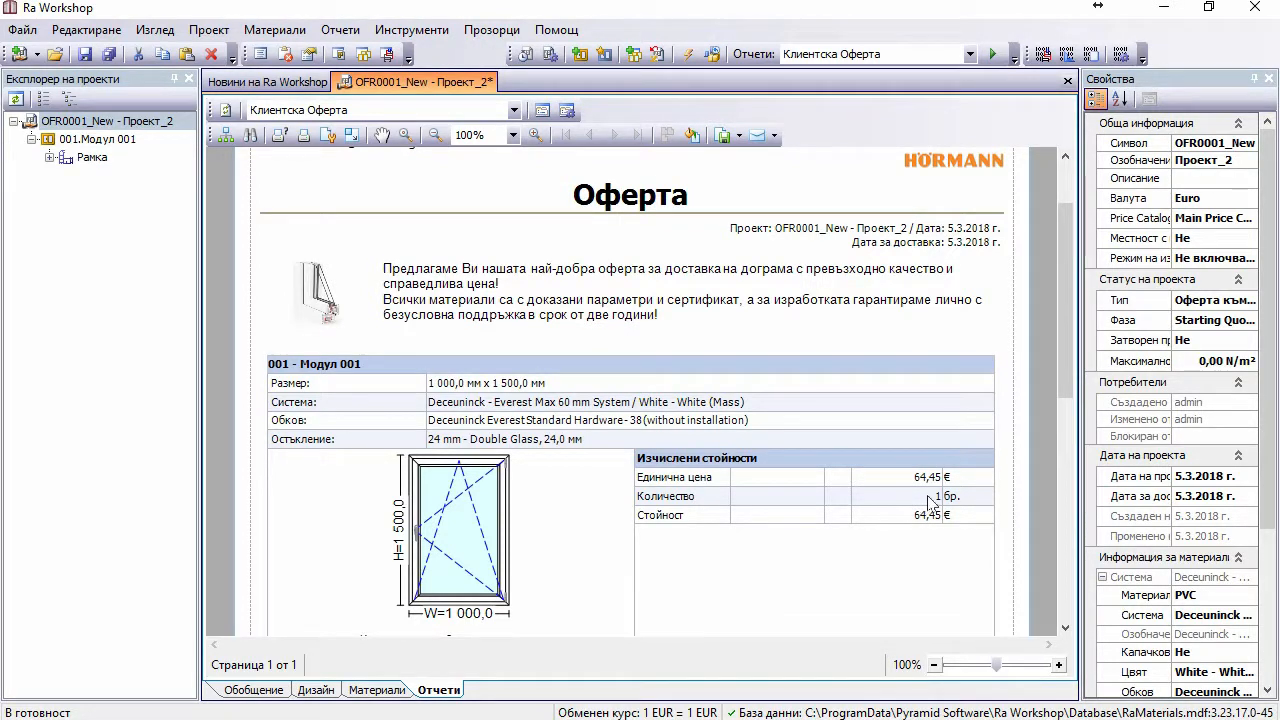
scroll(705, 535, "down", 1)
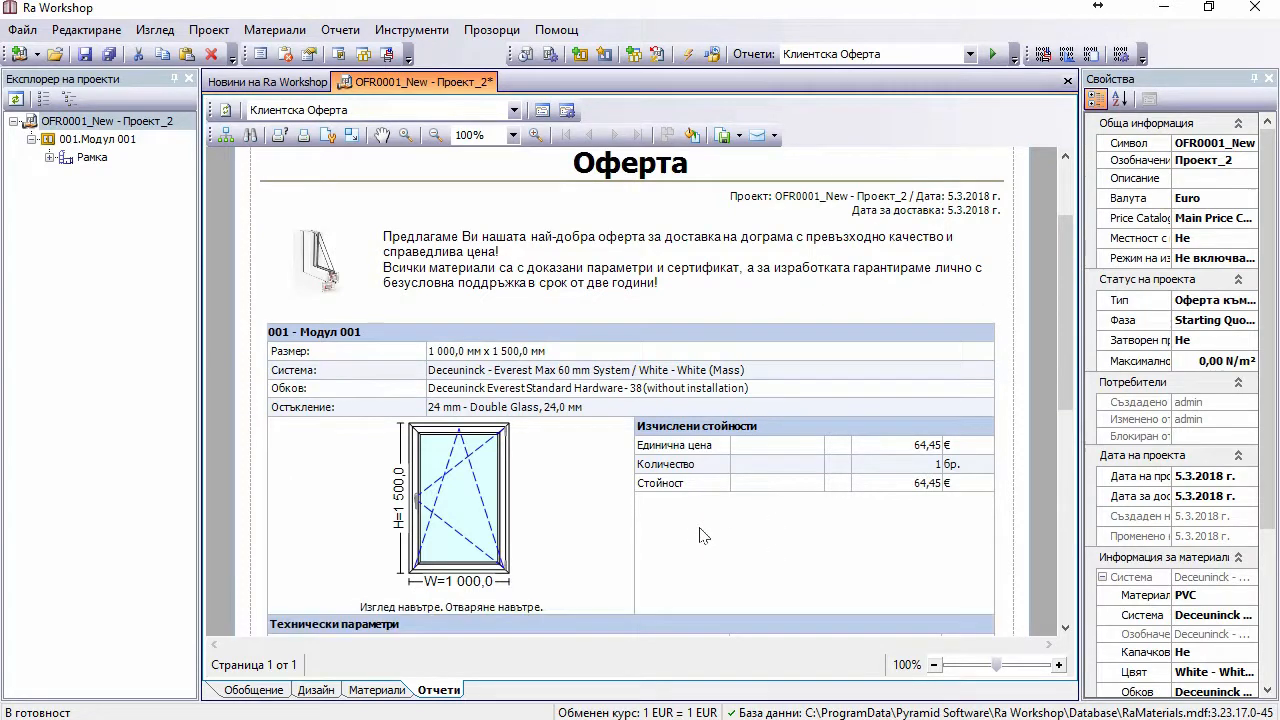
scroll(712, 528, "down", 2)
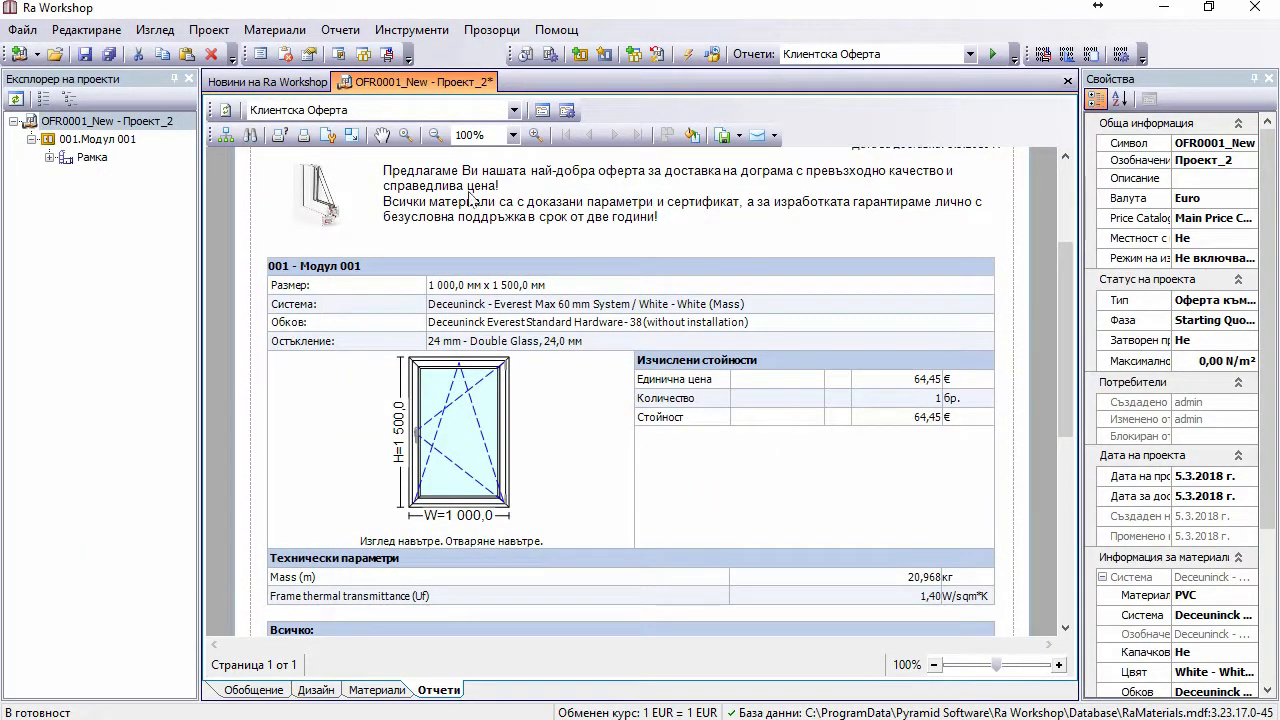
left_click(541, 111)
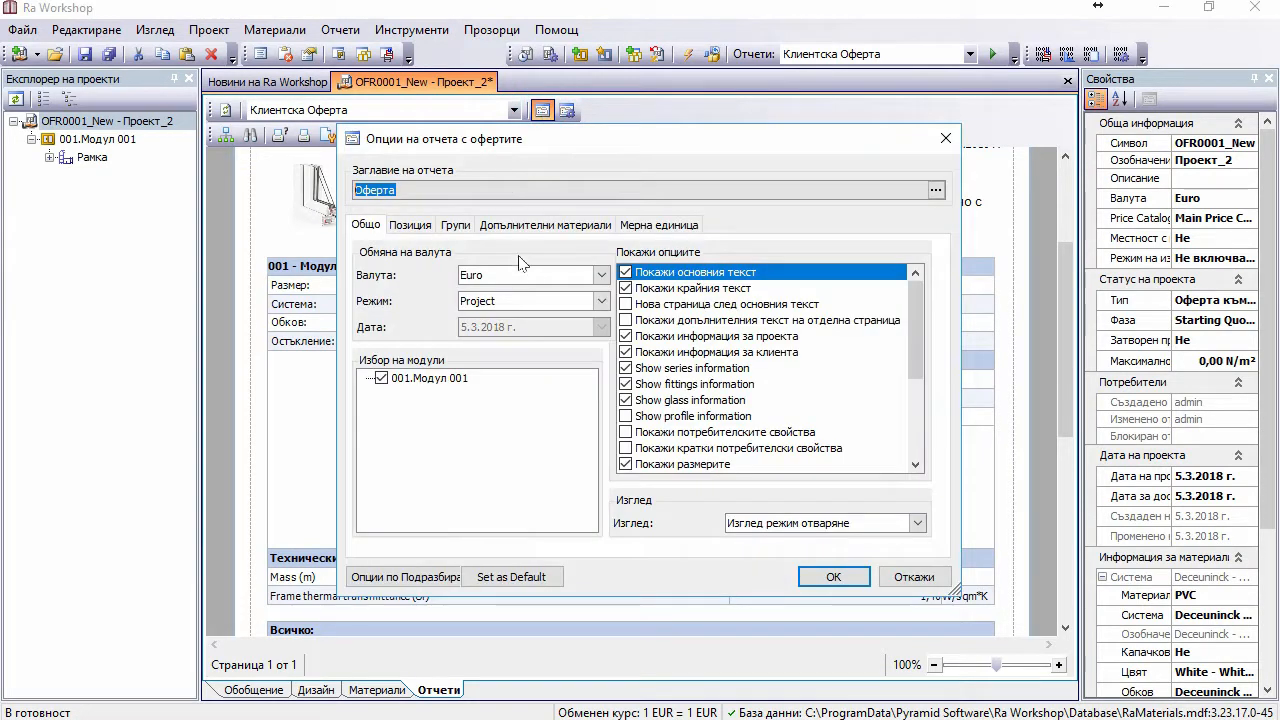
left_click(491, 230)
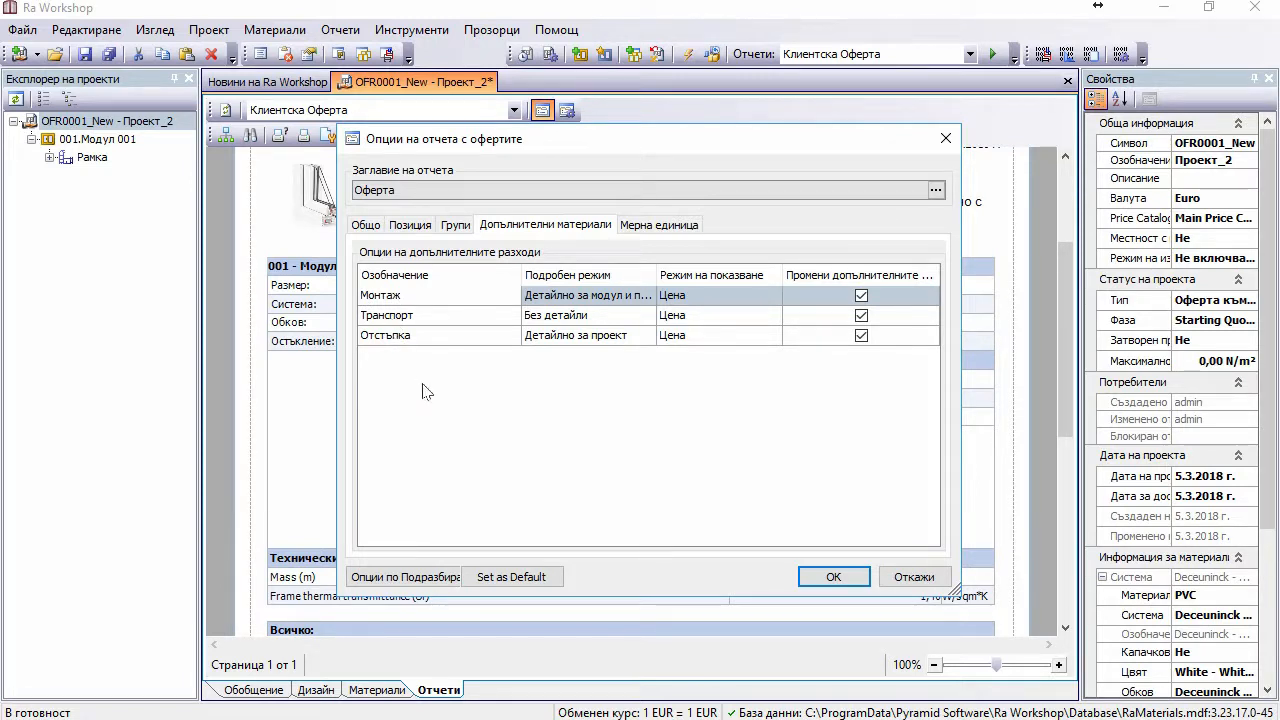
left_click_drag(656, 264, 722, 264)
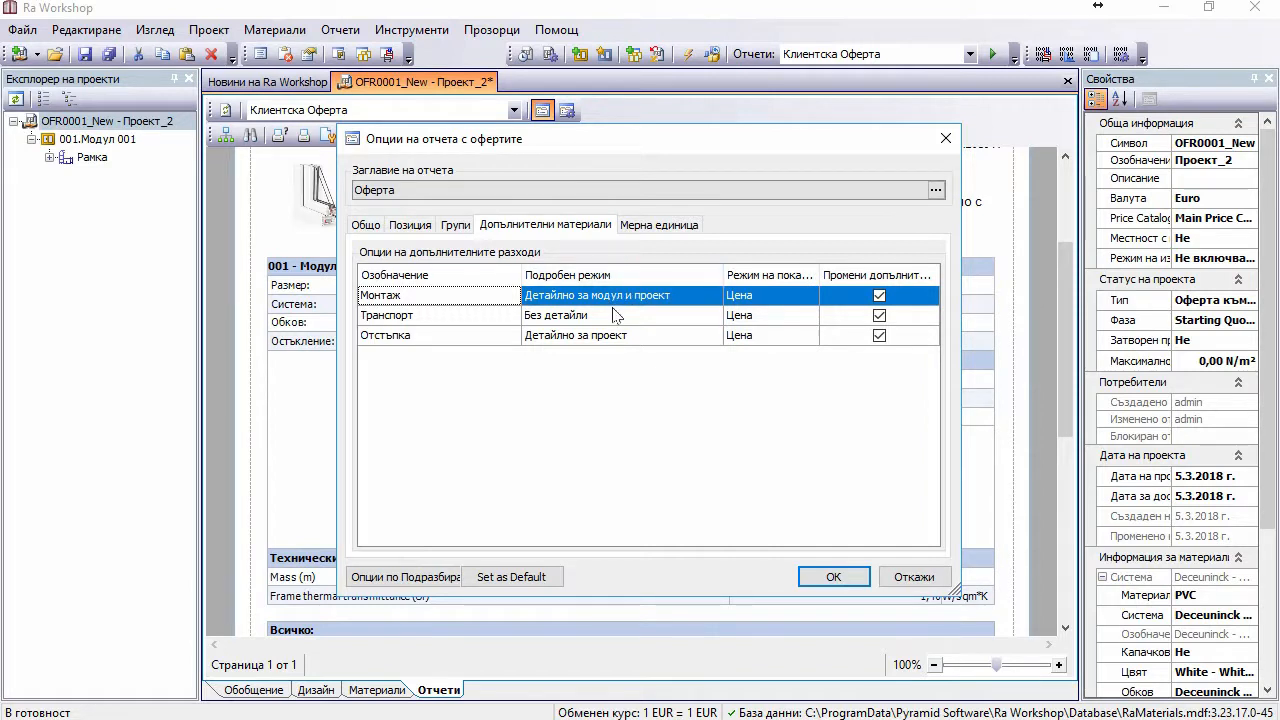
left_click_drag(661, 151, 385, 156)
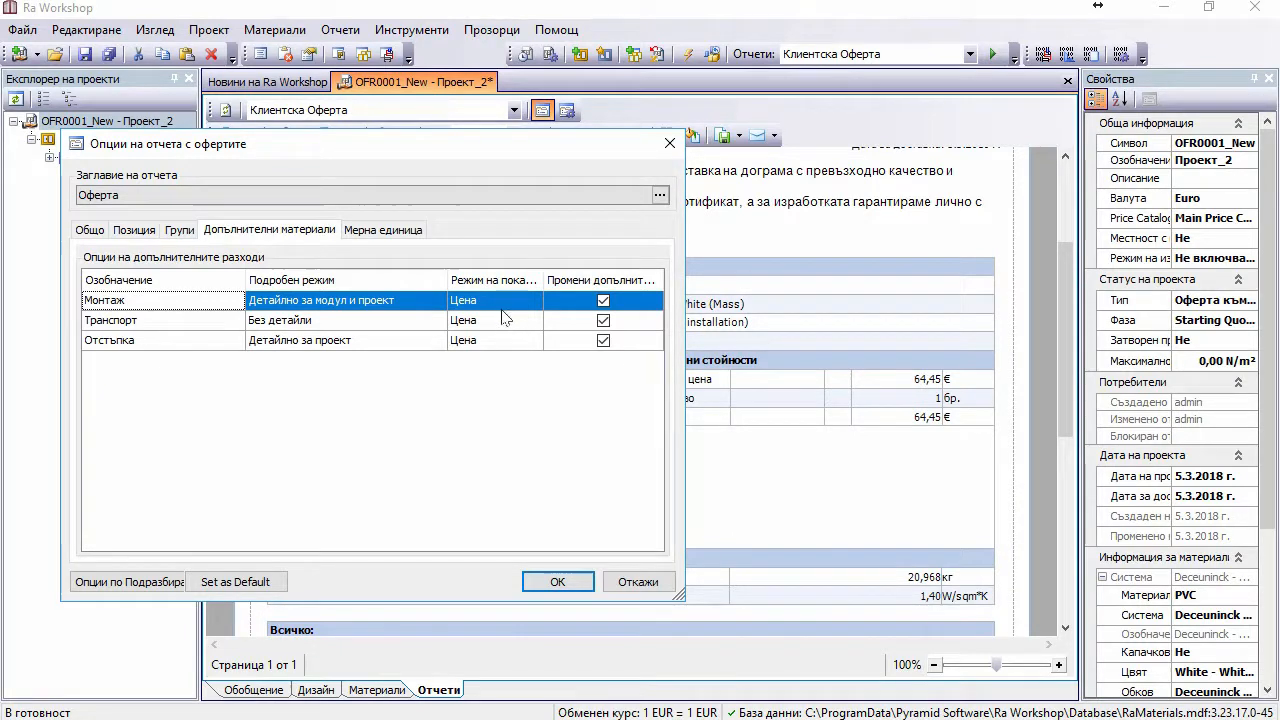
left_click(399, 305)
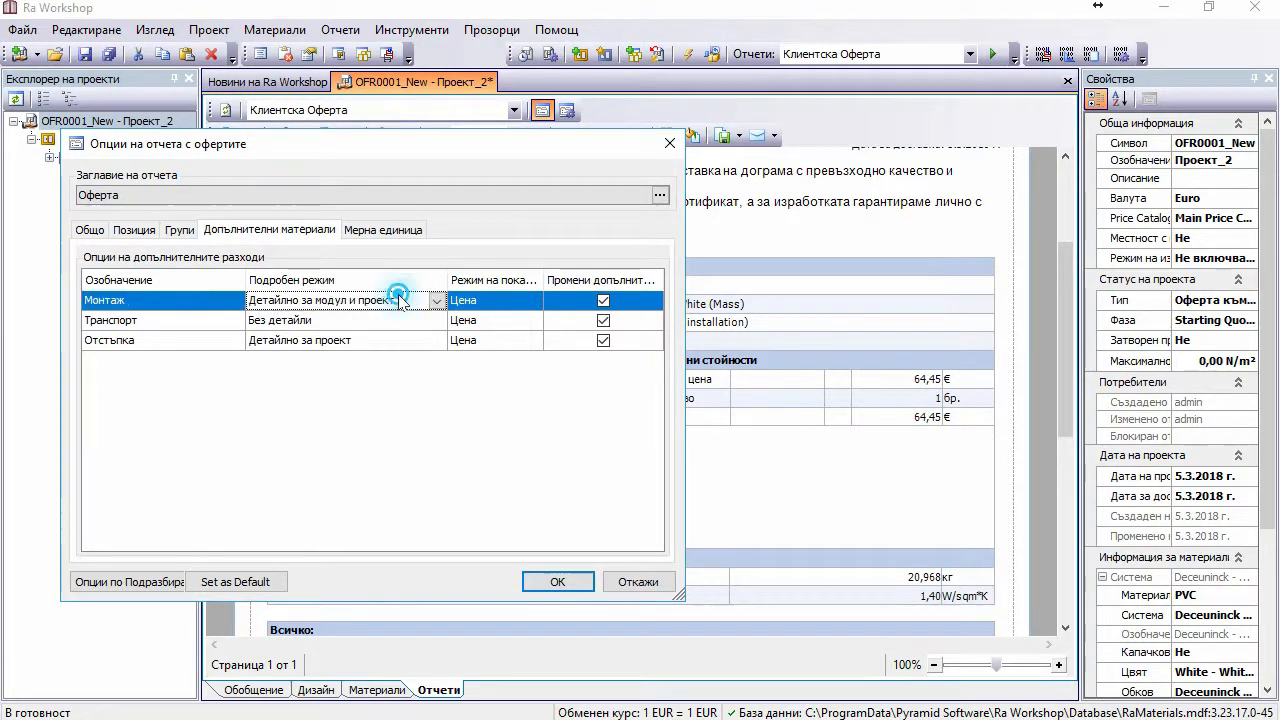
left_click(400, 302)
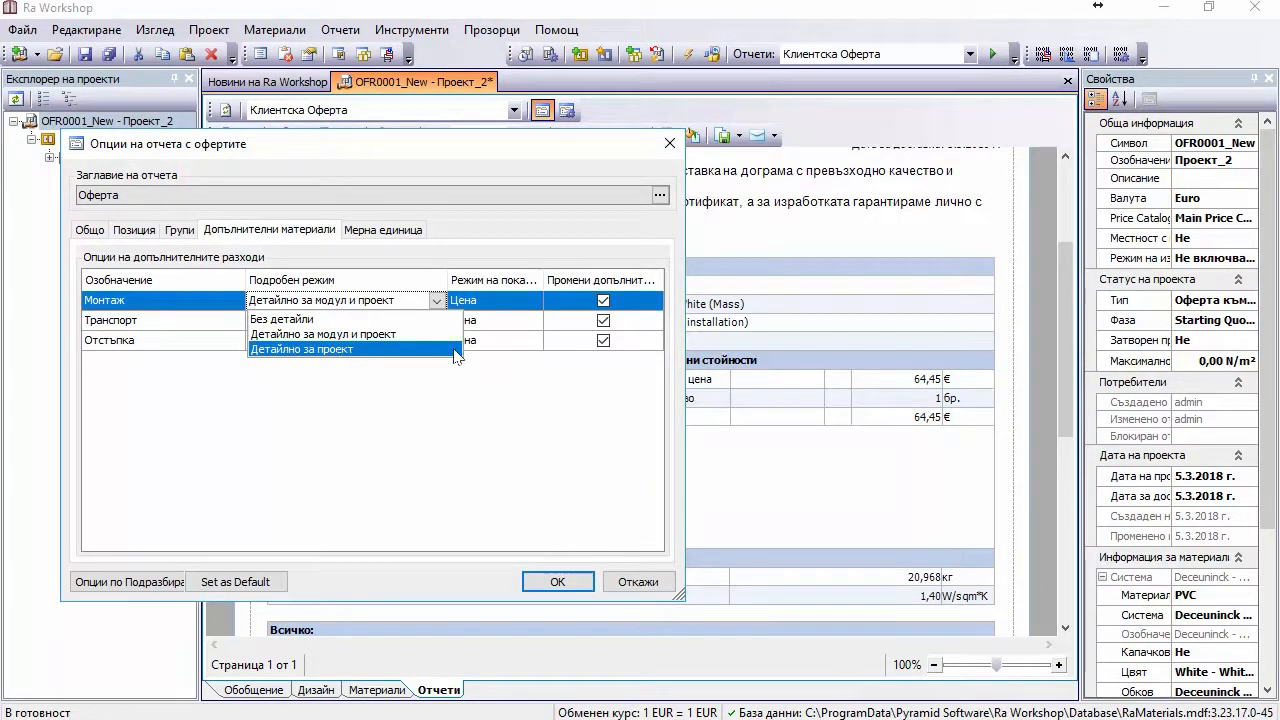
left_click(543, 425)
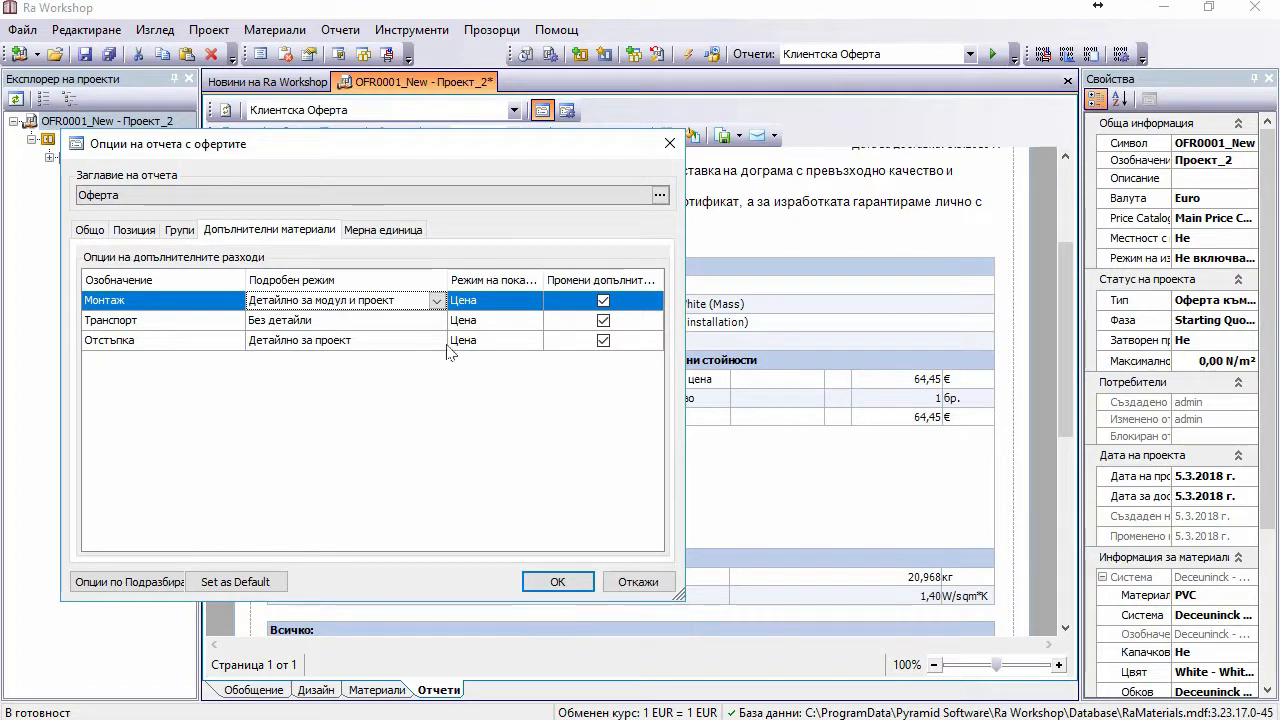
left_click(357, 346)
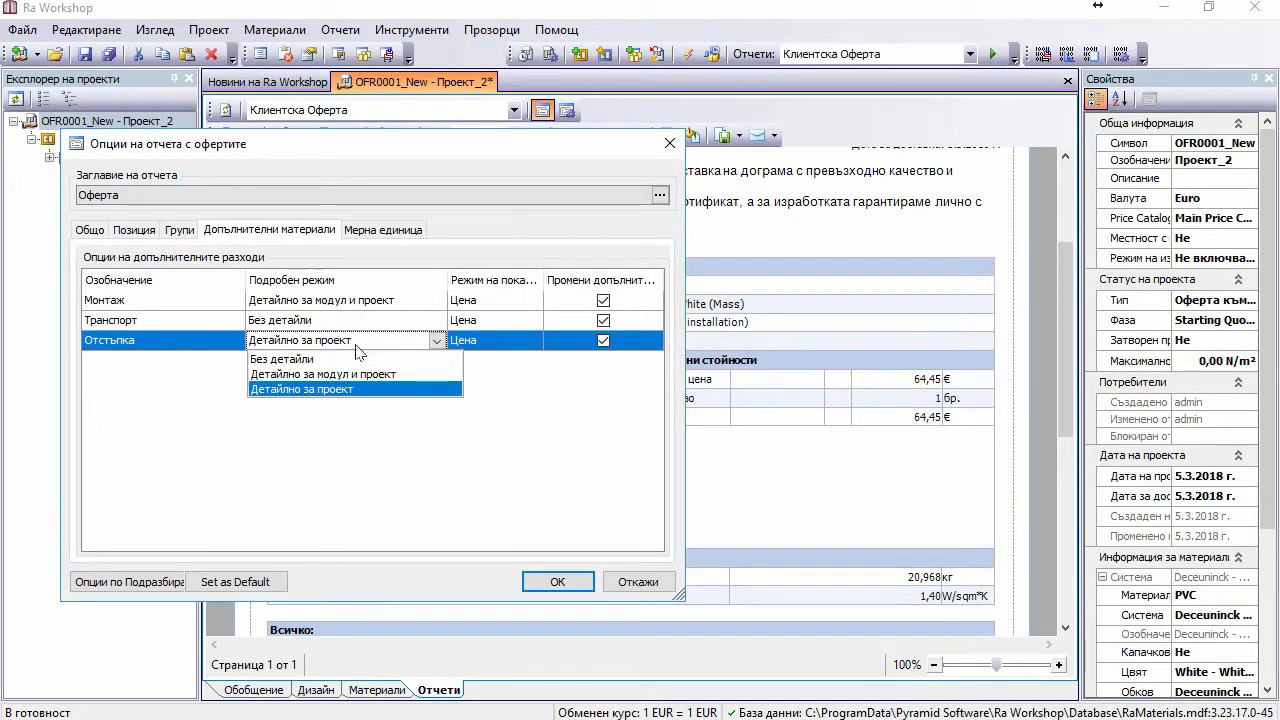
left_click(356, 345)
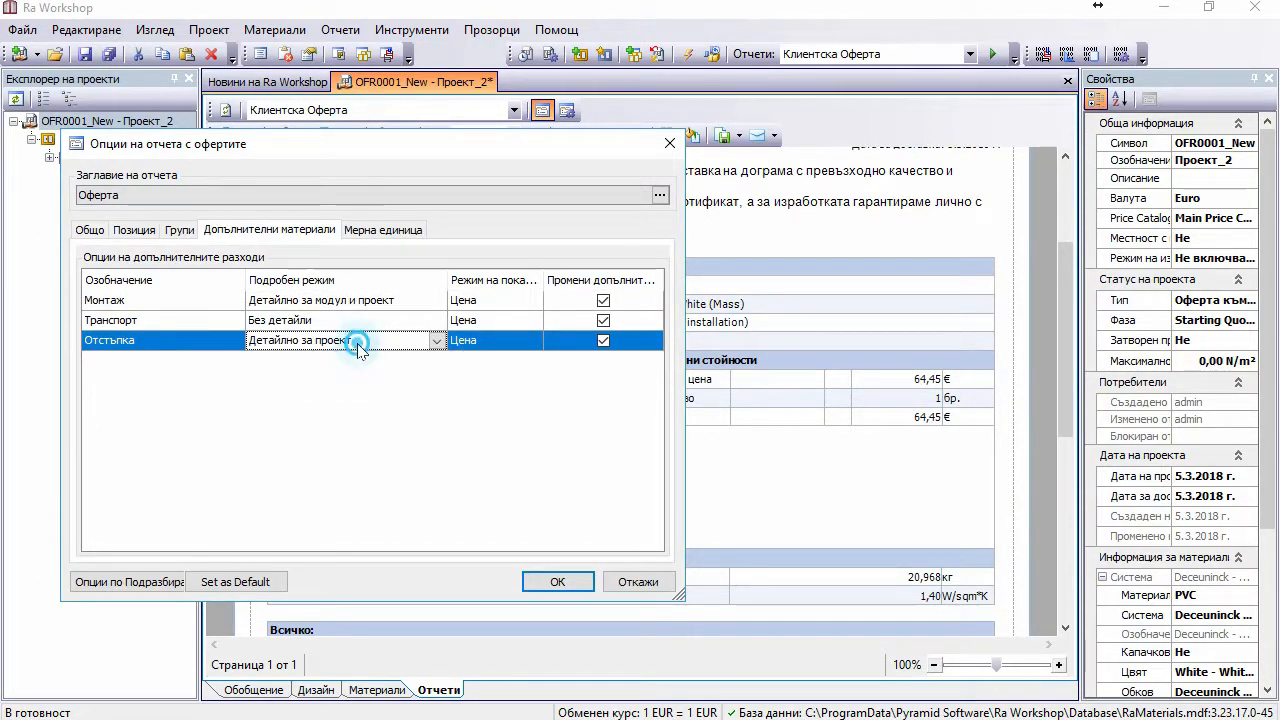
left_click(558, 582)
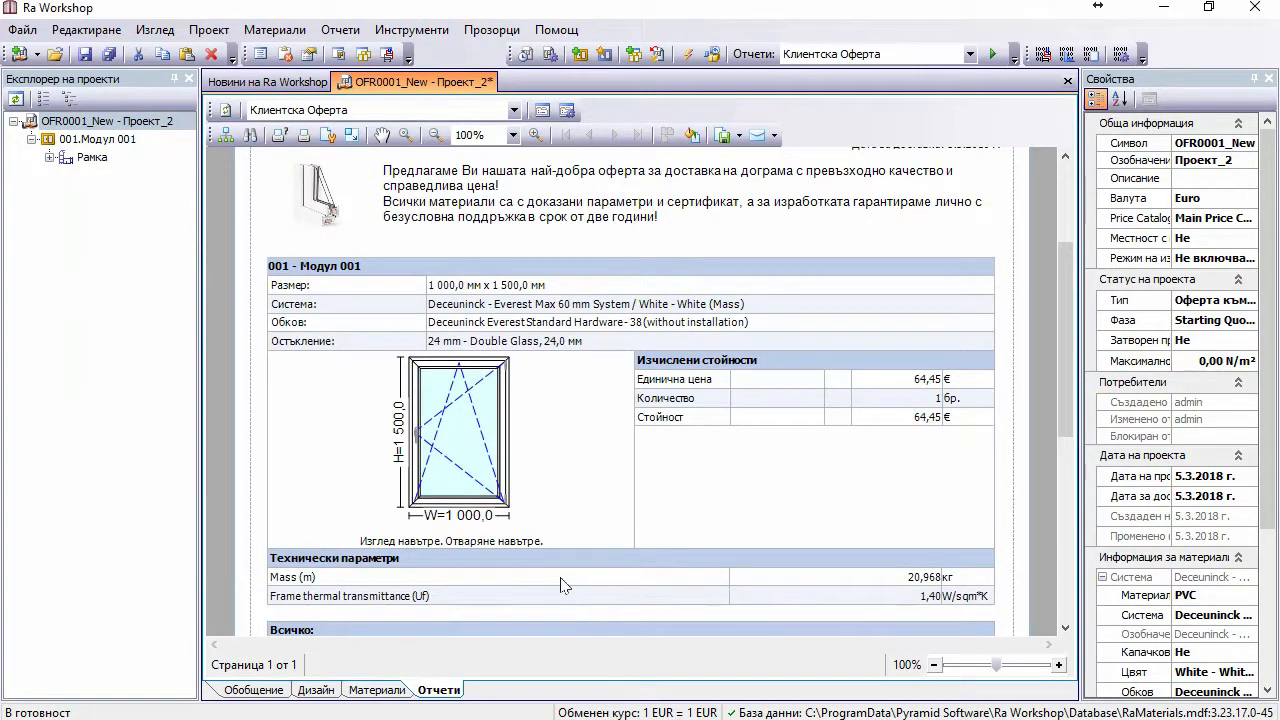
left_click(541, 110)
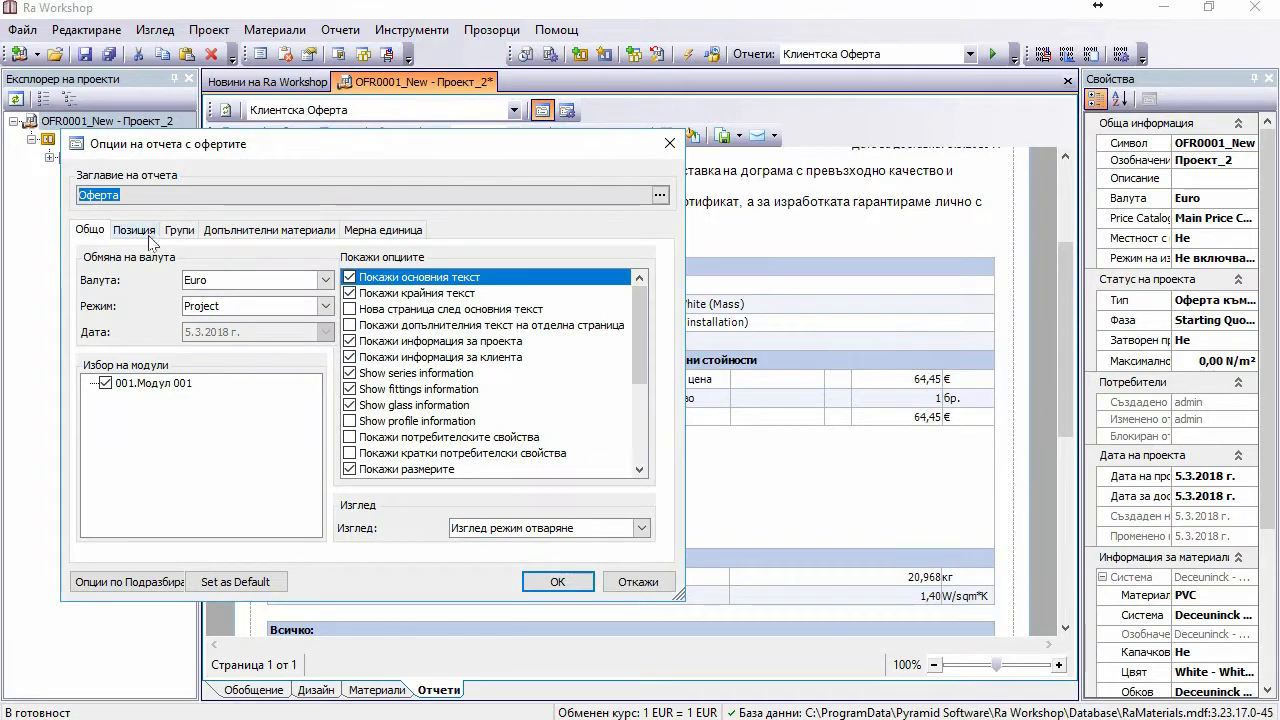
left_click(143, 233)
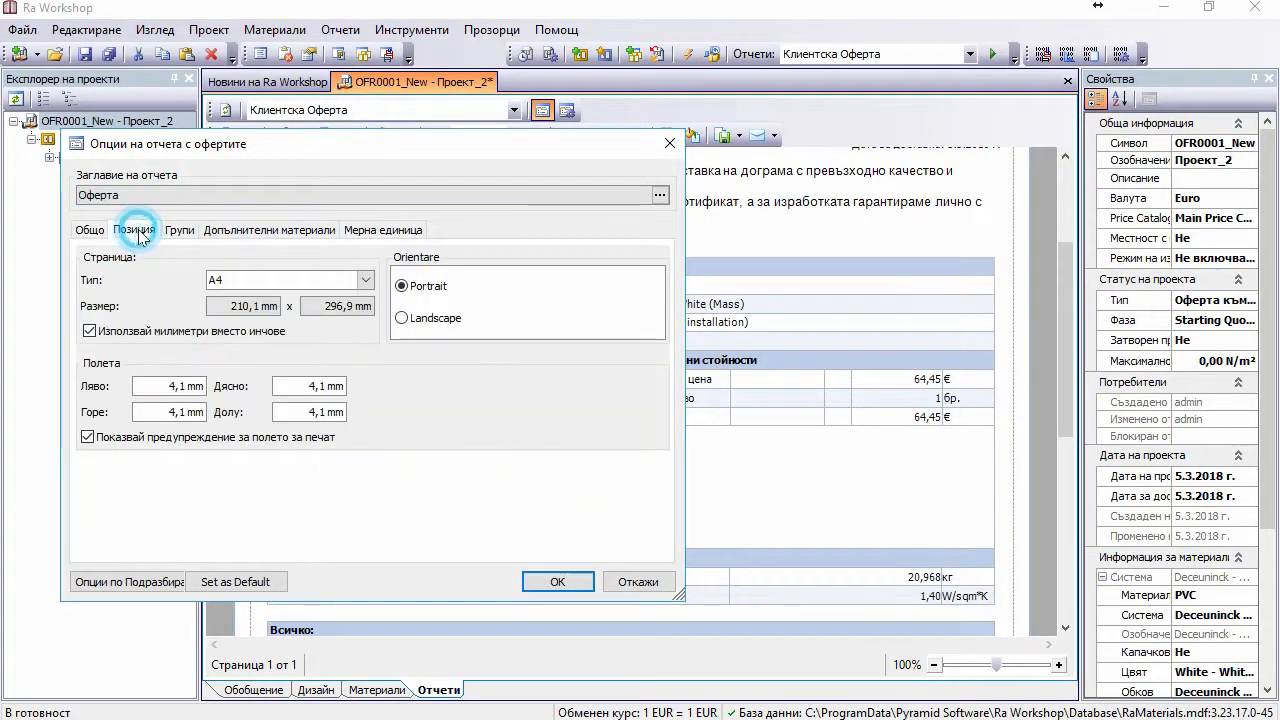
left_click(186, 235)
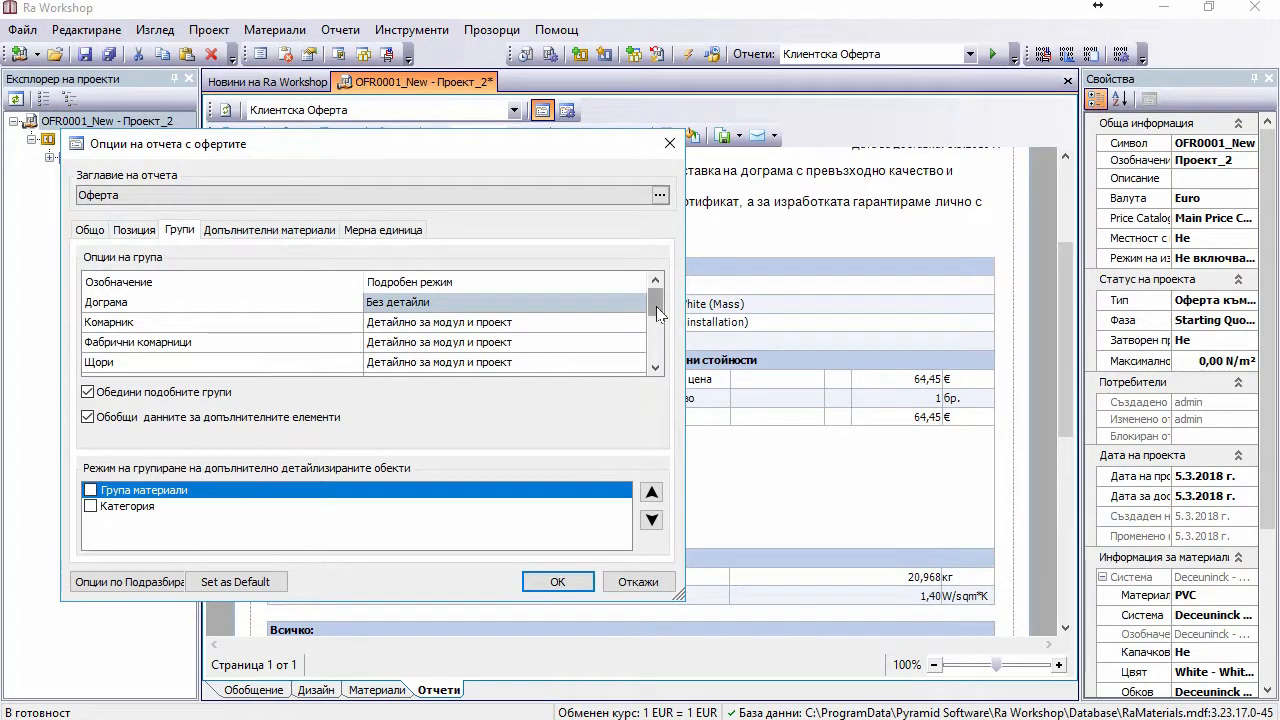
left_click(656, 368)
left_click(656, 368)
left_click(656, 368)
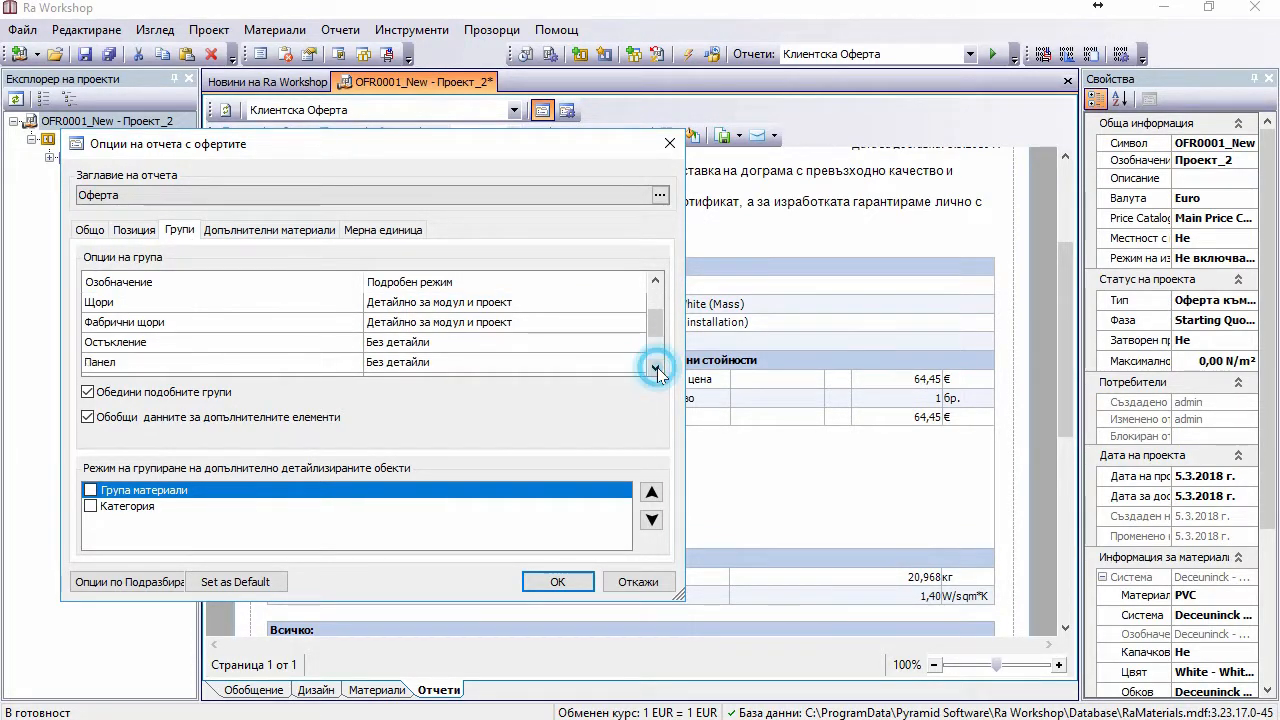
left_click(656, 368)
left_click(656, 368)
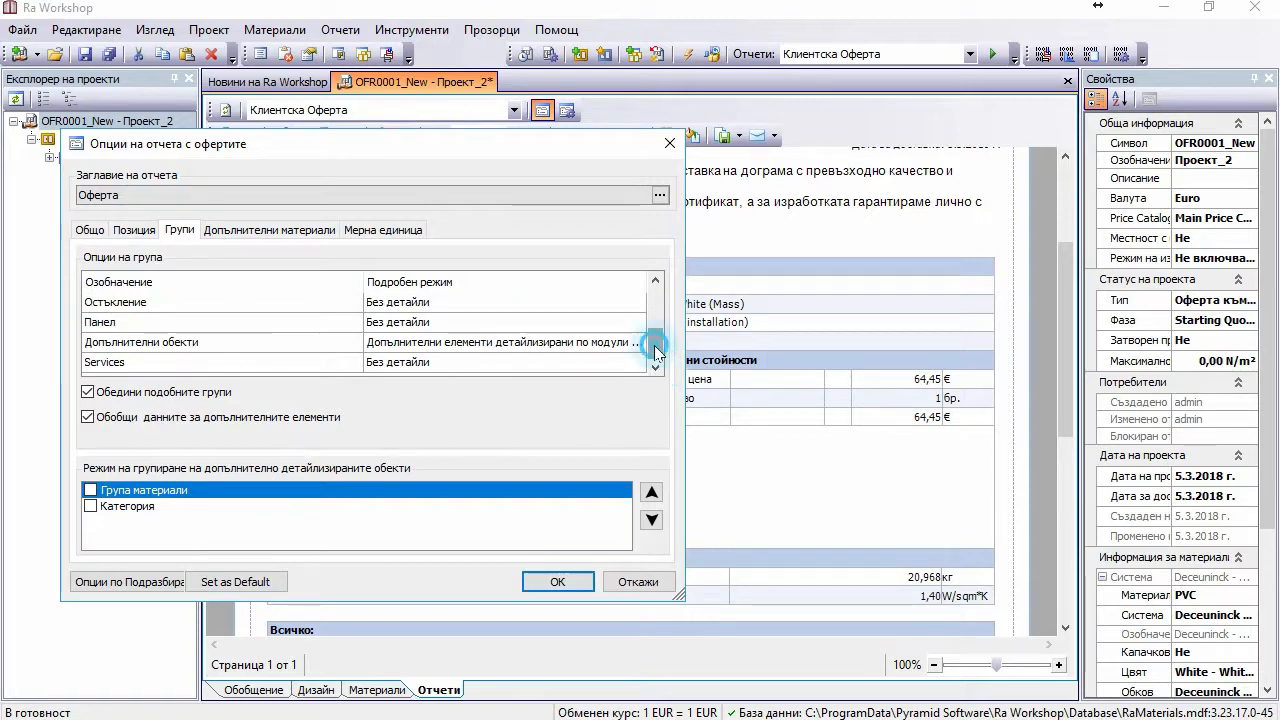
left_click_drag(652, 338, 658, 302)
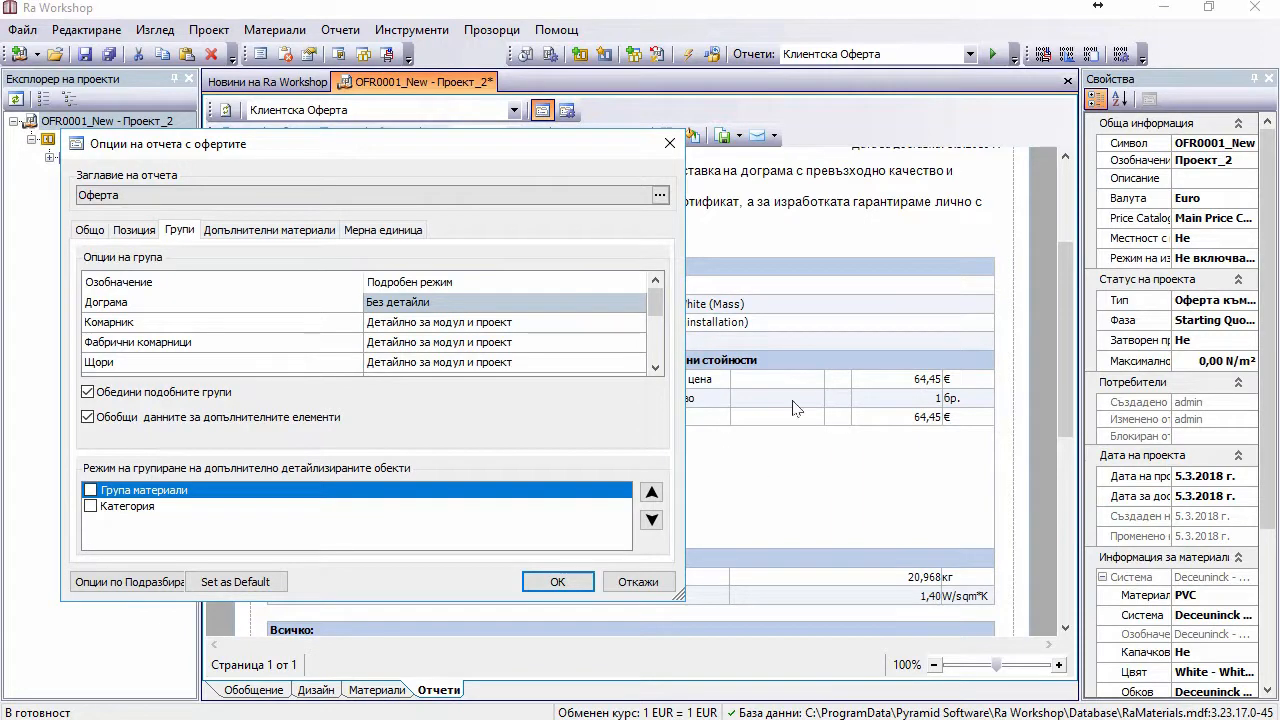
scroll(108, 347, "down", 1)
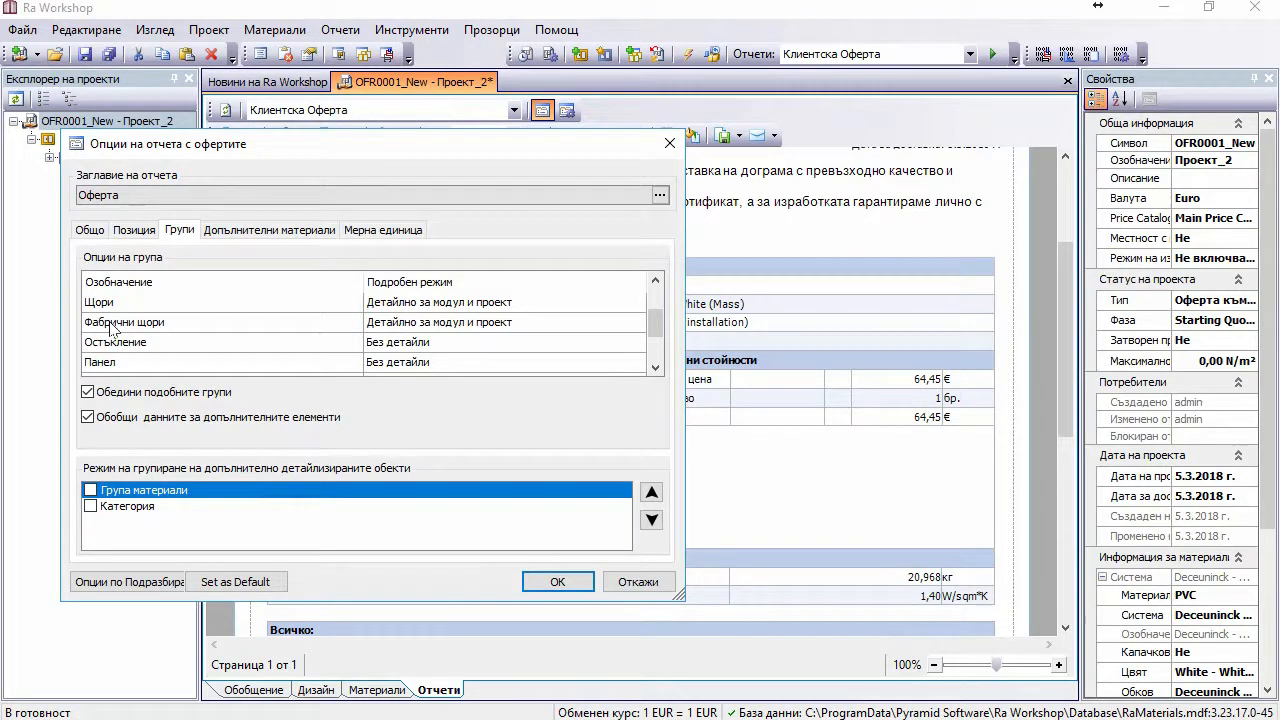
scroll(114, 330, "down", 1)
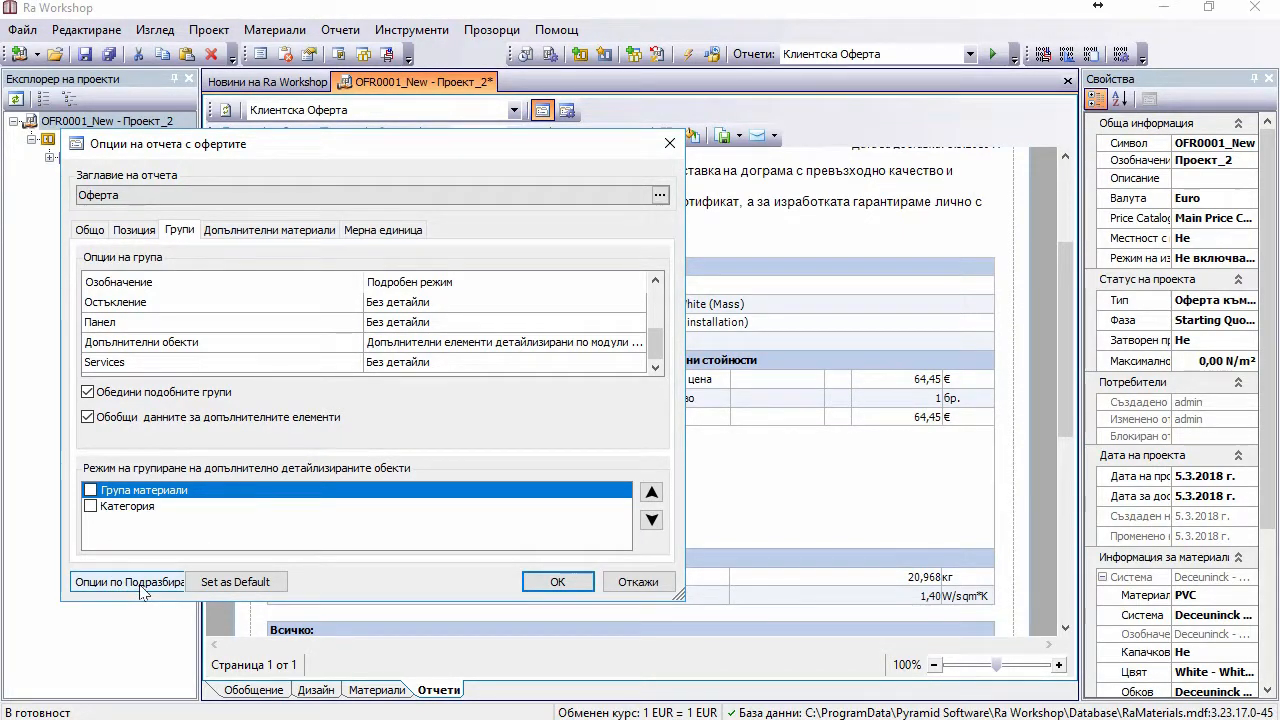
left_click(572, 583)
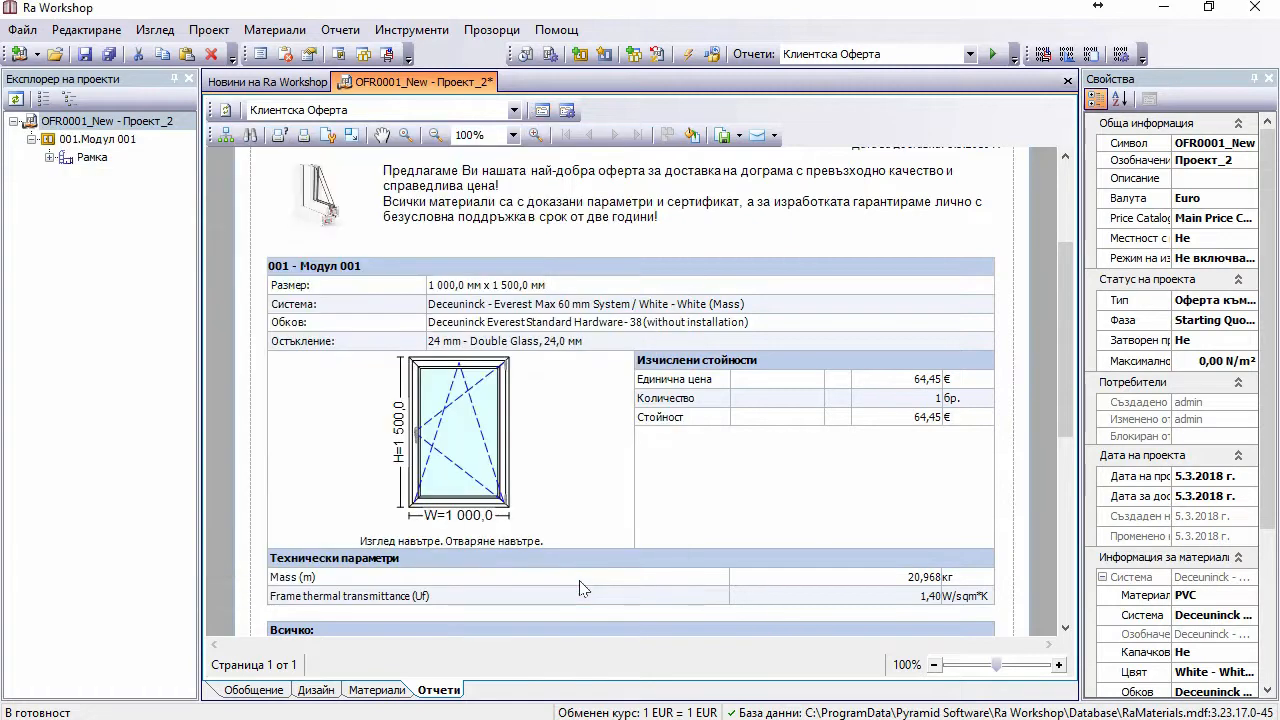
Step: Scroll the offer preview to the totals (Всичко 64,45 €), Статистика and payment terms
scroll(739, 446, "down", 1)
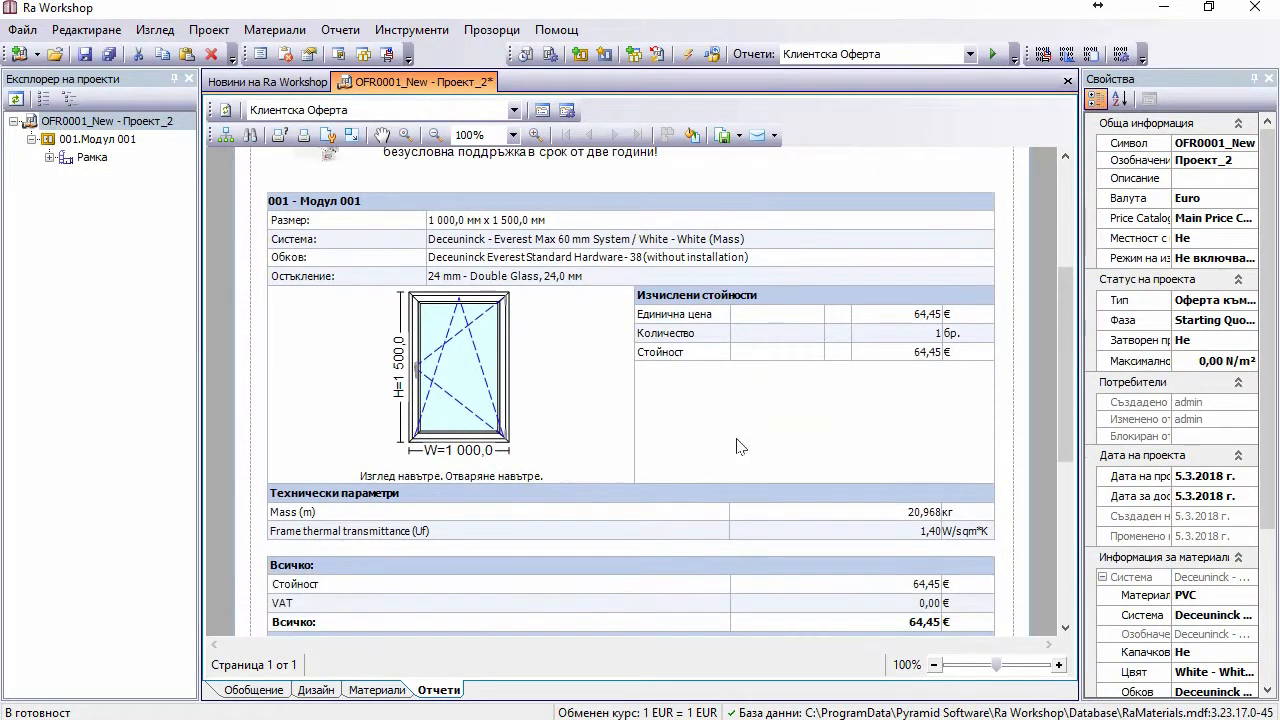
scroll(739, 446, "down", 1)
scroll(739, 446, "down", 1)
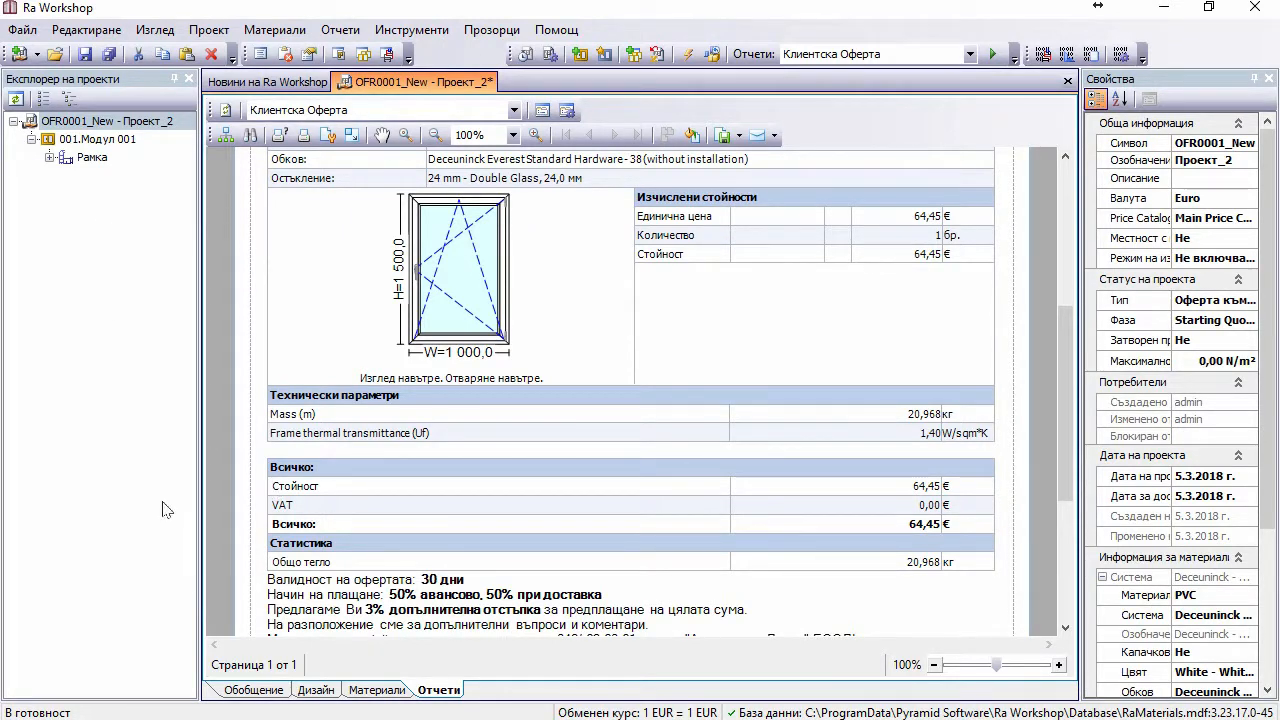
Step: On Допълнителни разходи, review the cost and tax sets, then clear Taxes to remove VAT
left_click(250, 690)
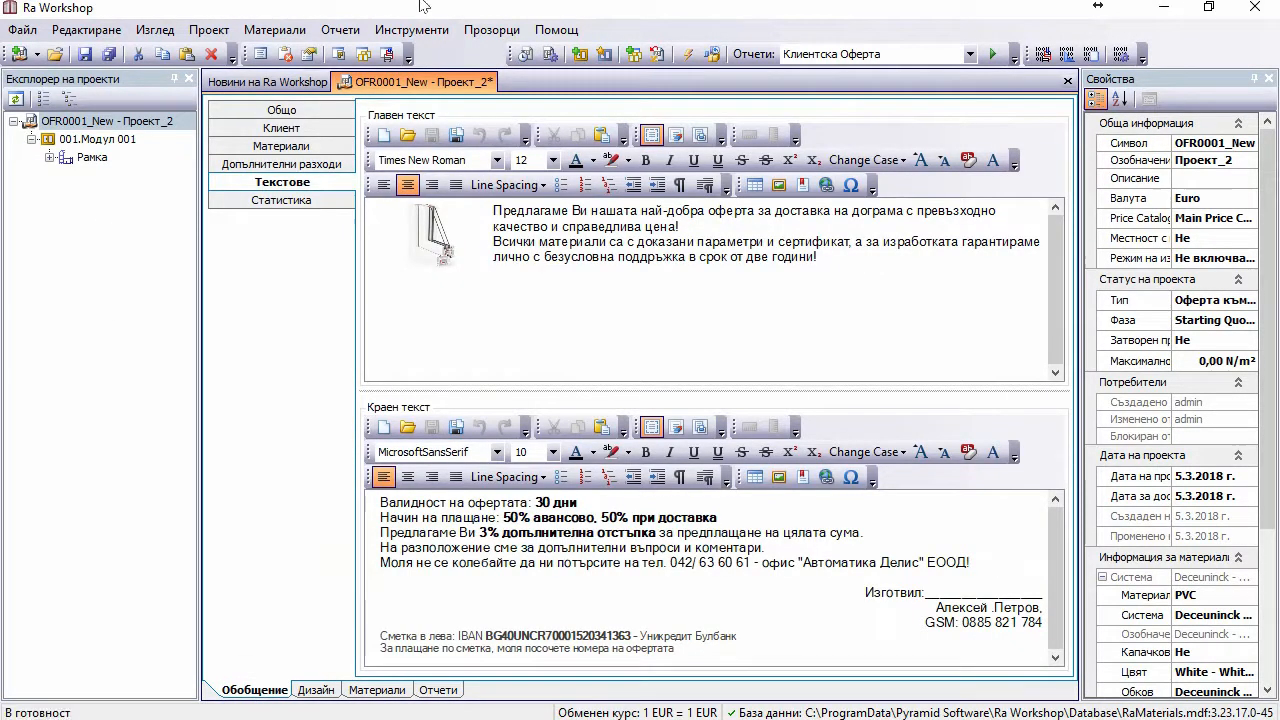
left_click(265, 165)
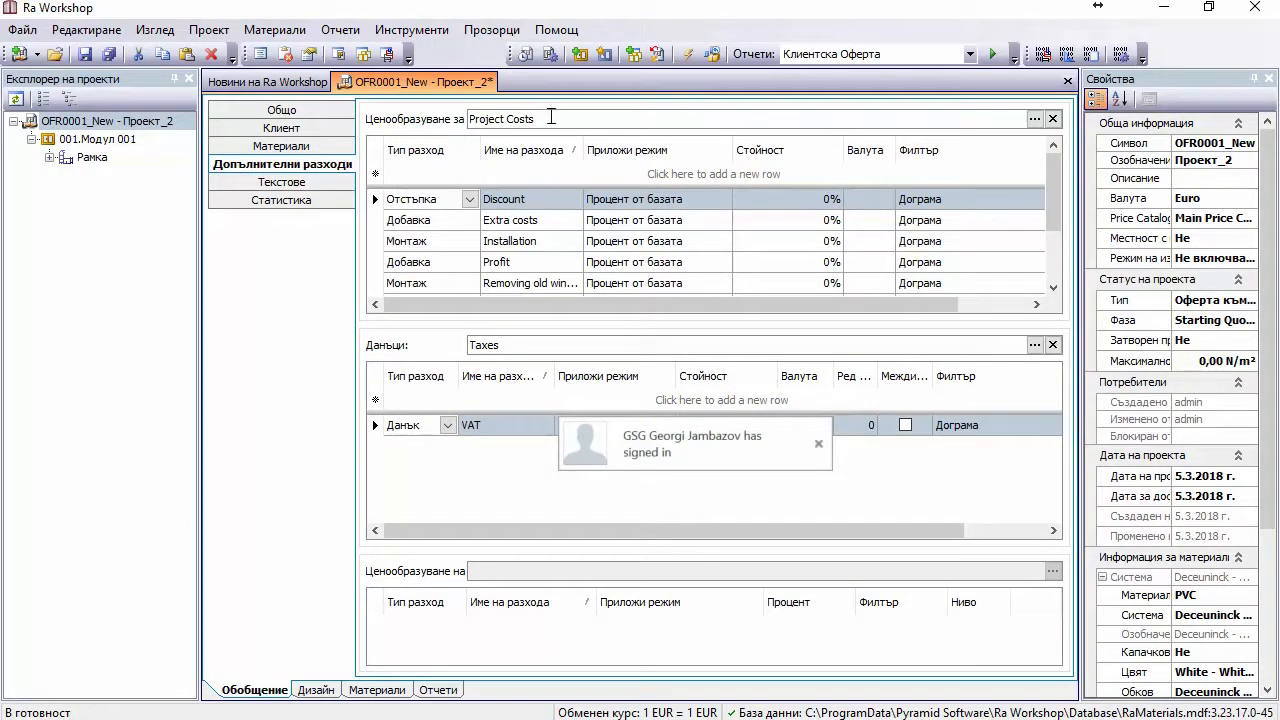
left_click(1035, 119)
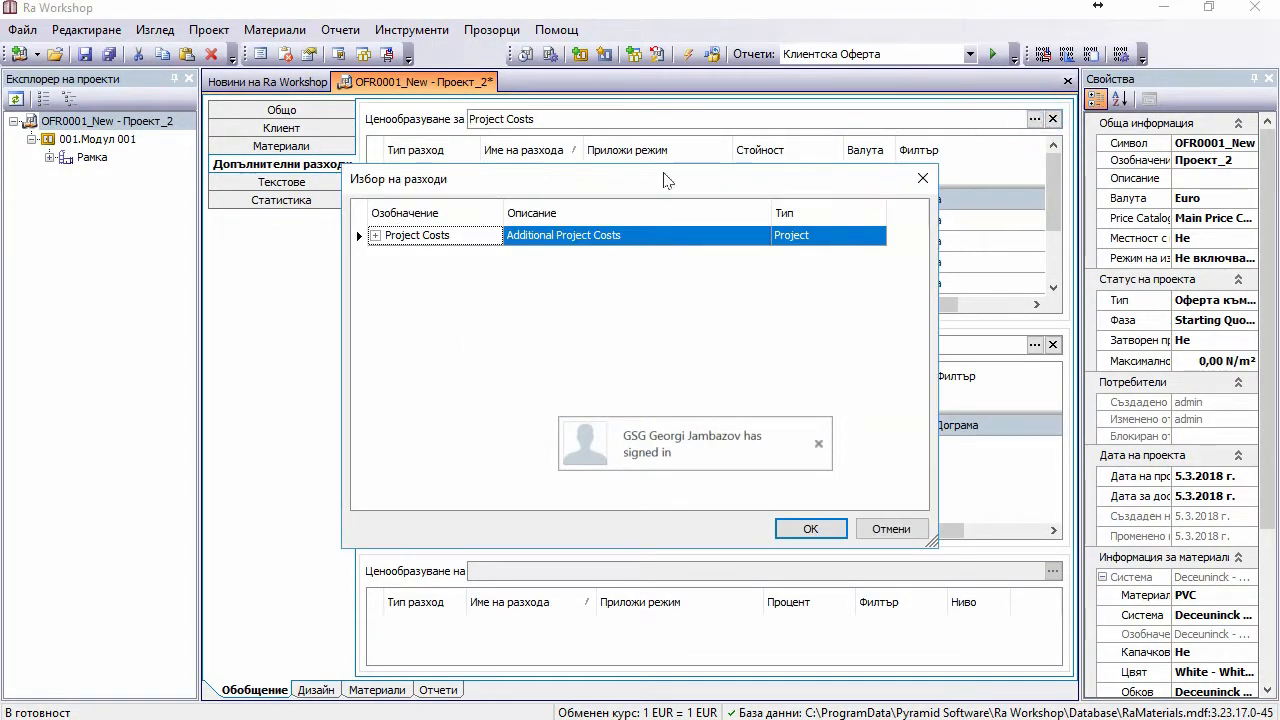
left_click(922, 178)
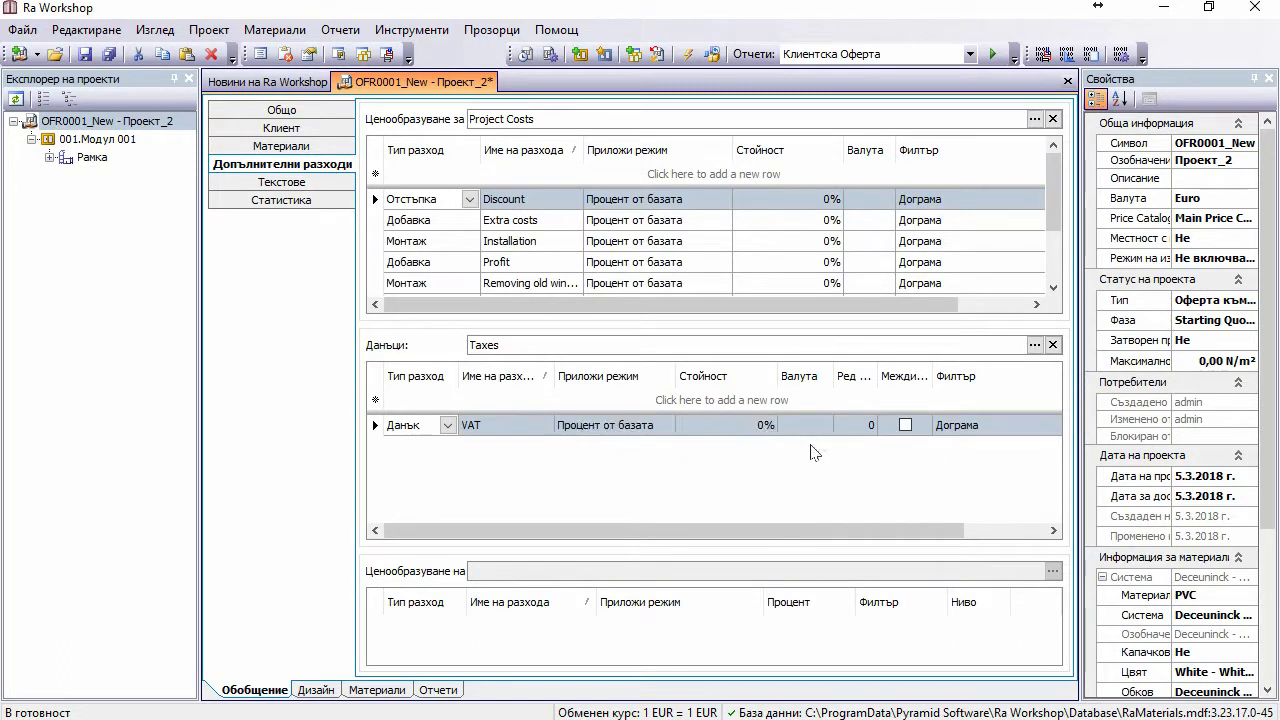
left_click(813, 452)
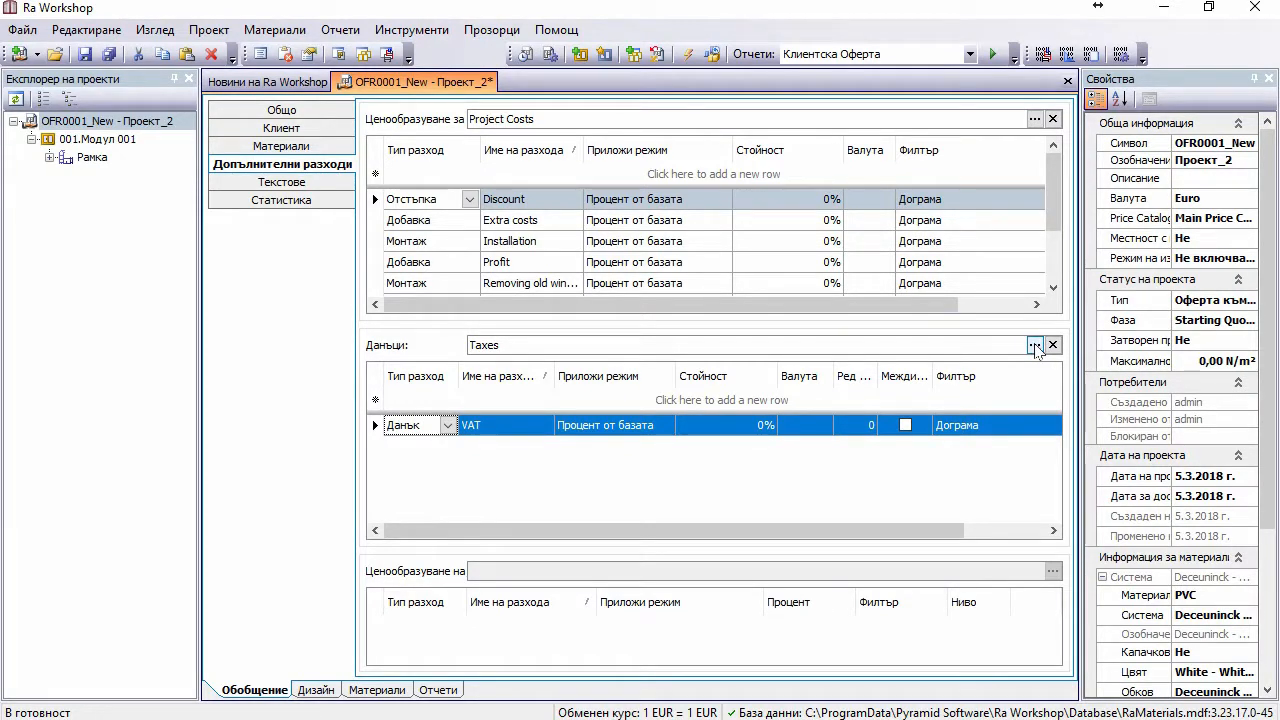
left_click(1035, 345)
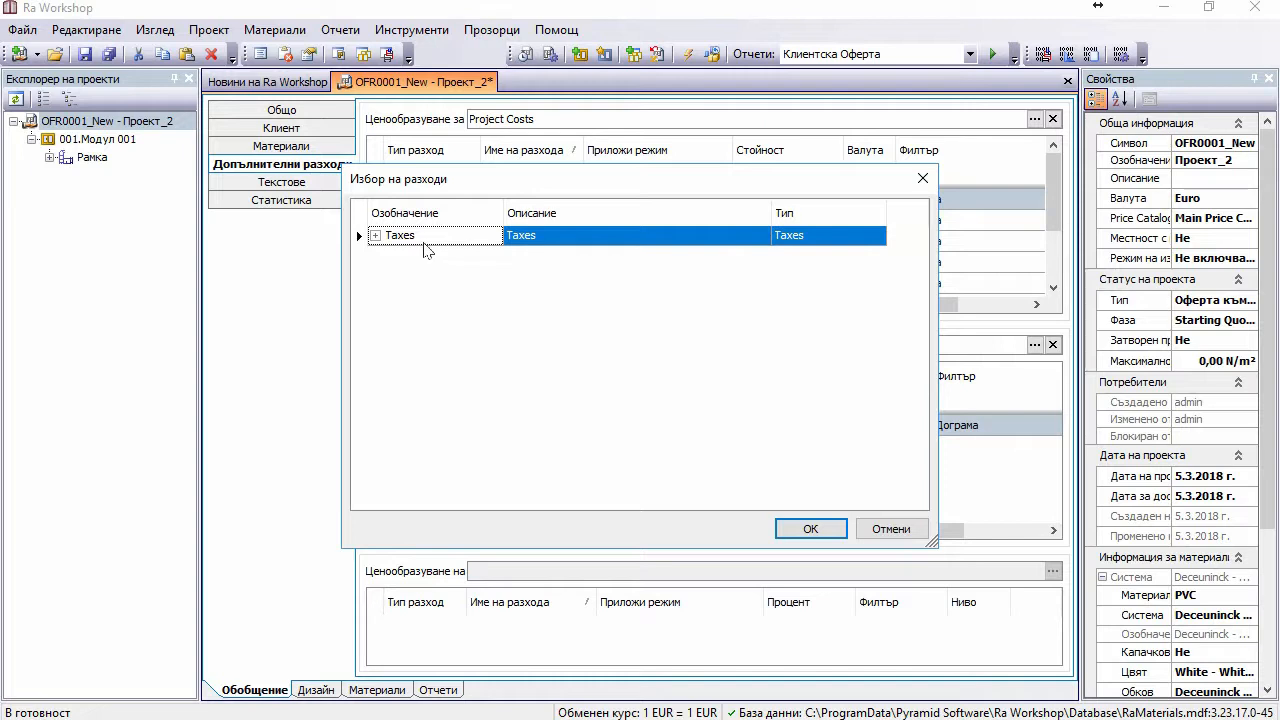
left_click(374, 236)
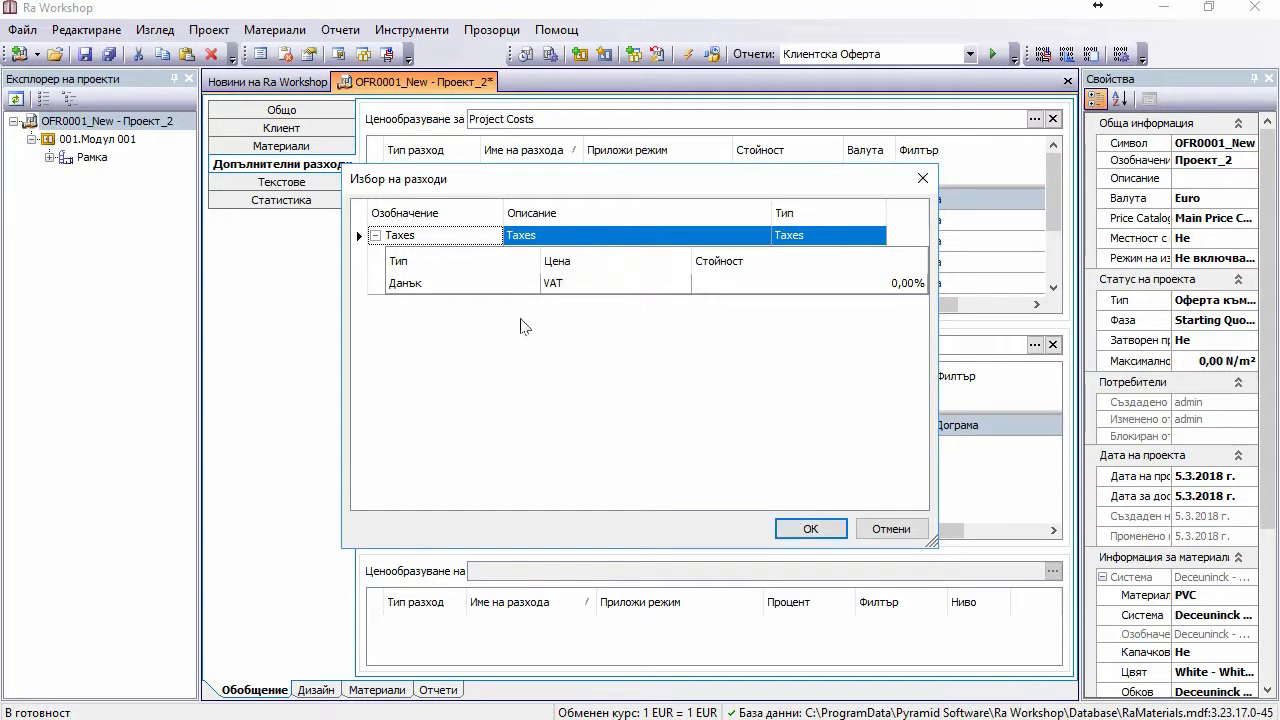
left_click(834, 530)
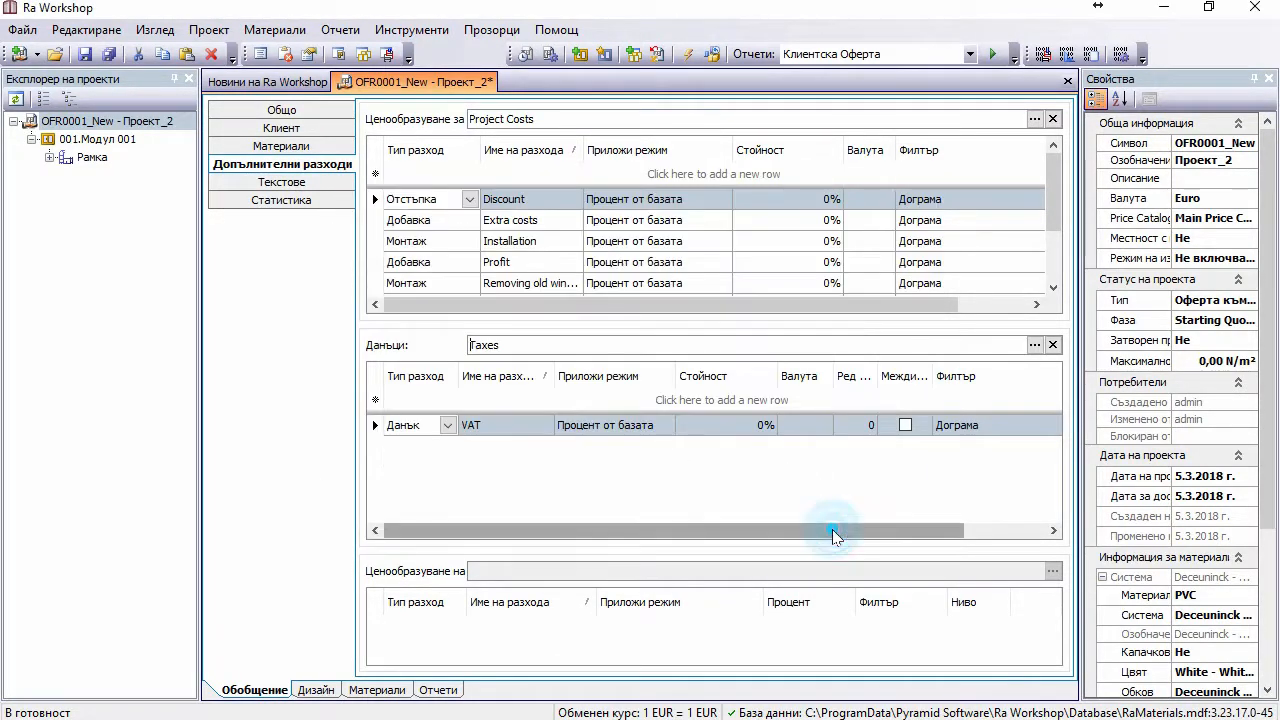
left_click(1053, 345)
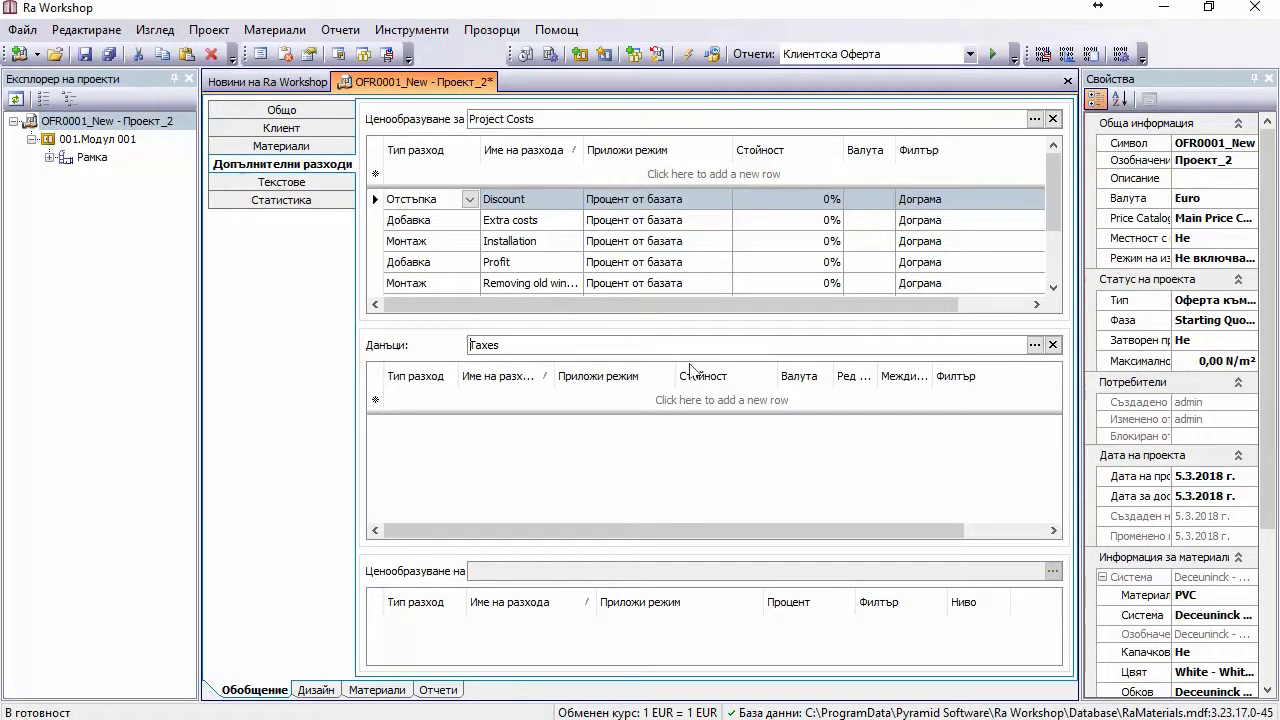
Step: Regenerate the Клиентска Оферта preview and check totals of 64,45 € with no VAT line
left_click(993, 56)
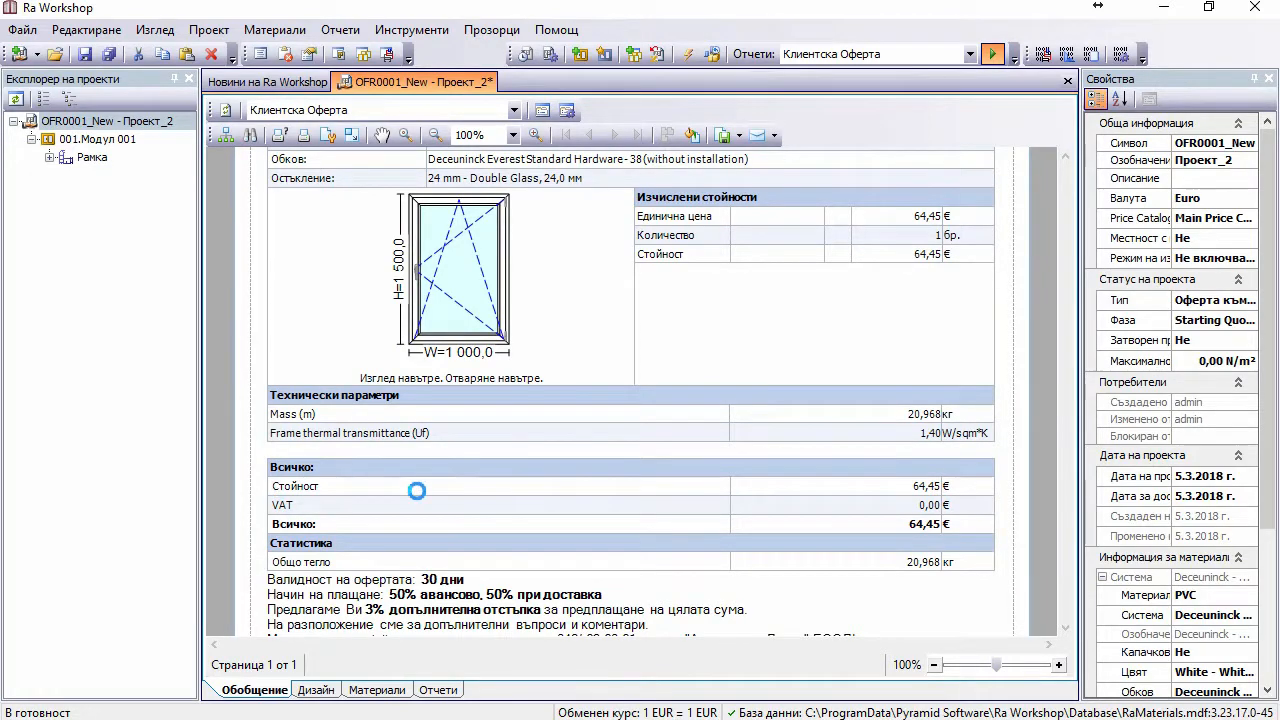
scroll(766, 423, "down", 5)
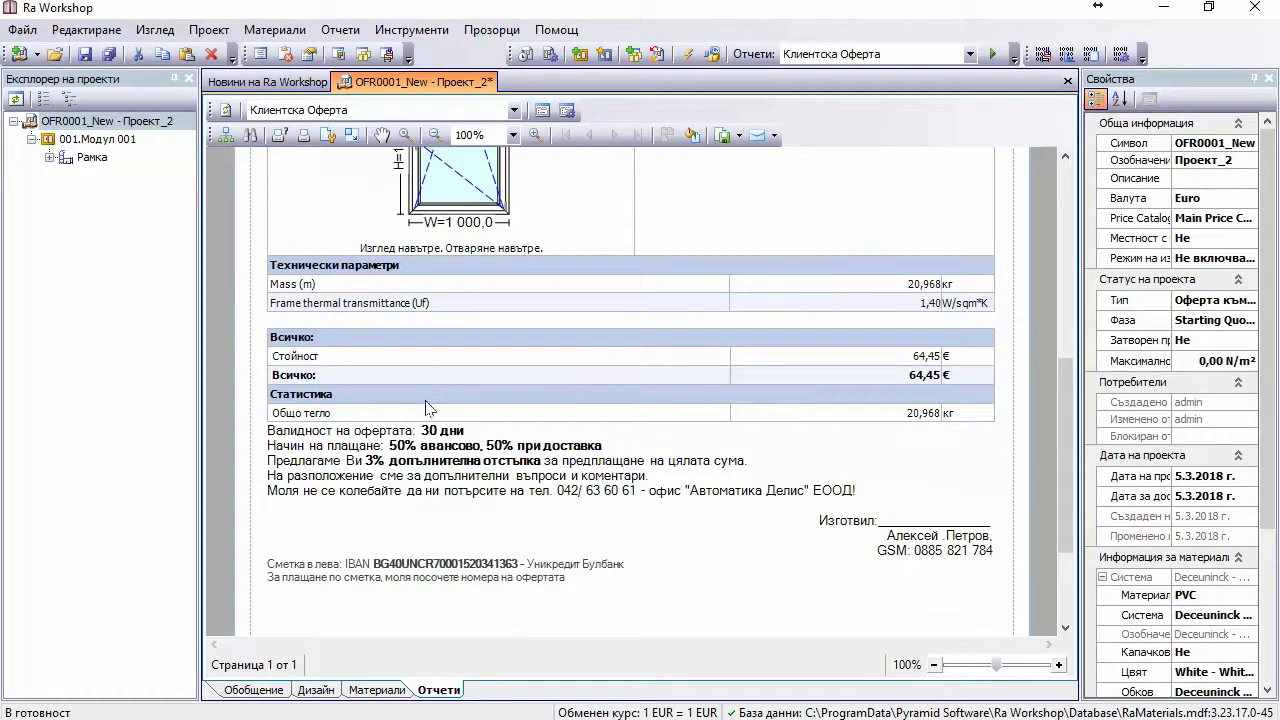
scroll(893, 477, "down", 5)
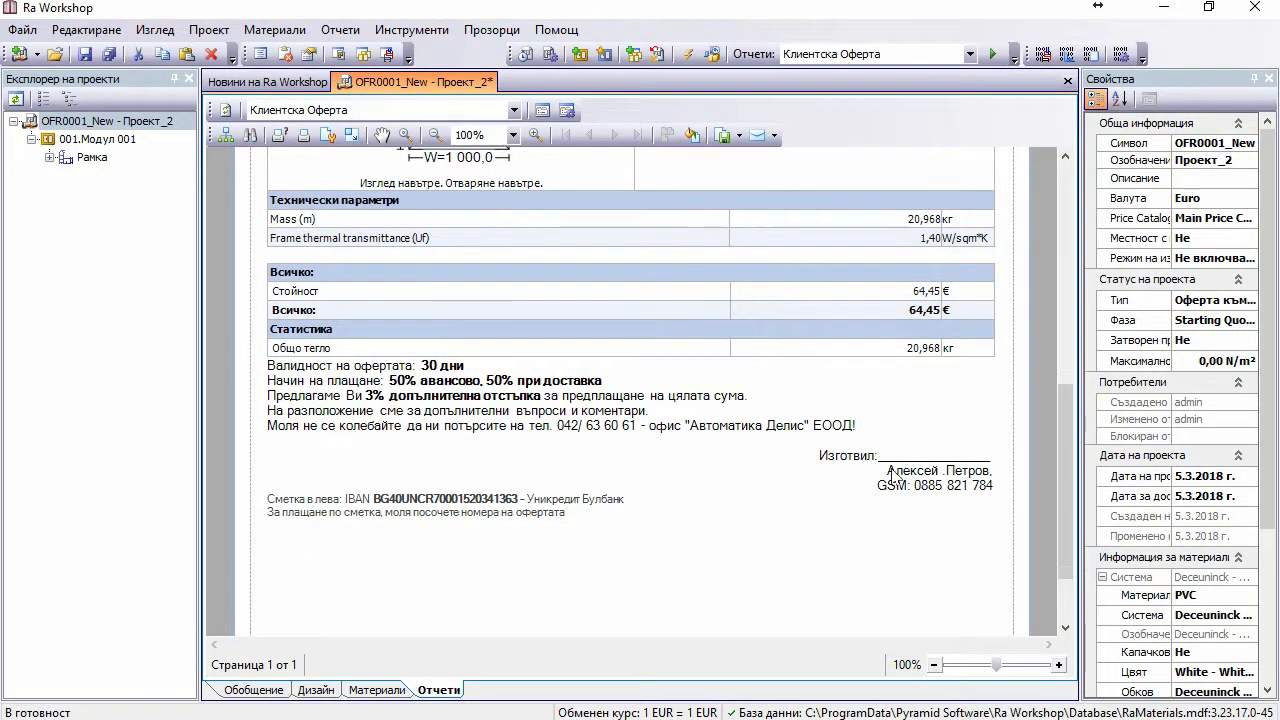
scroll(893, 477, "up", 4)
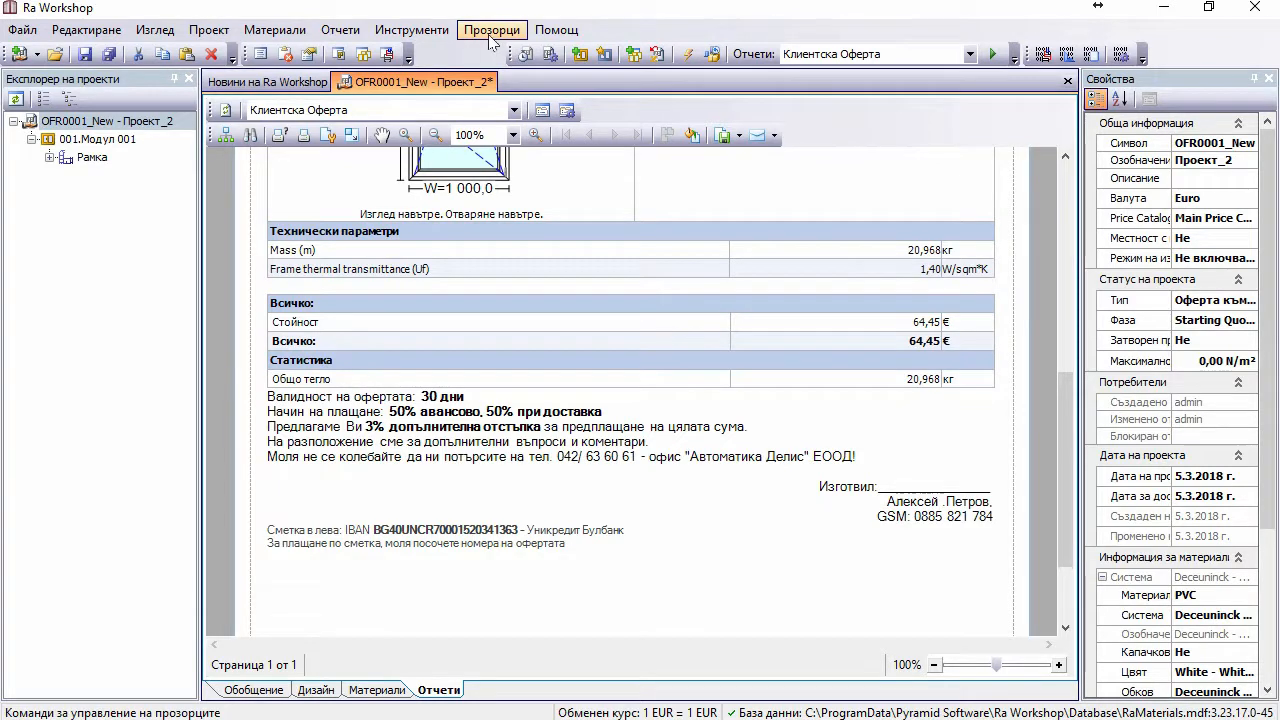
Step: Add a blank line before the Краен текст closing text in Параметри > Текстове
left_click(430, 36)
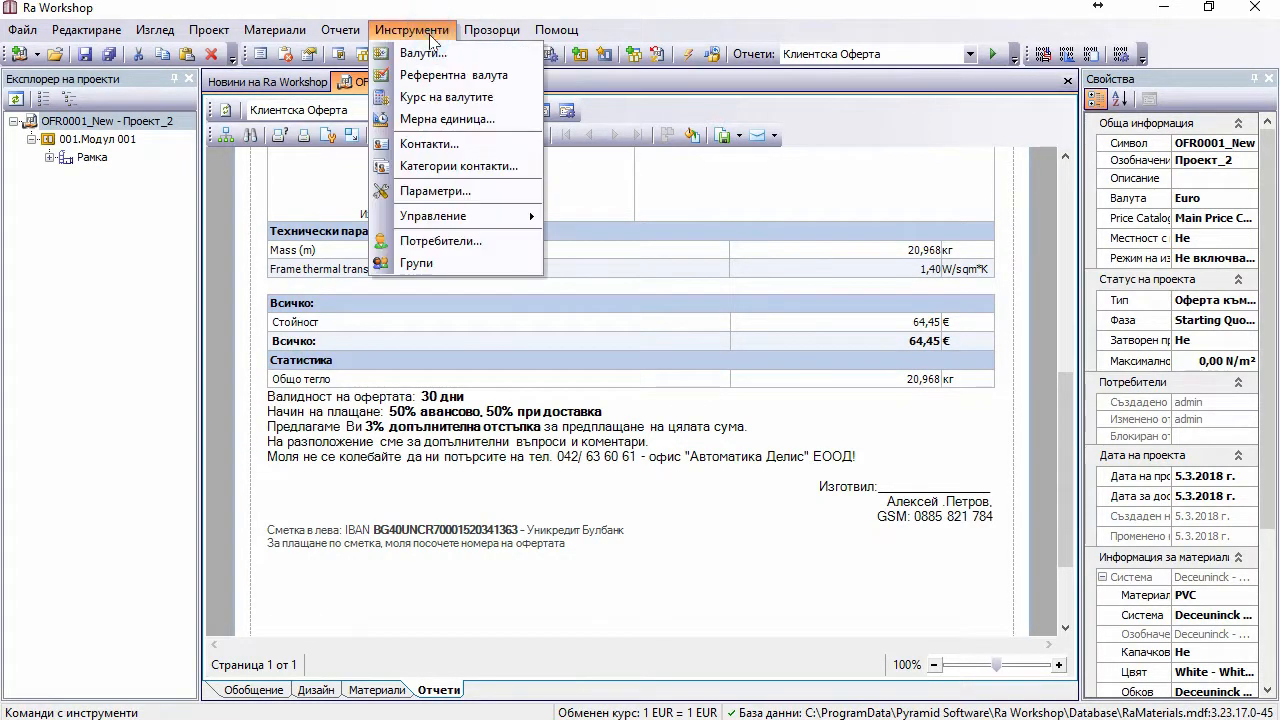
left_click(462, 193)
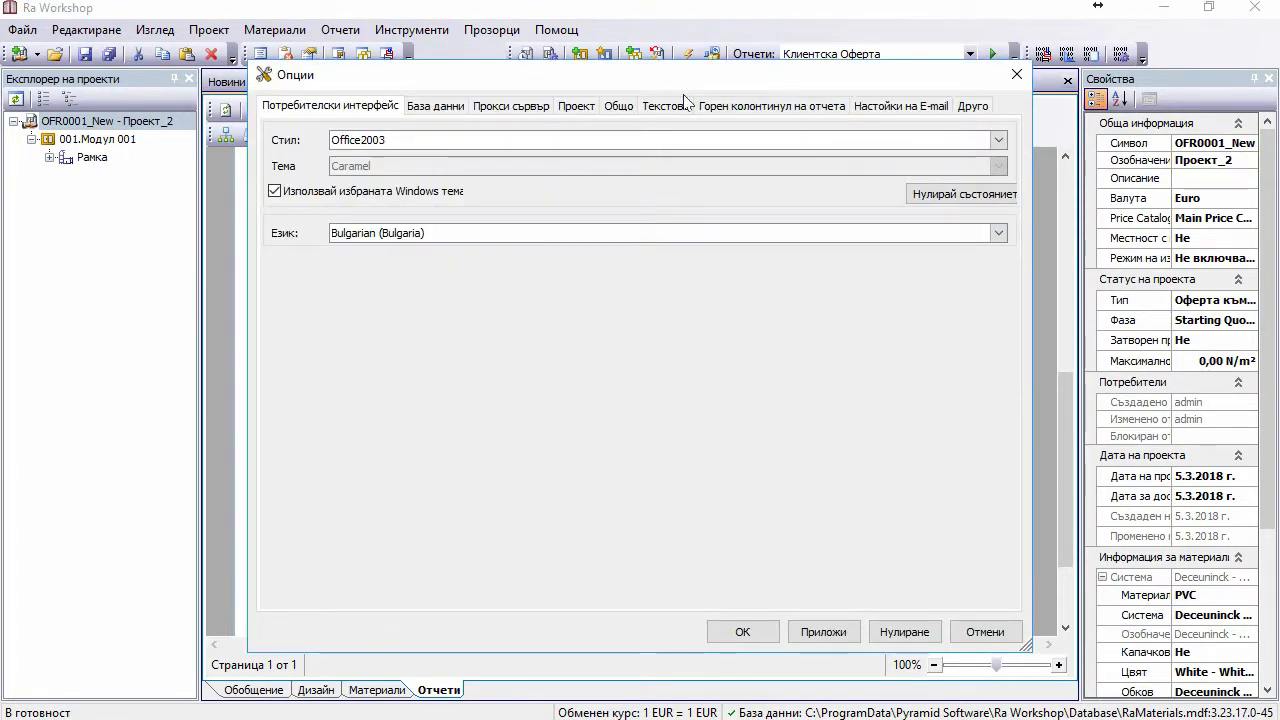
left_click(666, 108)
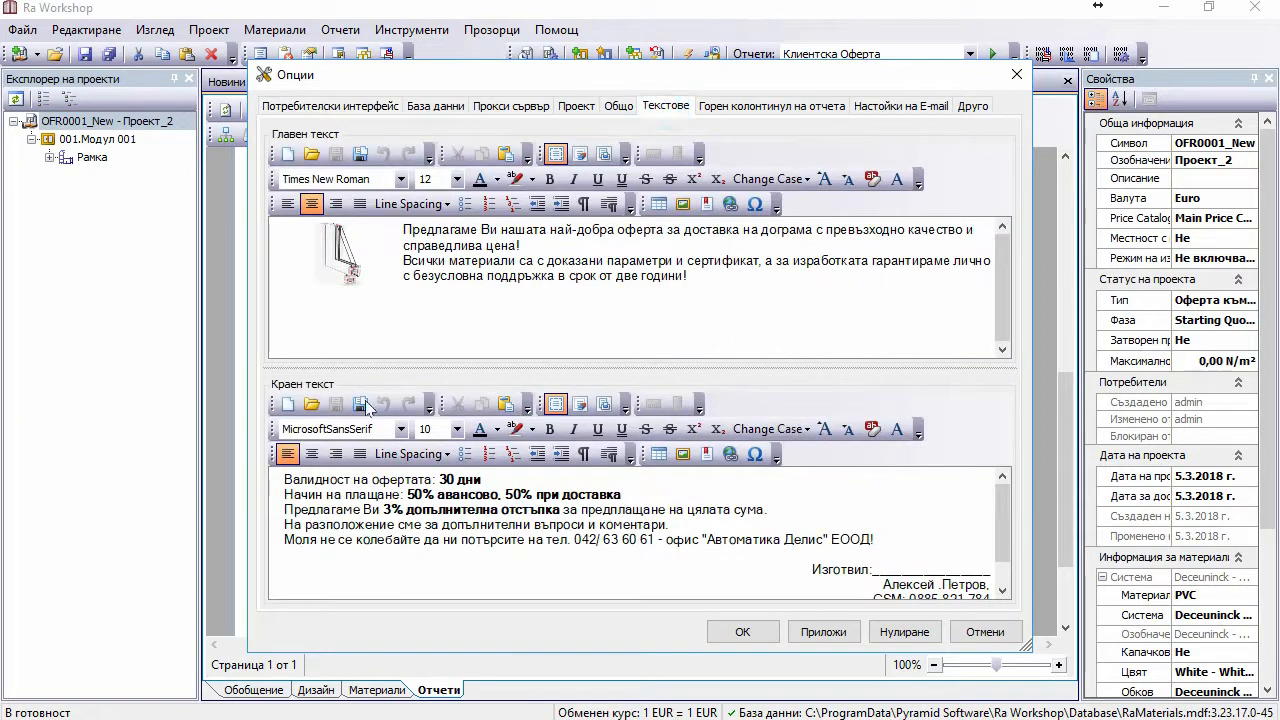
left_click(284, 479)
key("Return")
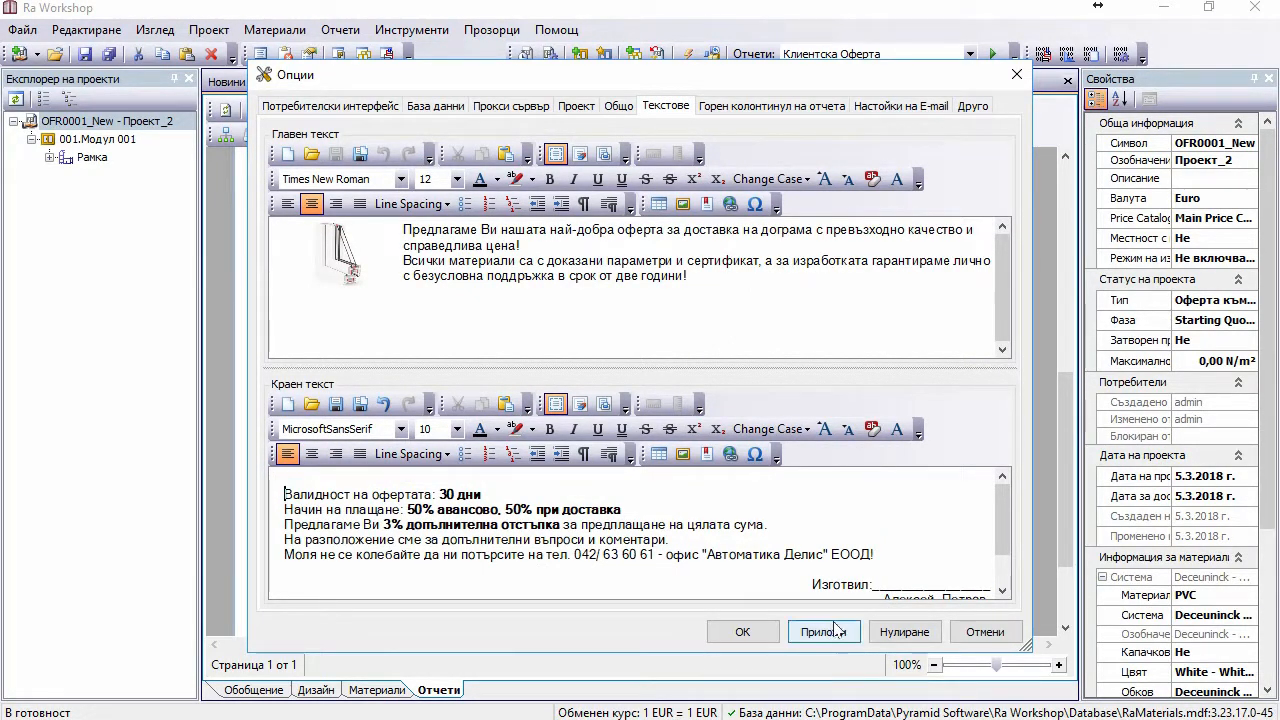
left_click(742, 632)
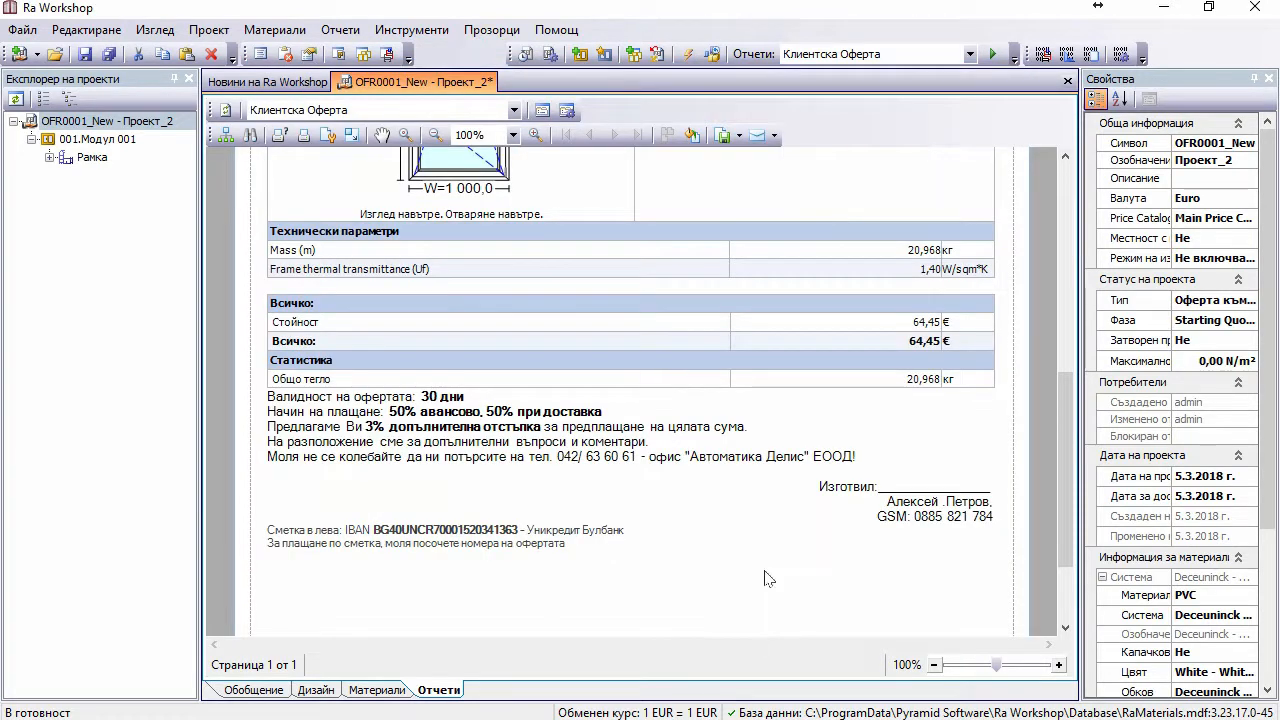
scroll(812, 440, "down", 2)
scroll(806, 438, "up", 4)
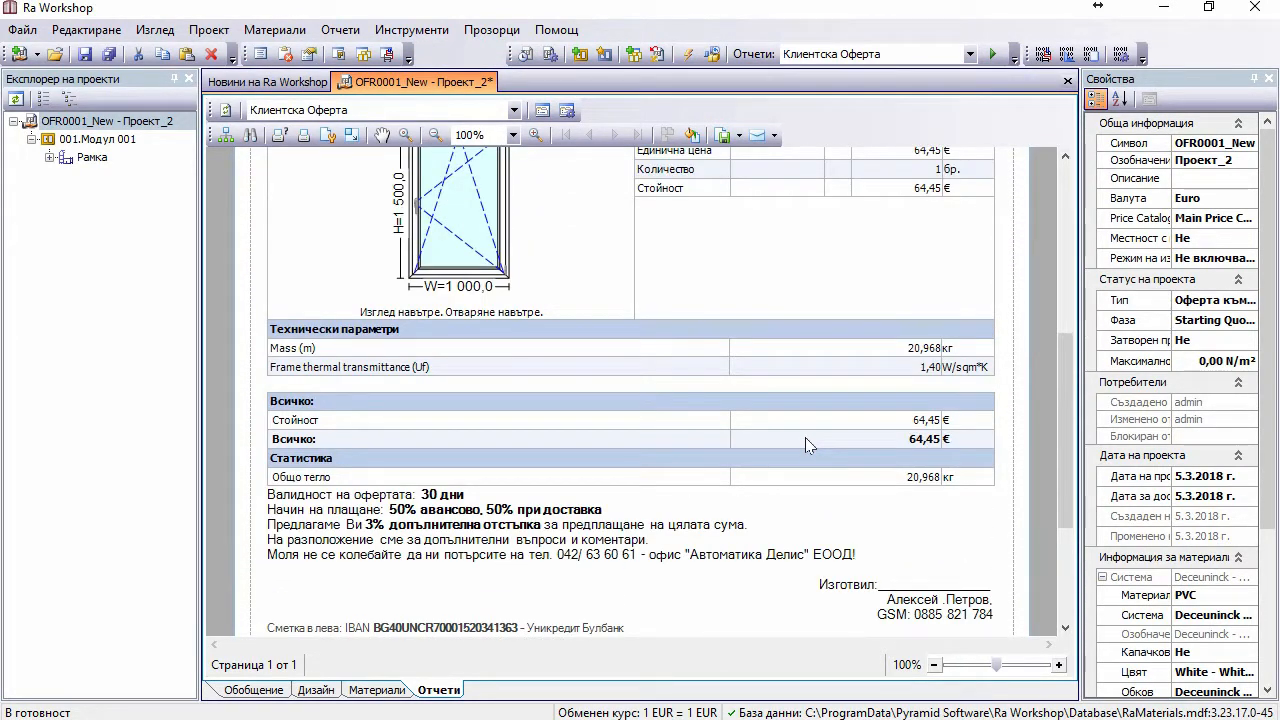
scroll(806, 444, "up", 2)
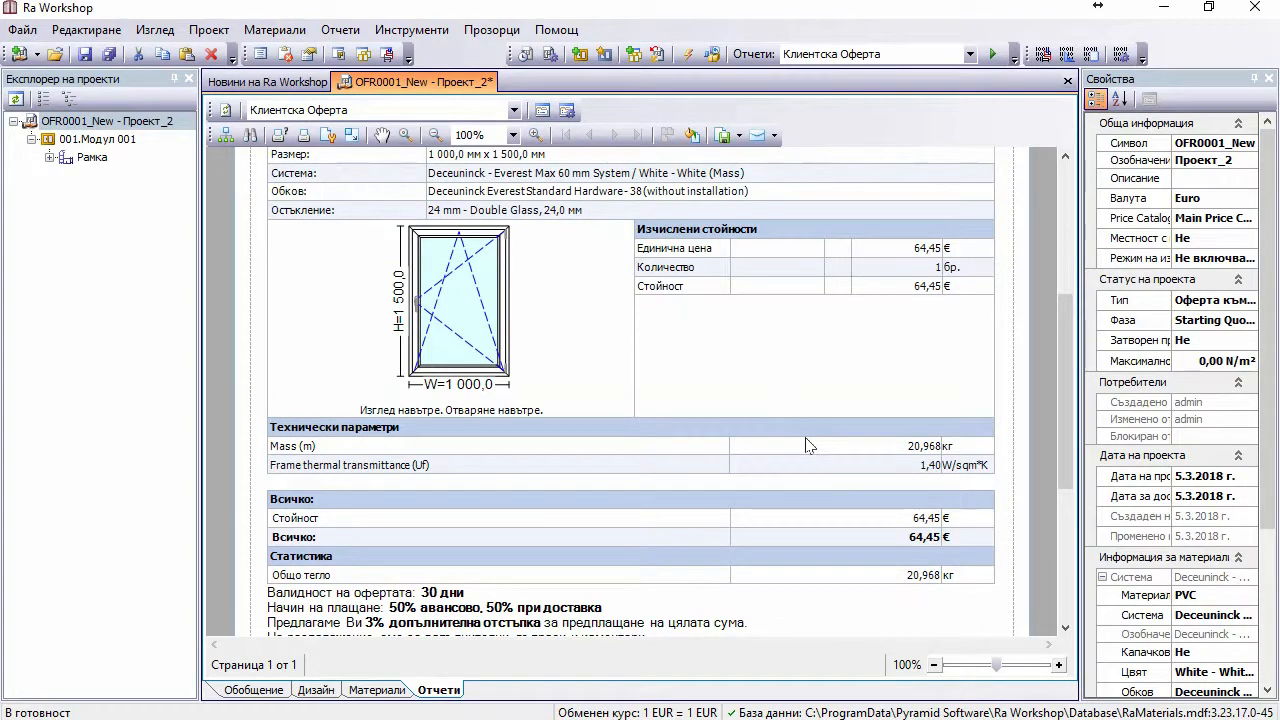
scroll(808, 445, "up", 7)
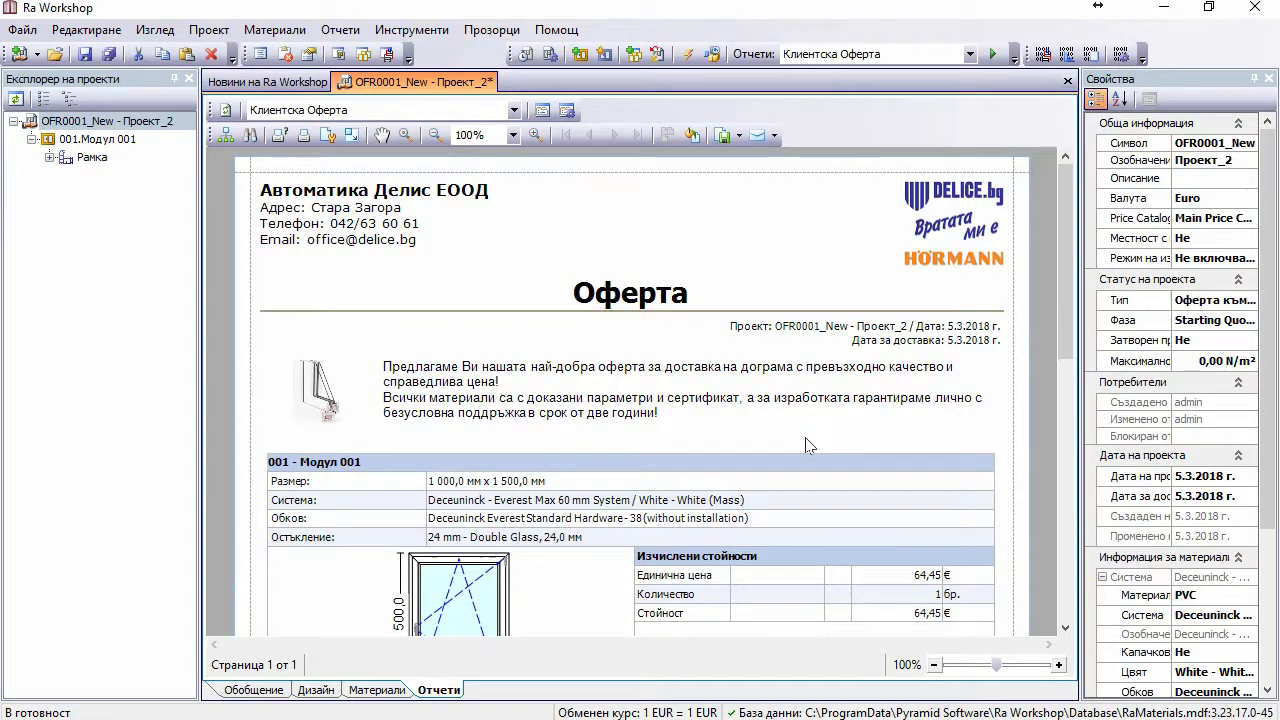
left_click(752, 438)
scroll(755, 440, "down", 5)
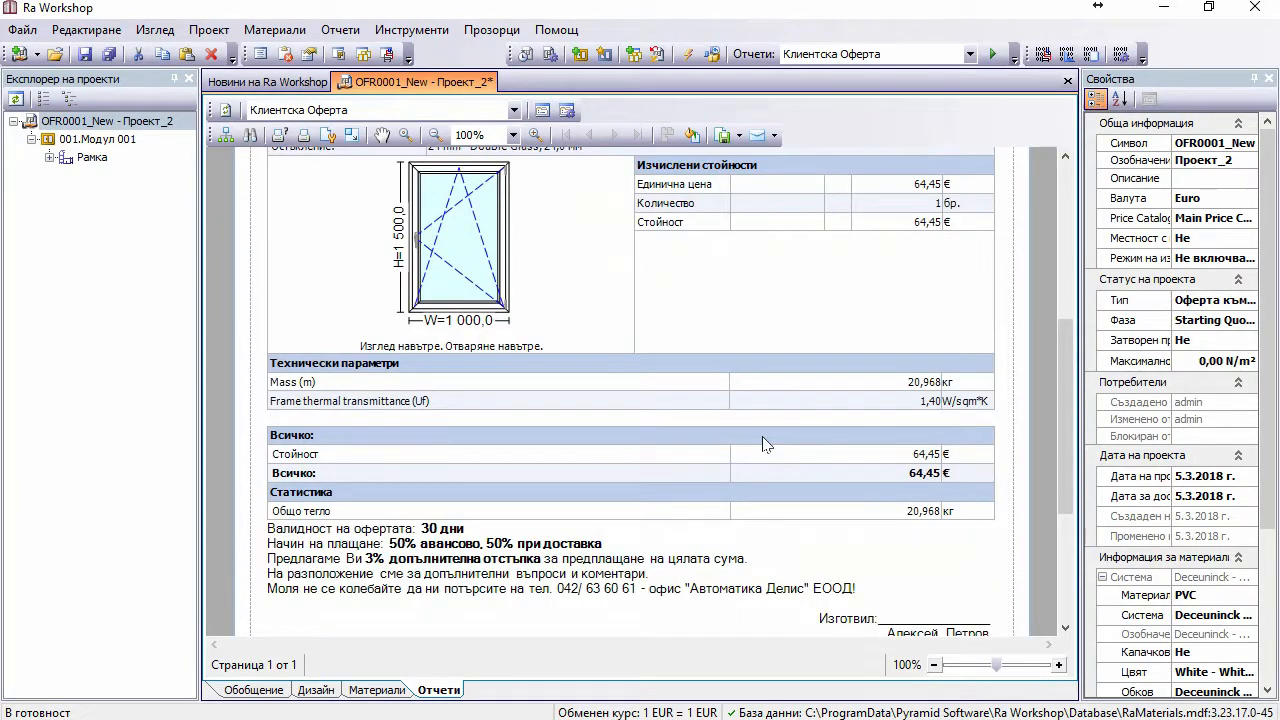
scroll(762, 442, "up", 4)
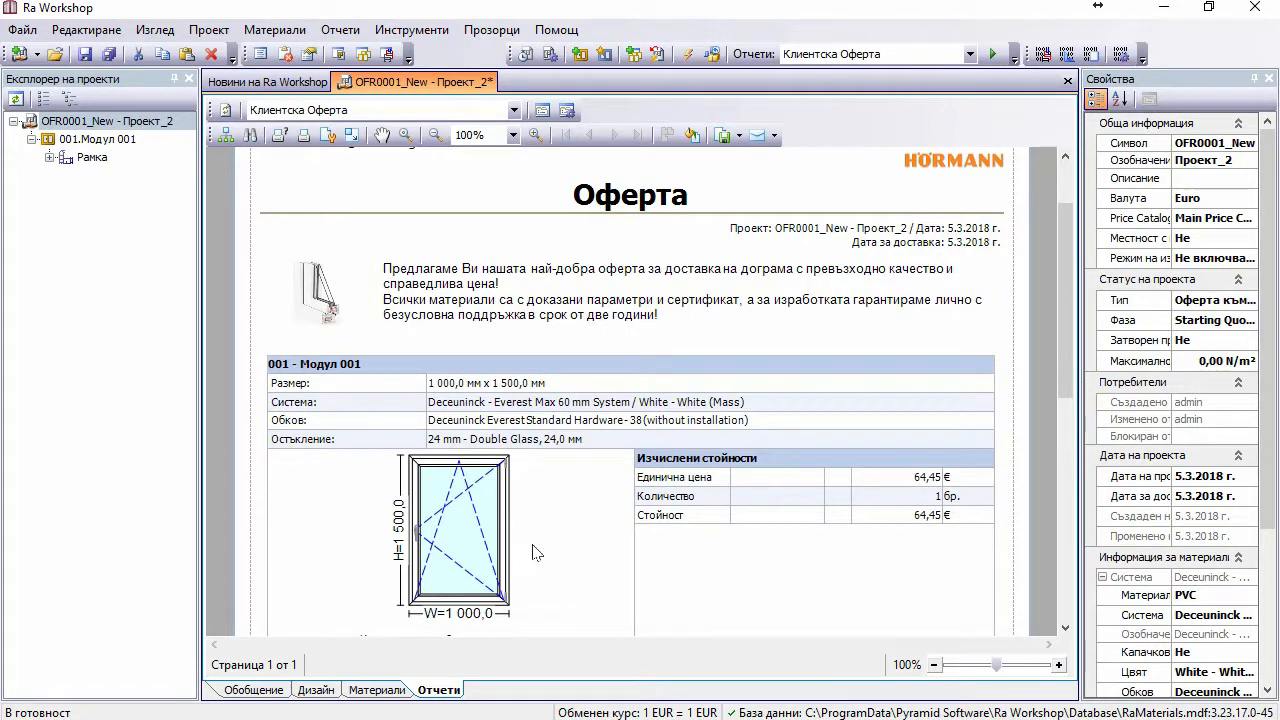
scroll(660, 450, "down", 1)
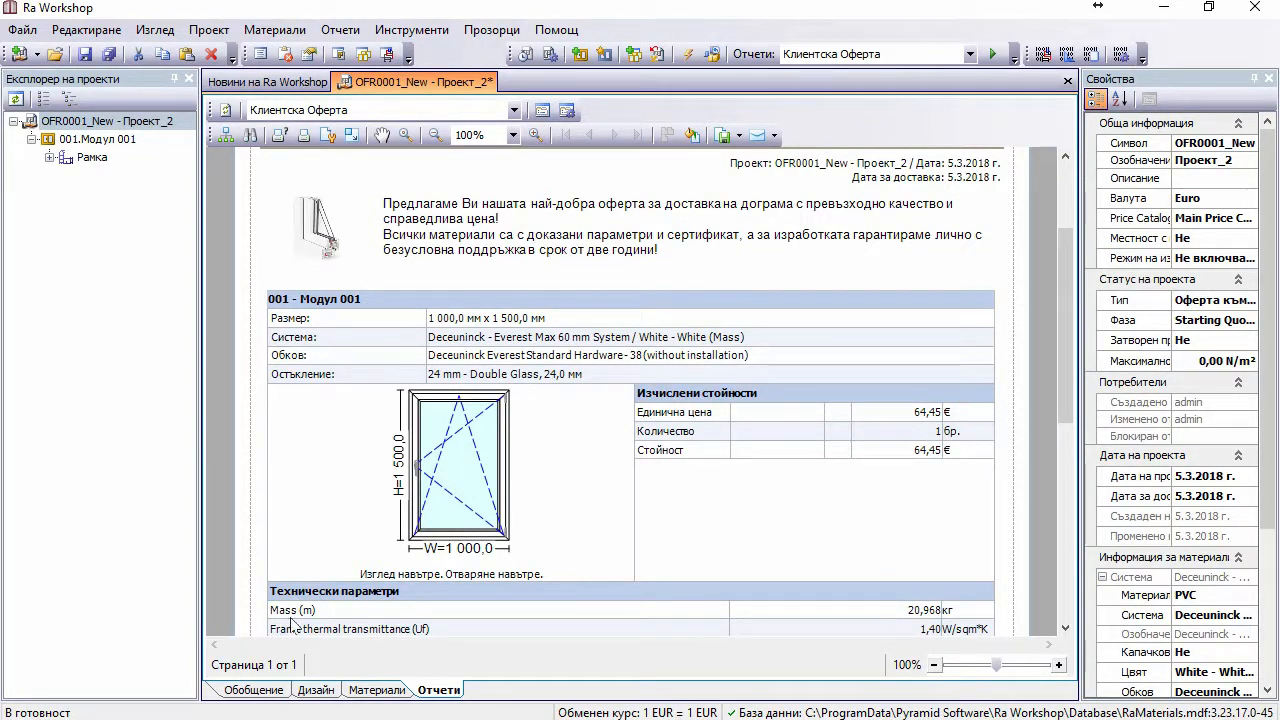
Step: Open Модул 001 in design view and list its Начин на изчисляване choices under Стойности
double_click(96, 142)
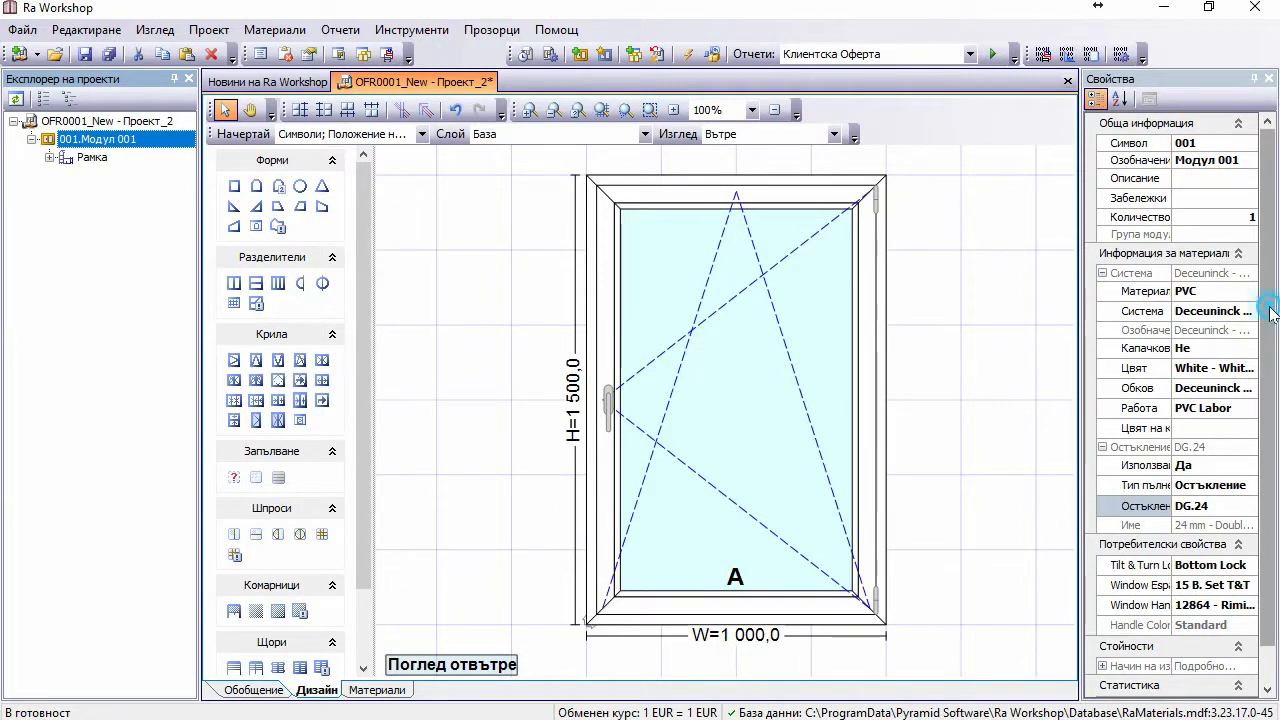
scroll(1254, 310, "down", 1)
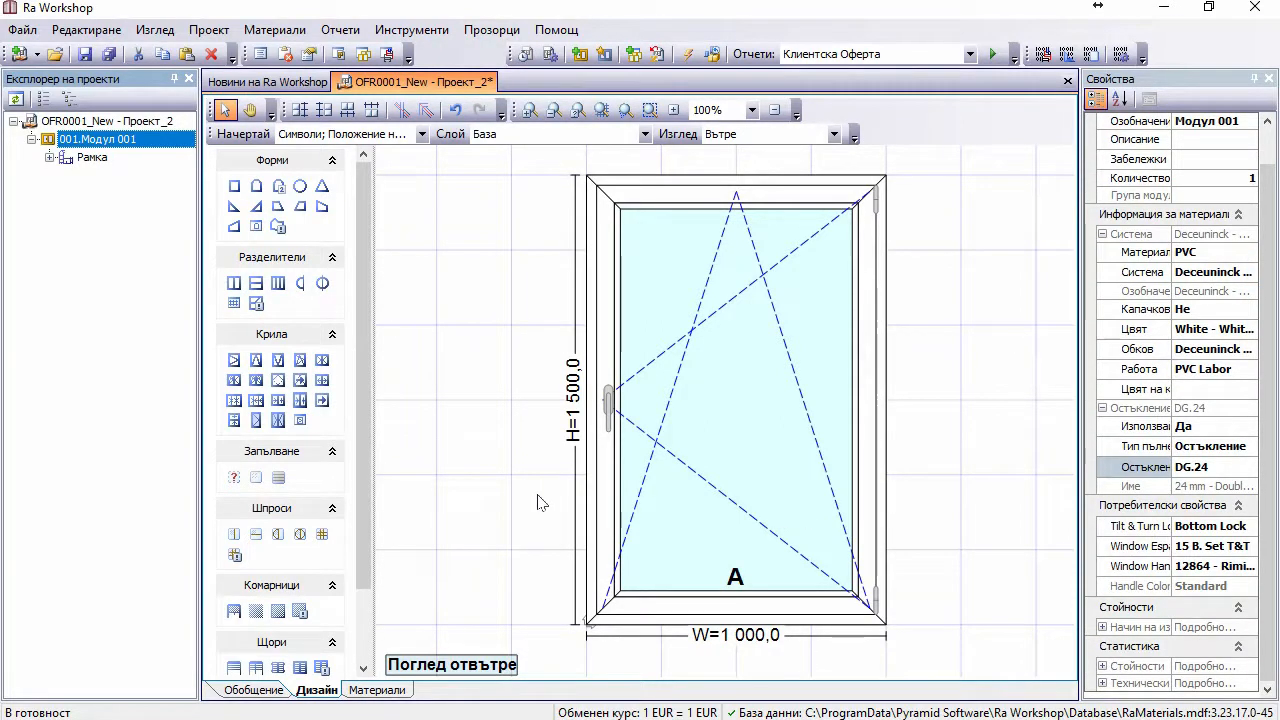
left_click(1102, 627)
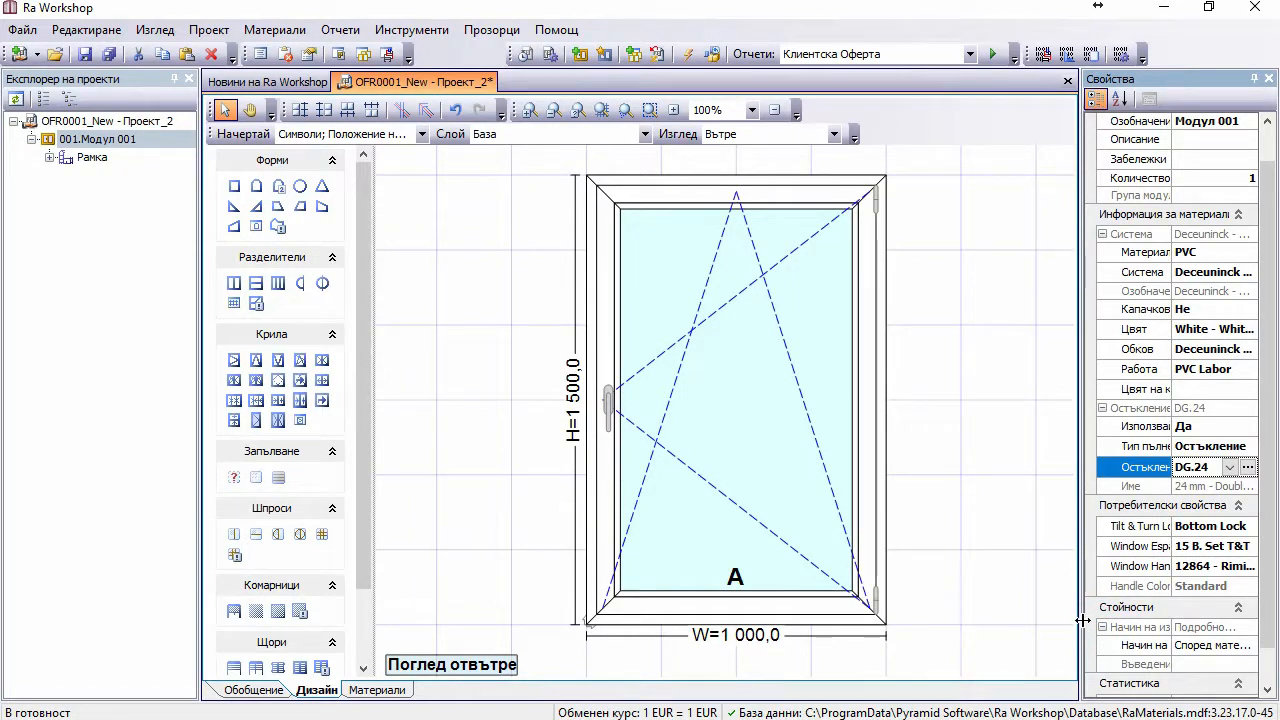
left_click_drag(1082, 620, 957, 603)
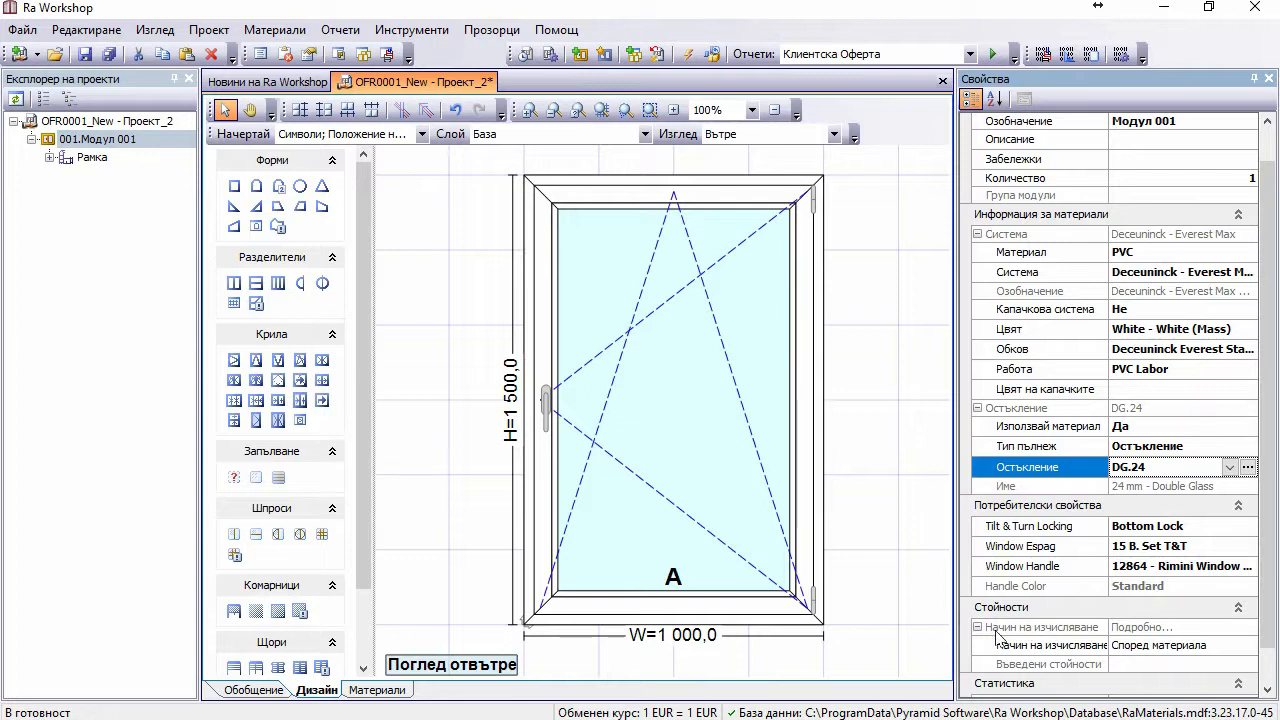
left_click(1056, 648)
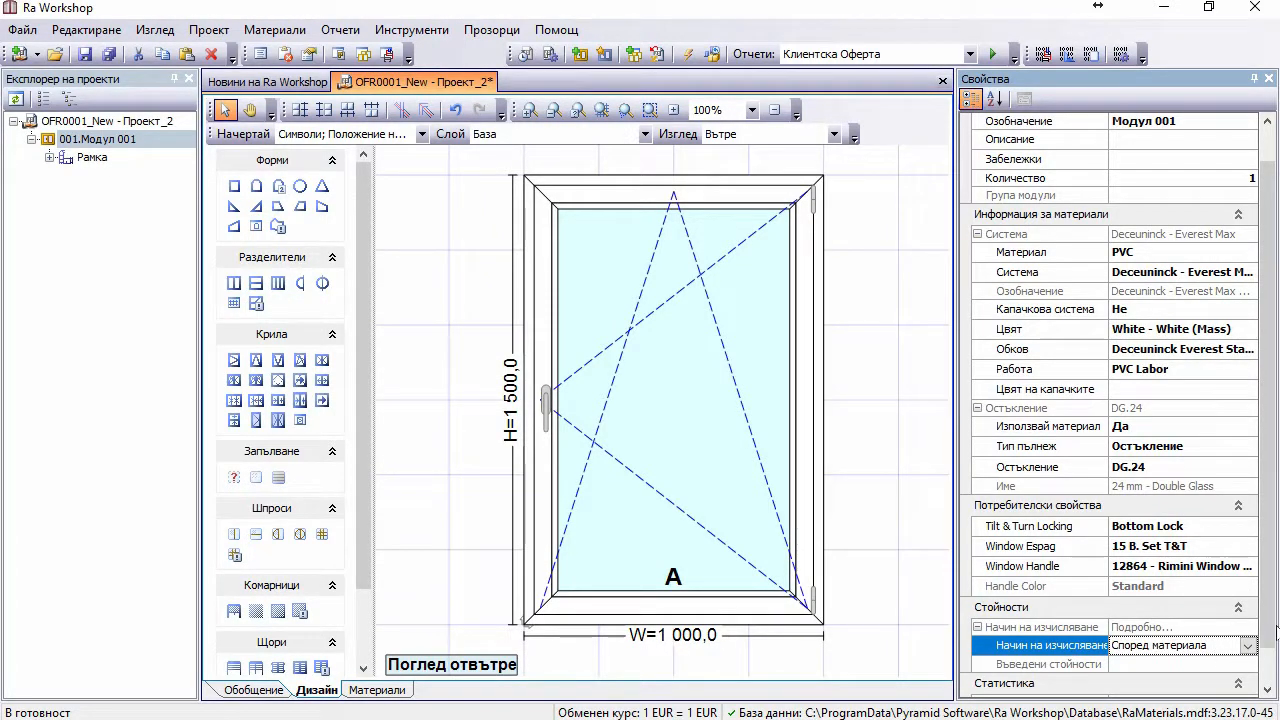
left_click_drag(1269, 623, 1272, 636)
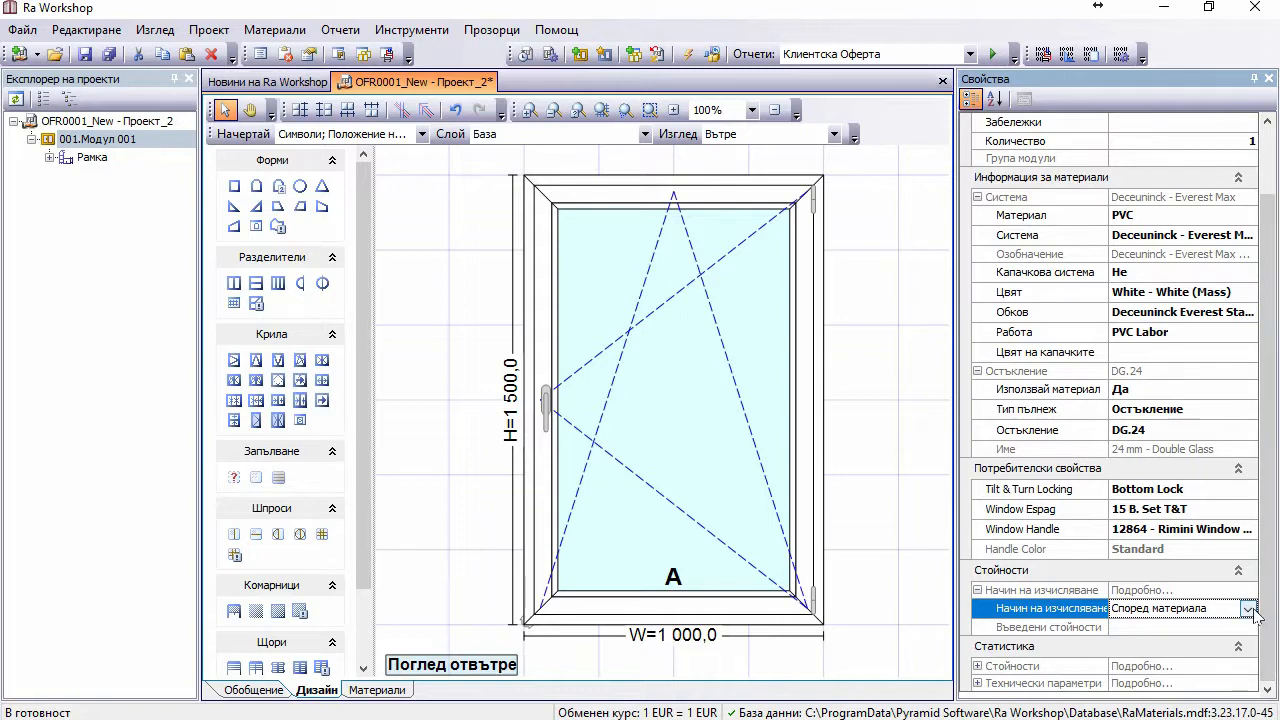
left_click(1251, 609)
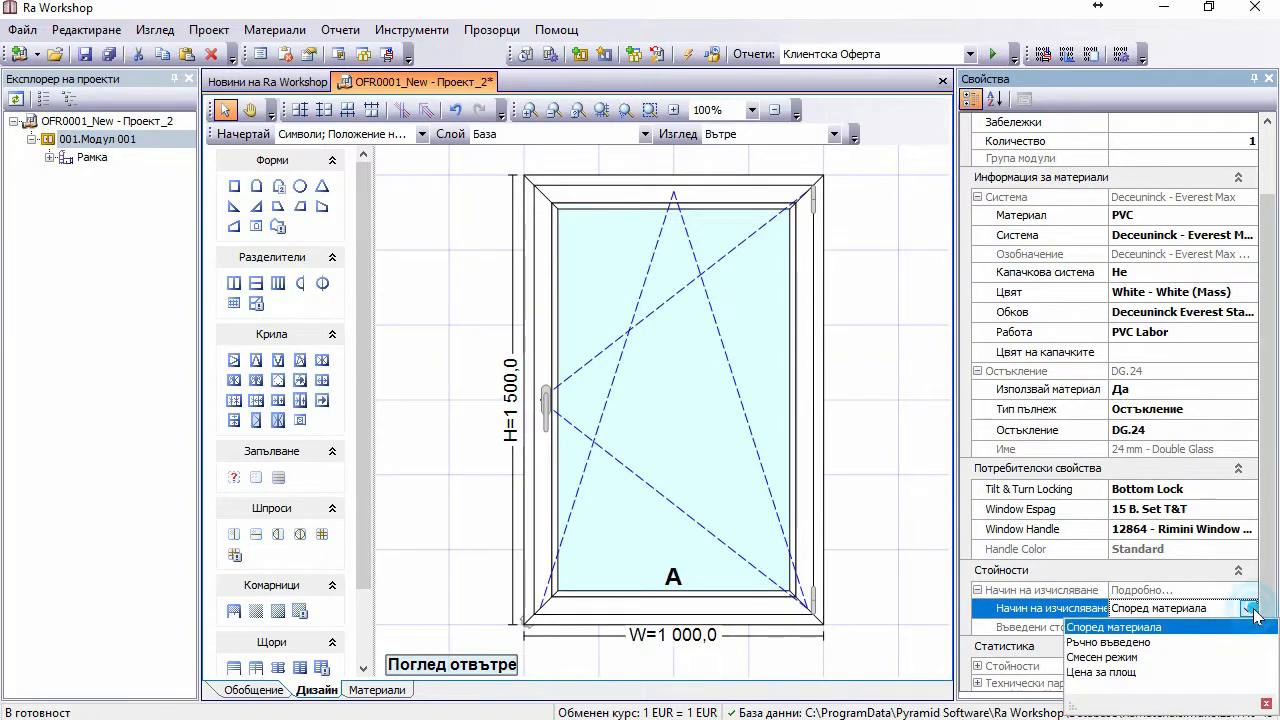
Step: Keep Начин на изчисляване as Ръчно въведено and enter a Дограма price of 200,00 €
left_click(1147, 643)
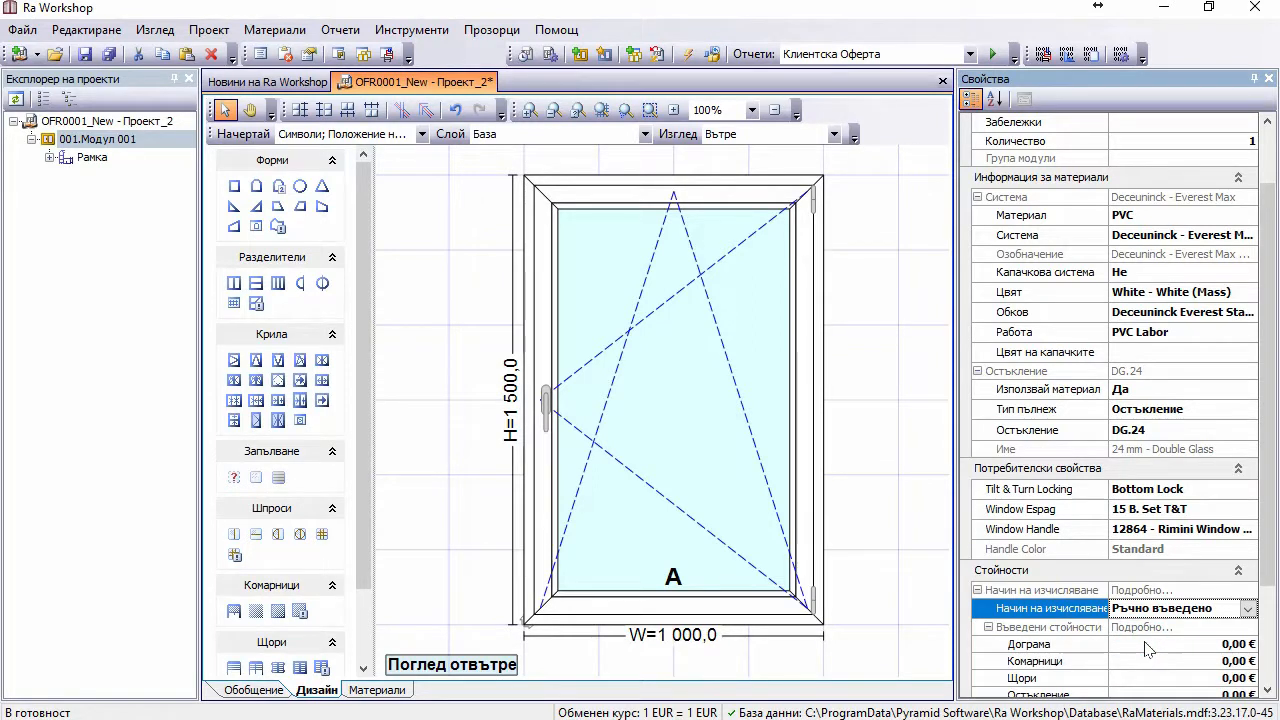
left_click(1155, 643)
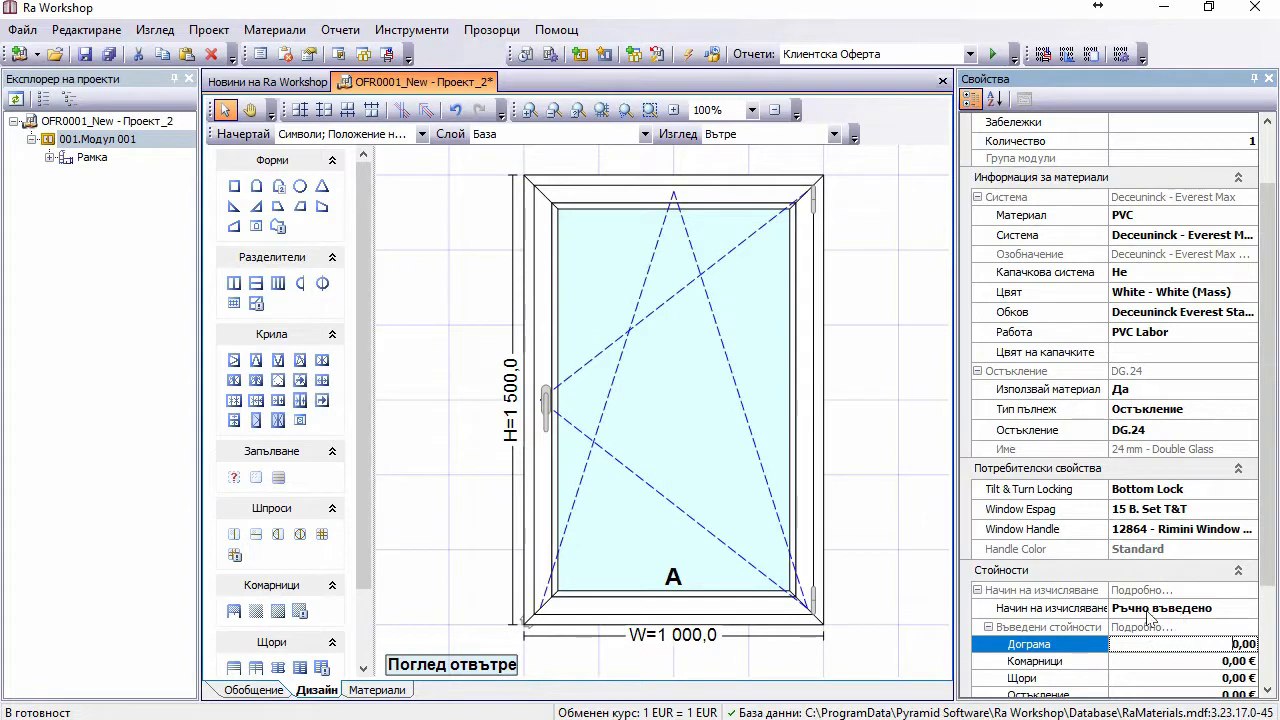
left_click(1148, 610)
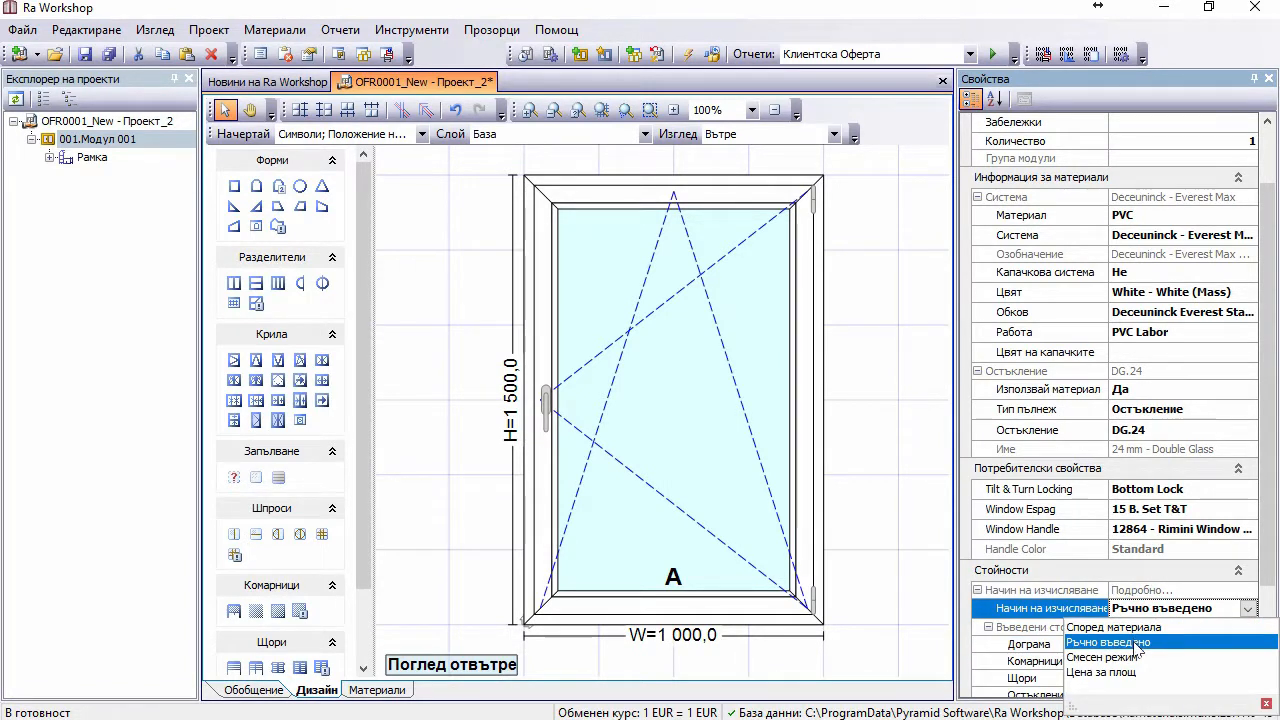
left_click(1137, 645)
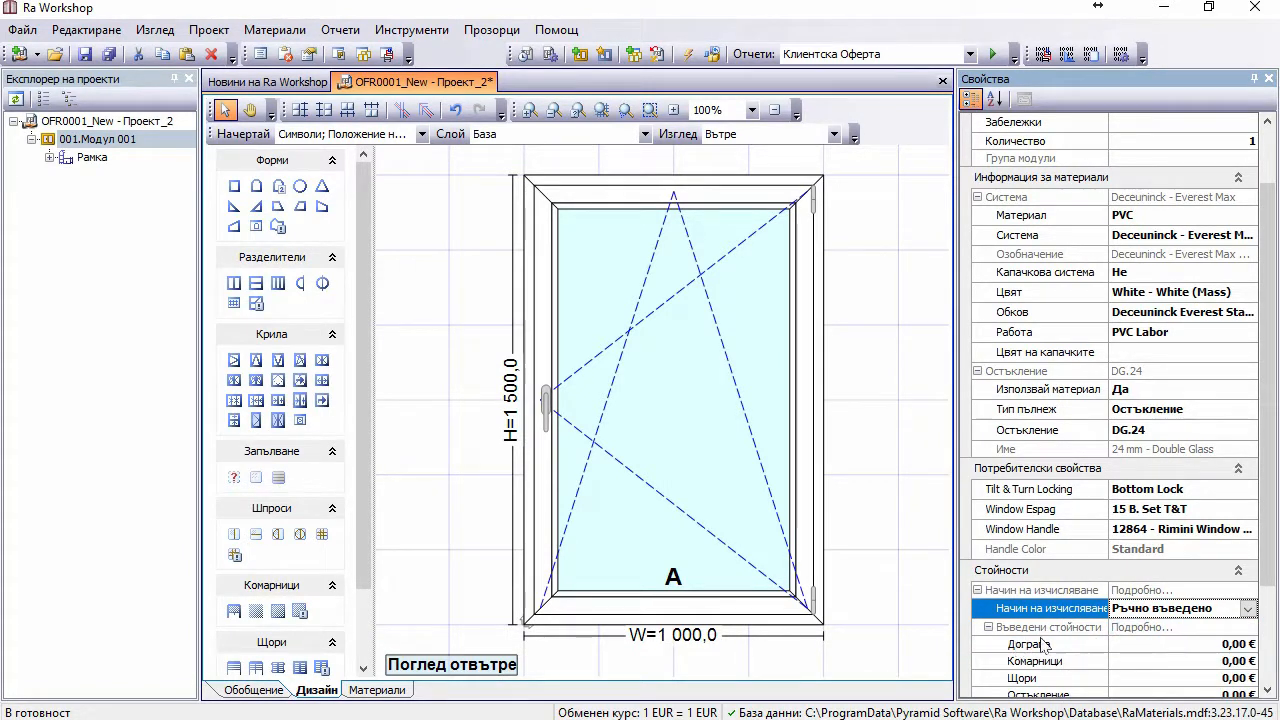
left_click_drag(1270, 558, 1275, 652)
left_click(1182, 530)
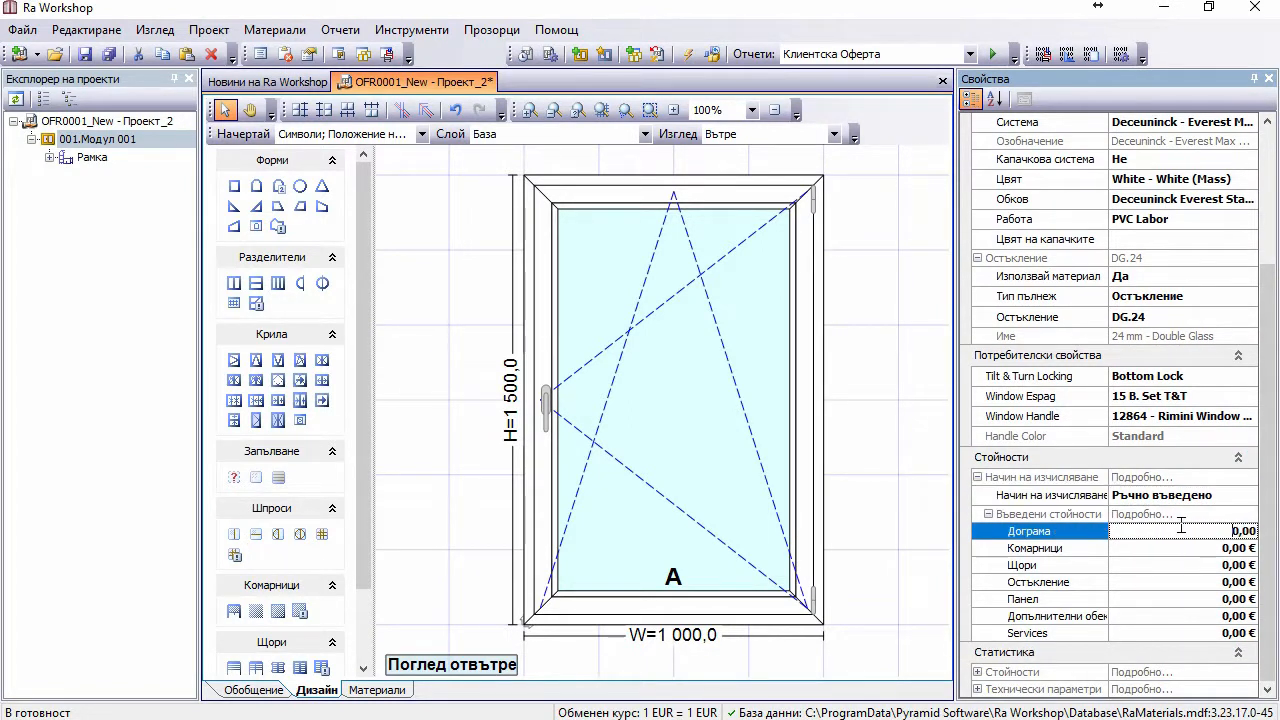
type("20")
key("Return")
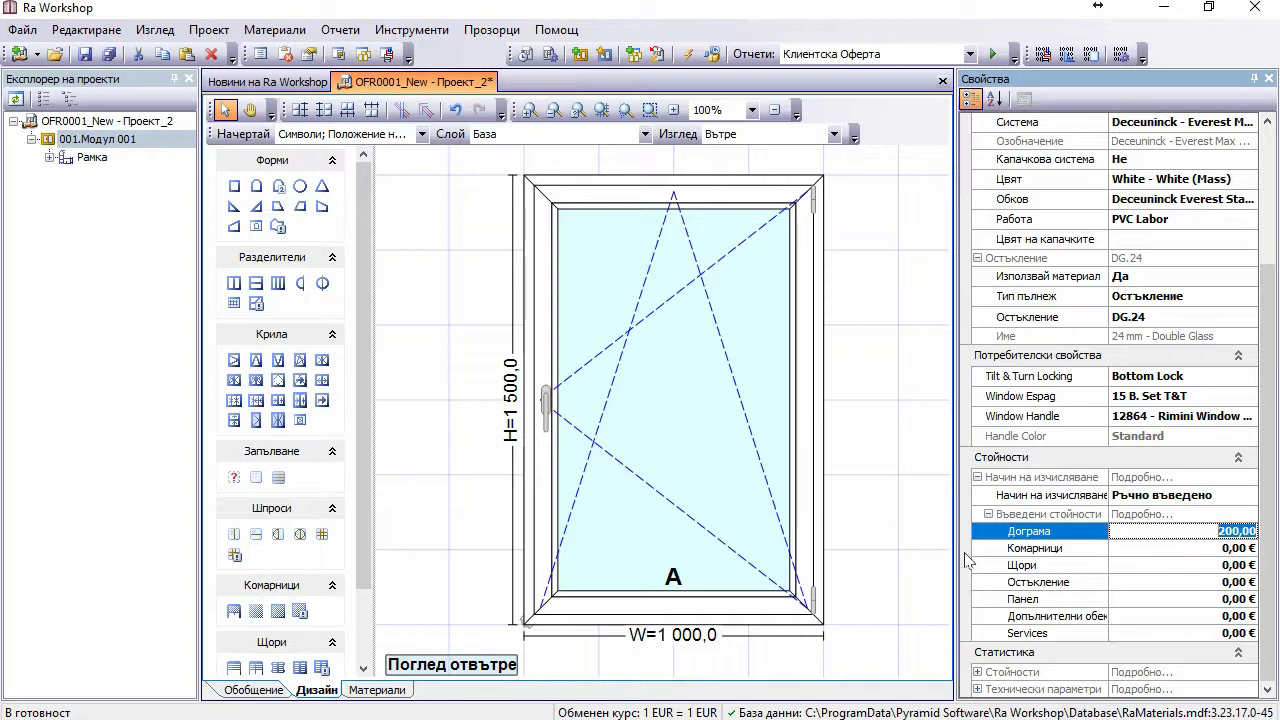
left_click(926, 556)
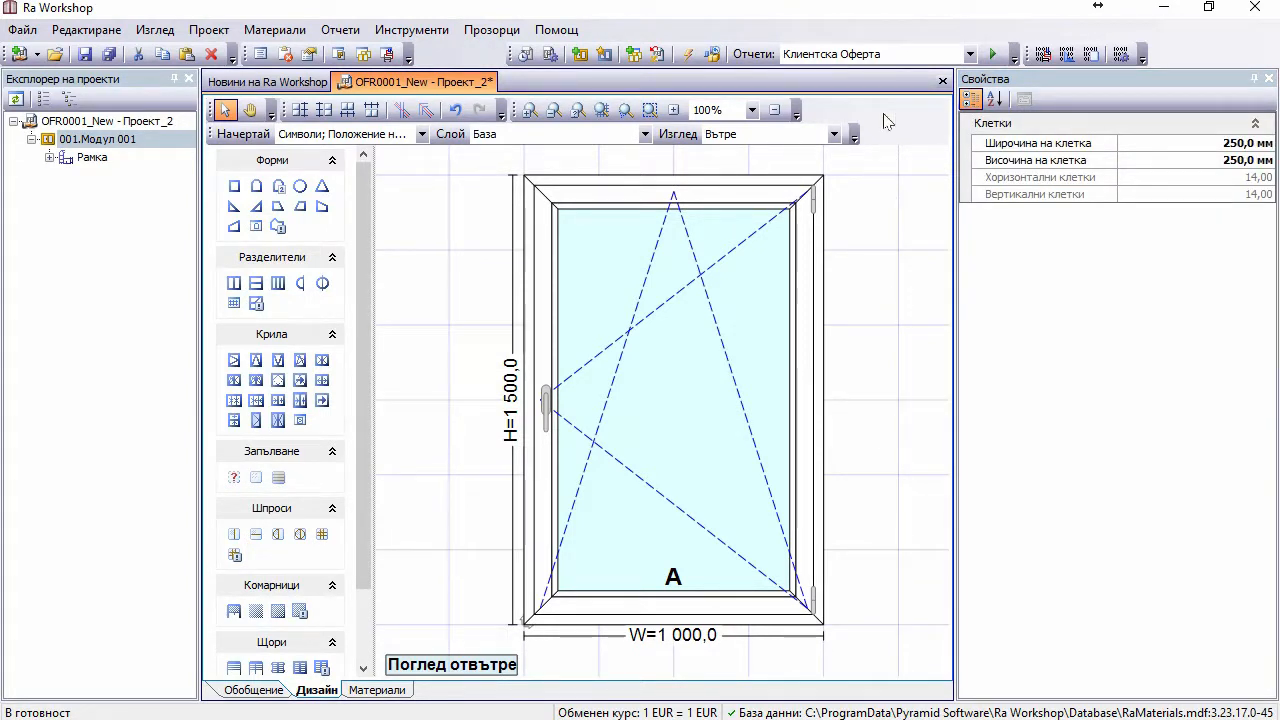
Step: Generate the Клиентска Оферта report and check Модул 001's 200,00 € price in the preview
left_click(993, 54)
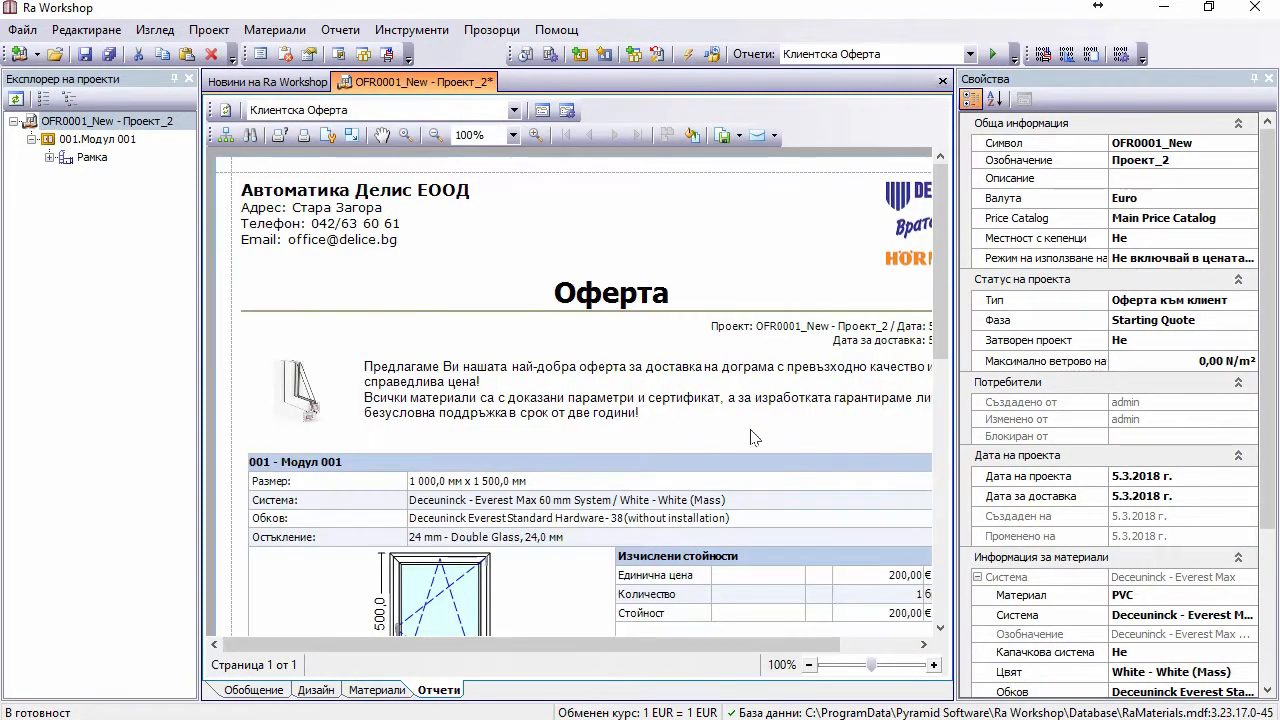
left_click_drag(737, 645, 797, 645)
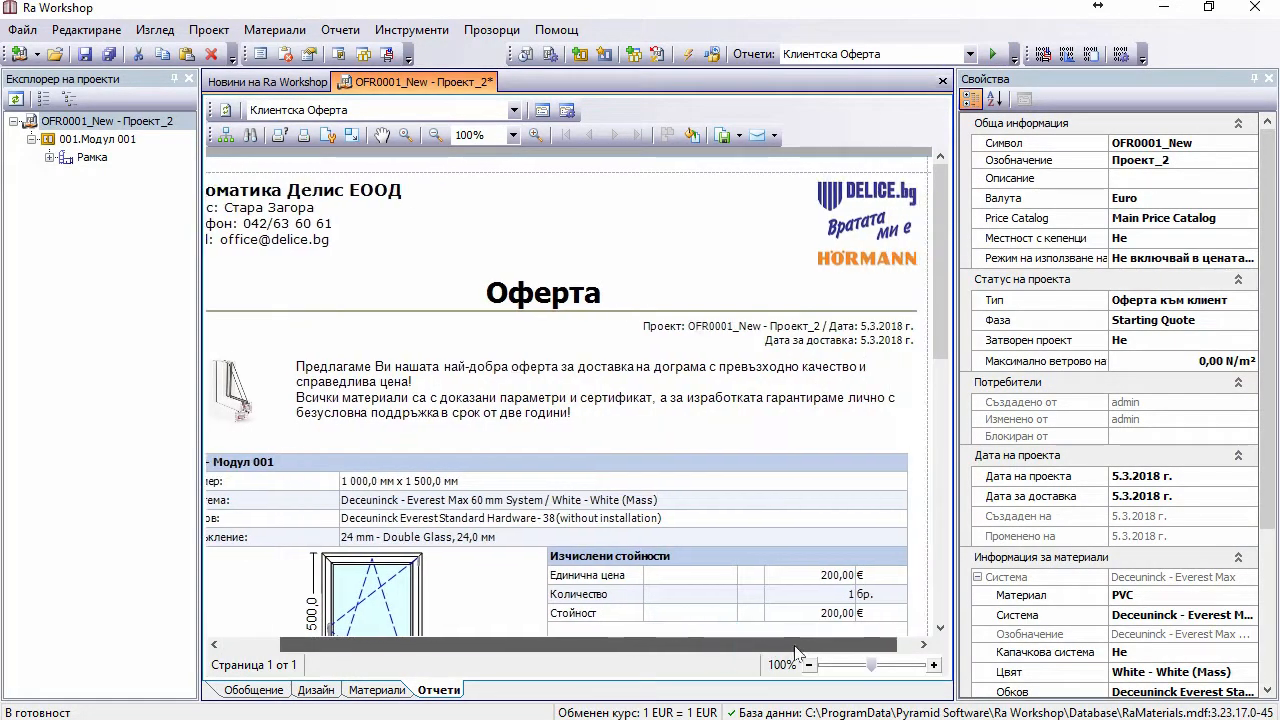
scroll(805, 585, "down", 2)
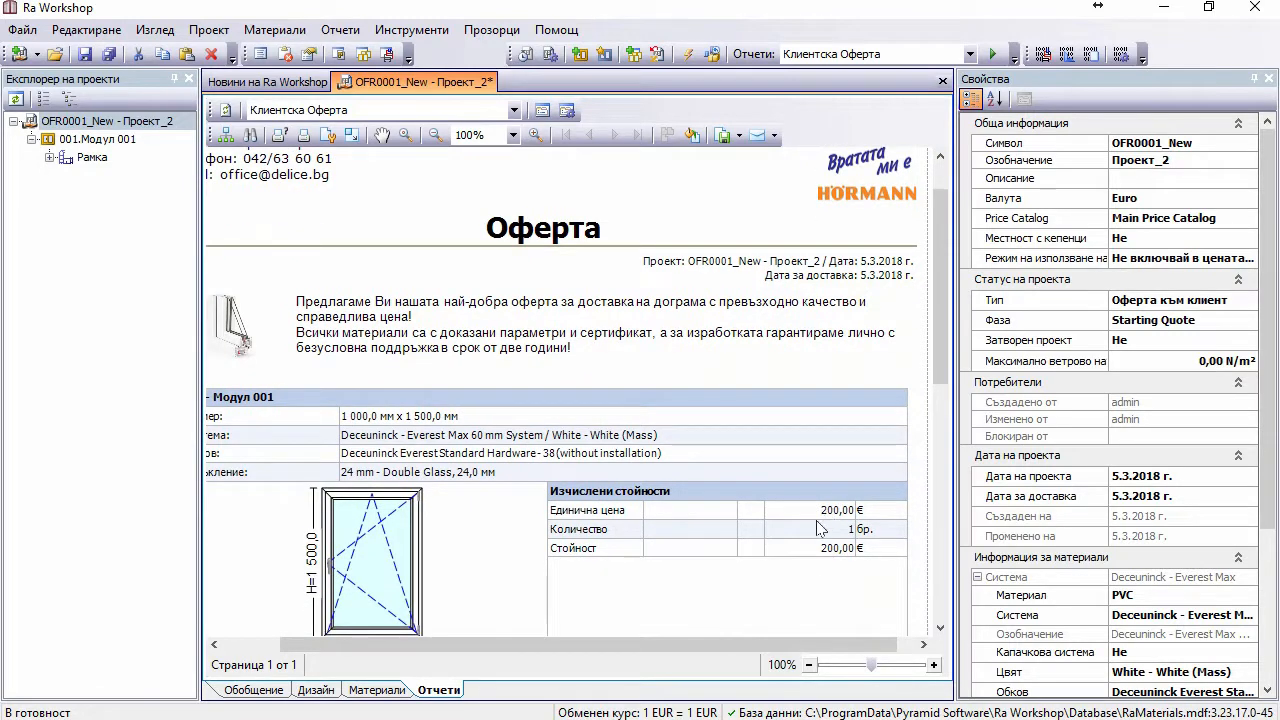
scroll(817, 529, "down", 5)
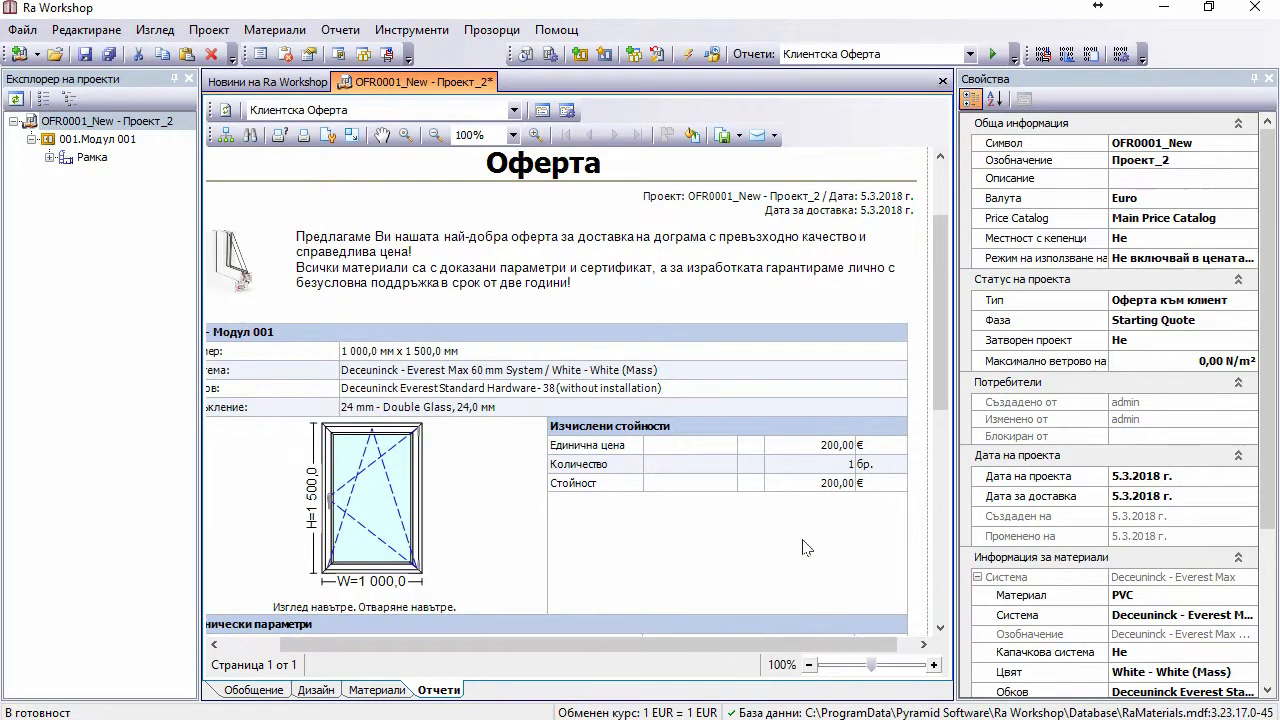
scroll(804, 547, "down", 3)
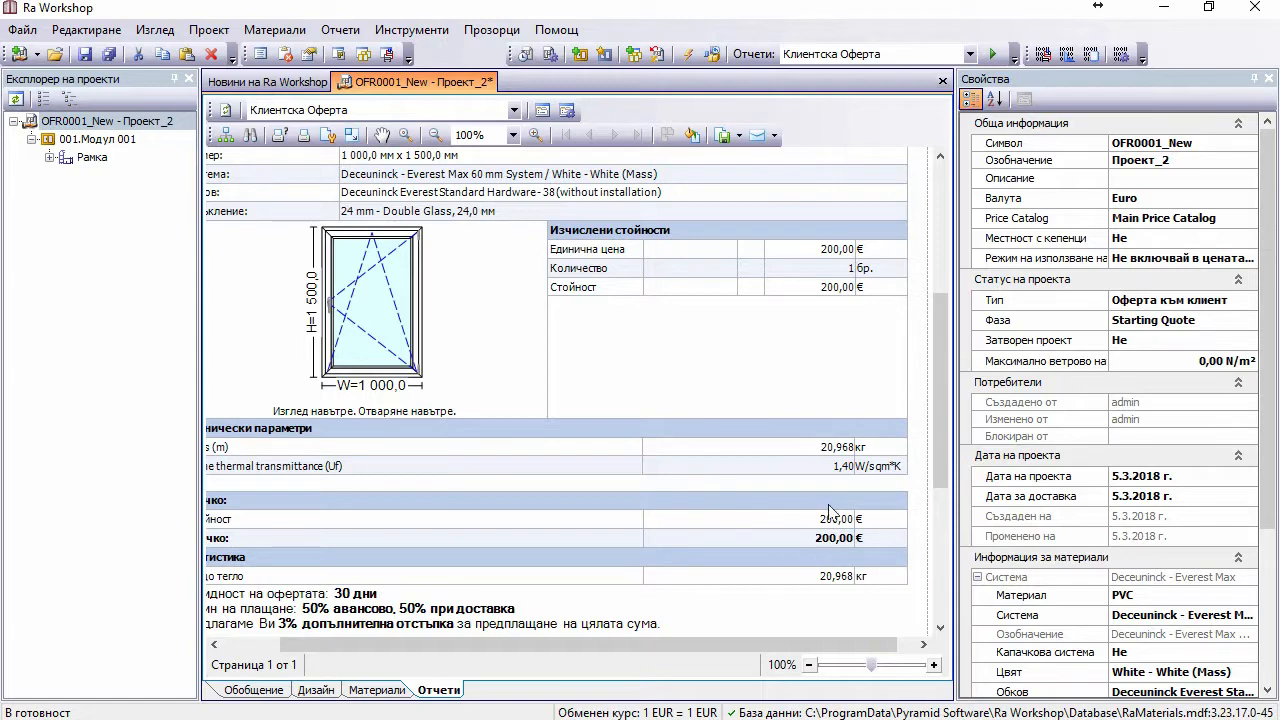
scroll(680, 433, "up", 5)
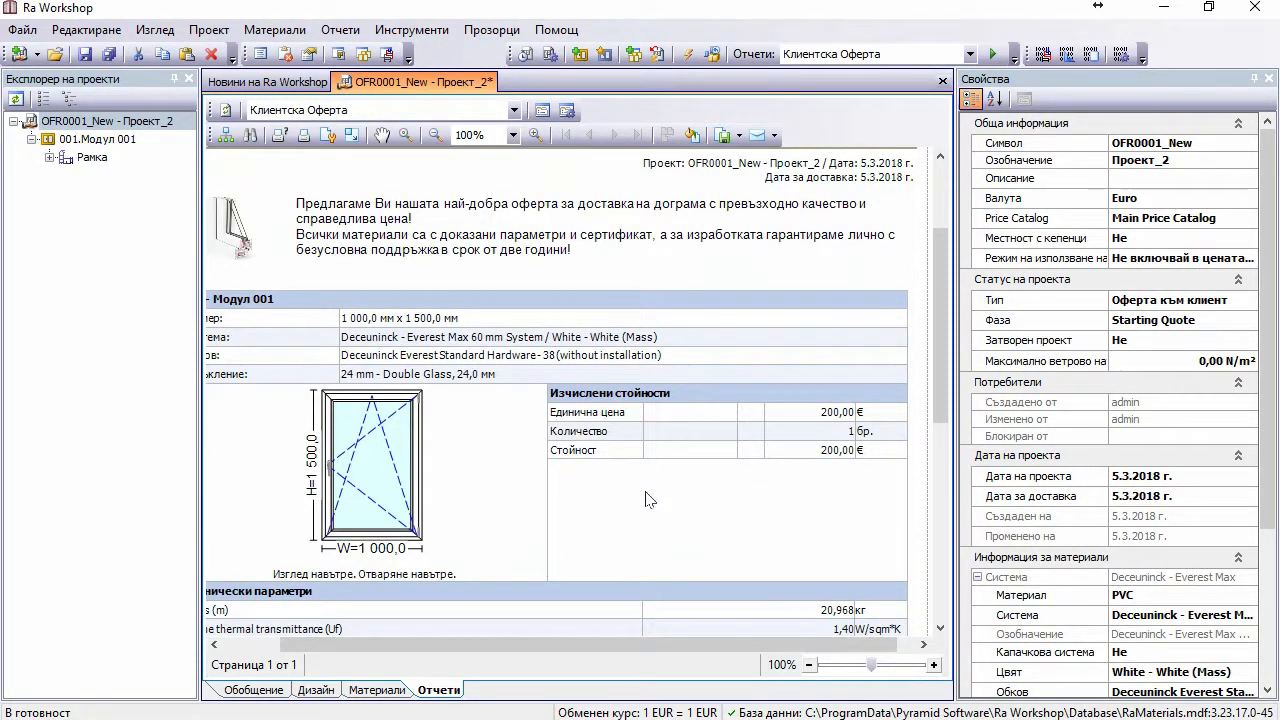
left_click(366, 366)
left_click_drag(684, 645, 520, 642)
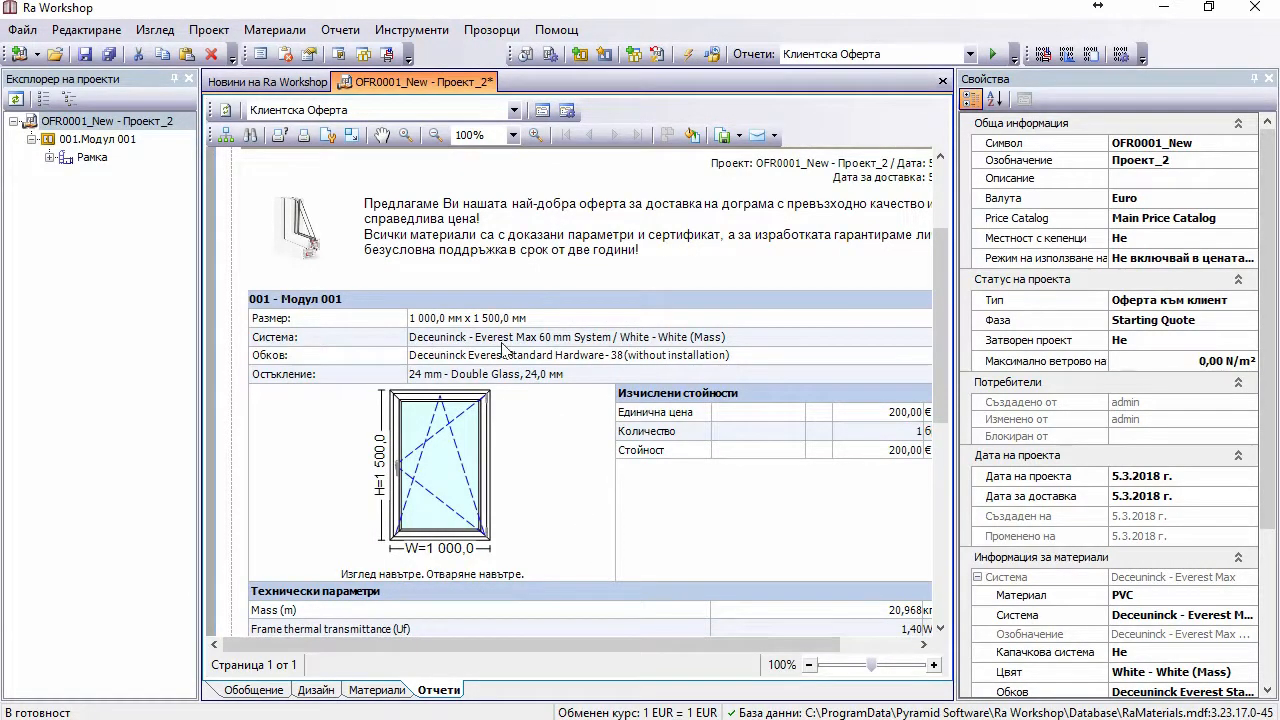
Step: Open the Профилни системи catalogue from Материали > Профили and maximize it
left_click(258, 31)
mouse_move(278, 56)
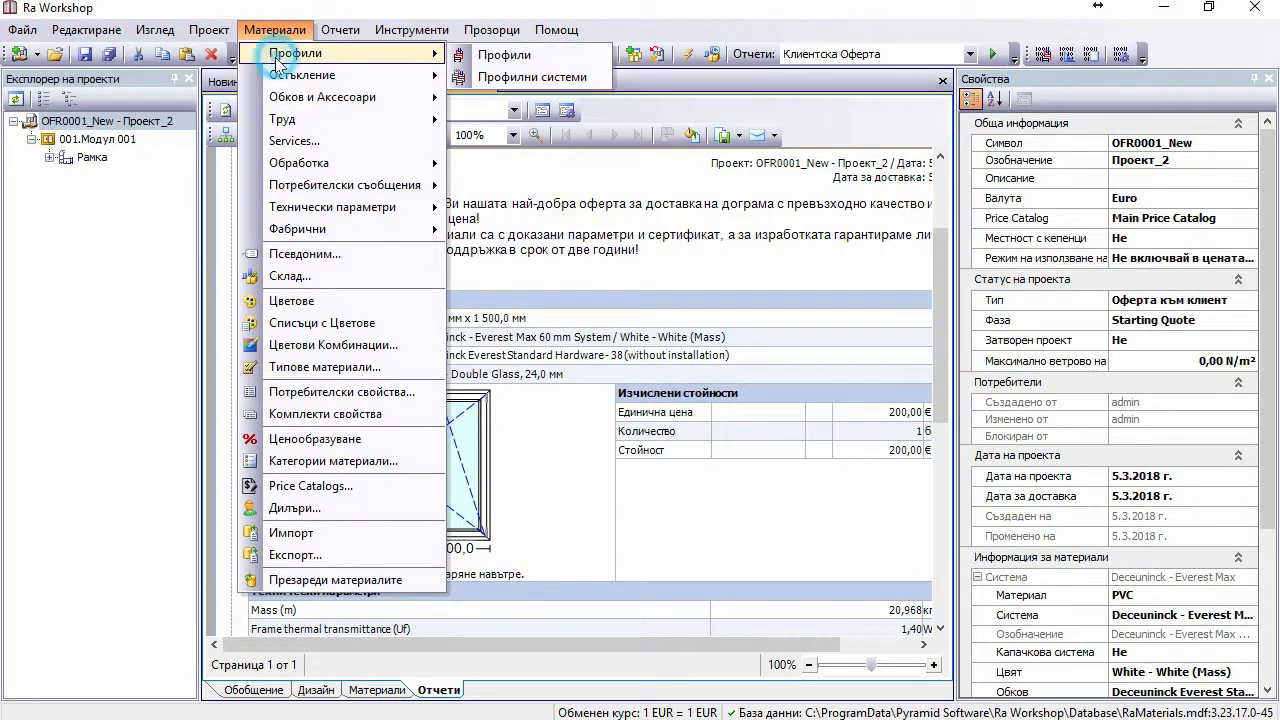
left_click(513, 77)
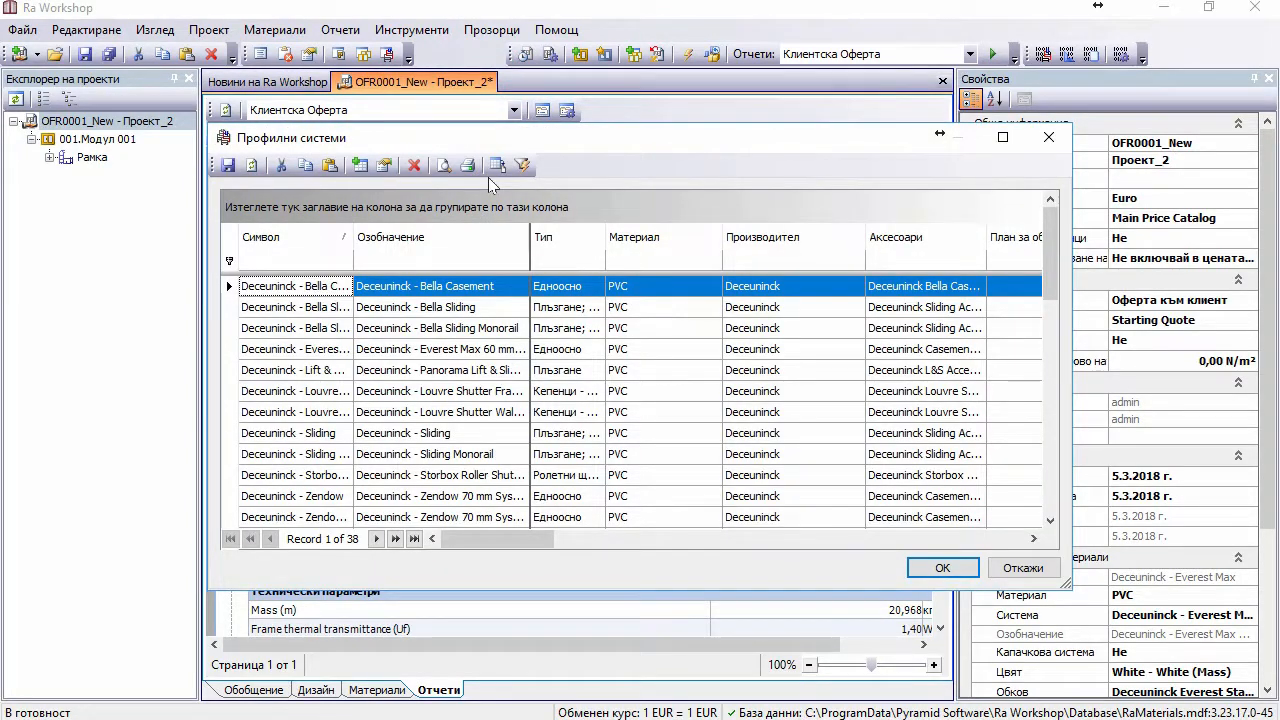
left_click_drag(530, 137, 675, 137)
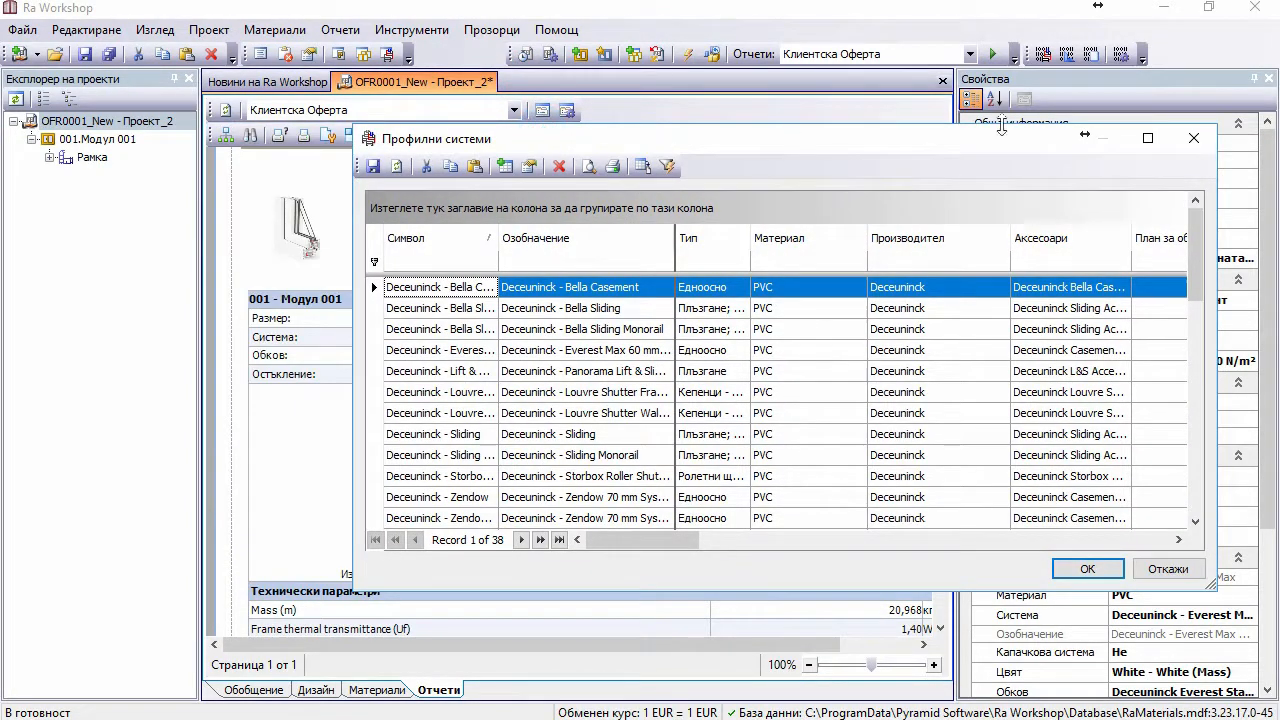
left_click(1196, 137)
left_click(256, 30)
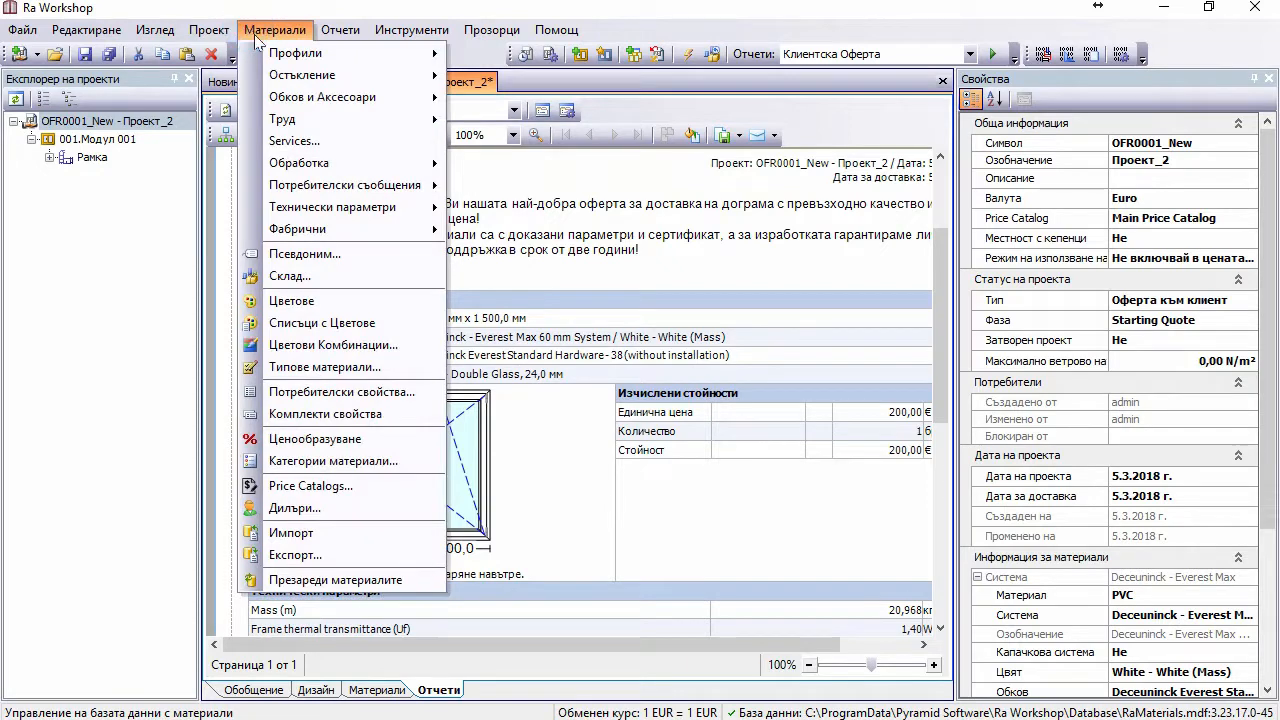
mouse_move(268, 57)
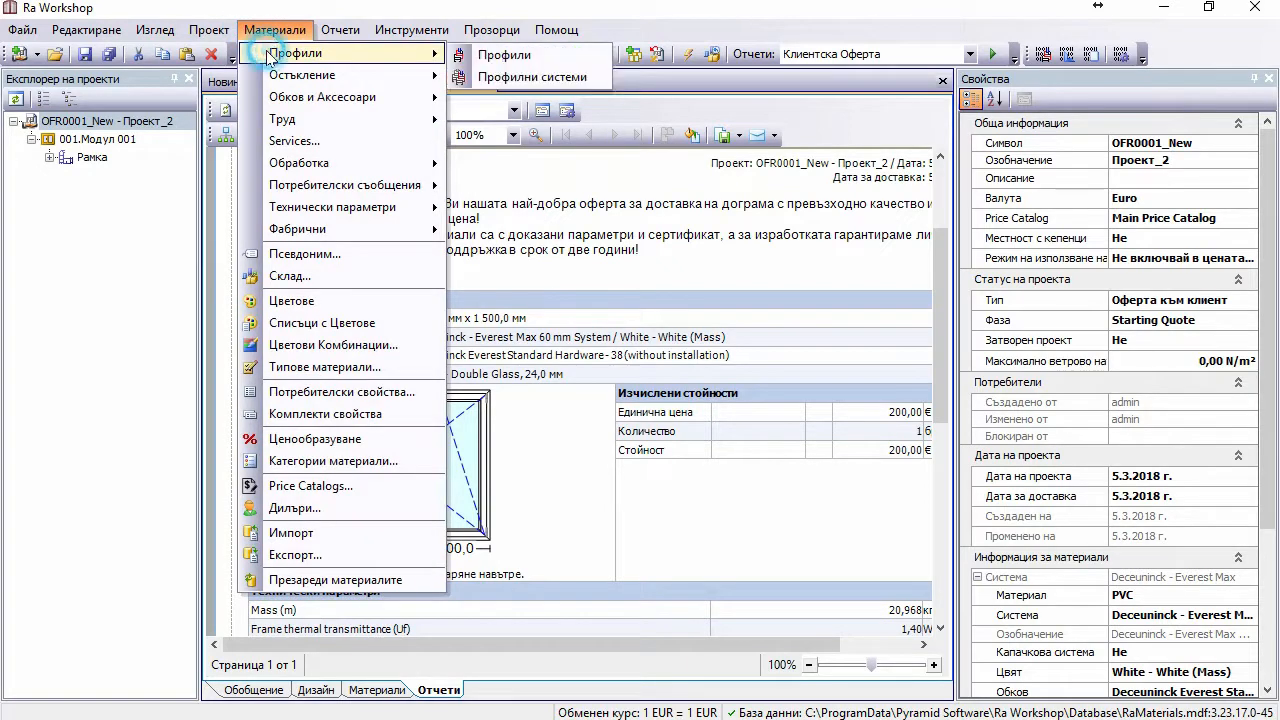
left_click(489, 79)
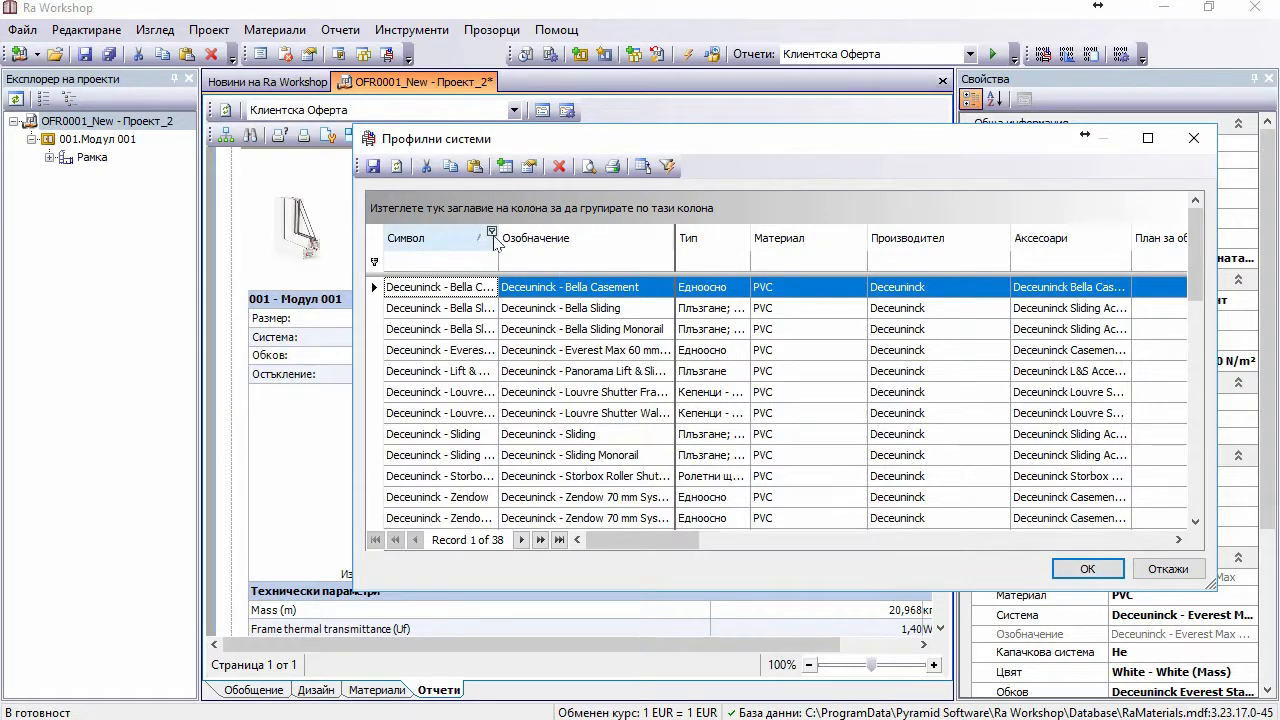
double_click(495, 140)
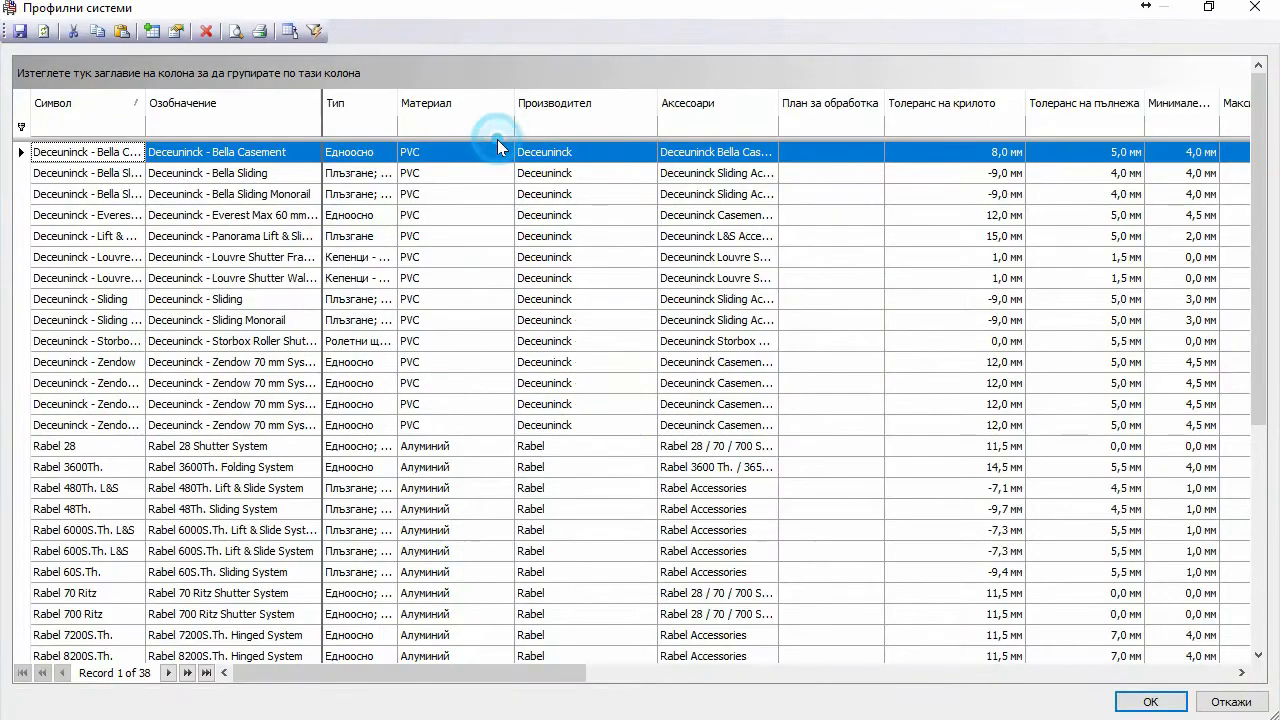
Step: Auto-fit the Символ and Означение columns and sort the systems by Означение
double_click(145, 103)
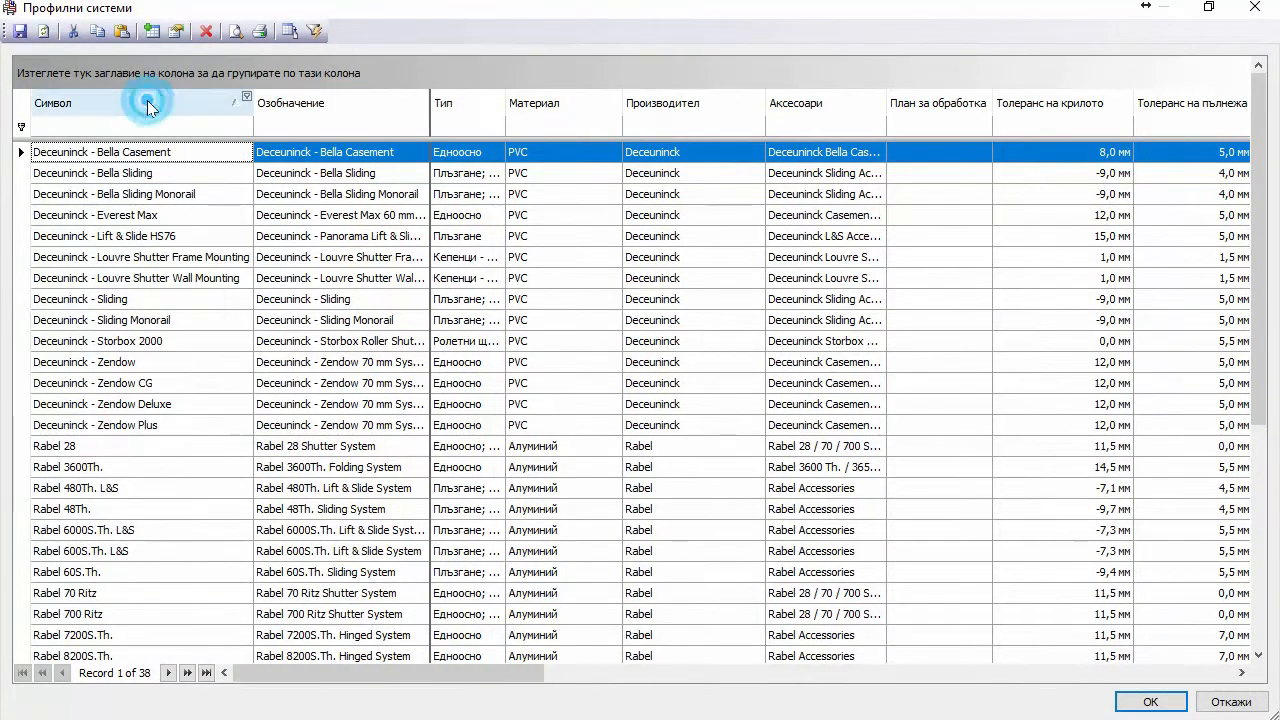
left_click(438, 104)
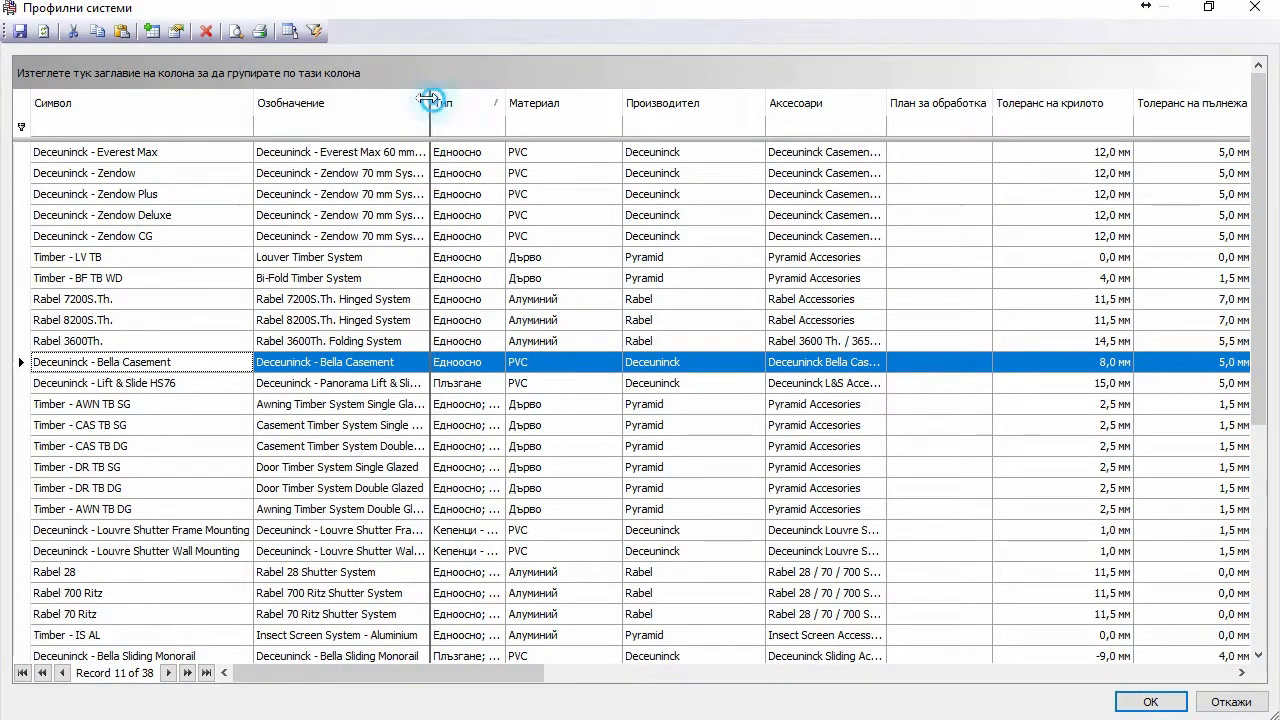
double_click(430, 103)
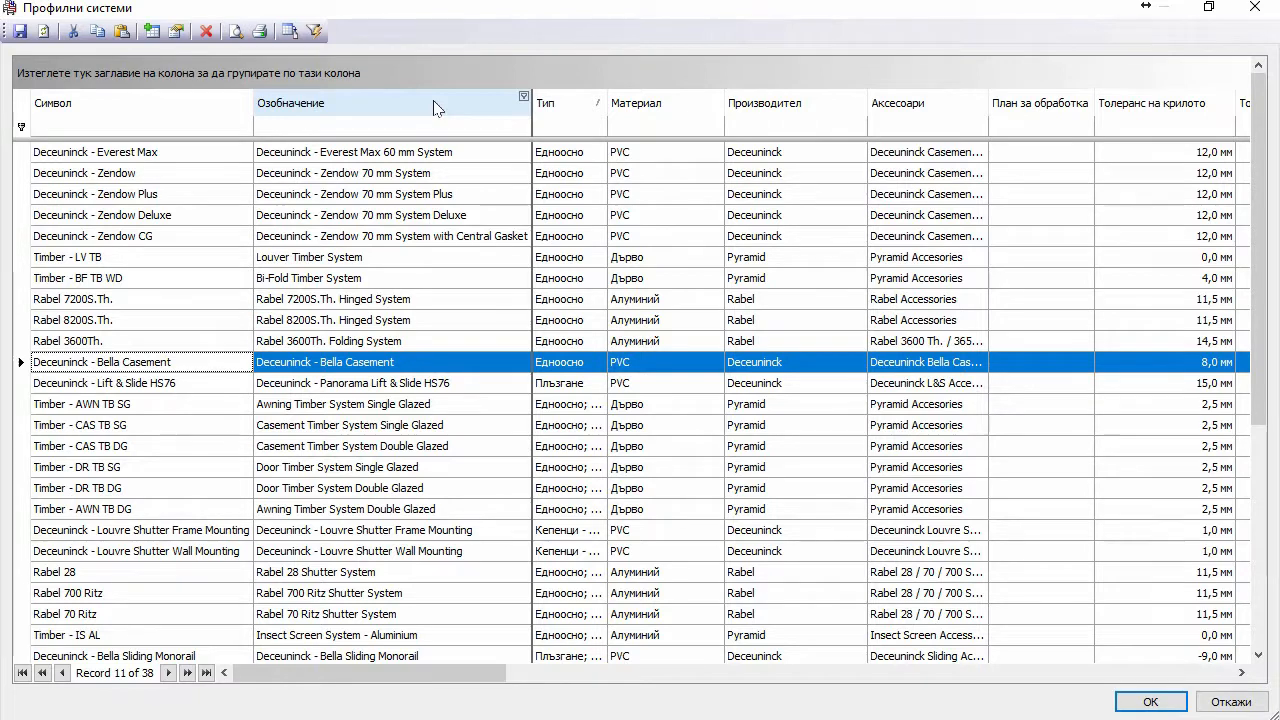
left_click(376, 107)
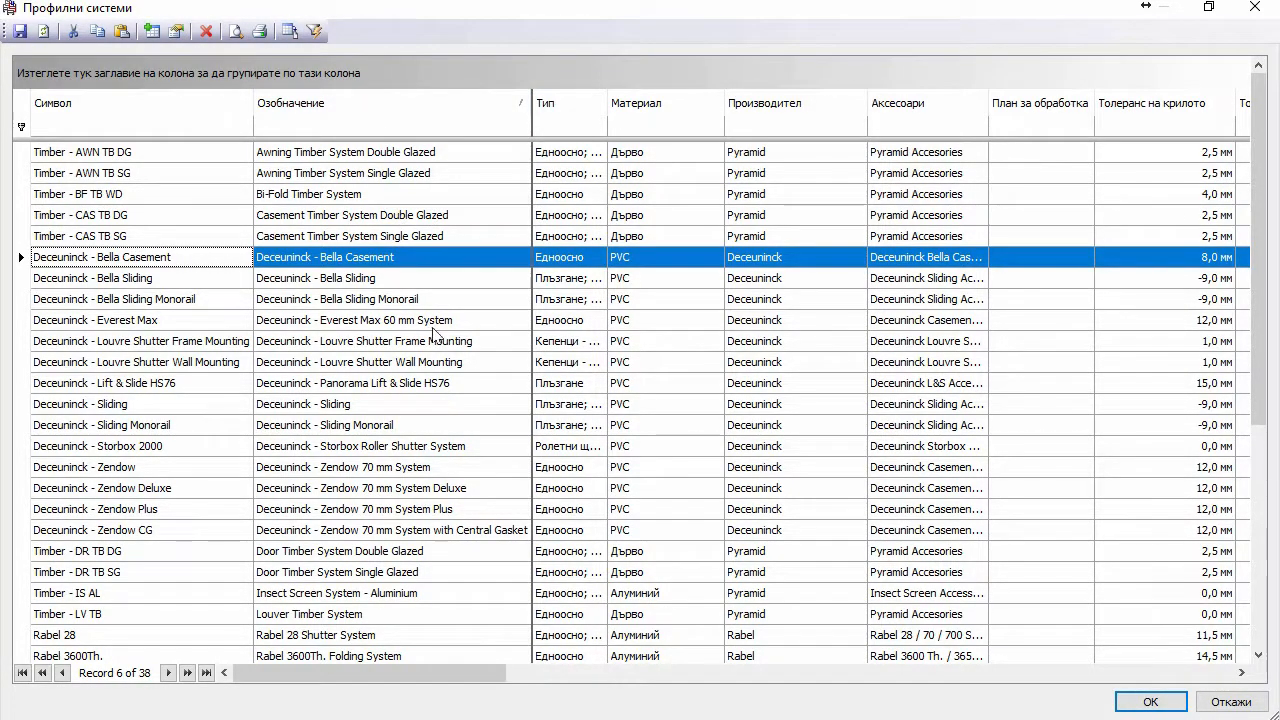
Step: Change the Deceuninck - Everest Max designation from Profilink to KMG 4k and save the list
left_click(333, 322)
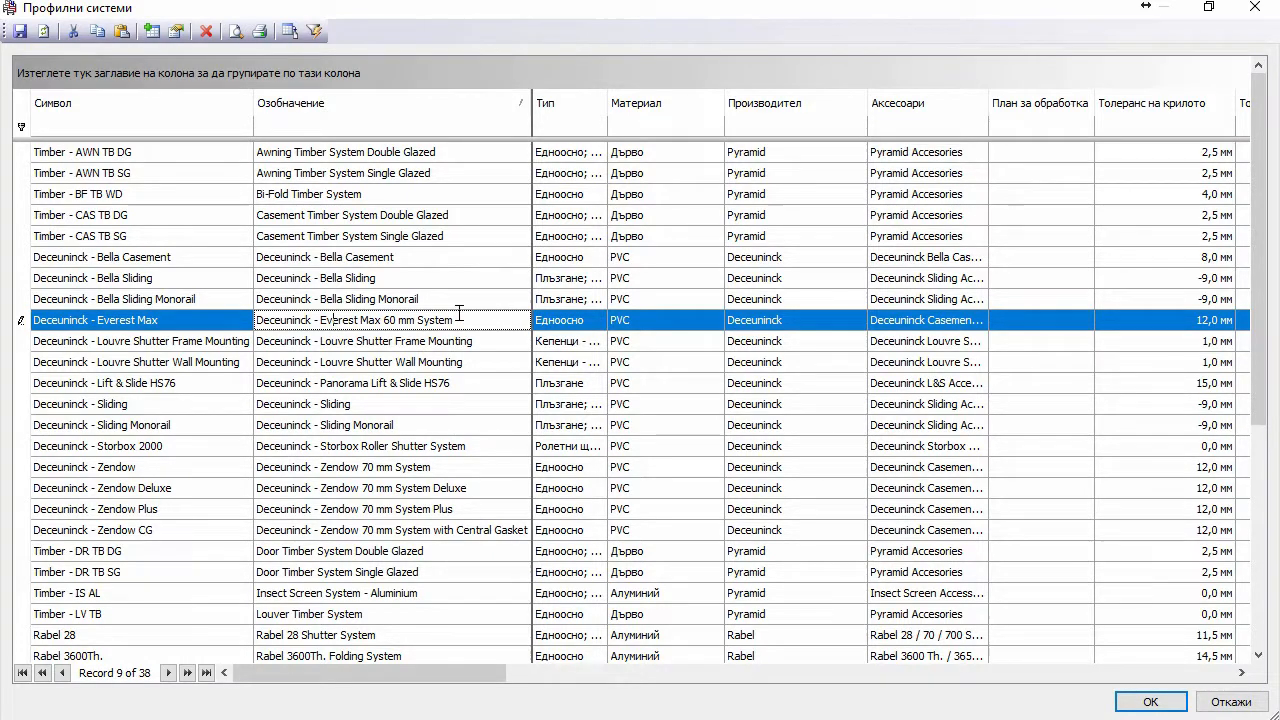
left_click_drag(458, 320, 258, 319)
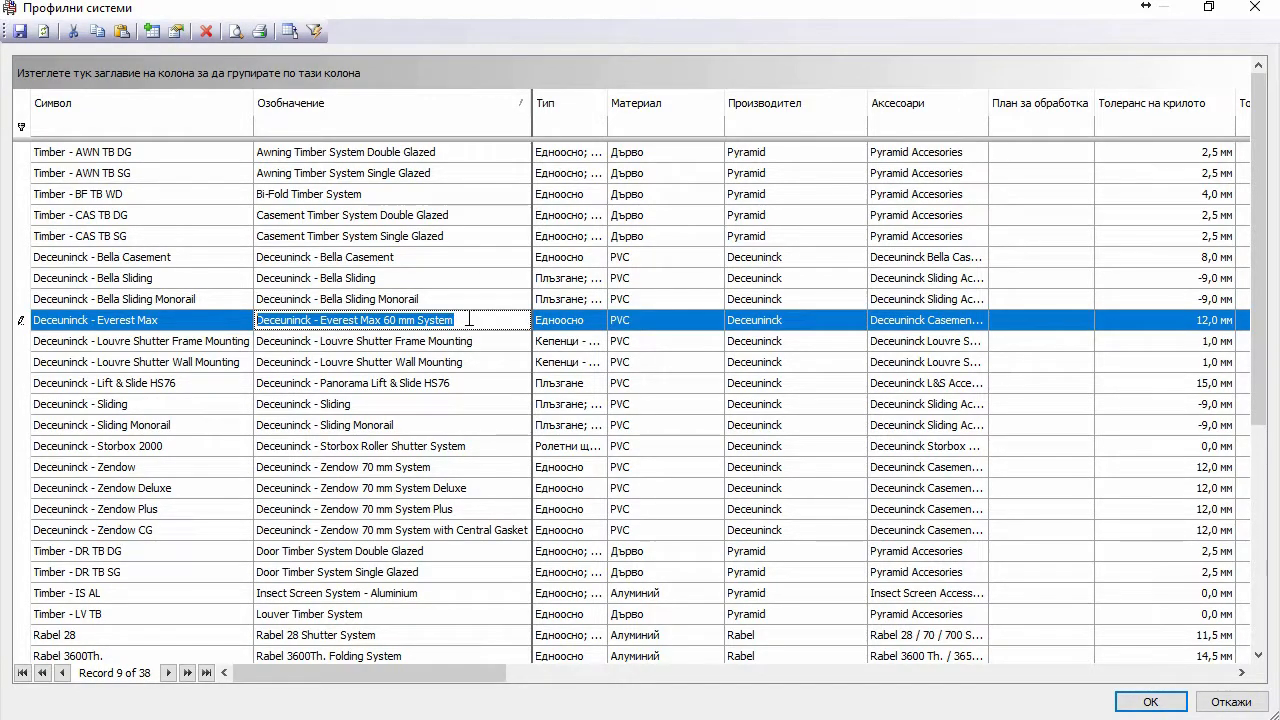
type("Profgili")
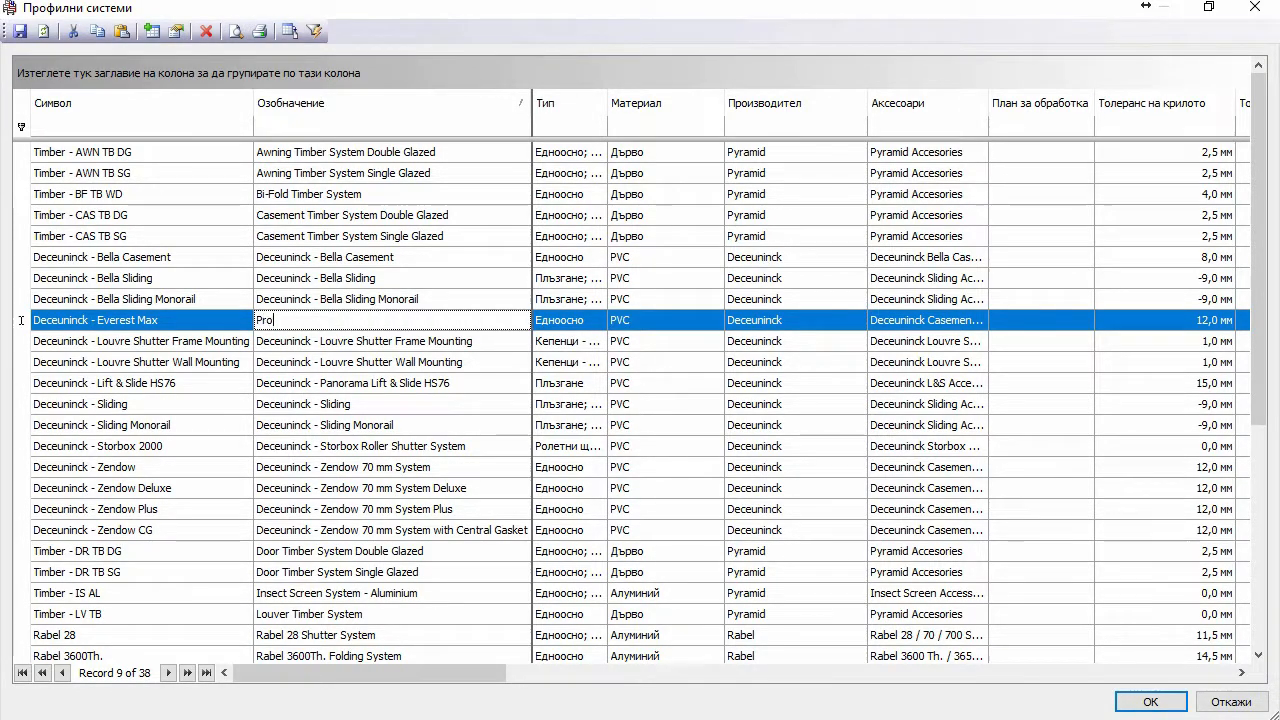
key("BackSpace")
key("BackSpace")
key("BackSpace")
key("BackSpace")
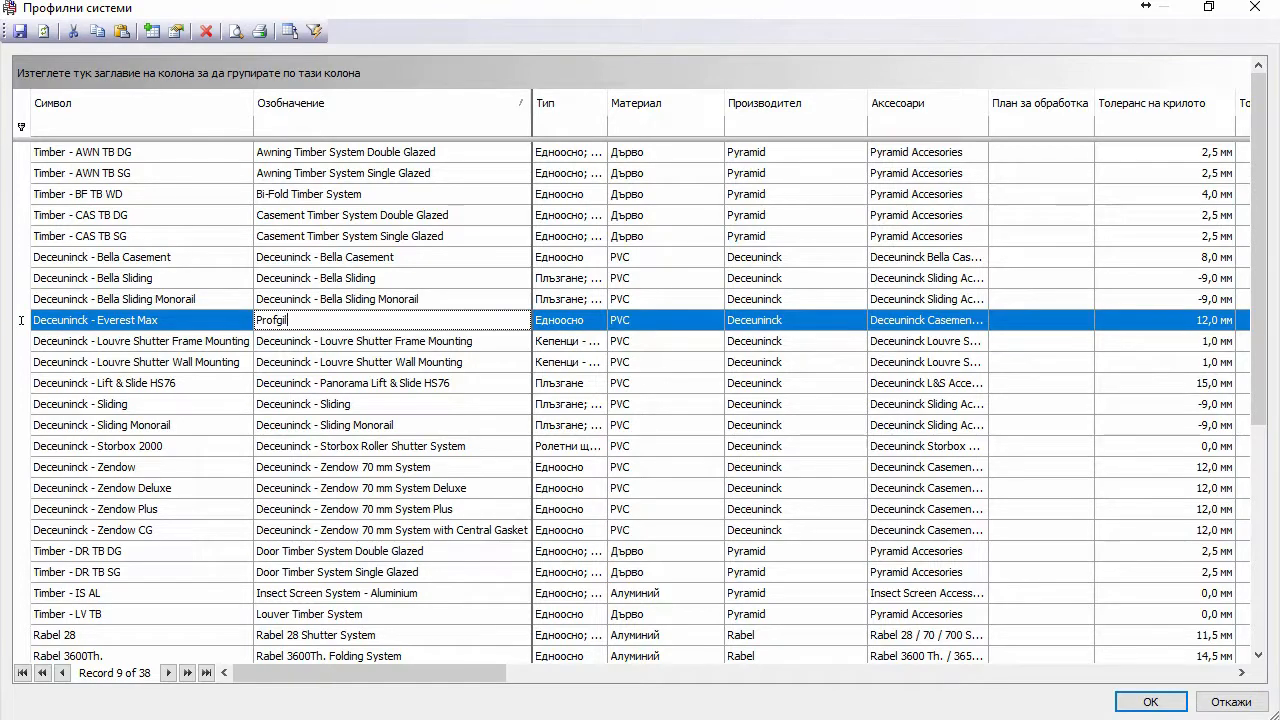
type("ilinkA")
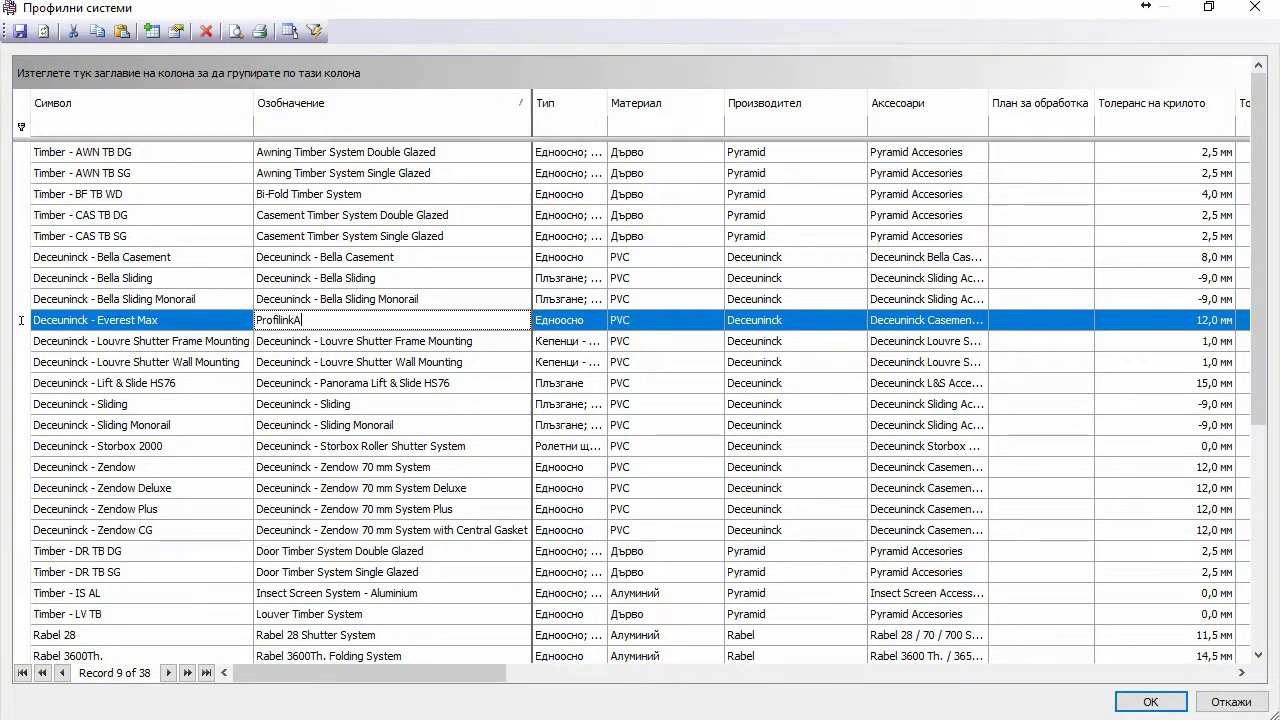
key("ctrl+a")
type("KMG")
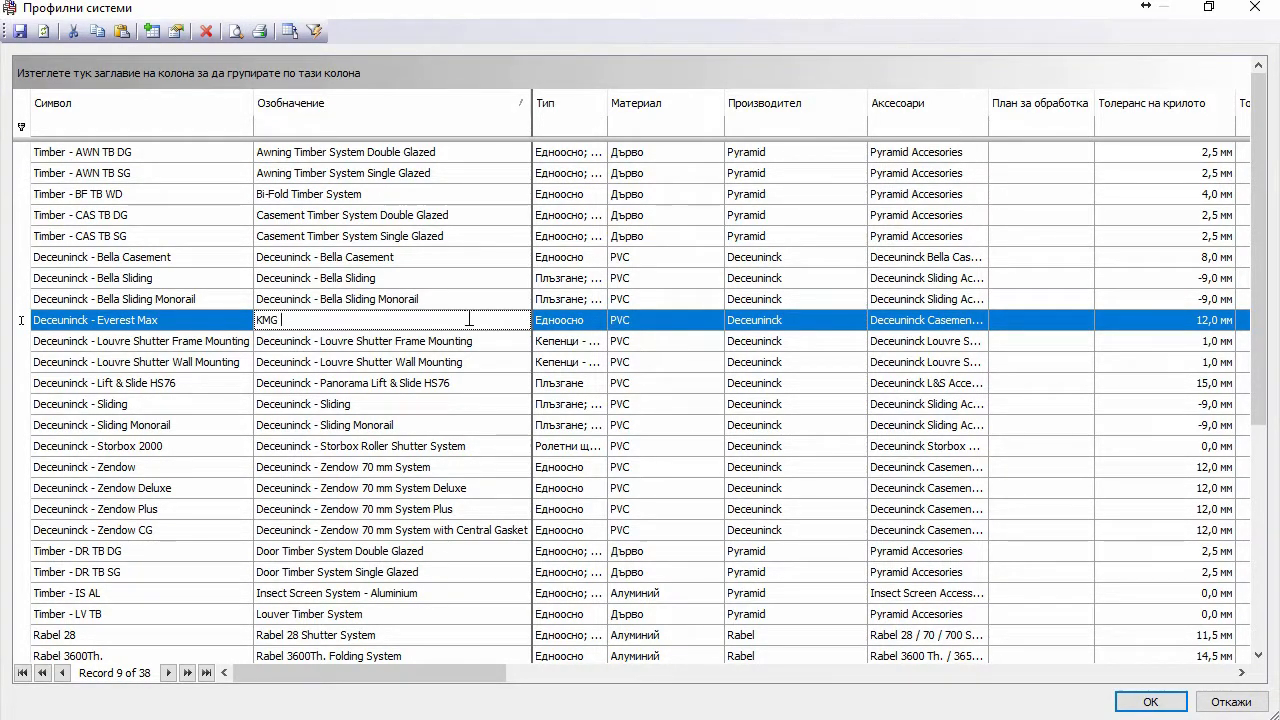
type(" 4k")
left_click(19, 31)
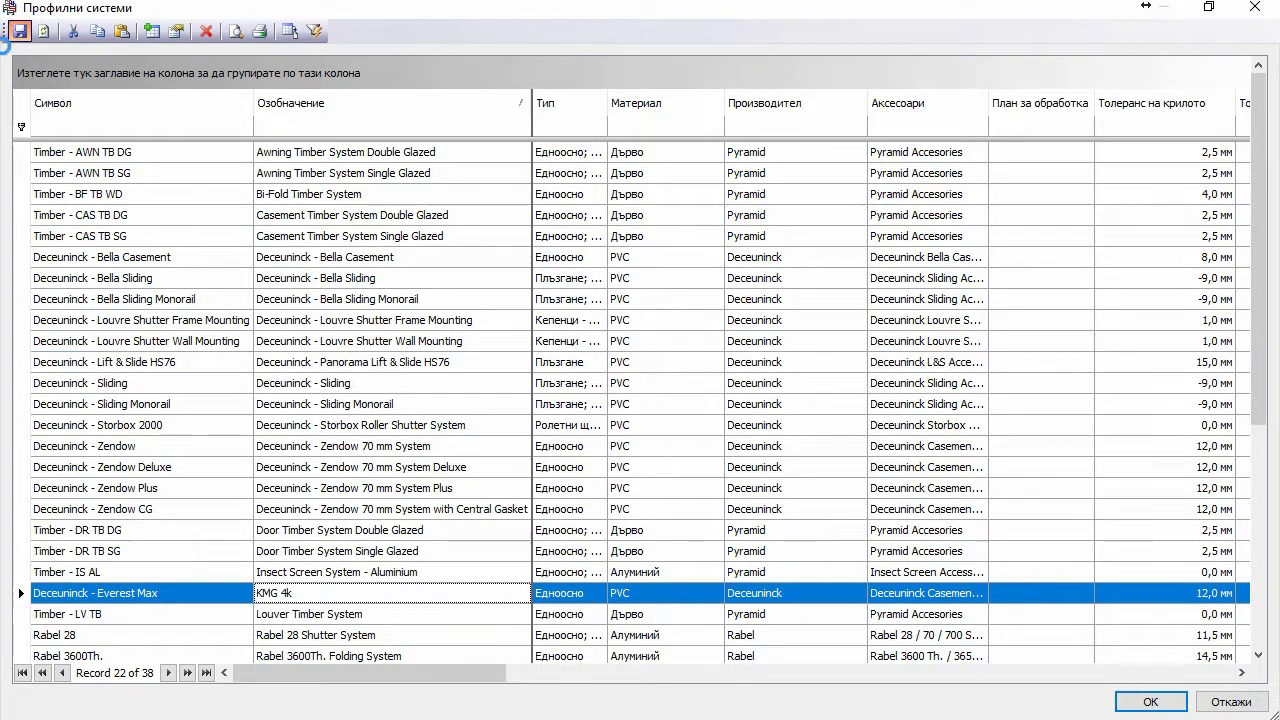
Step: Close Profile Systems with OK and accept updating the project from the database
left_click(1150, 702)
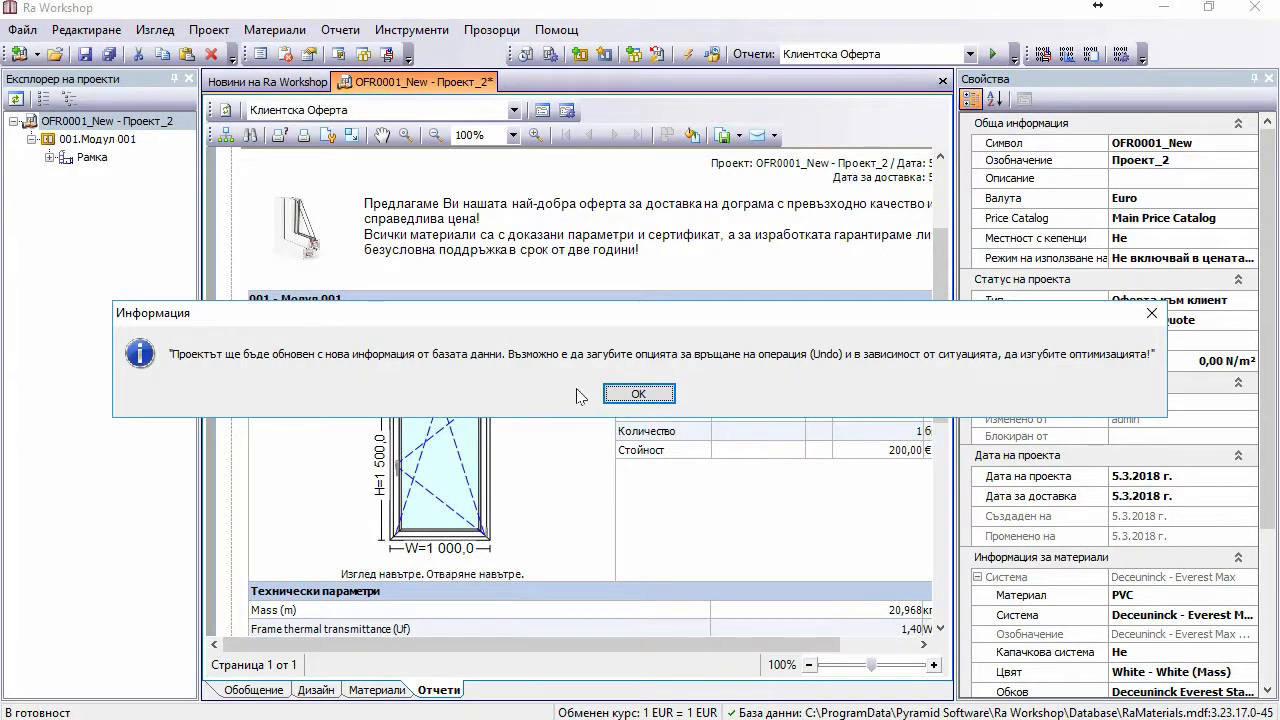
left_click(625, 396)
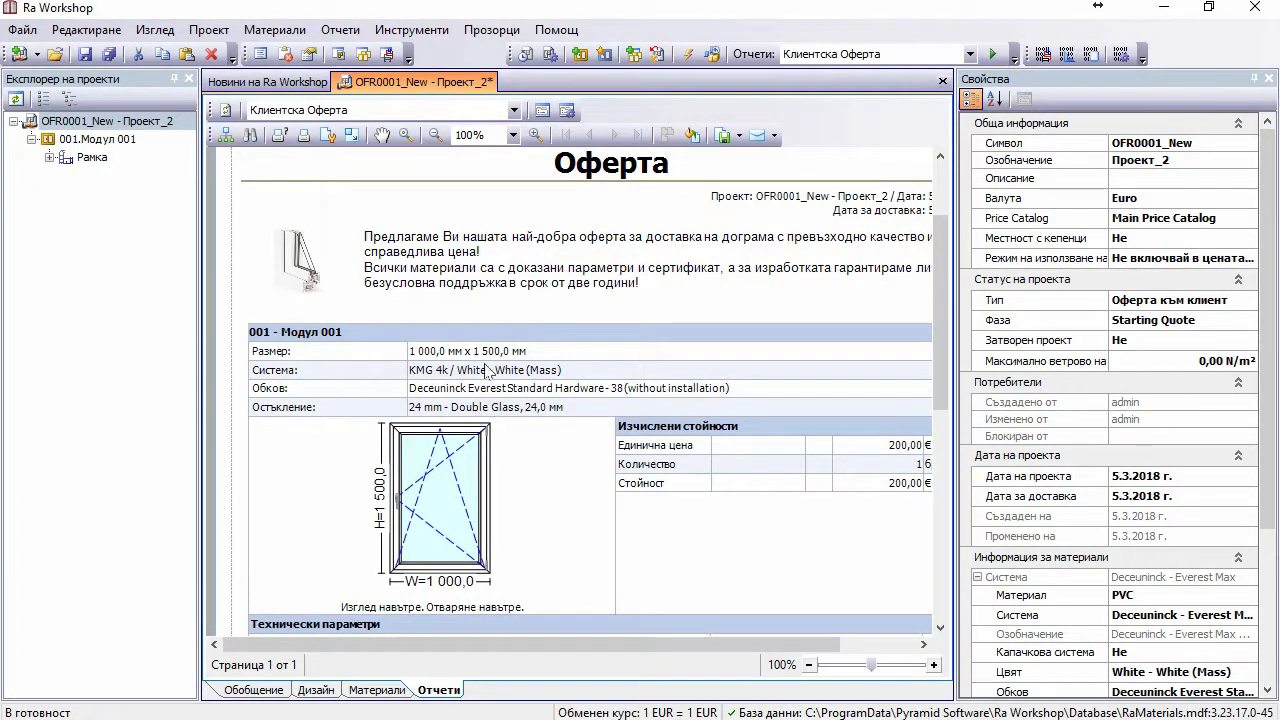
Step: Open the Цветови Комбинации catalogue from the Материали menu
left_click(274, 30)
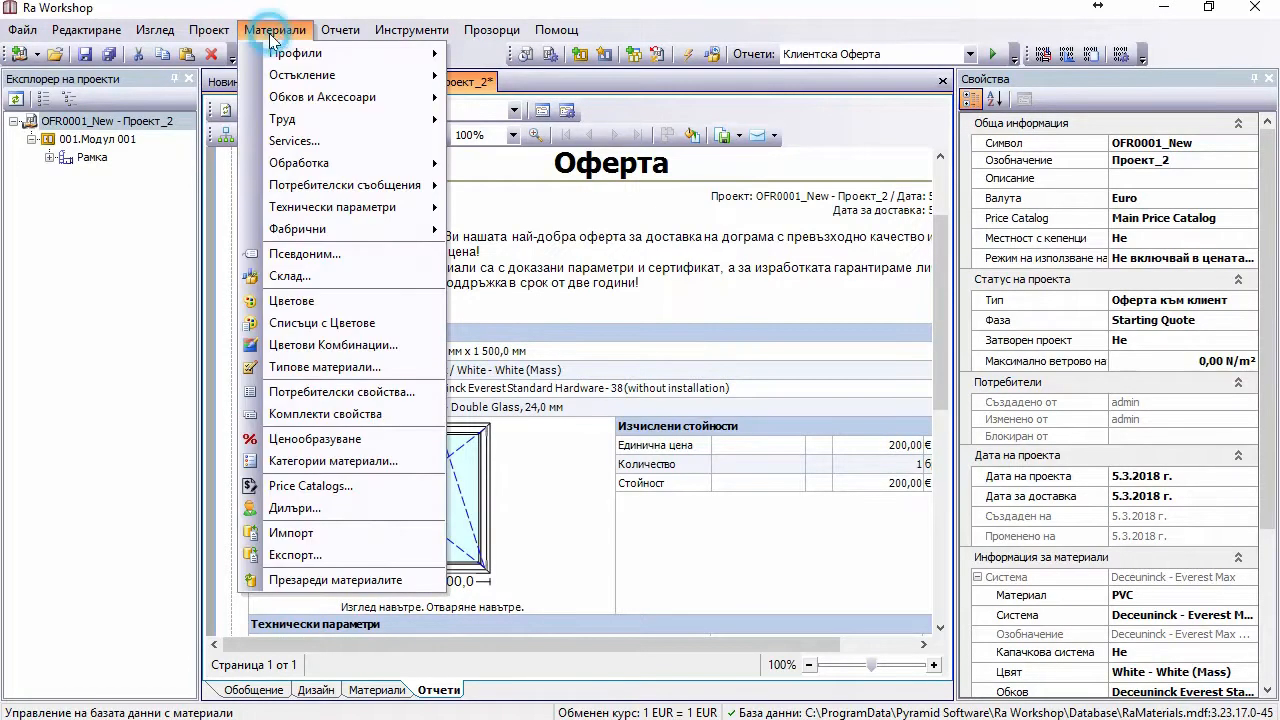
left_click(320, 346)
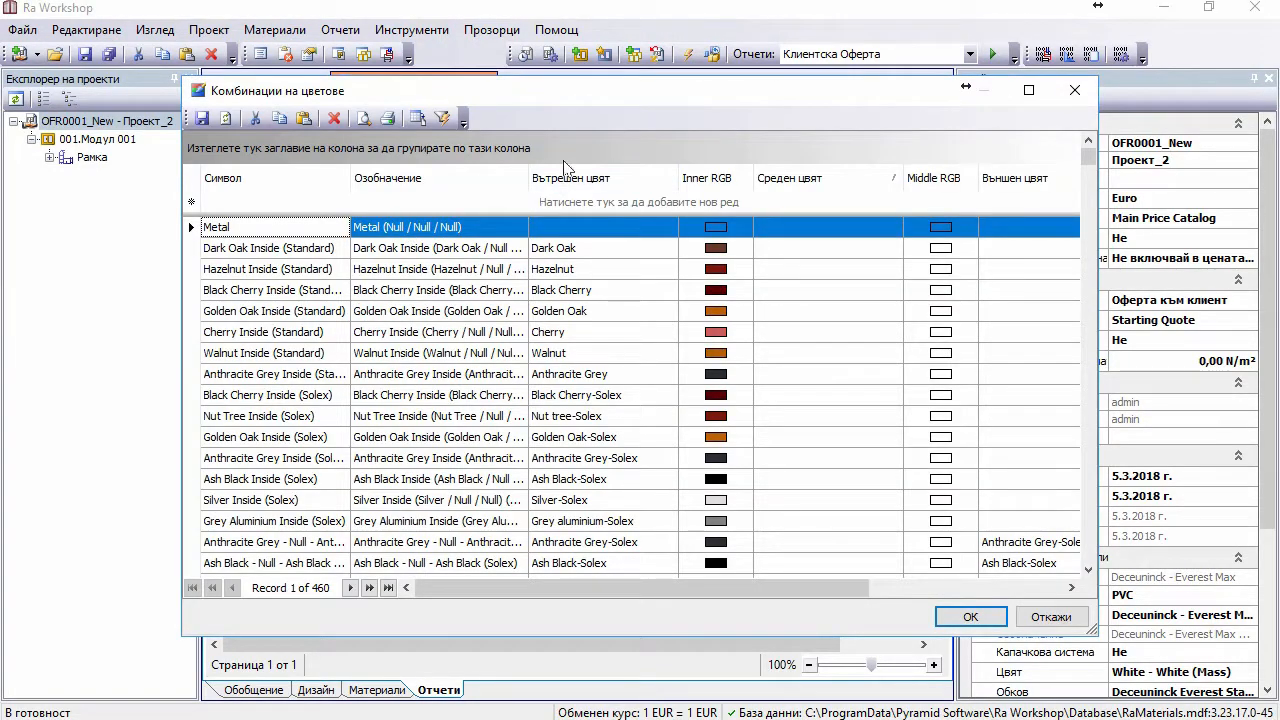
left_click_drag(540, 90, 691, 483)
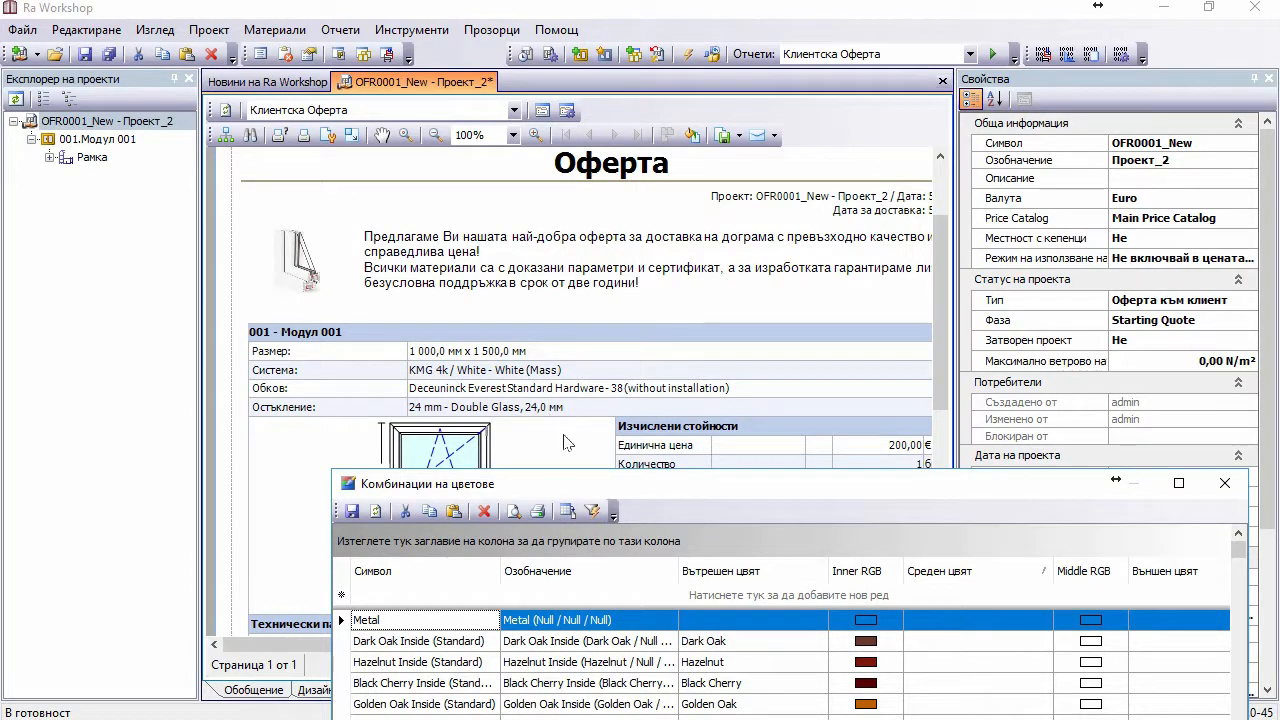
left_click_drag(639, 486, 537, 199)
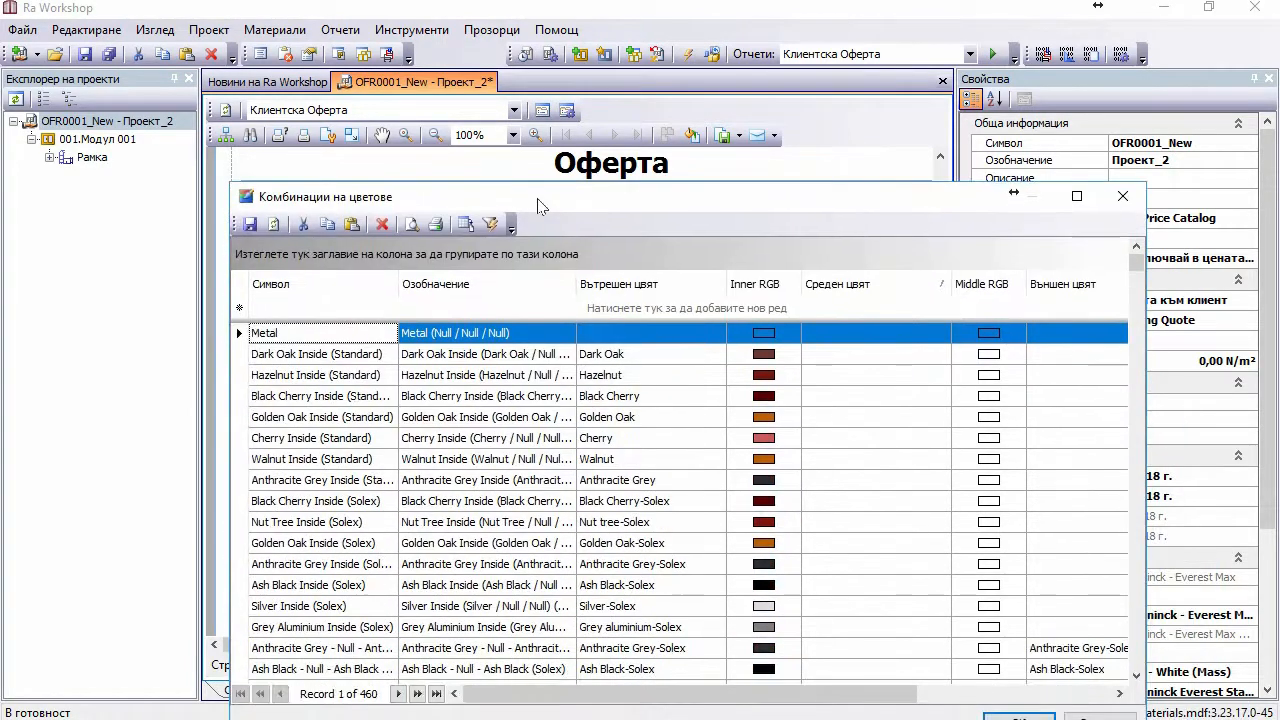
Step: Fit and sort the Означение column ascending, then scroll to the White - White (Mass) row
left_click(579, 287)
double_click(579, 286)
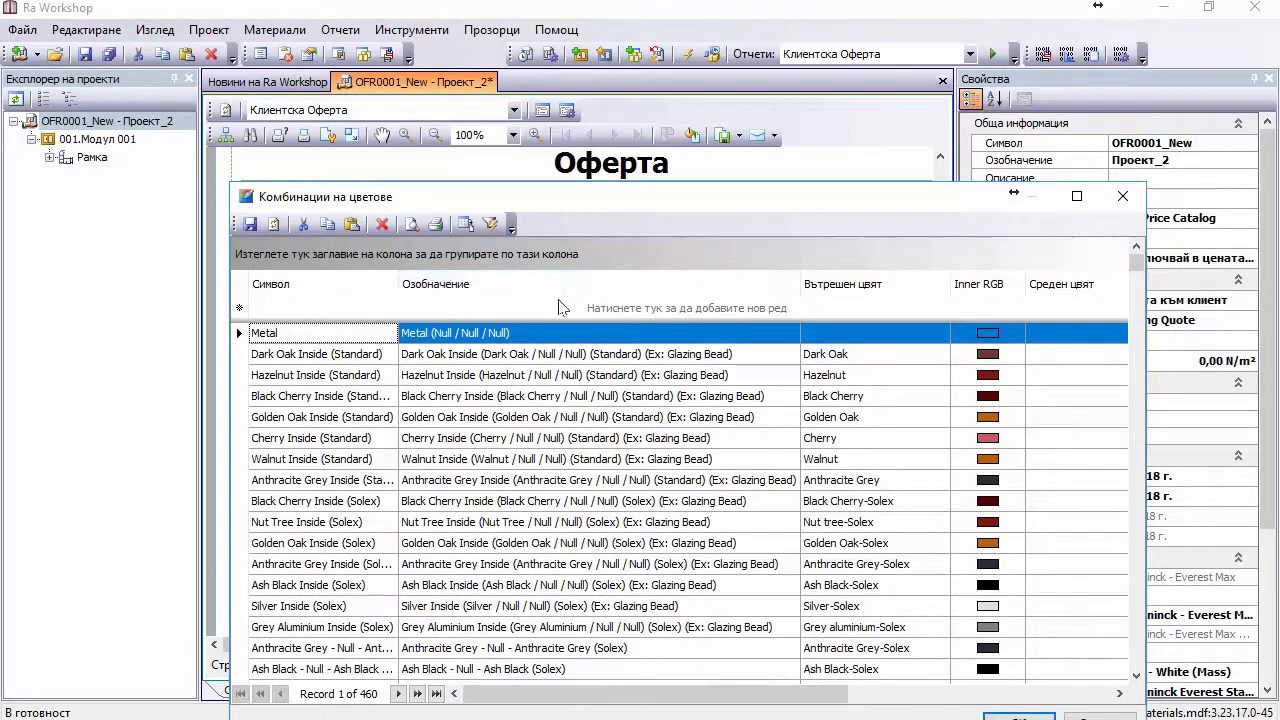
left_click(543, 286)
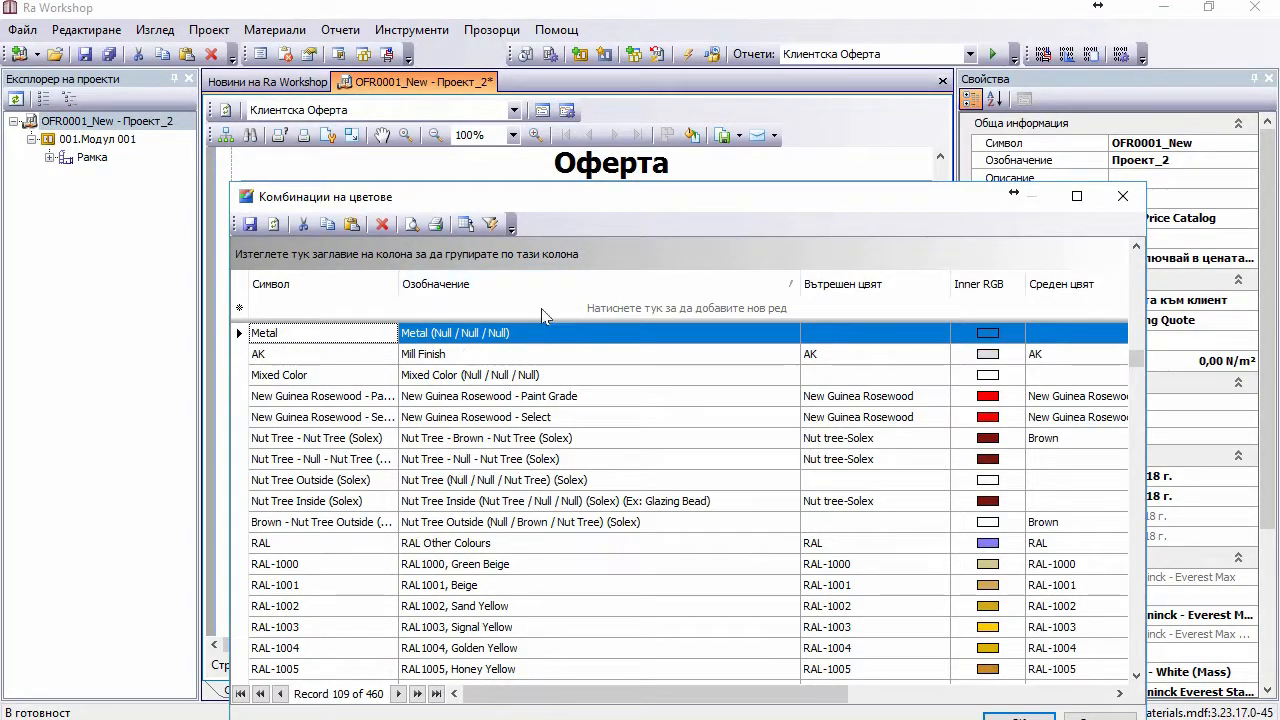
left_click(533, 290)
left_click(533, 290)
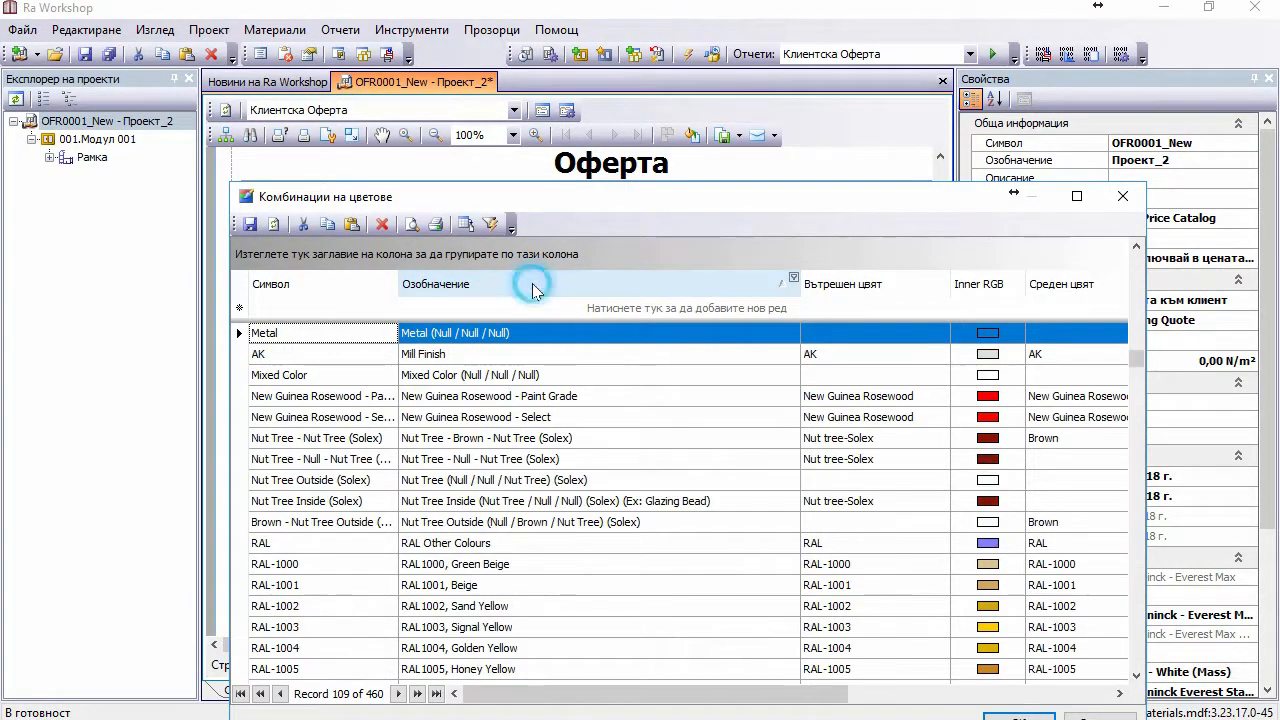
scroll(540, 367, "down", 20)
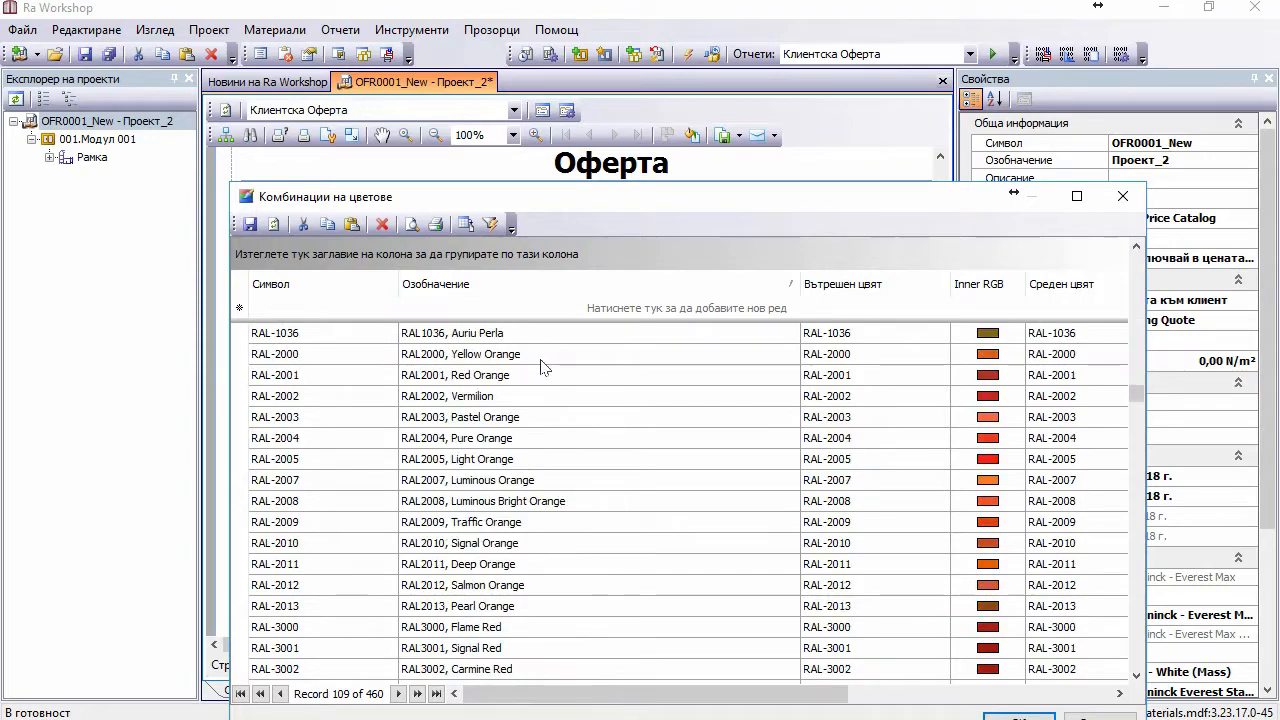
scroll(540, 367, "down", 20)
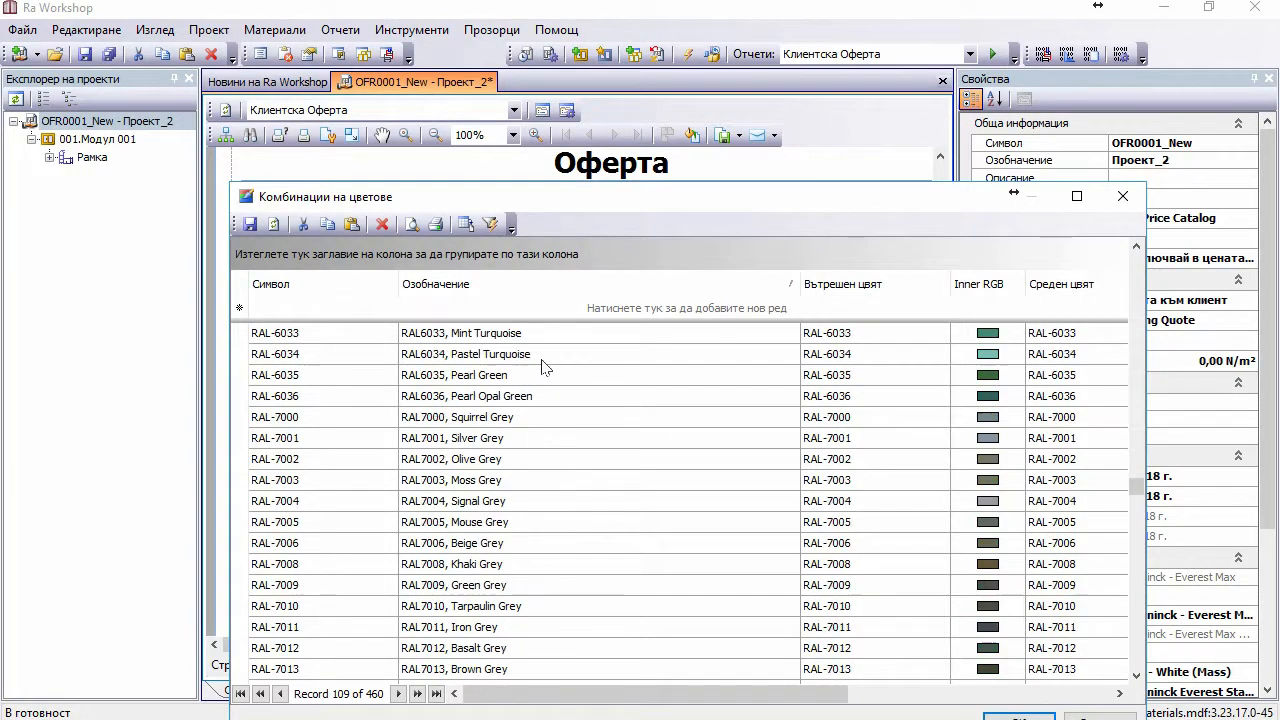
scroll(541, 367, "down", 10)
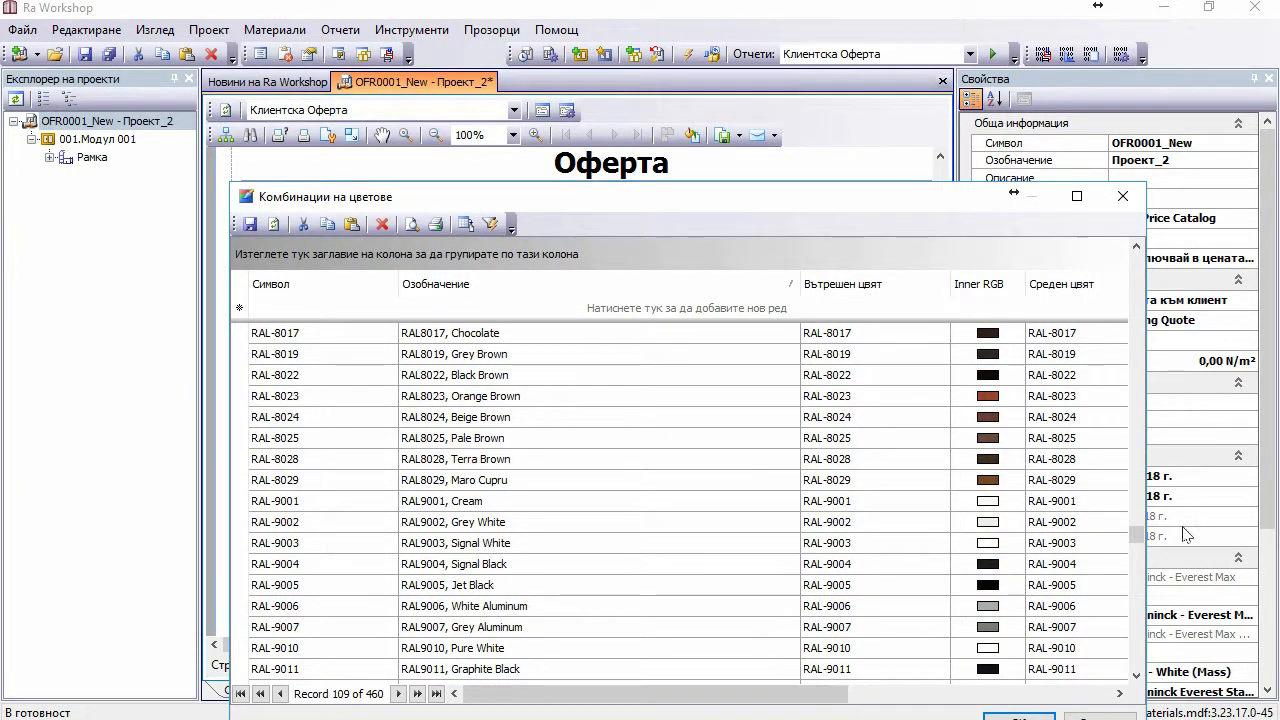
left_click_drag(1139, 533, 1137, 571)
scroll(1137, 571, "down", 1)
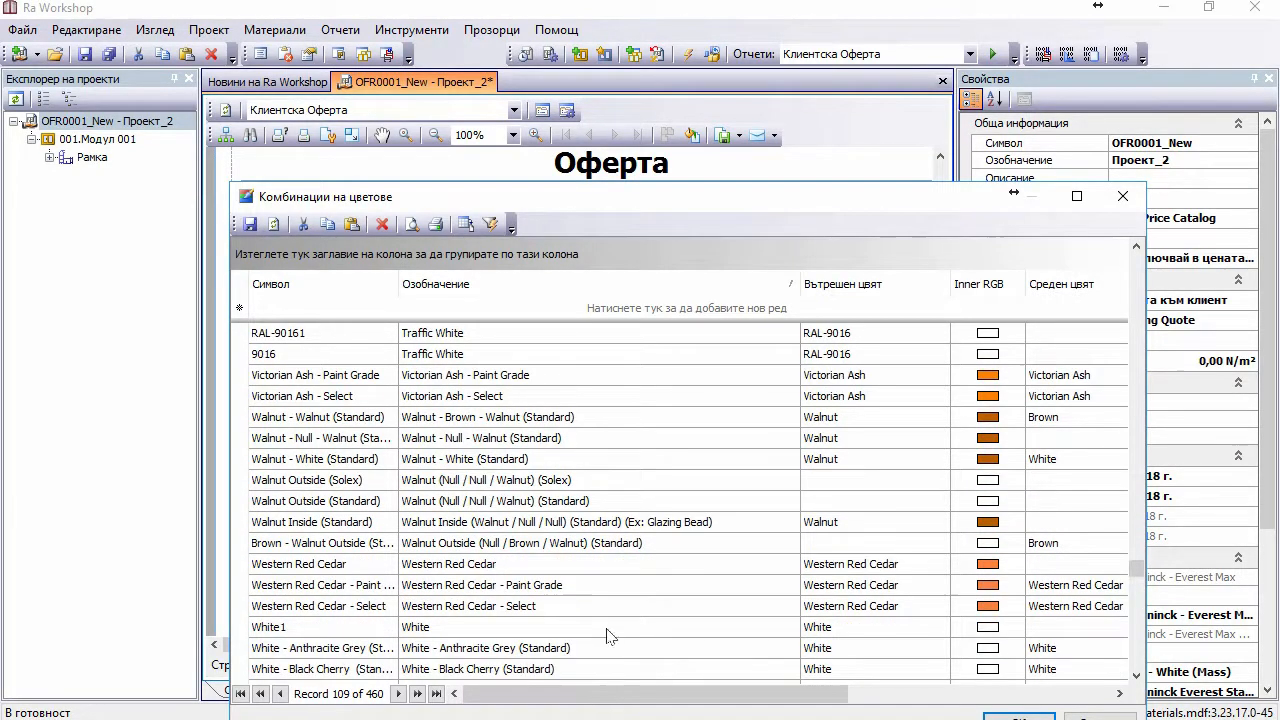
scroll(608, 636, "down", 5)
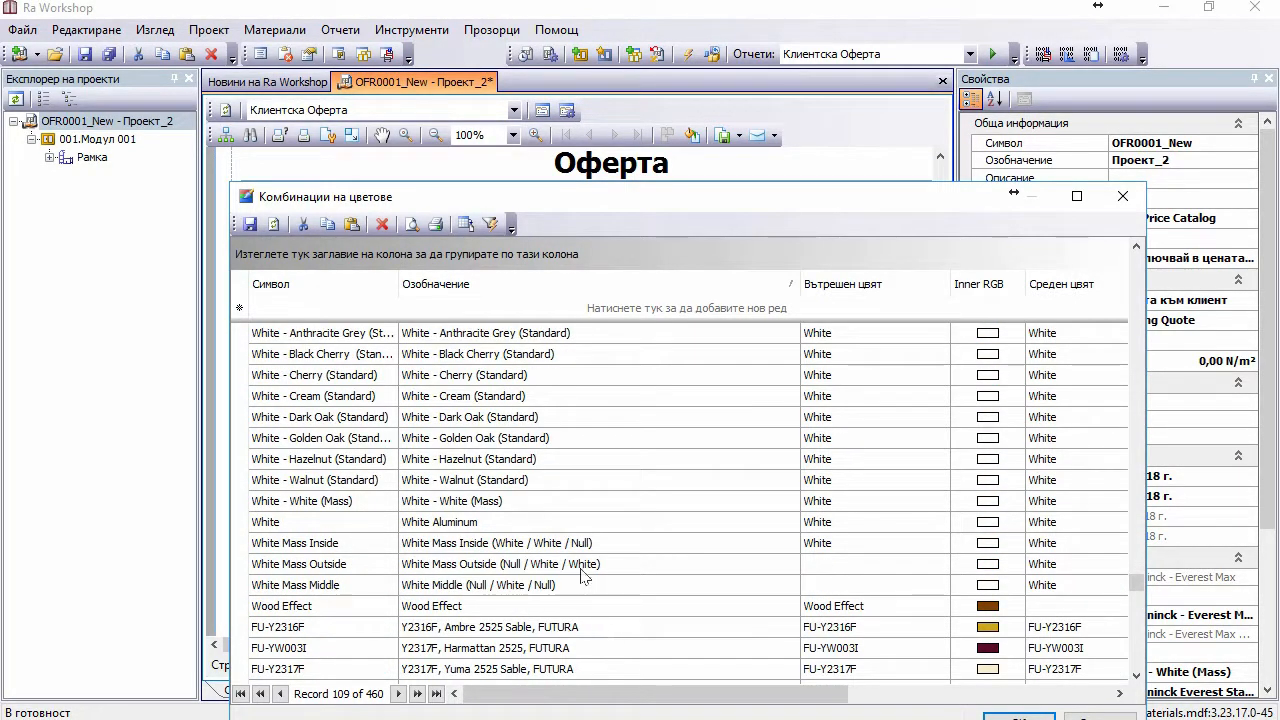
Step: Set the White - White (Mass) designation to Бяло, accept the project update, and save Проект_2
left_click(442, 501)
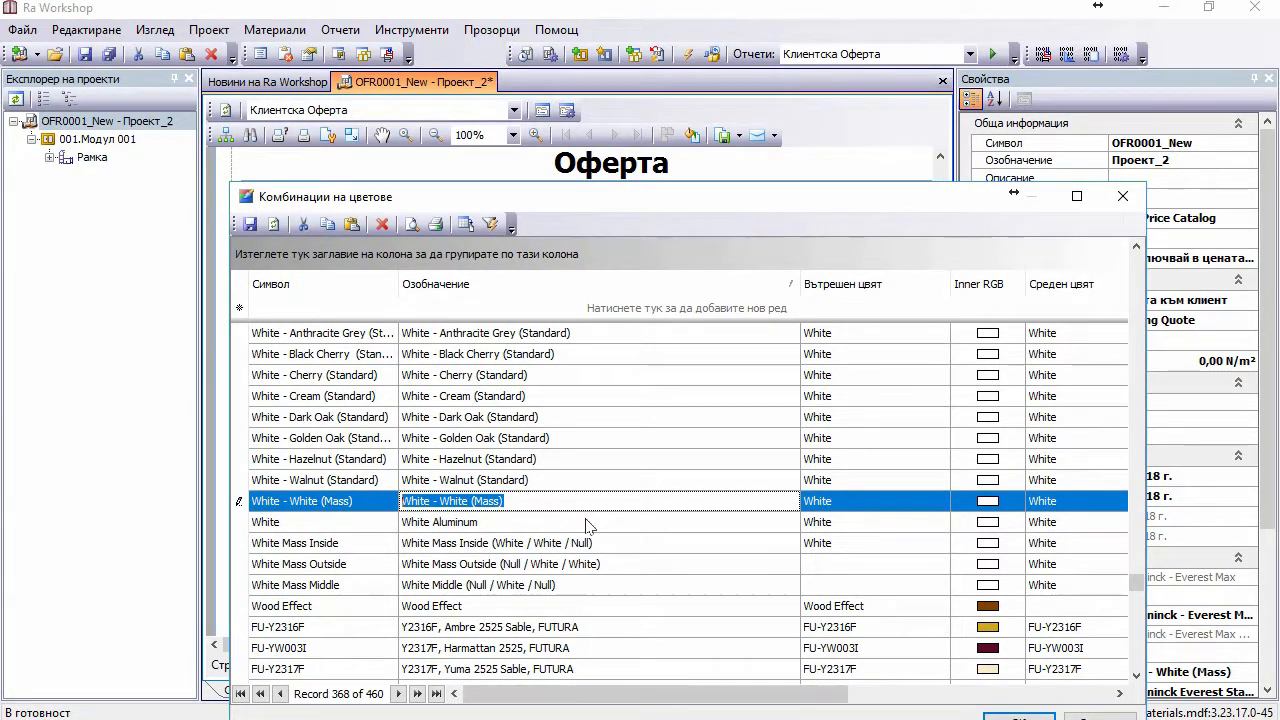
type("B")
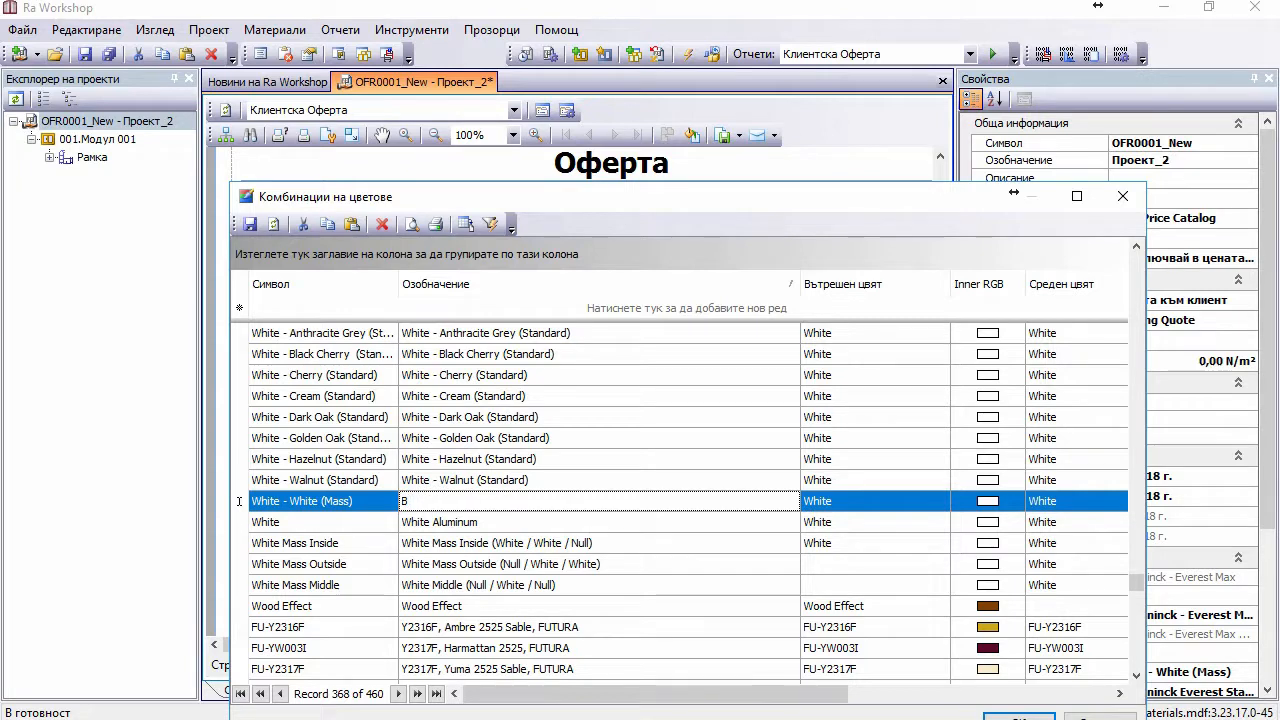
type("ело")
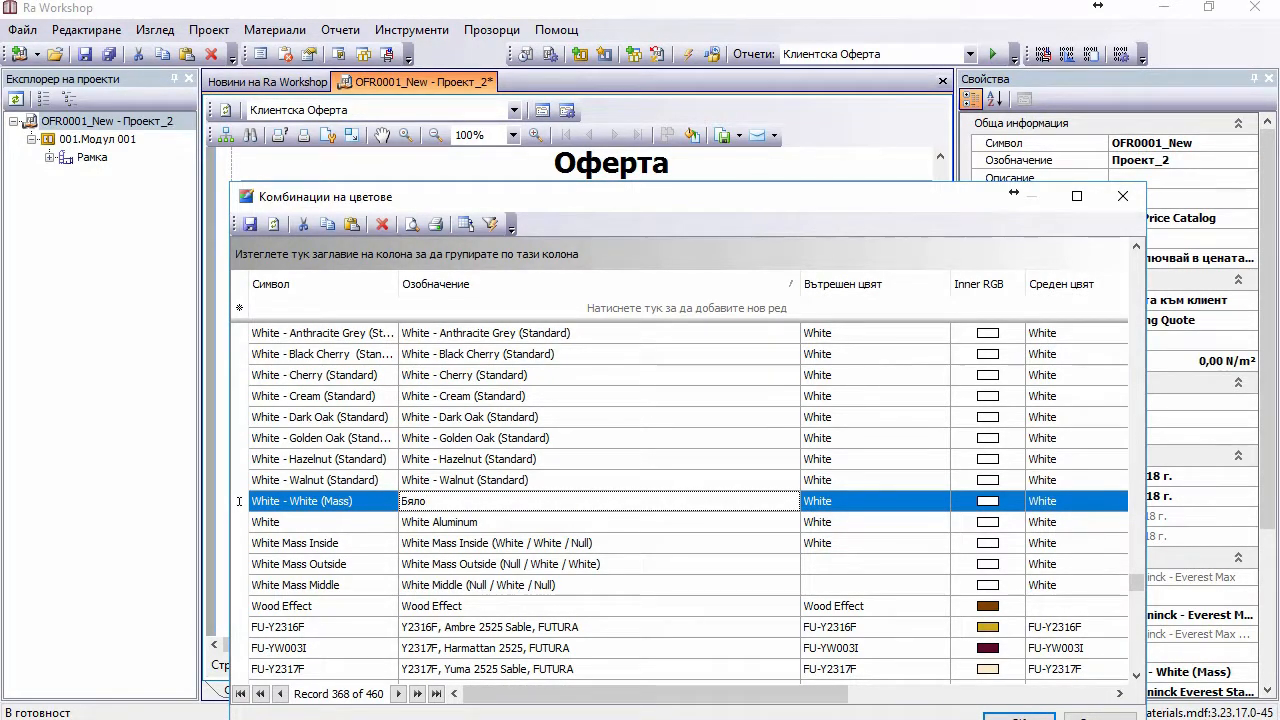
left_click(998, 716)
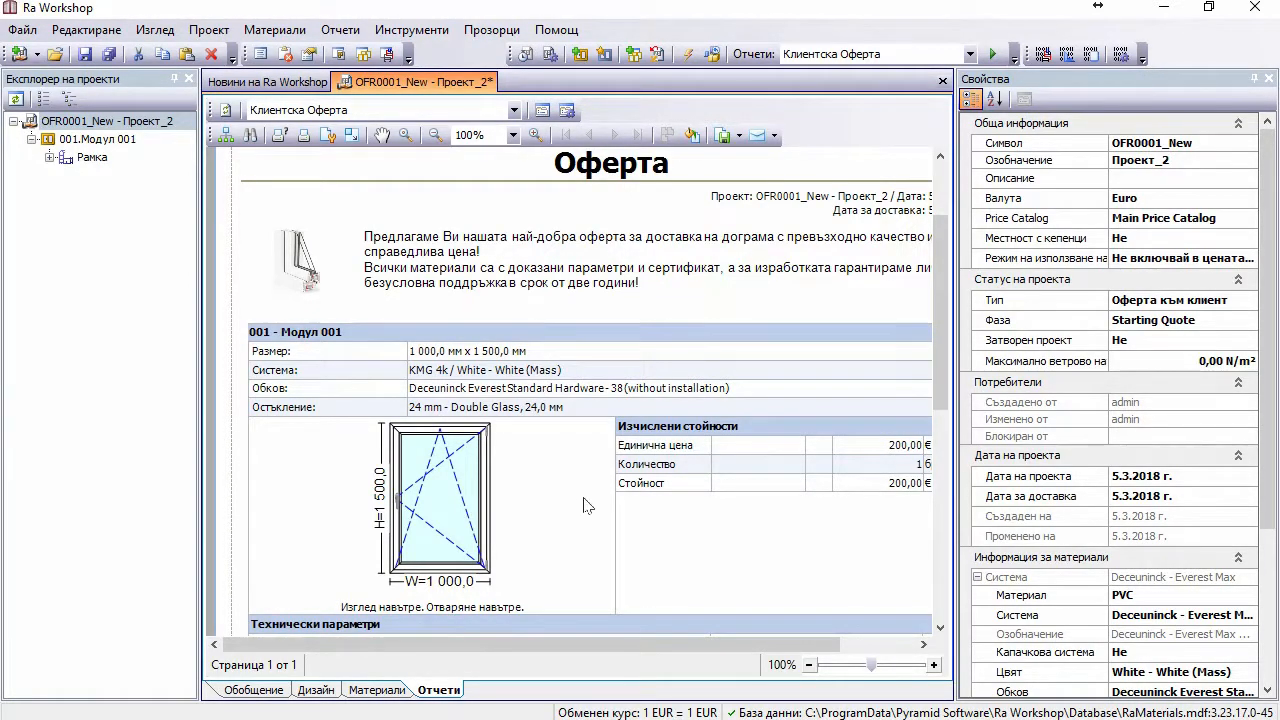
left_click(664, 393)
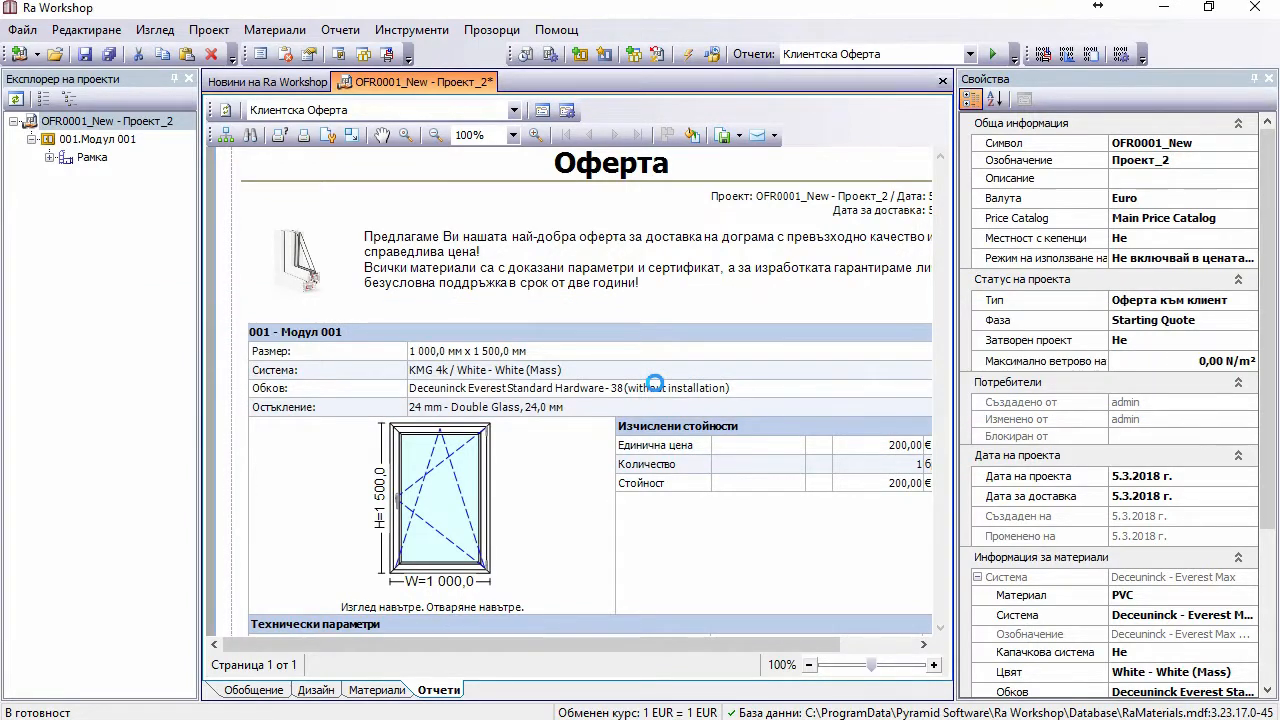
scroll(668, 398, "down", 1)
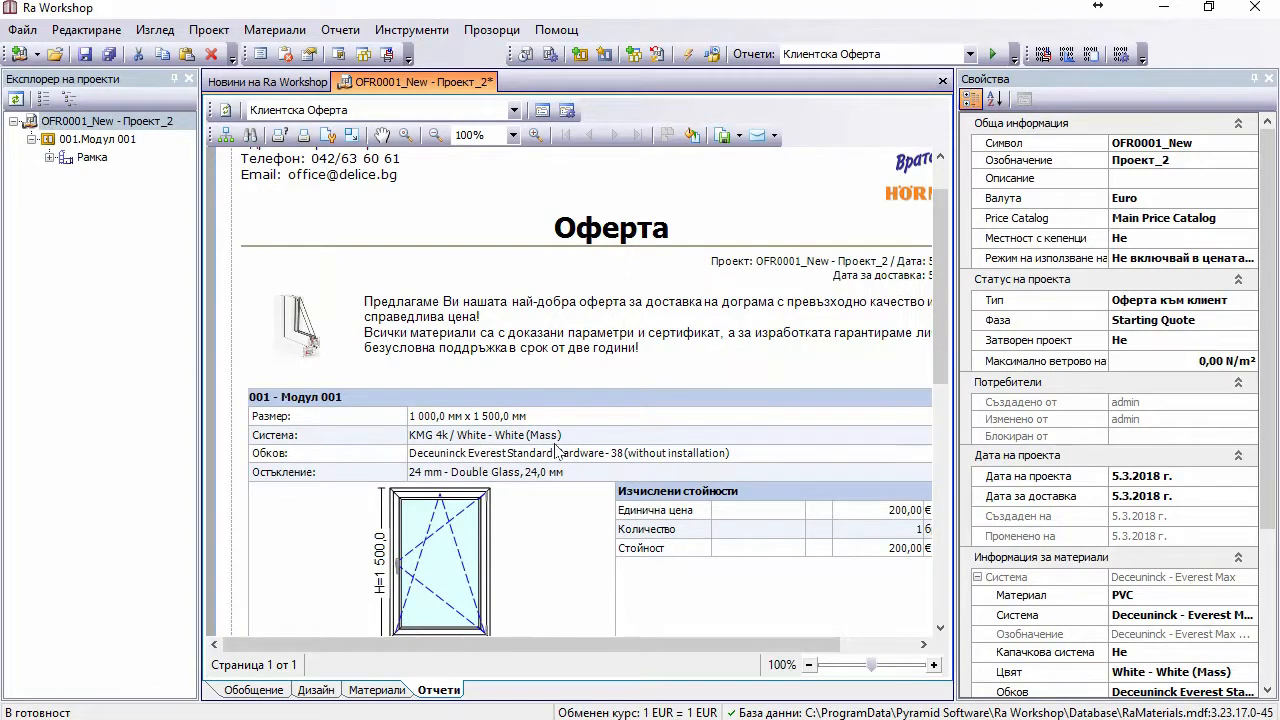
left_click(86, 46)
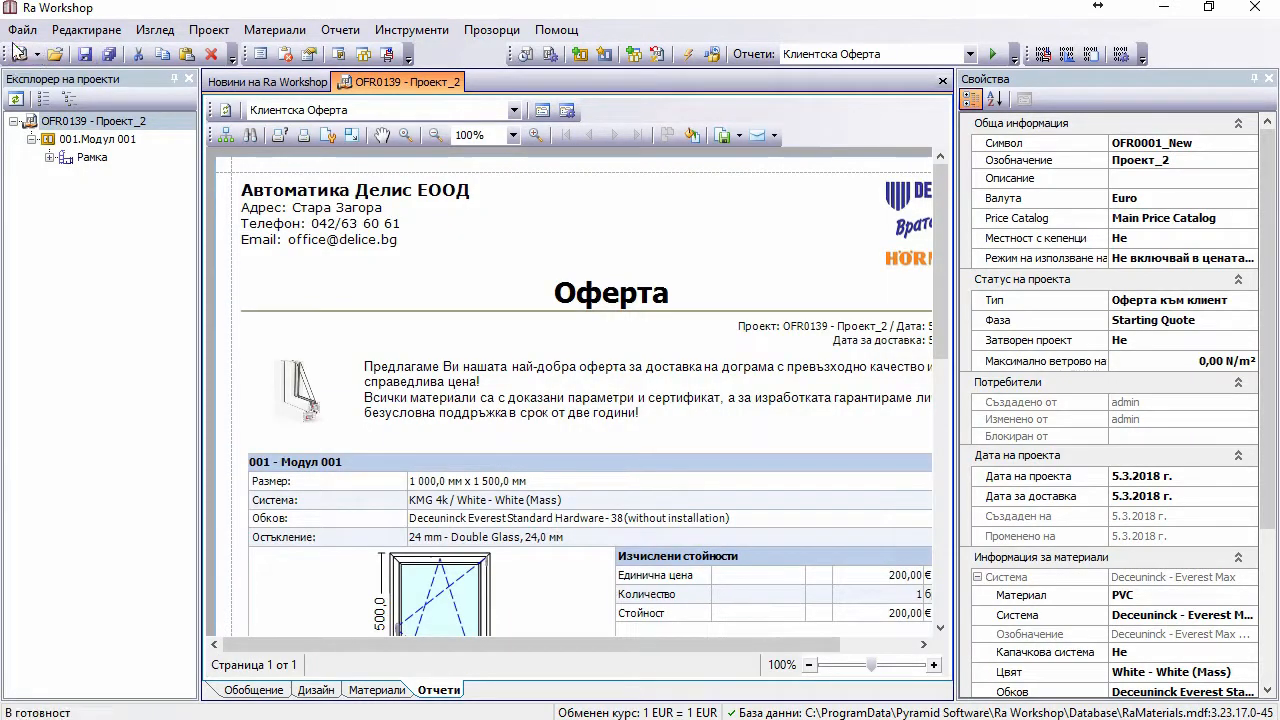
Step: Run Материали > Презареди материалите and accept updating the project with the reloaded data
left_click(262, 35)
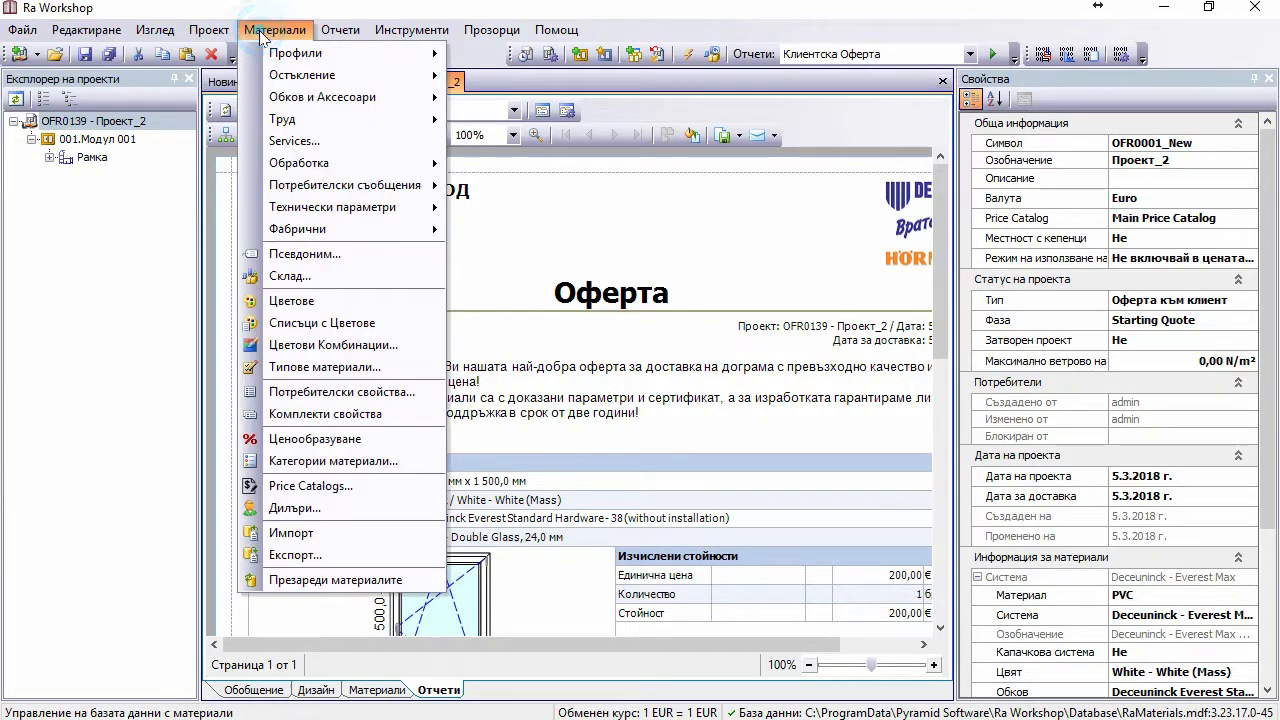
left_click(329, 587)
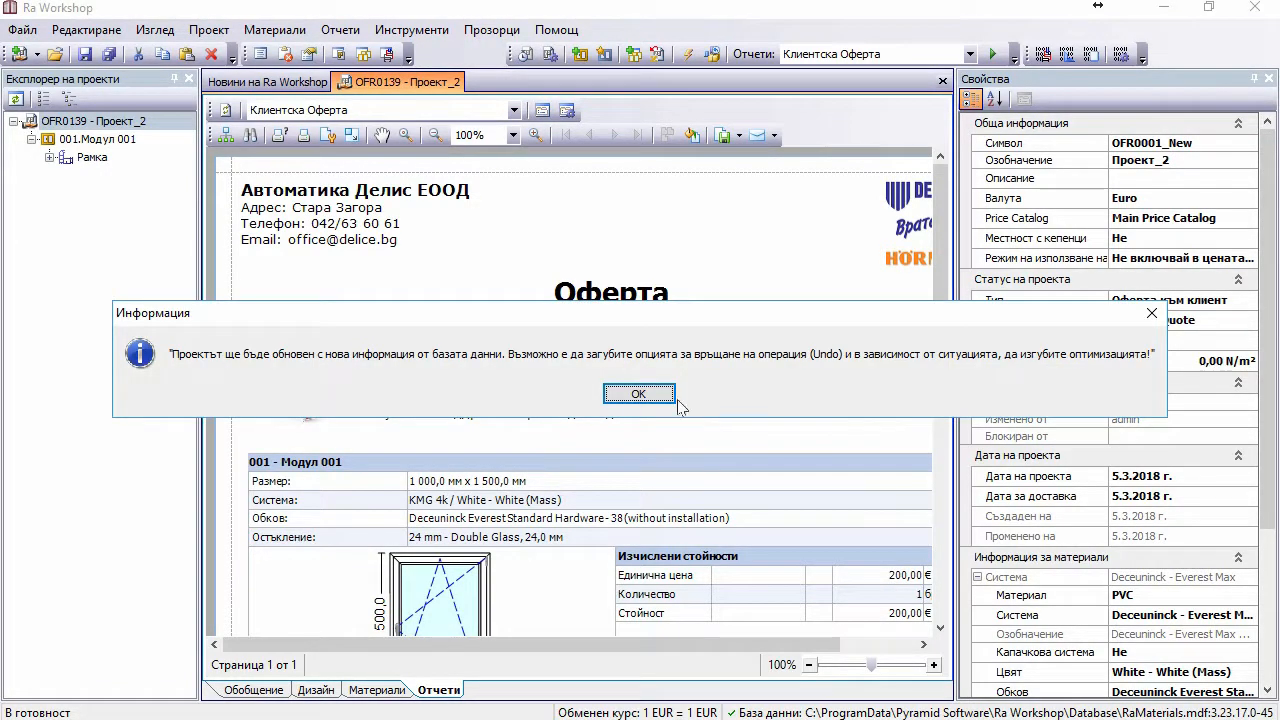
left_click(670, 396)
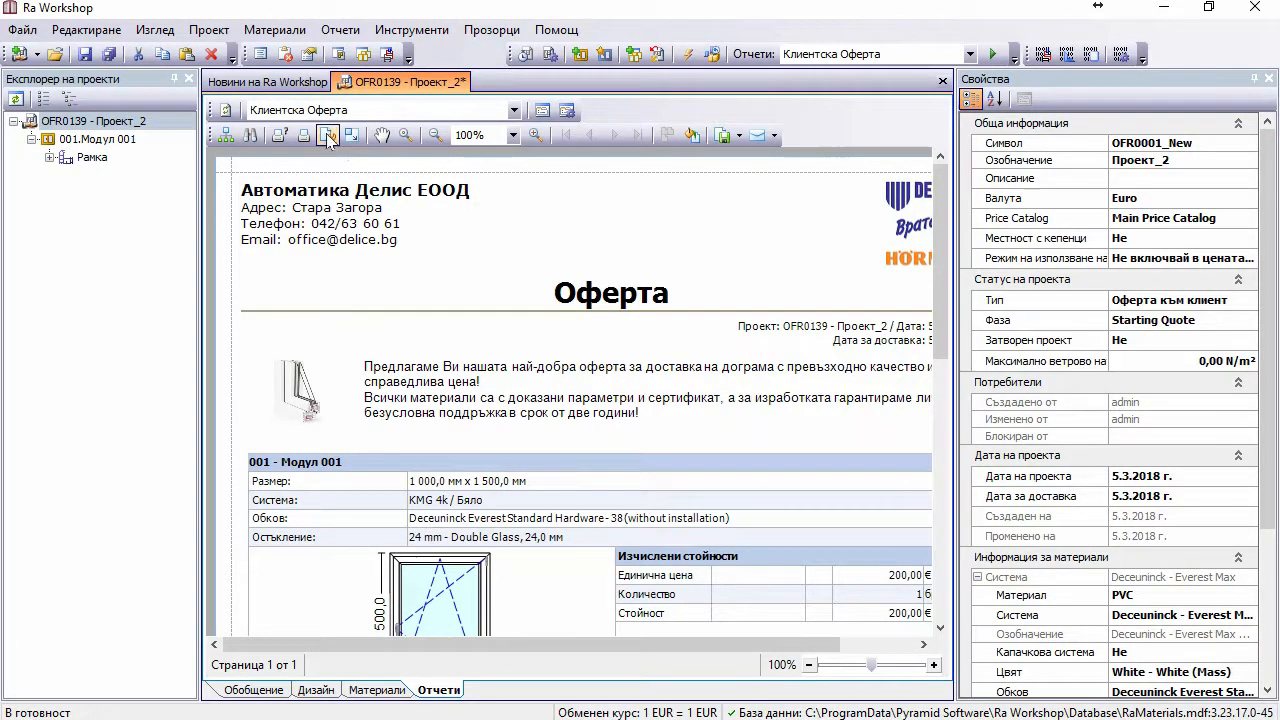
left_click(265, 30)
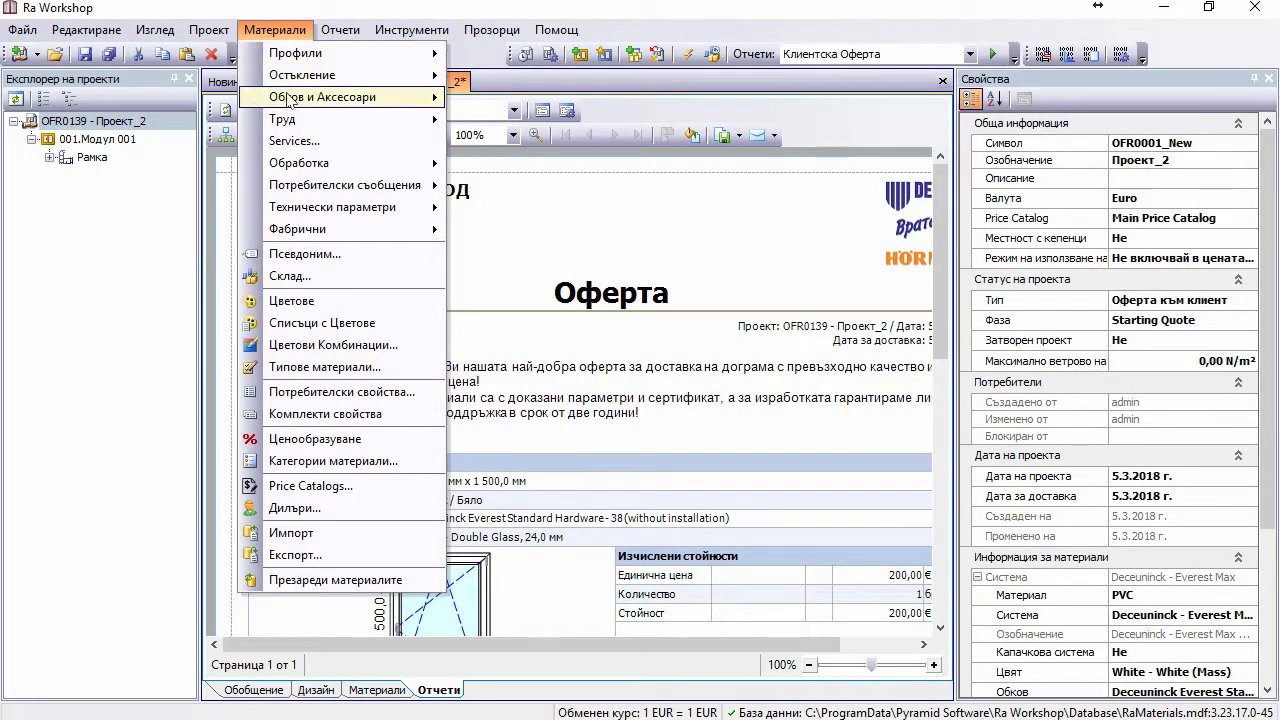
Step: Open the hardware system plans list and sort it by designation
mouse_move(286, 97)
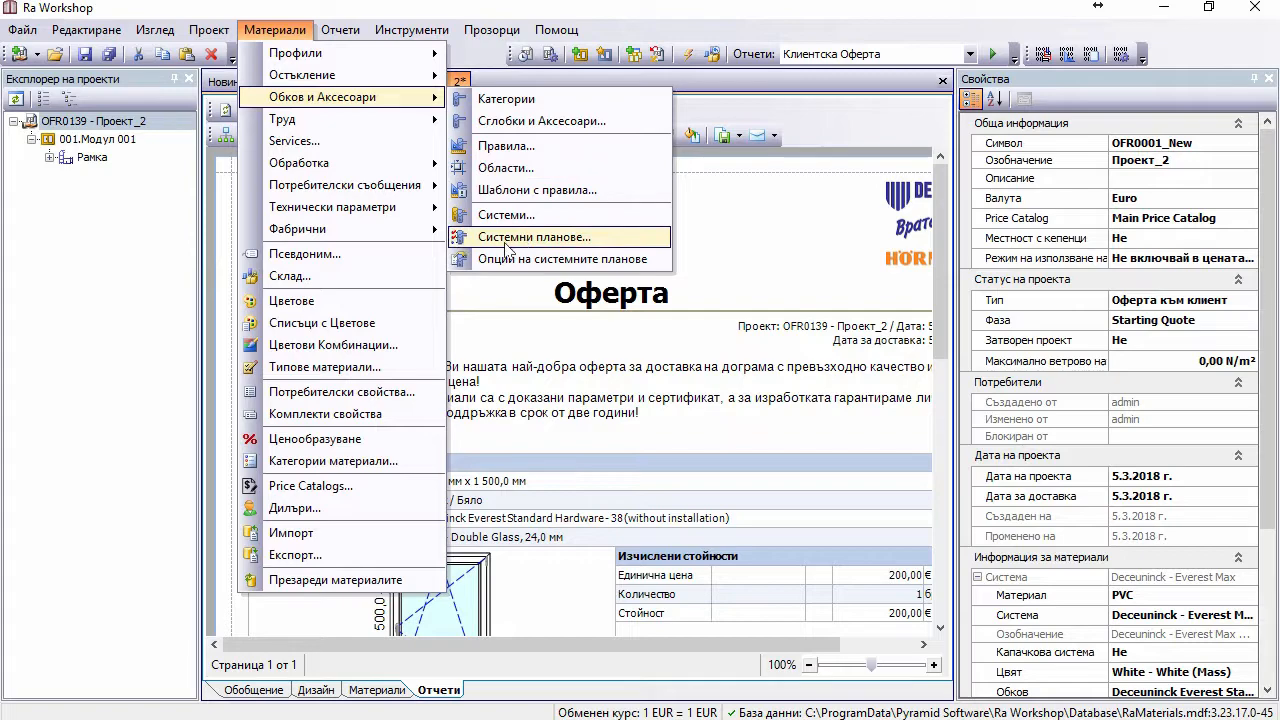
left_click(537, 247)
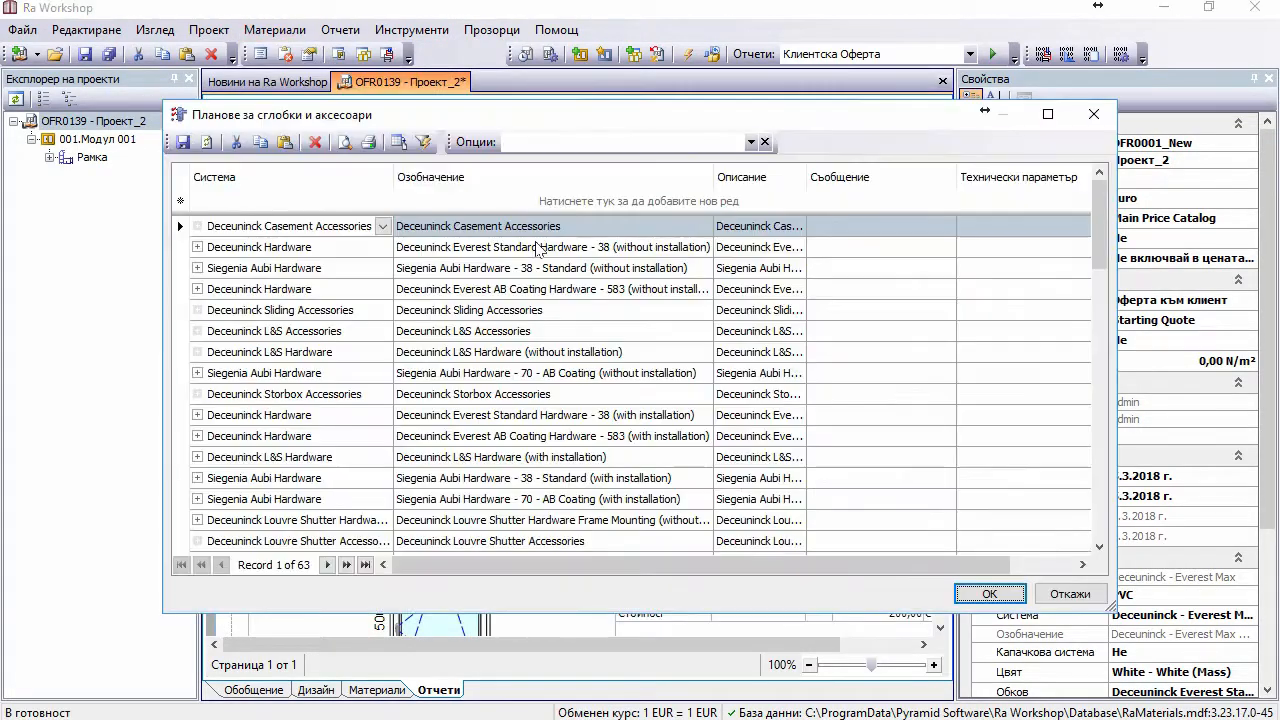
left_click_drag(458, 108, 580, 3)
double_click(580, 4)
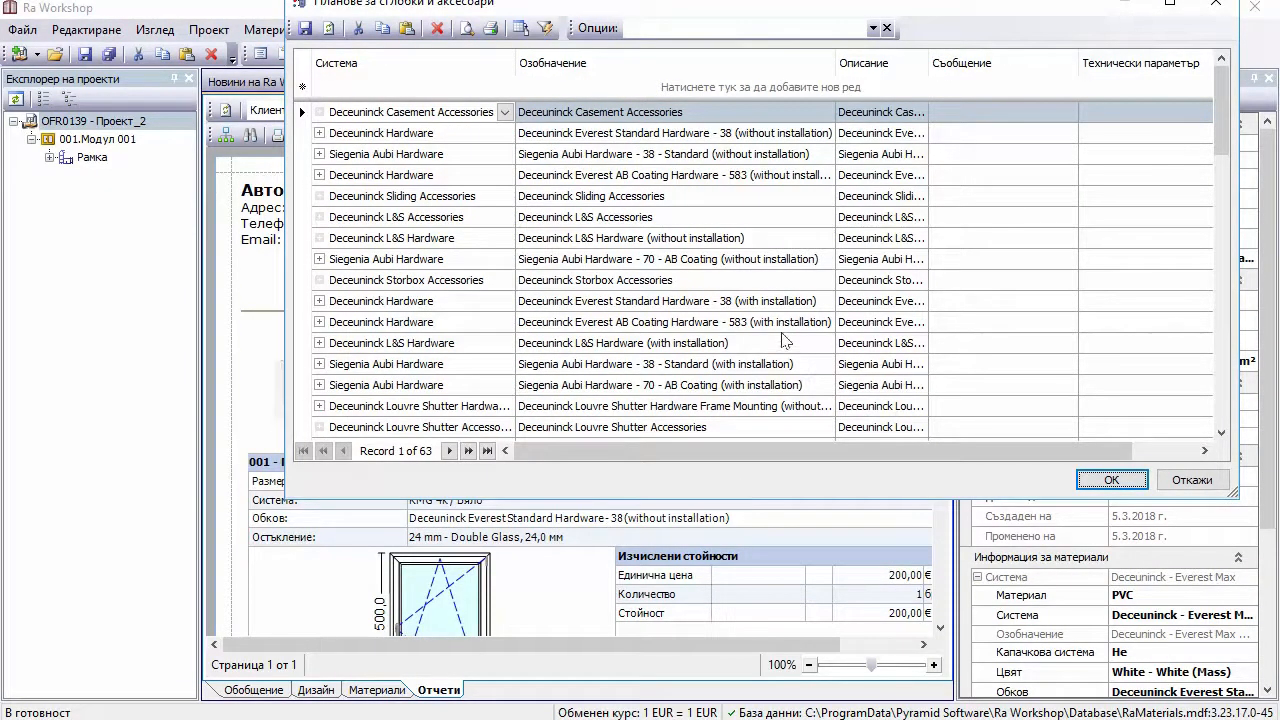
left_click(632, 63)
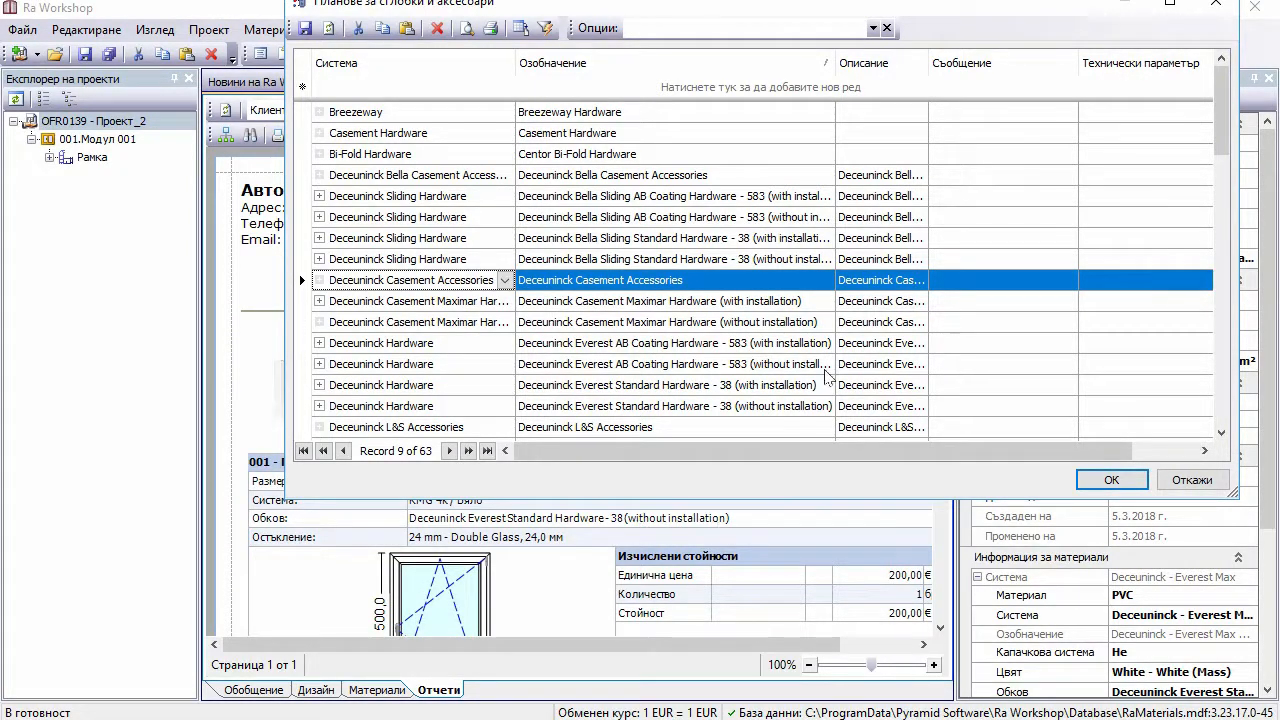
Step: Rename the Deceuninck Everest Standard Hardware - 38 designation to Siegenia, save, and close the catalogue
left_click(755, 406)
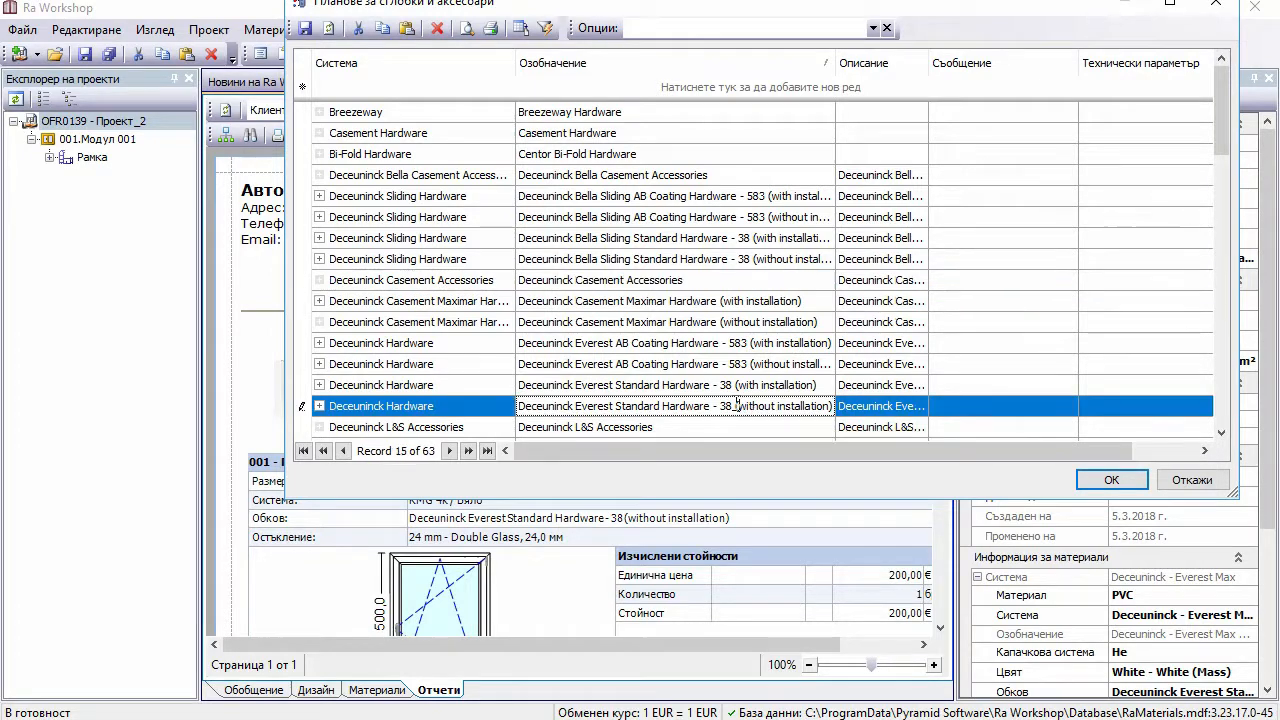
left_click(681, 404)
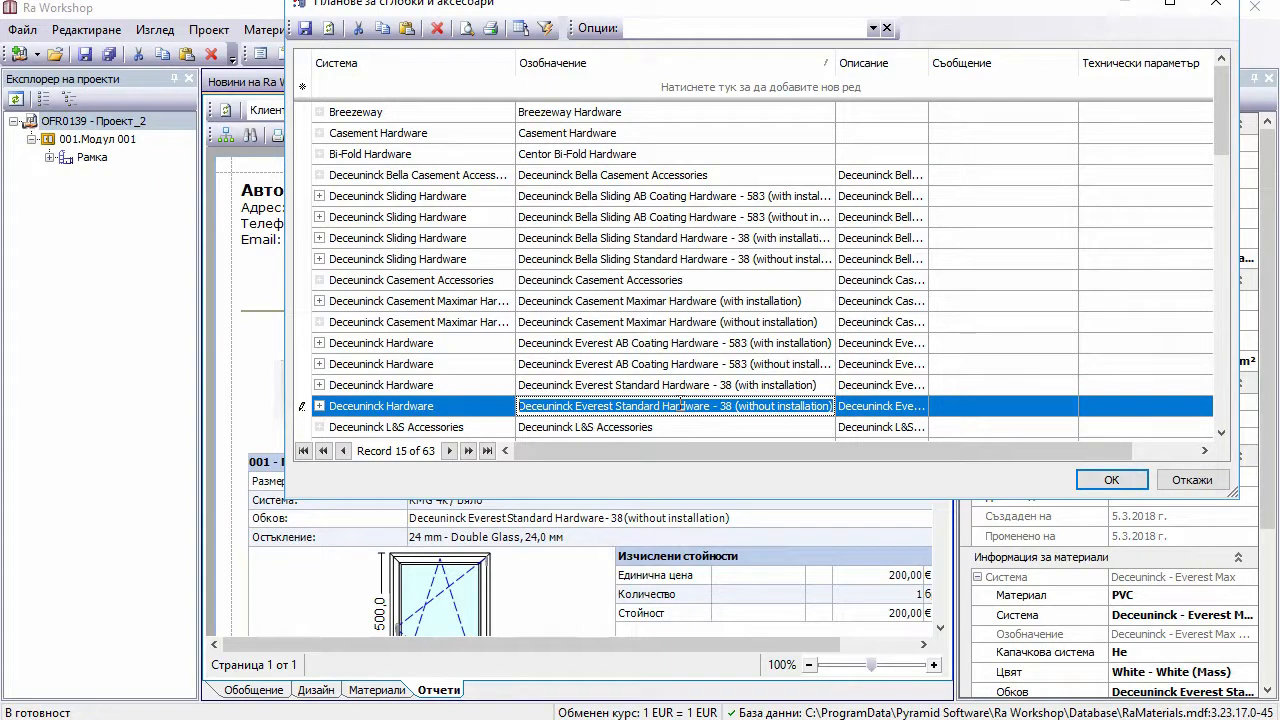
type("C")
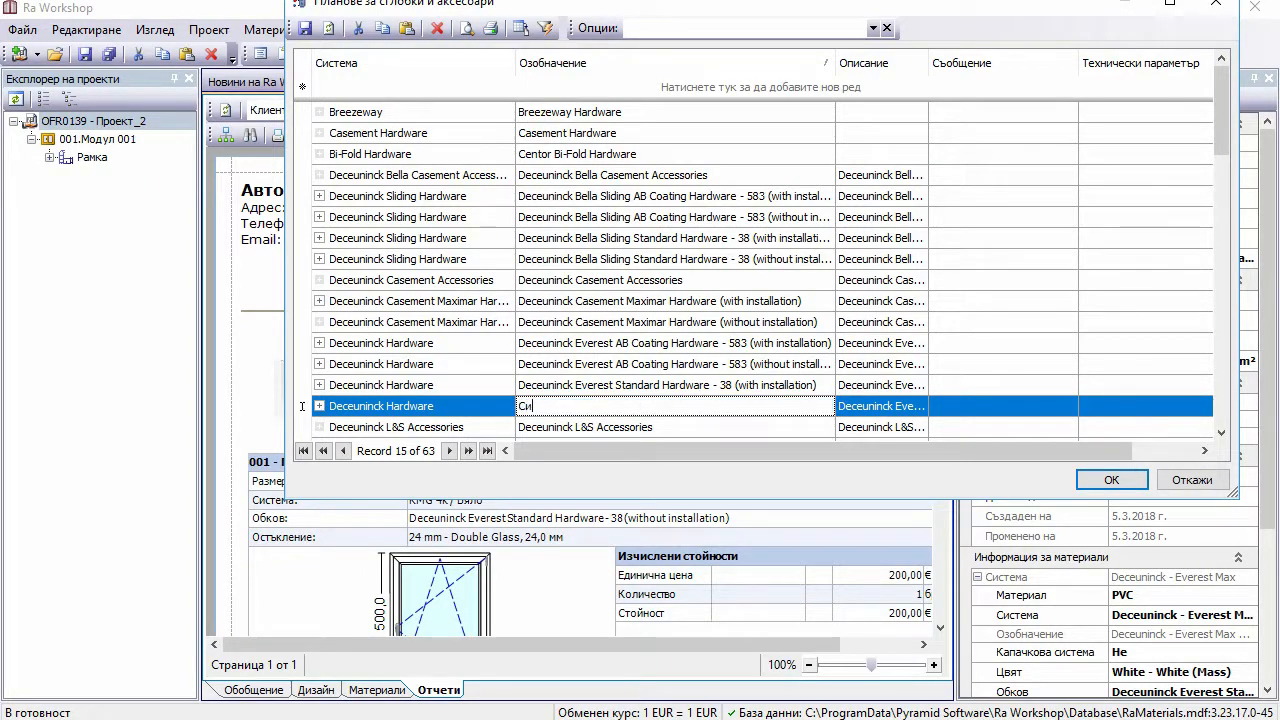
key("BackSpace")
key("BackSpace")
type("Siegeni")
left_click(302, 34)
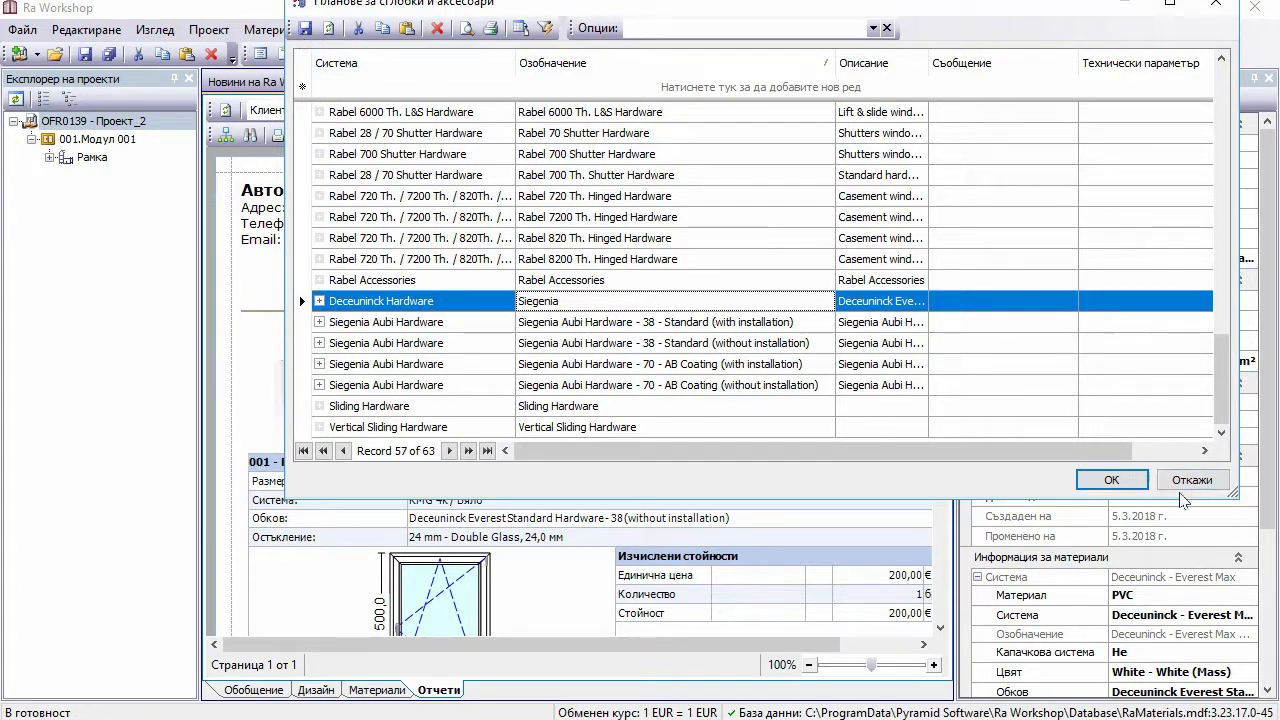
left_click(1142, 486)
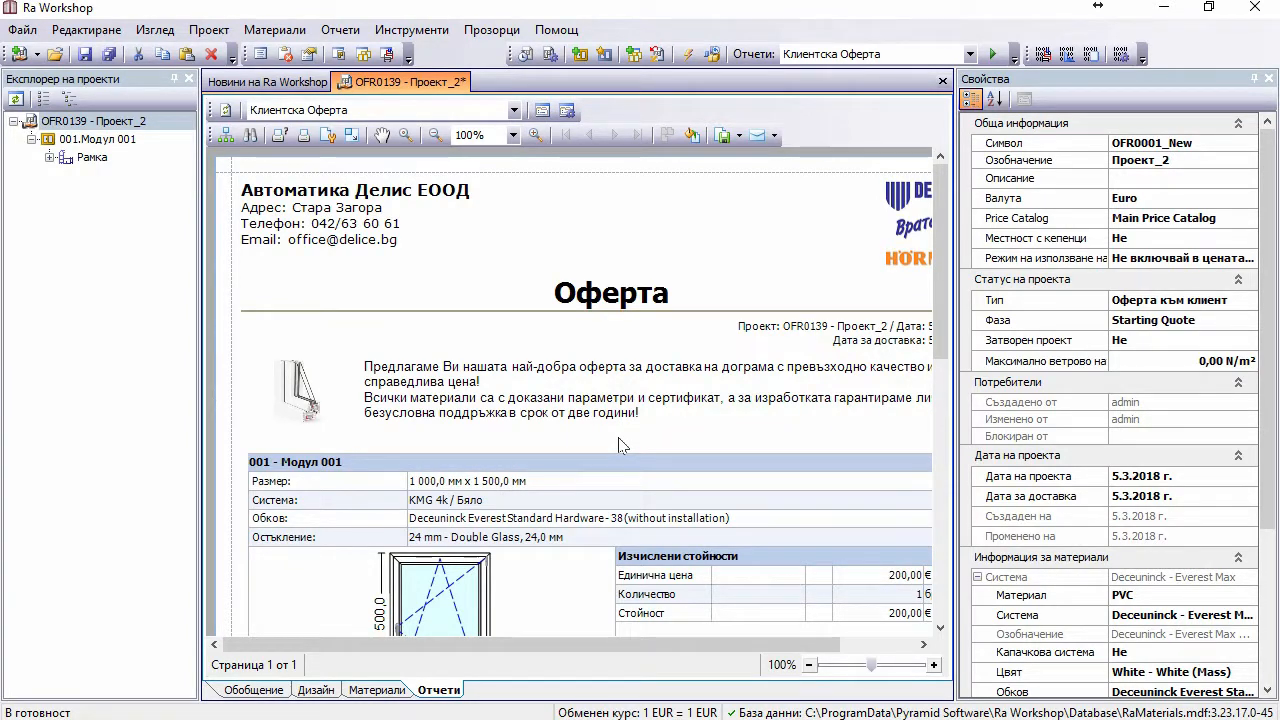
Step: Reload materials with F5 and confirm updating the project from the database
key("F5")
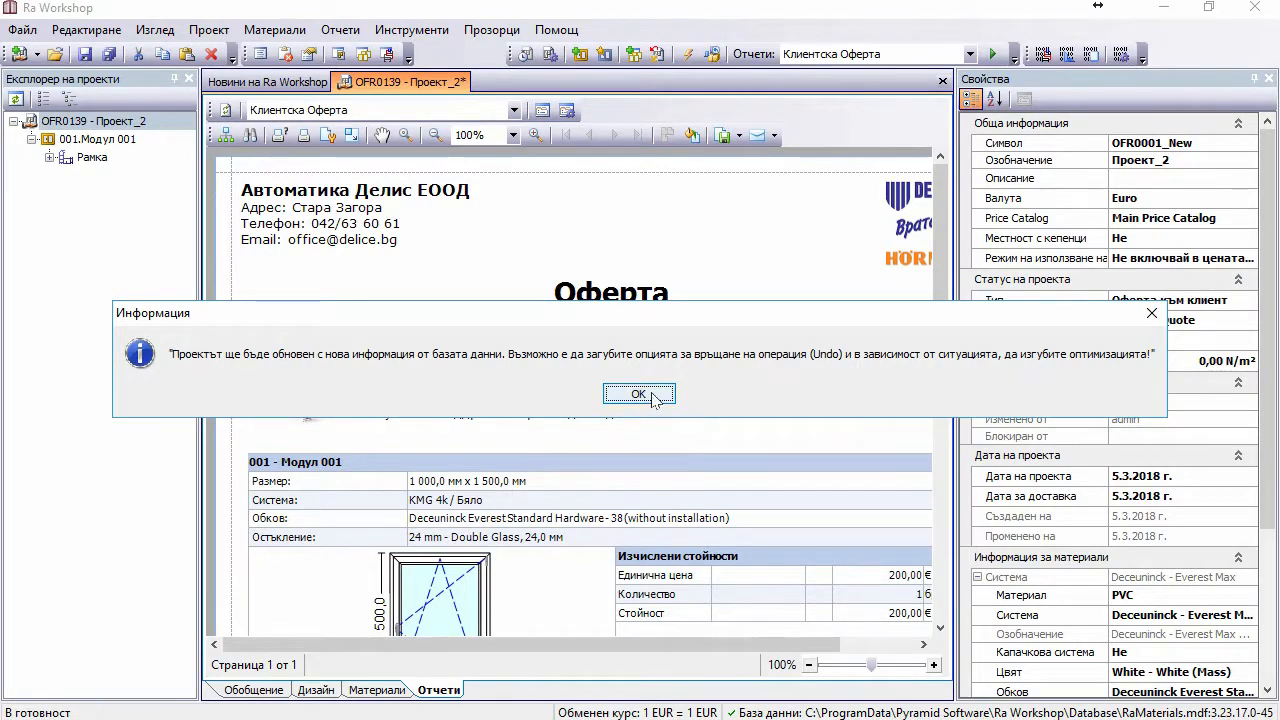
left_click(638, 393)
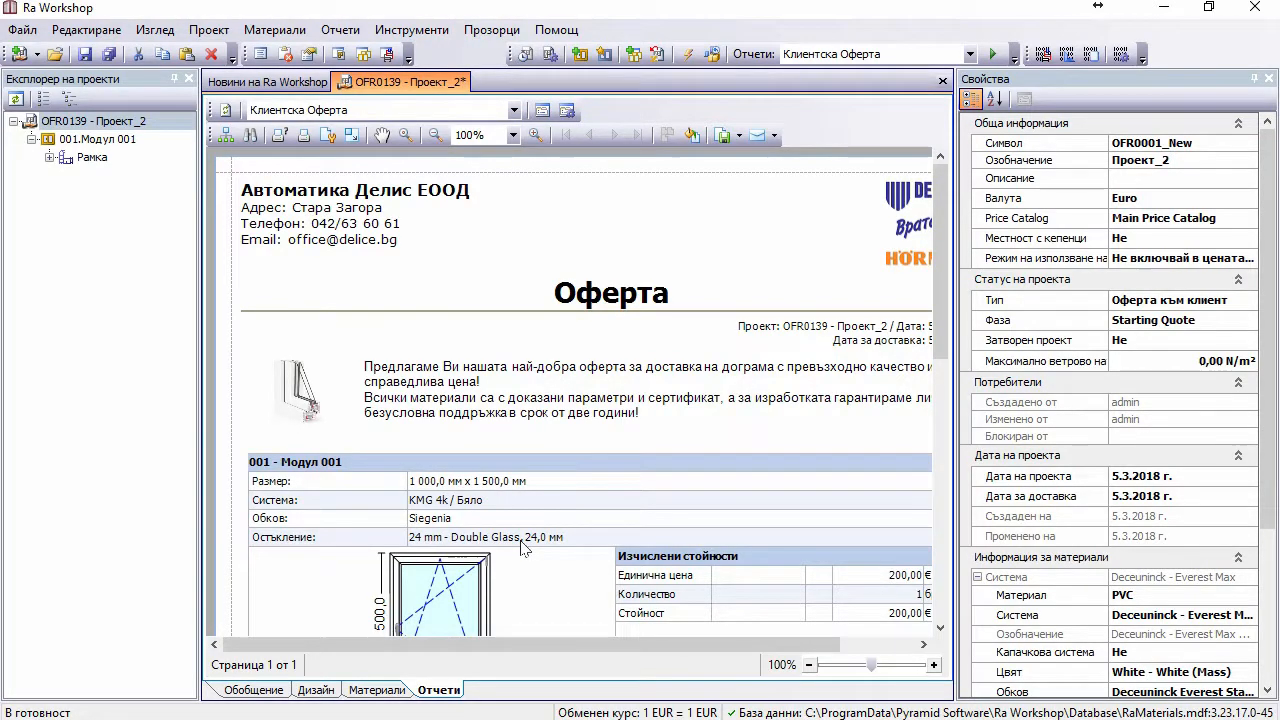
Step: Open the Остъкление glazing catalog full screen and sort it by Обозначение
left_click(290, 34)
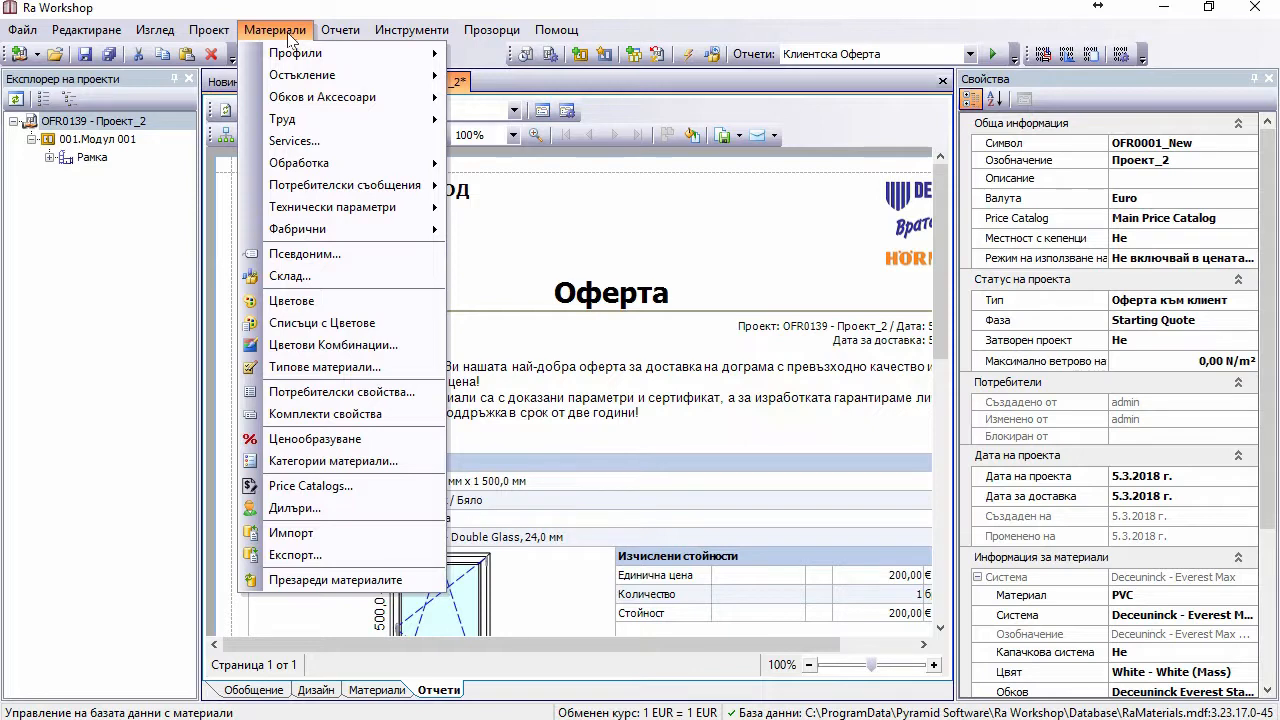
left_click(297, 78)
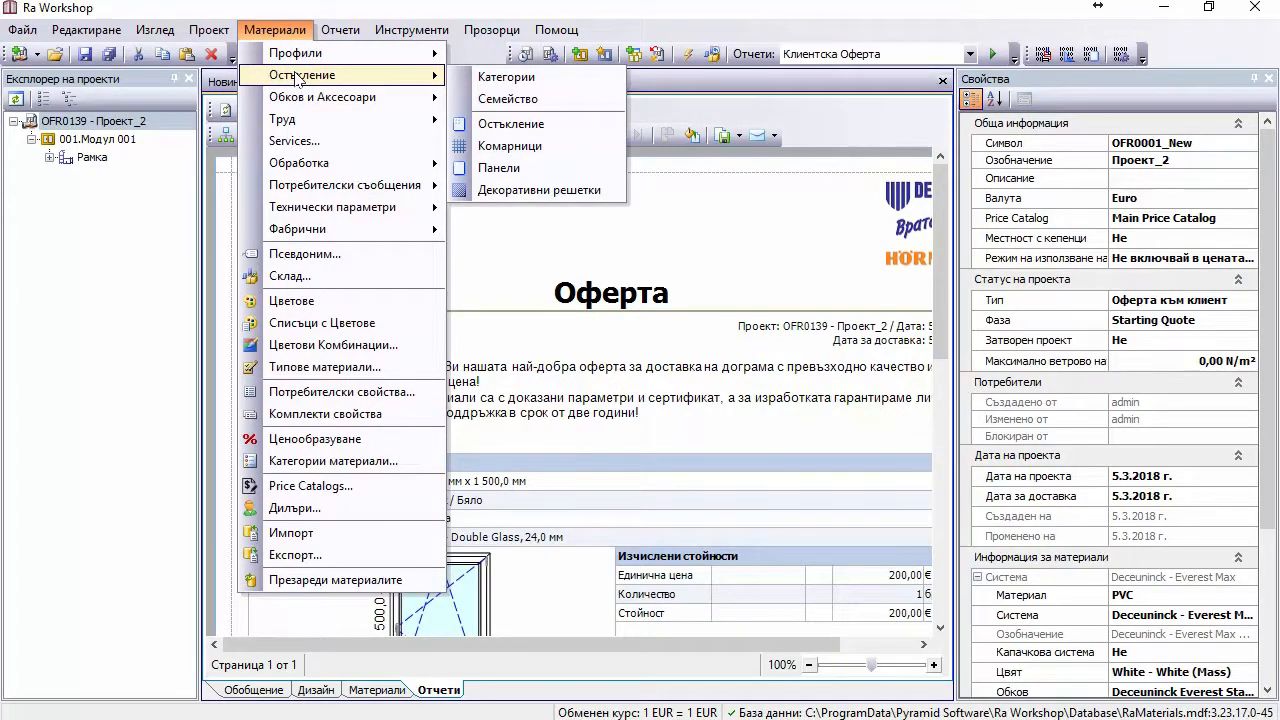
left_click(537, 133)
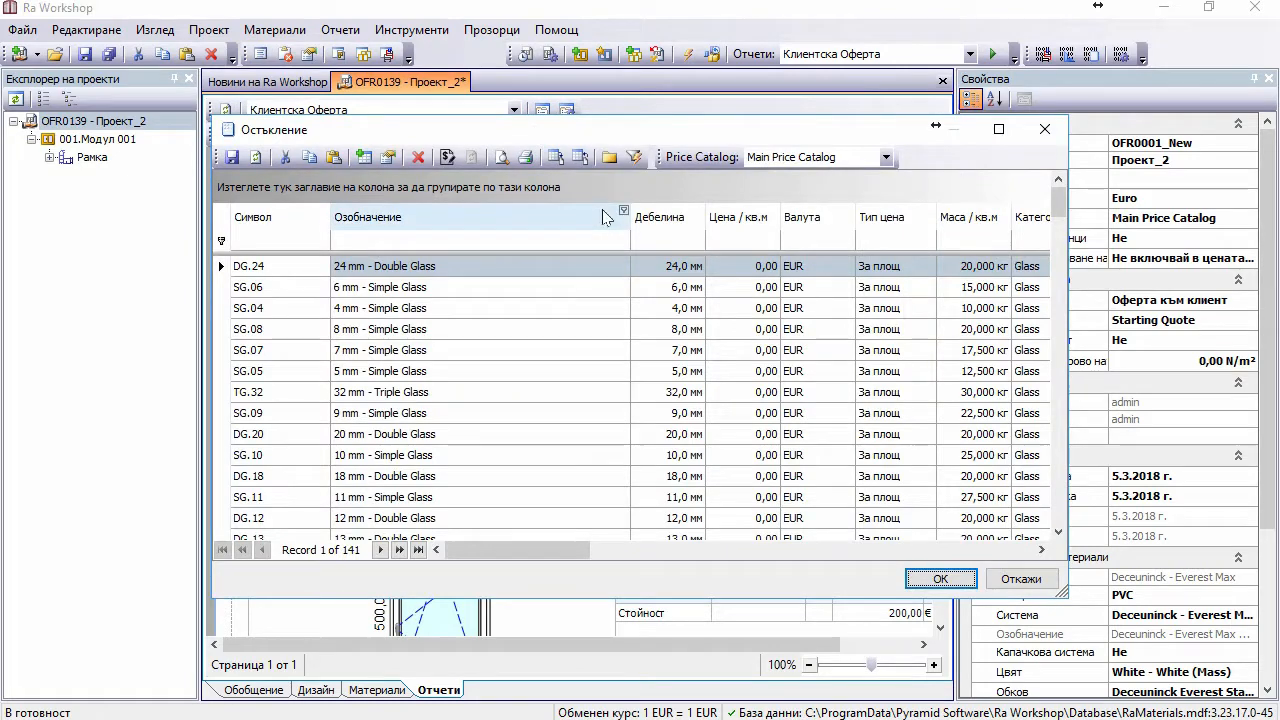
left_click(574, 129)
double_click(574, 129)
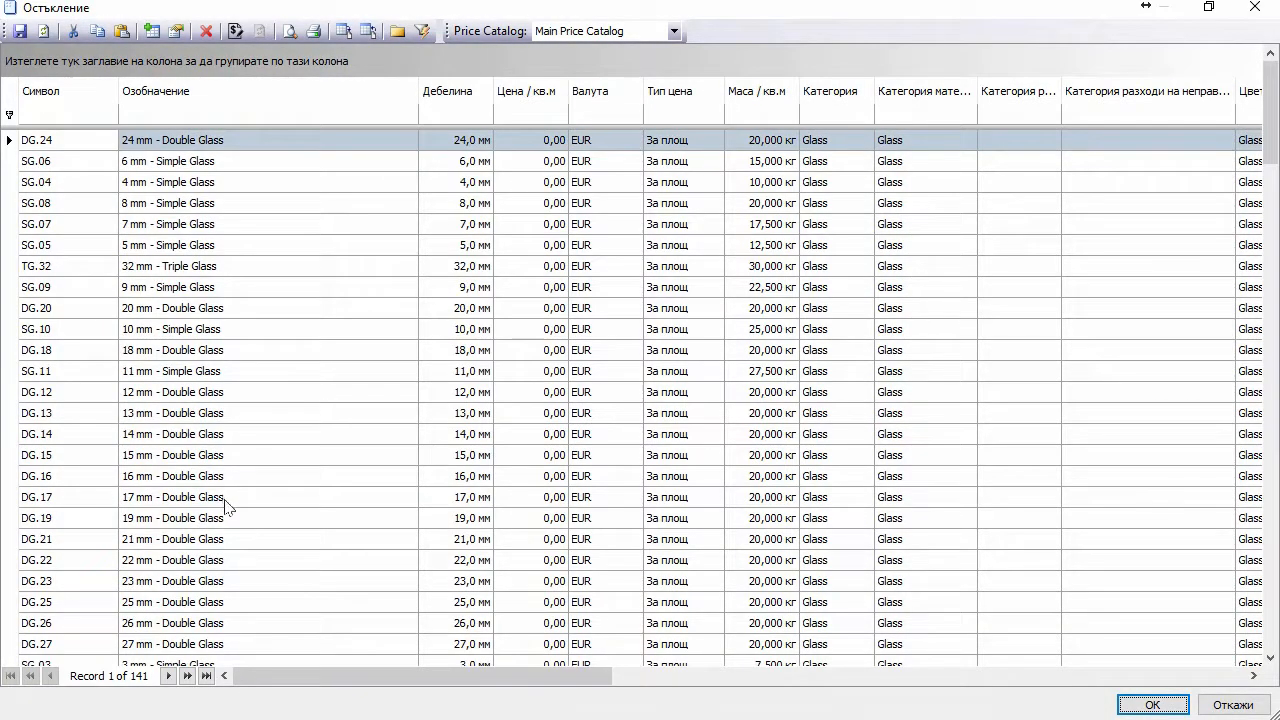
scroll(226, 507, "down", 18)
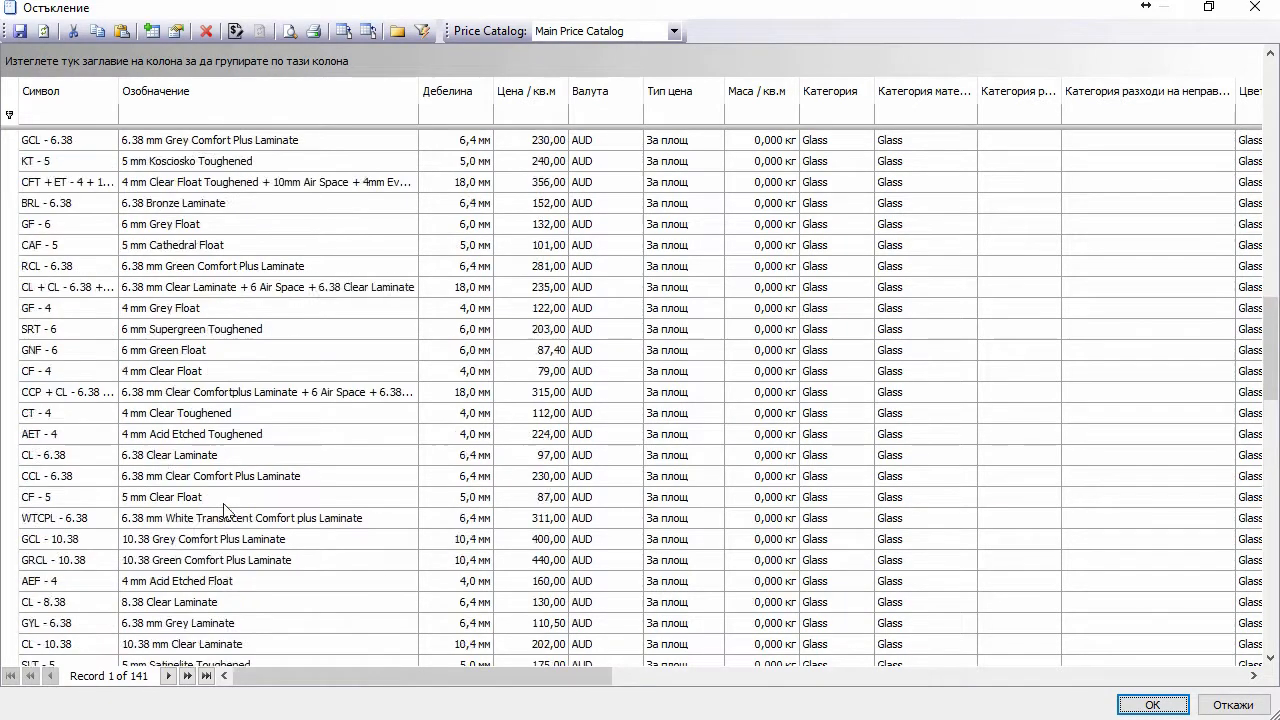
scroll(226, 507, "up", 18)
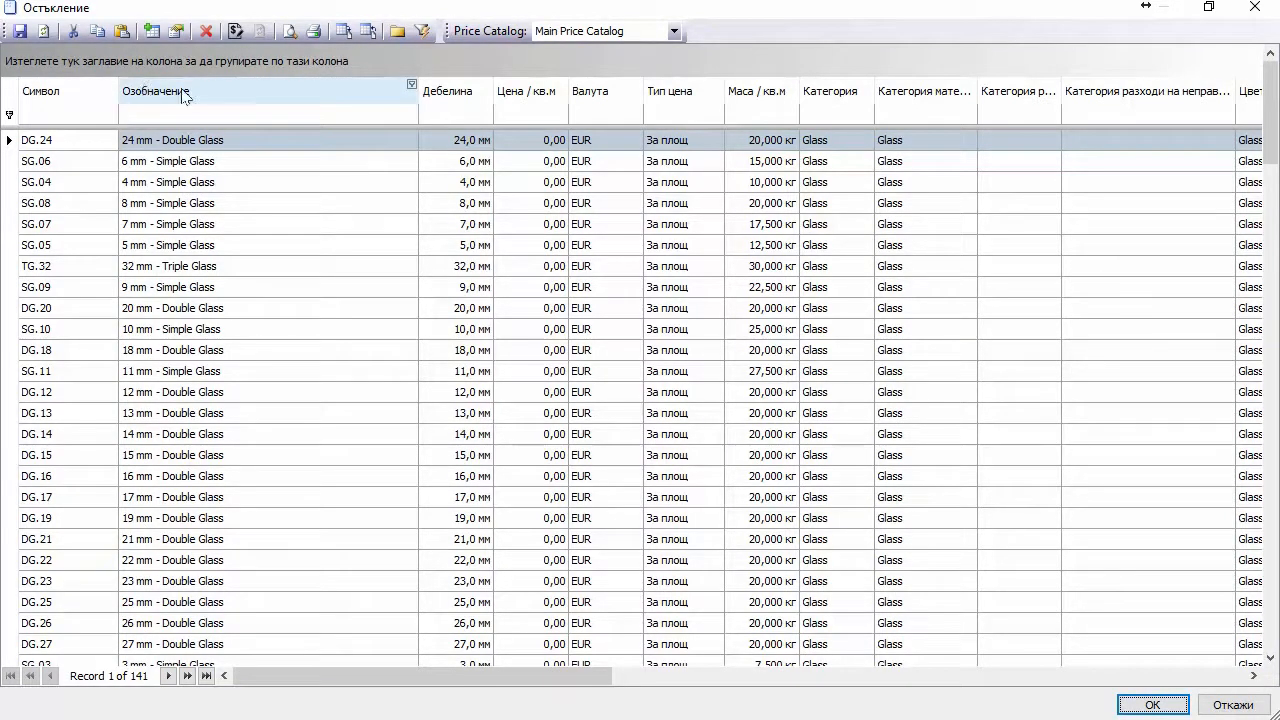
left_click(234, 83)
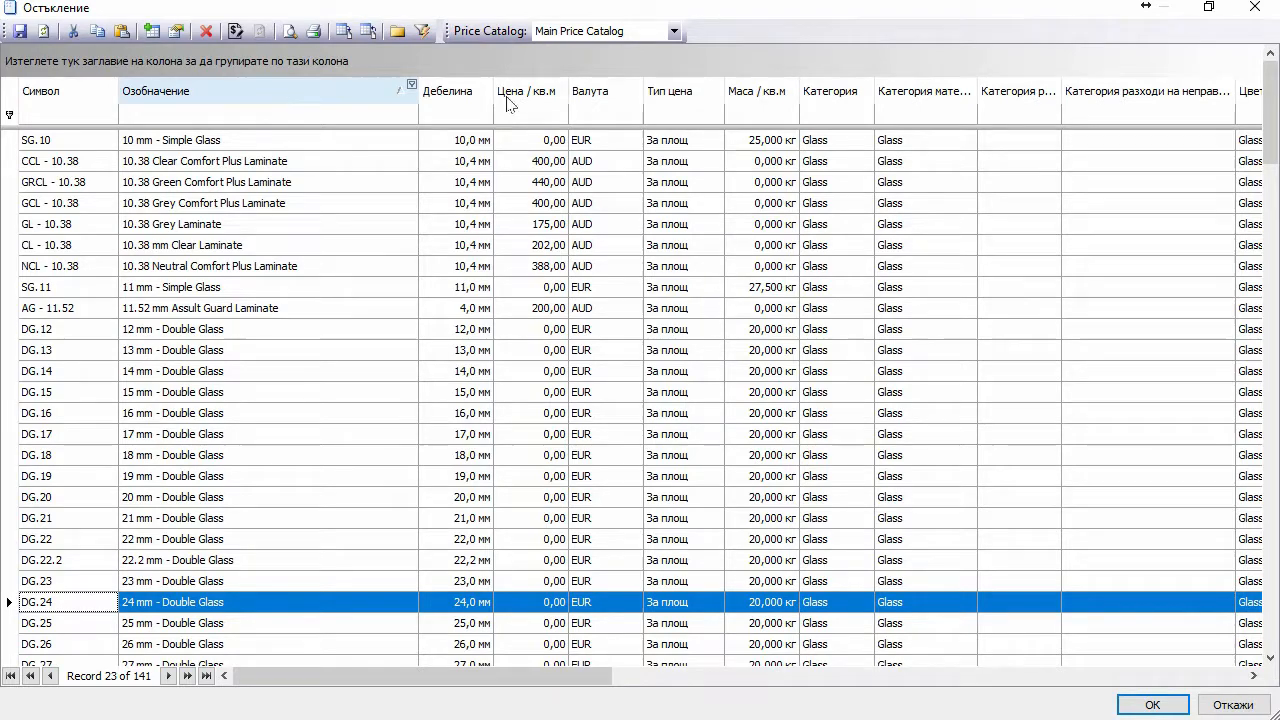
Step: Move the glazing catalog aside to view the report, then maximize it again
left_click(1209, 7)
left_click_drag(717, 136, 598, 572)
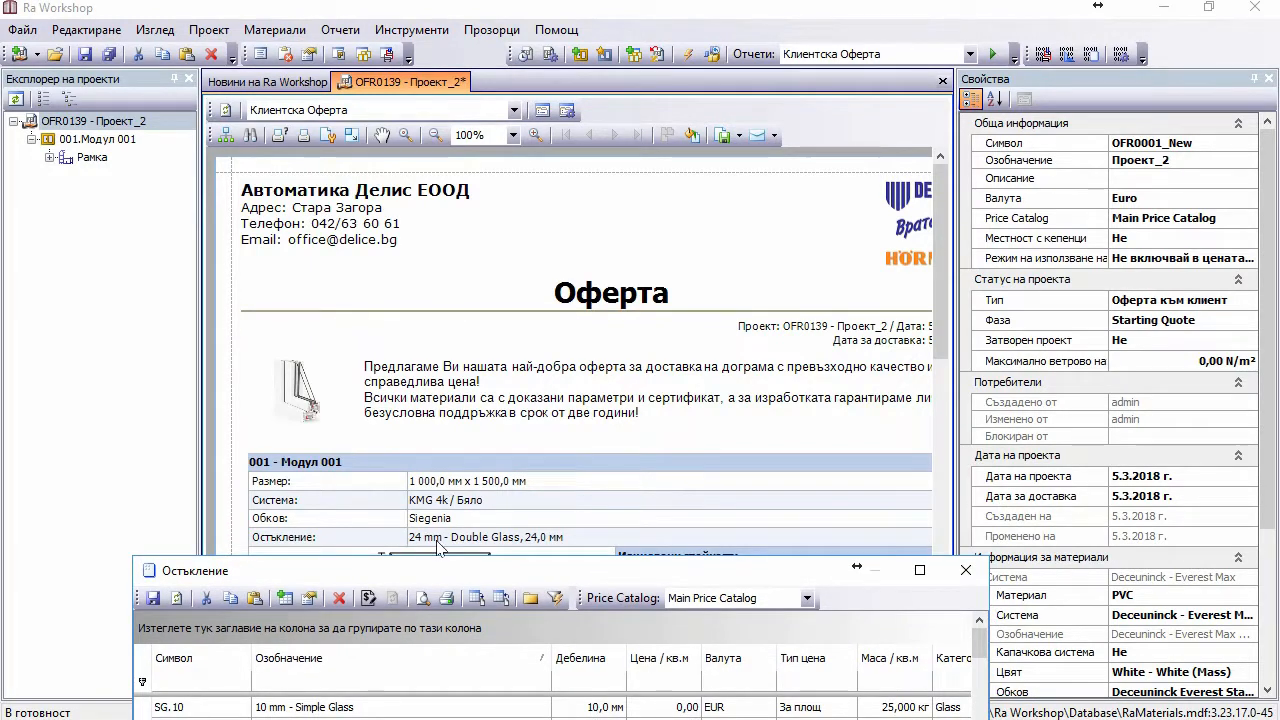
double_click(527, 570)
scroll(240, 445, "down", 2)
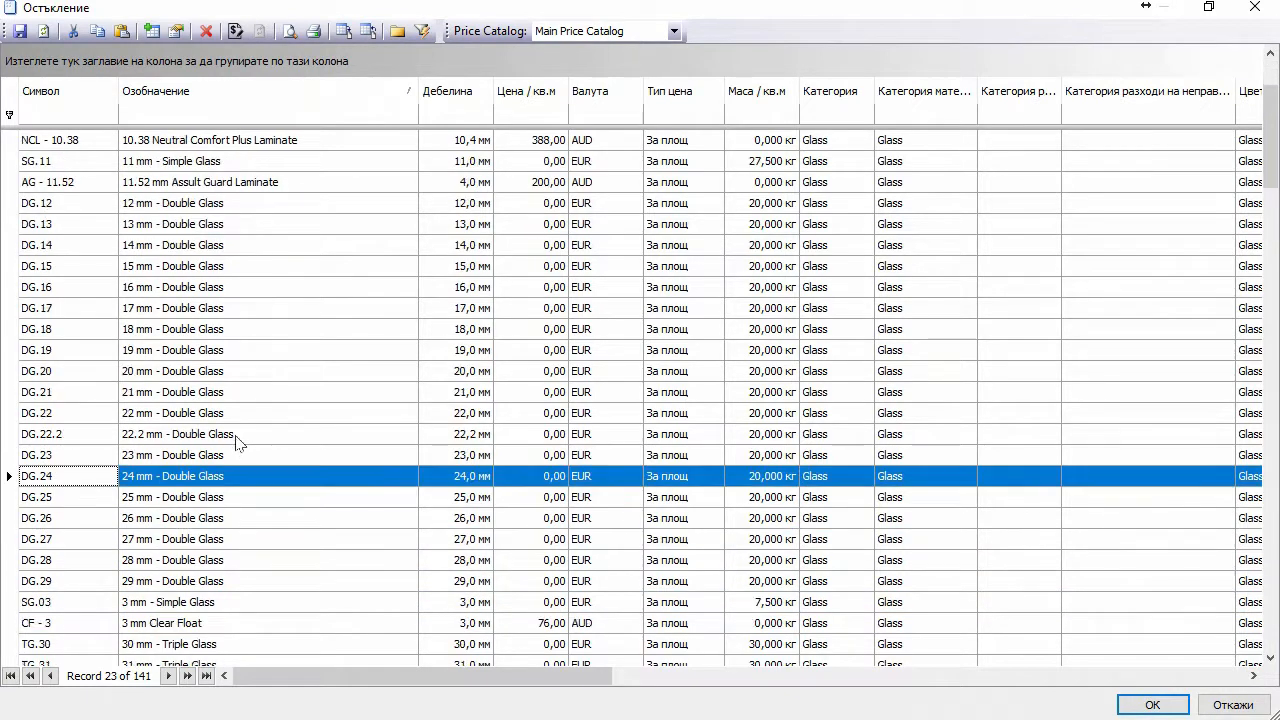
Step: Rename DG.24 from '24 mm - Double Glass' to 'Бяло - Бяло' and save the catalog
left_click(177, 476)
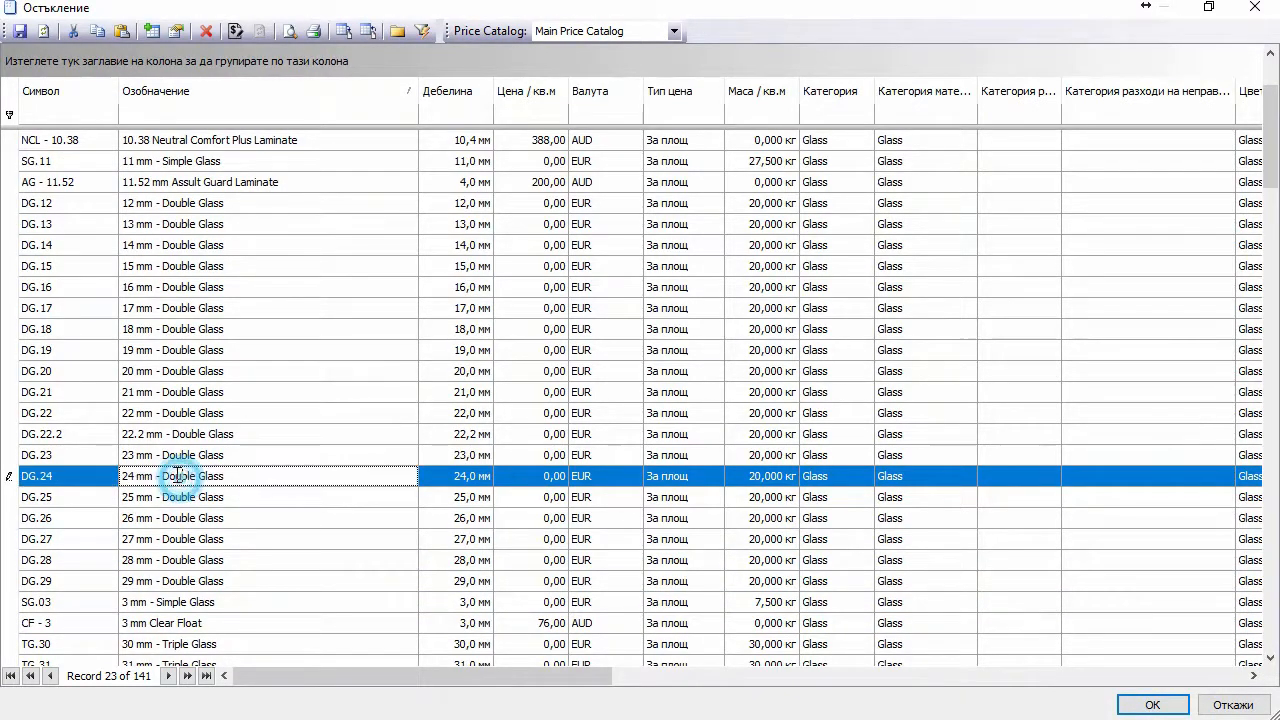
left_click(258, 471)
left_click_drag(255, 471, 88, 457)
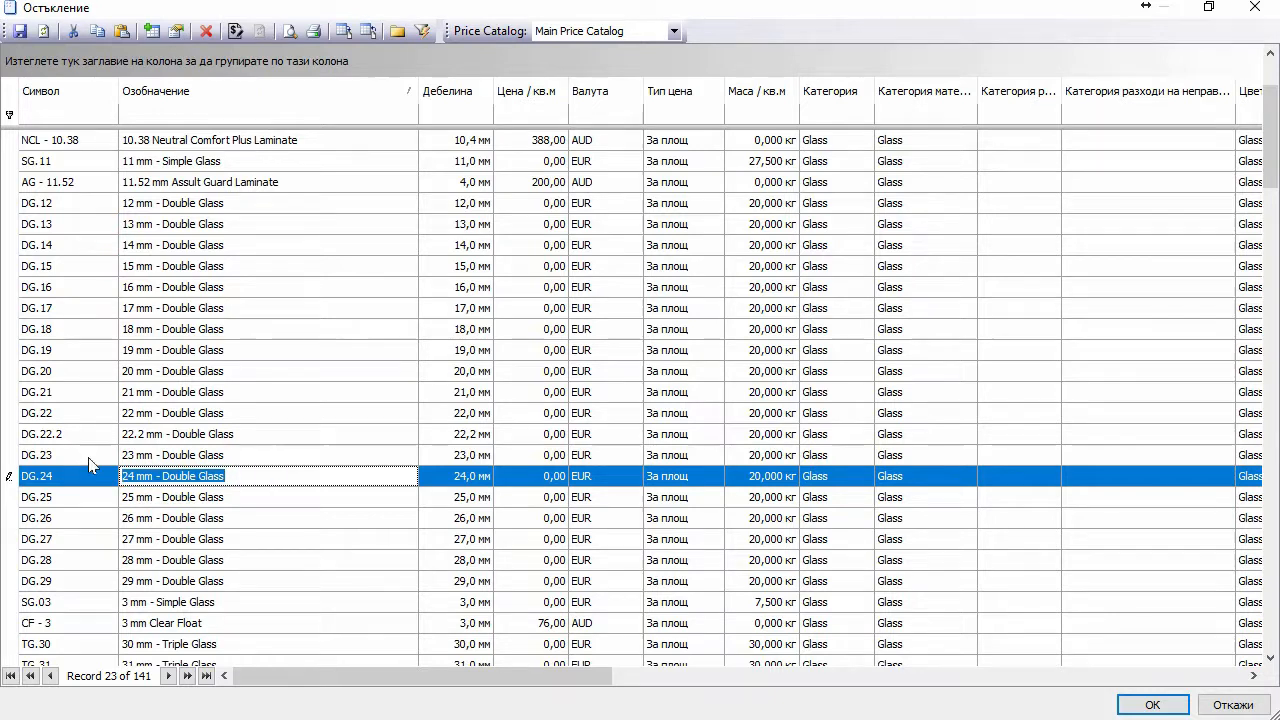
type("Bq")
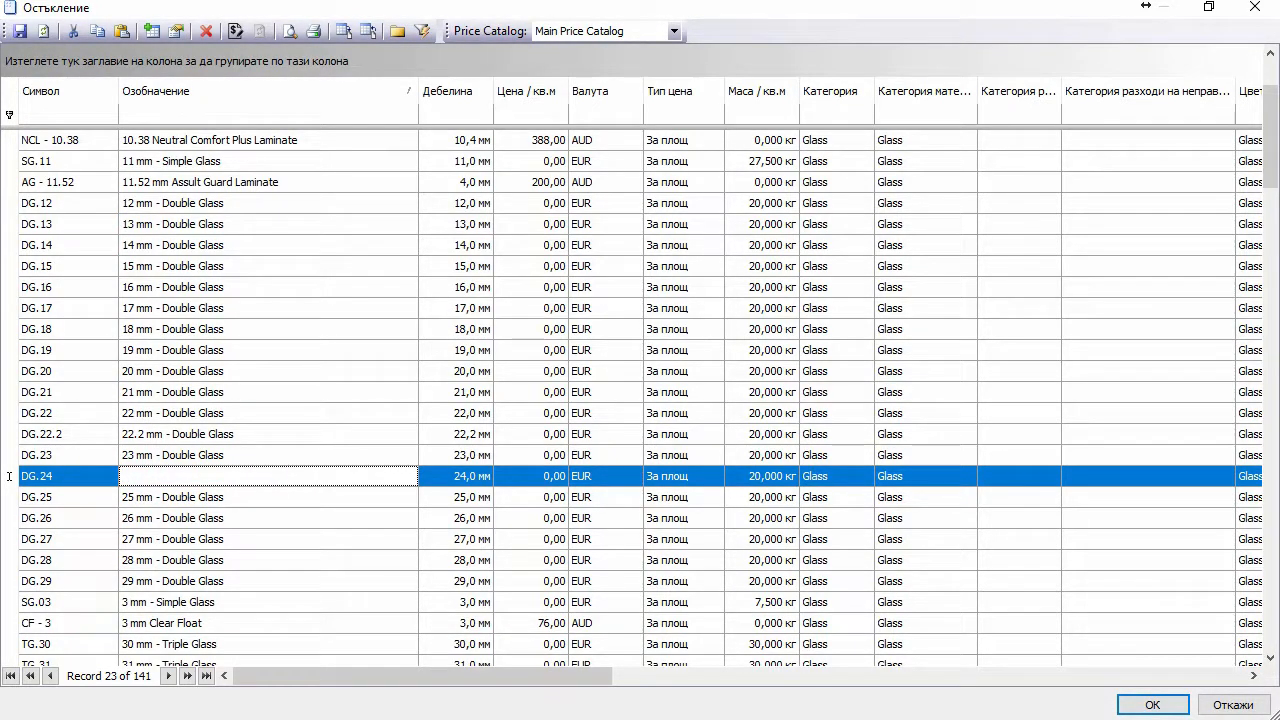
key("BackSpace")
type("Бяло - Бяло")
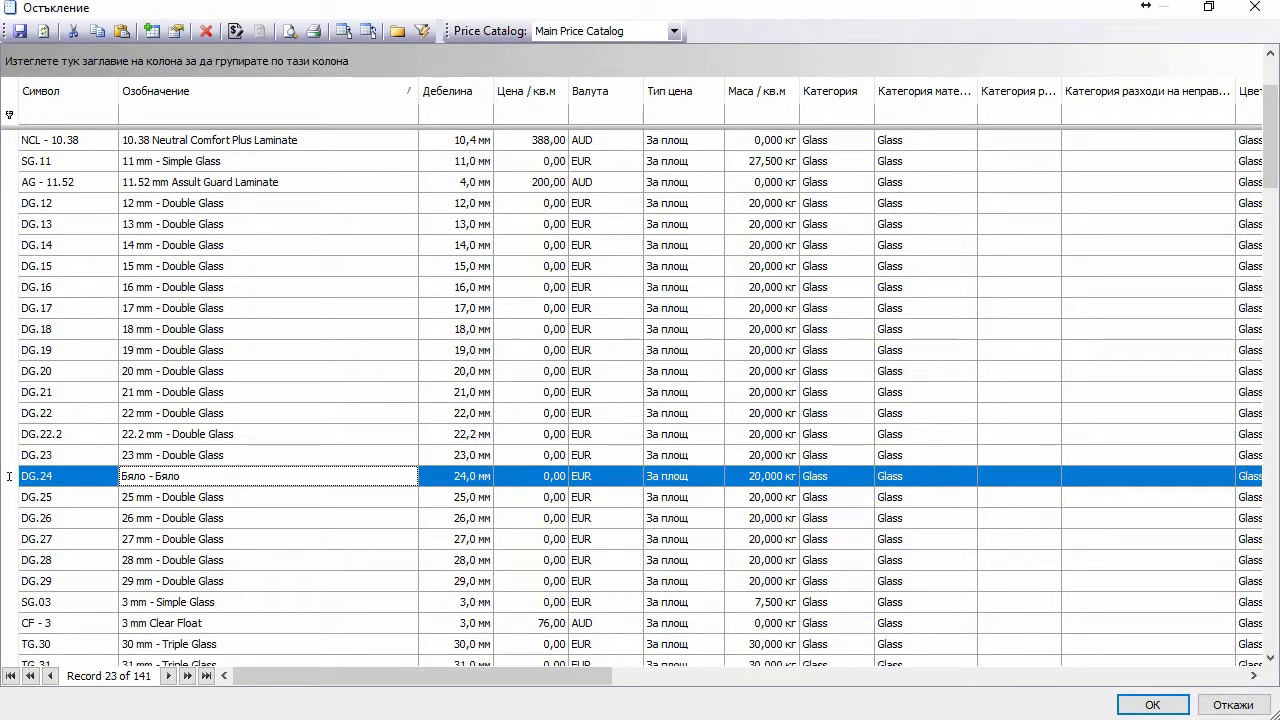
left_click(19, 31)
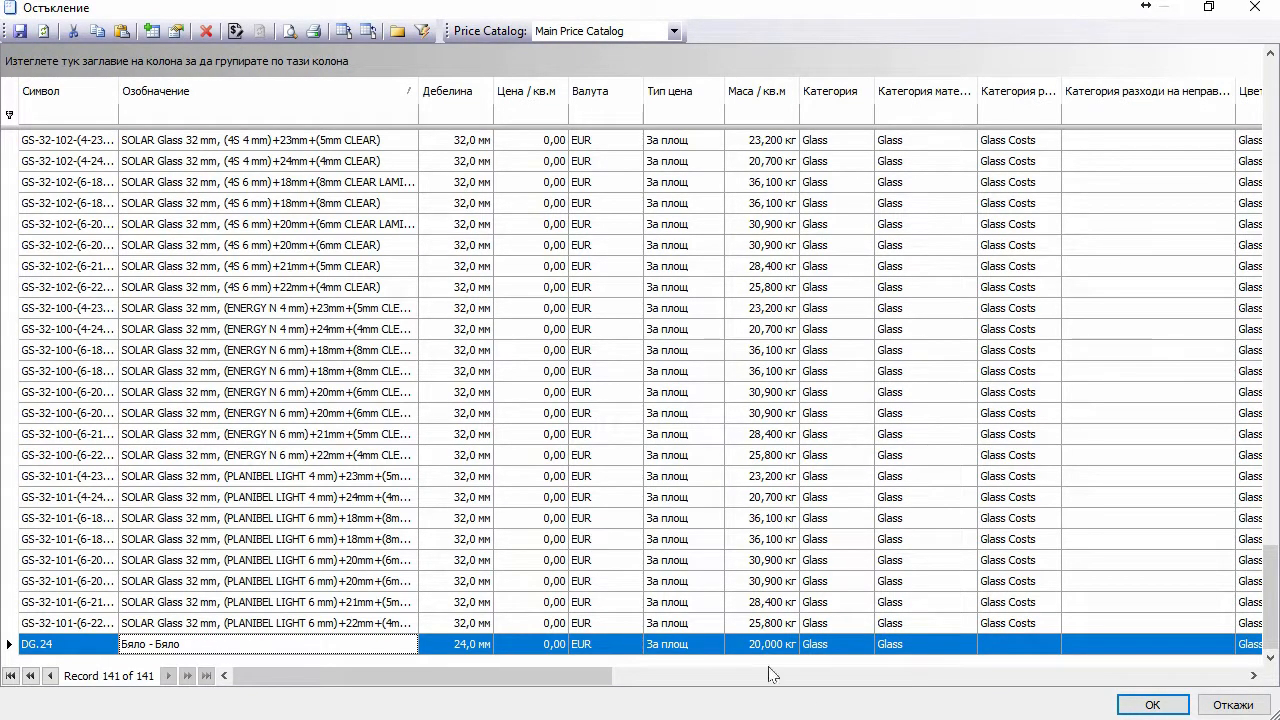
Step: Apply the catalog changes to the project and verify the report's glazing line reads 'Бяло - Бяло, 24,0 мм'
left_click(1152, 704)
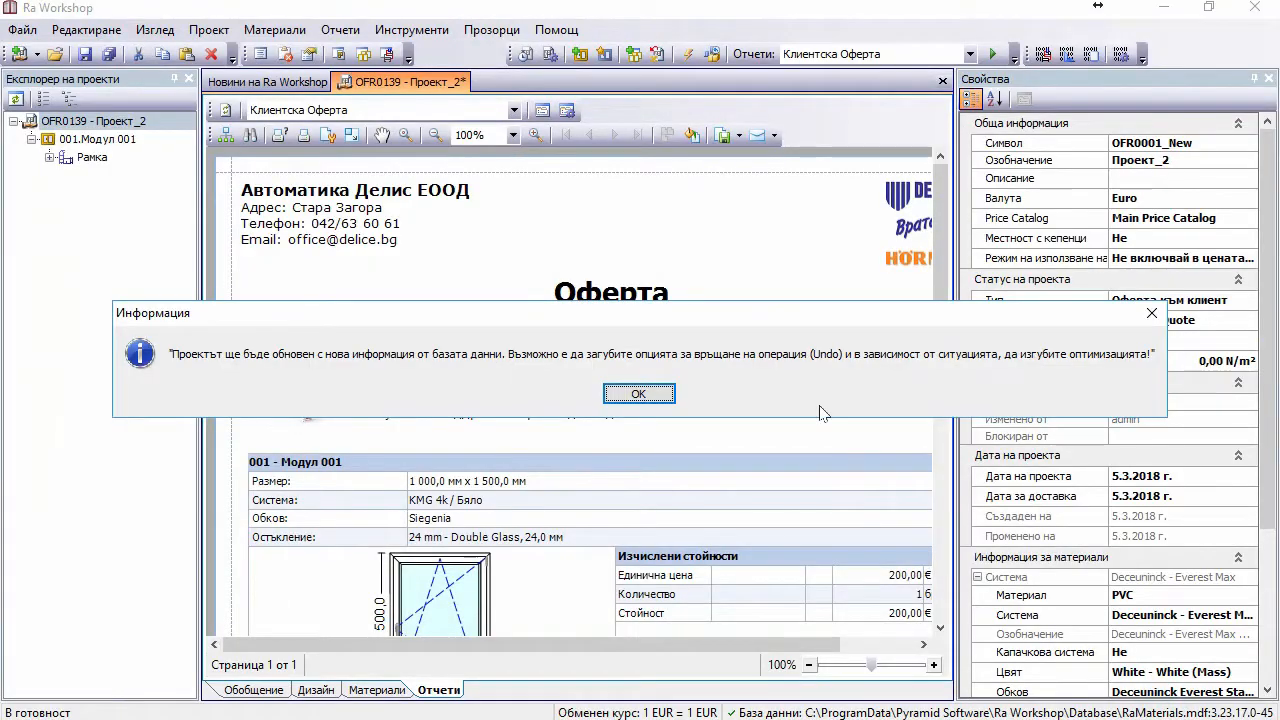
left_click(618, 393)
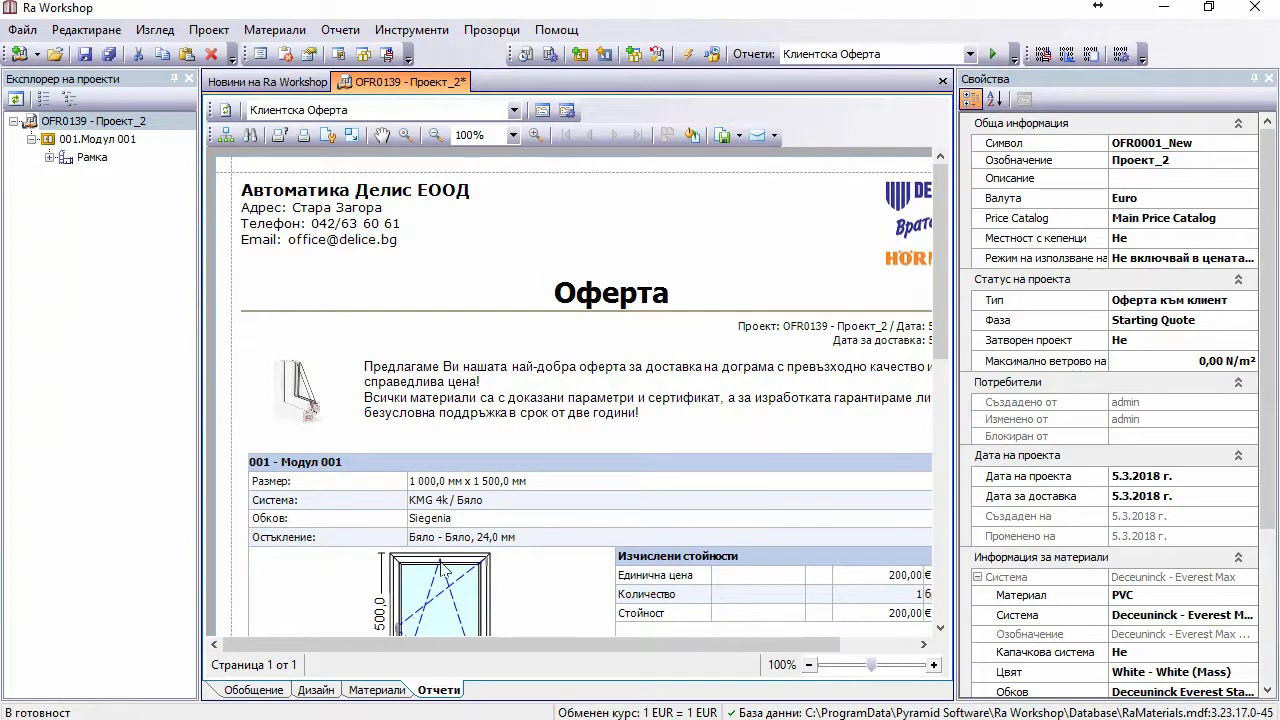
scroll(557, 546, "down", 1)
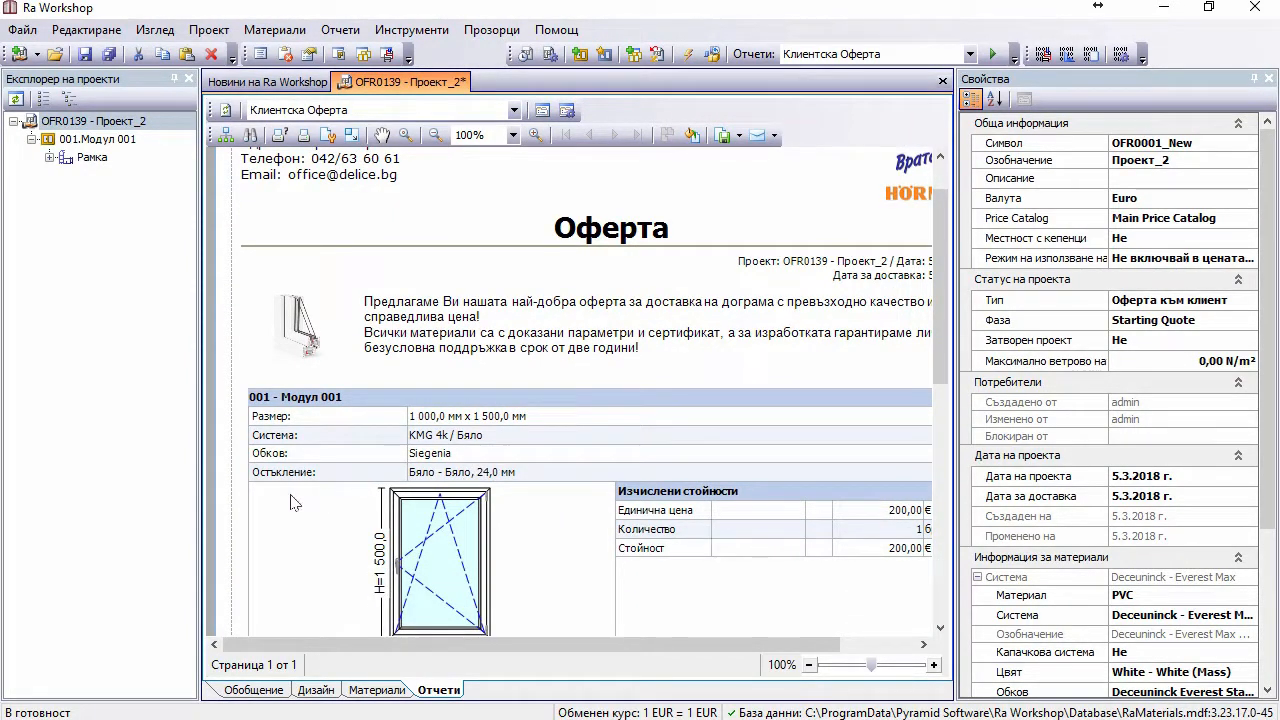
scroll(610, 462, "down", 1)
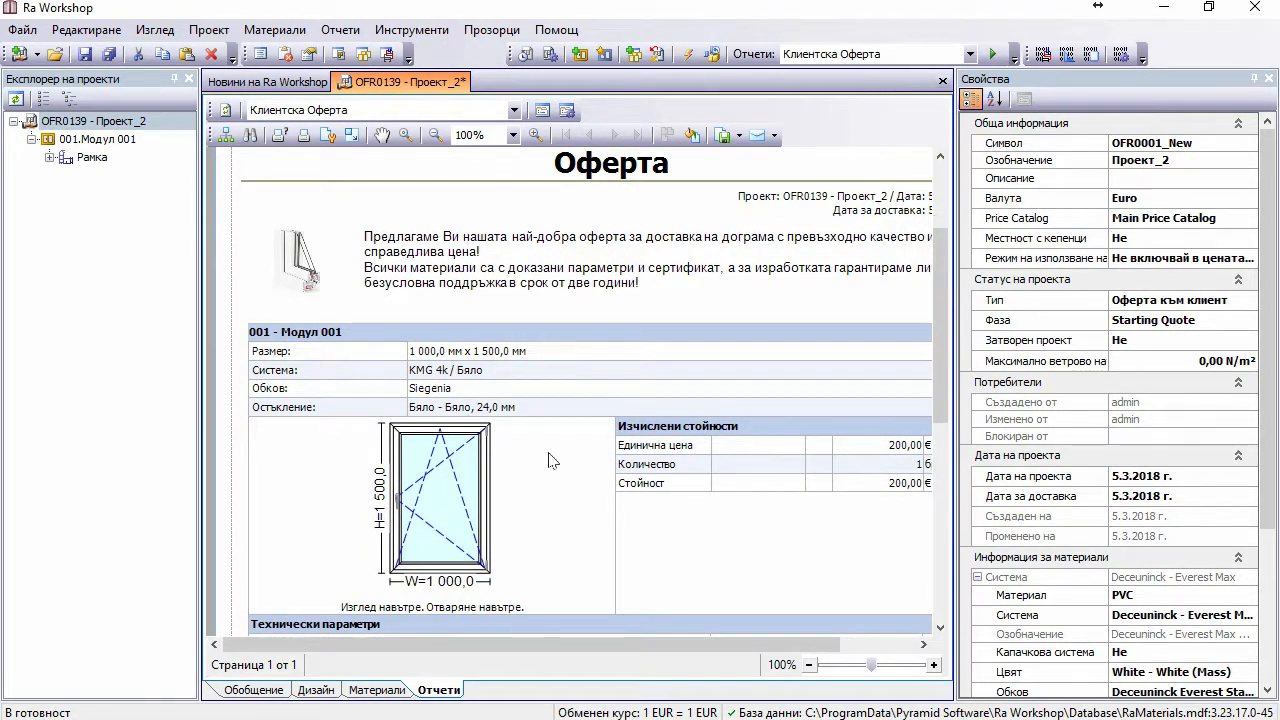
scroll(553, 460, "down", 1)
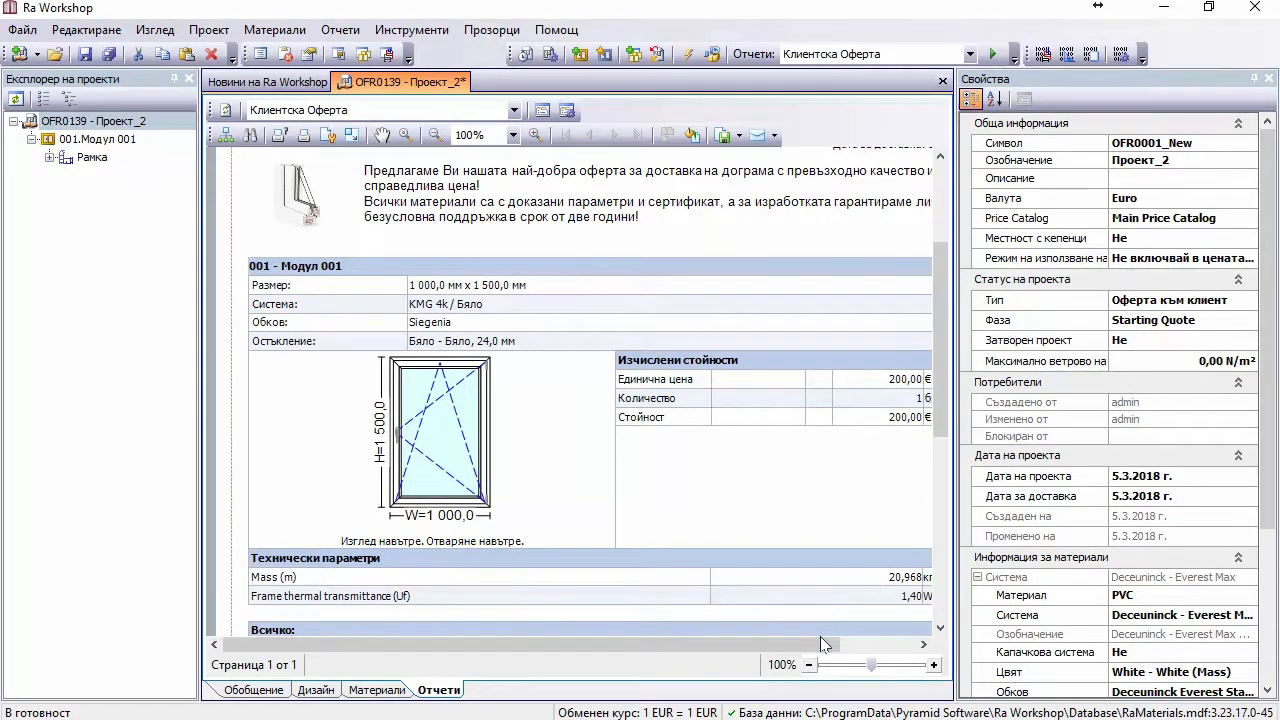
left_click_drag(820, 644, 890, 645)
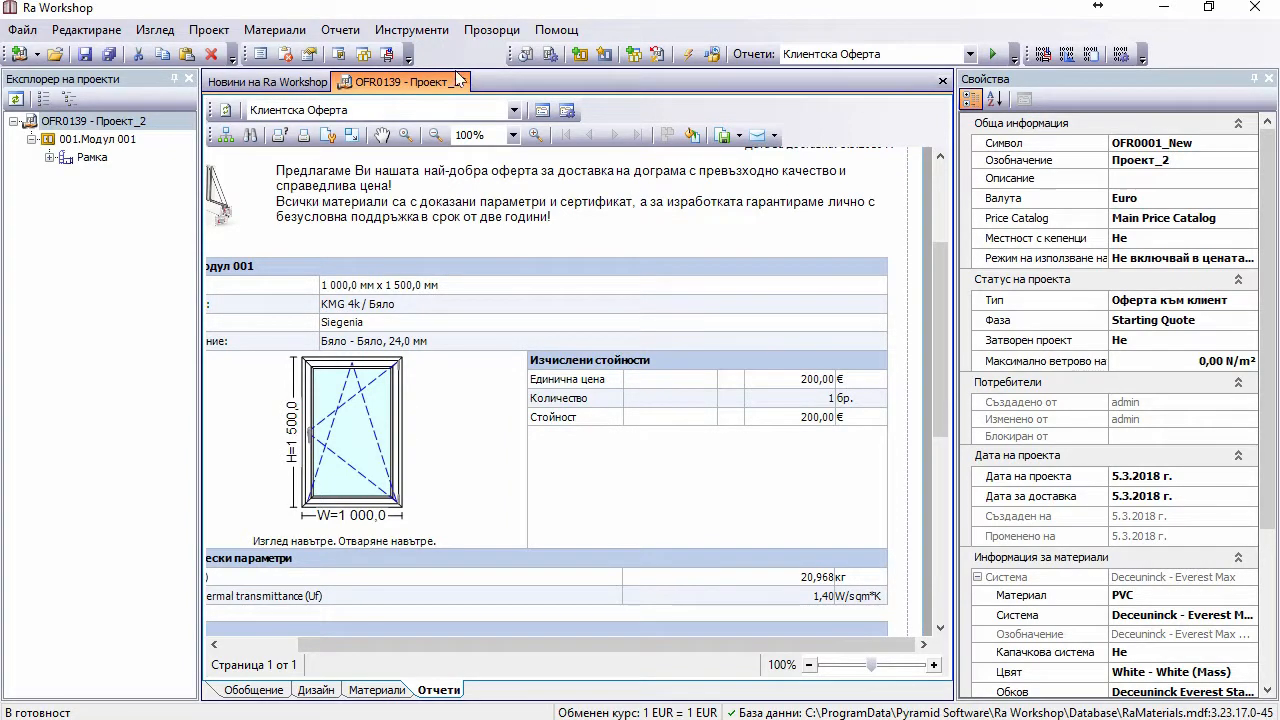
Step: Review the project default settings in the application parameters, then close them
left_click(416, 31)
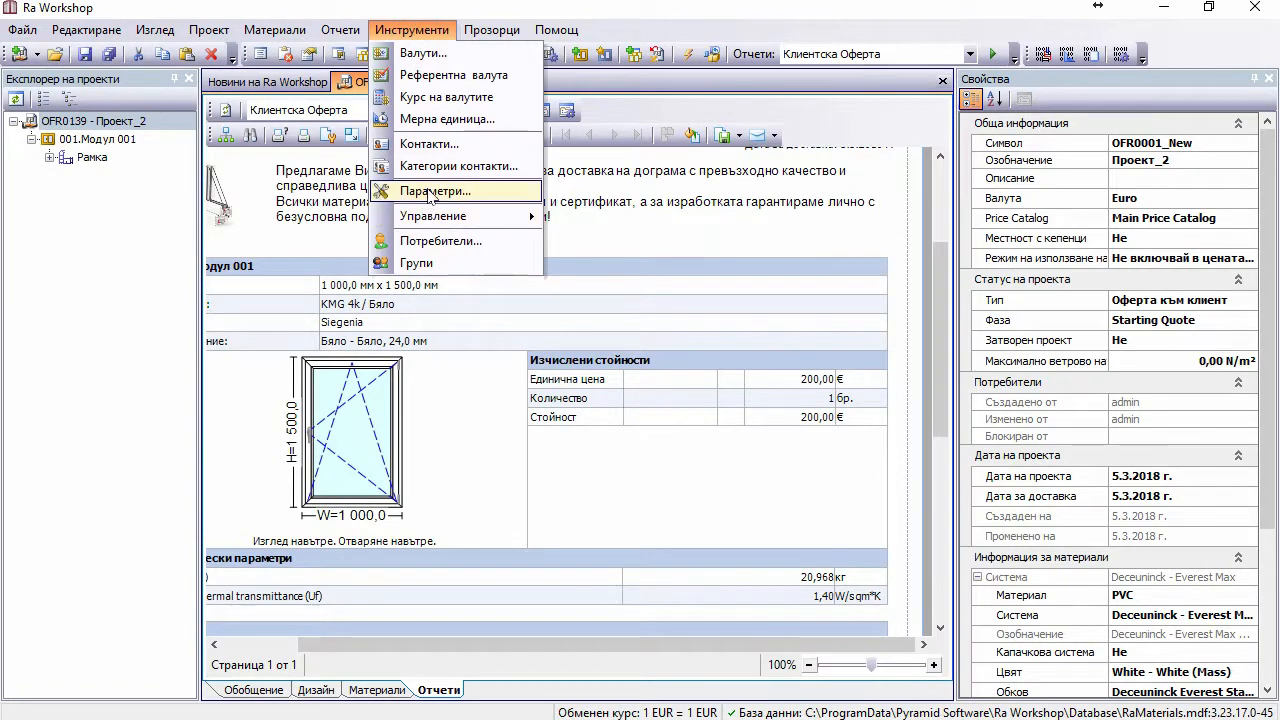
left_click(428, 191)
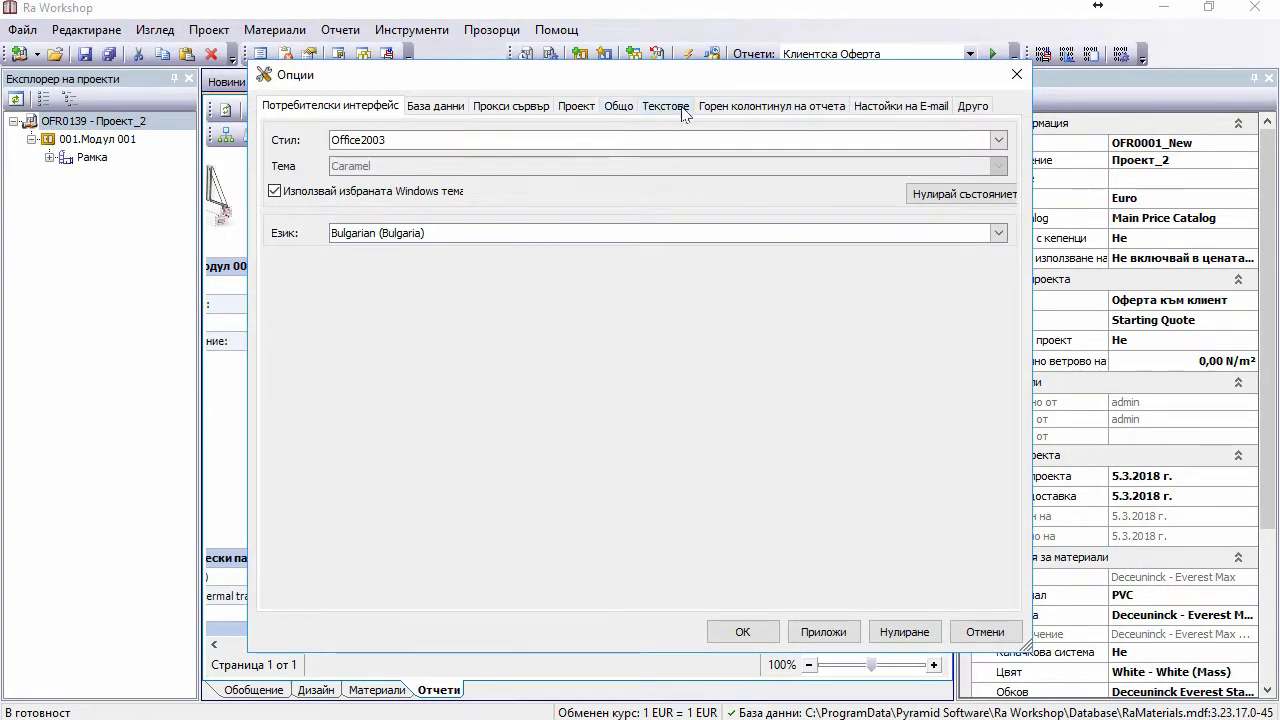
left_click(577, 110)
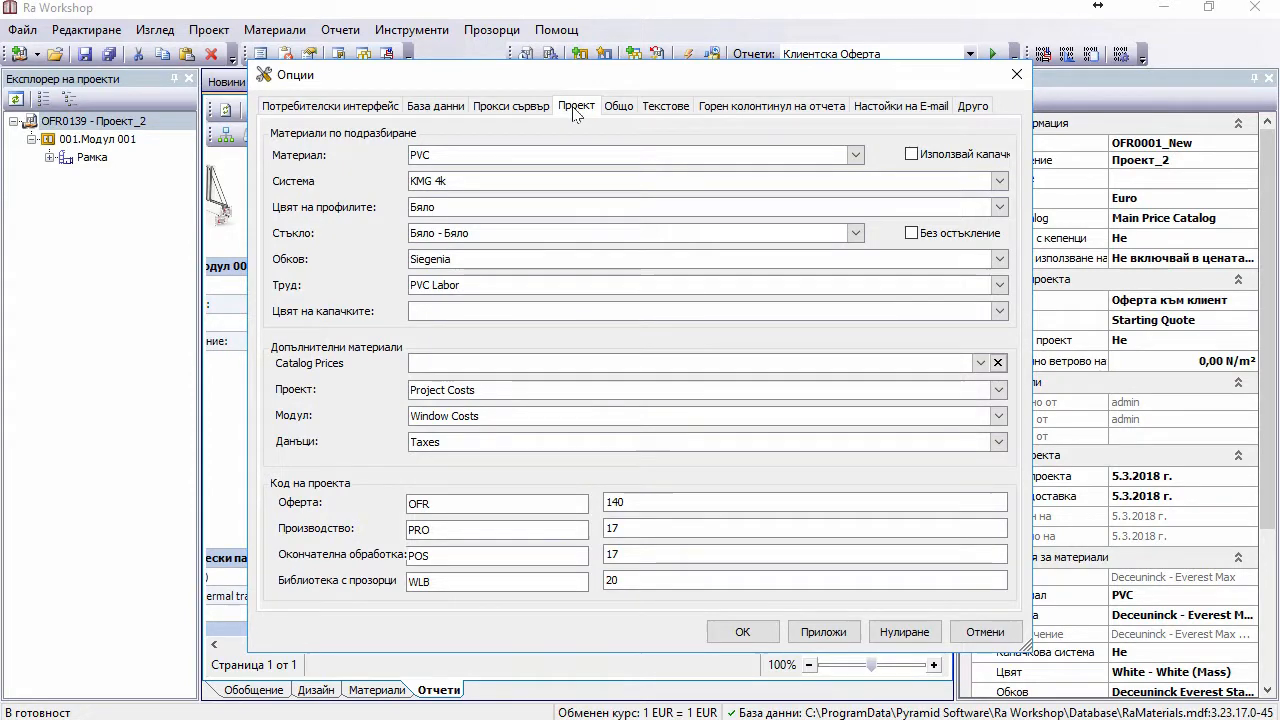
left_click(740, 632)
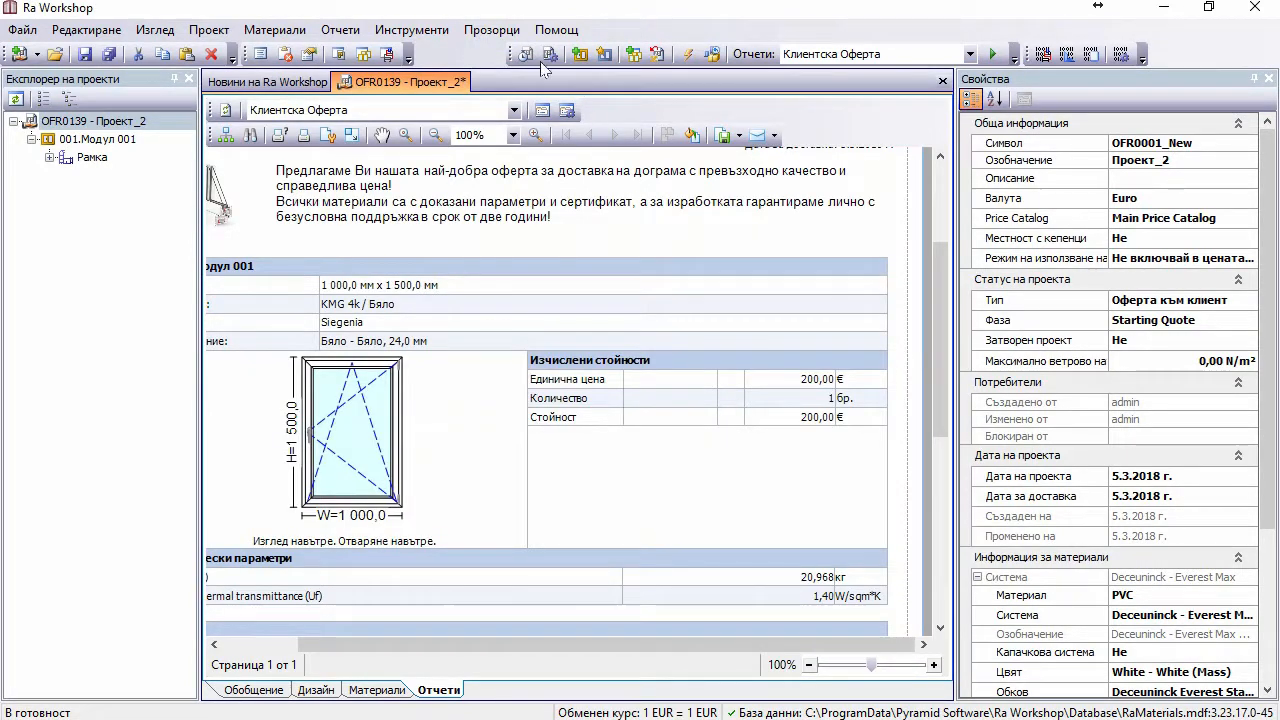
Step: Open Валути and enlarge the dialog, widening columns so По подразбиране is fully readable
left_click(443, 38)
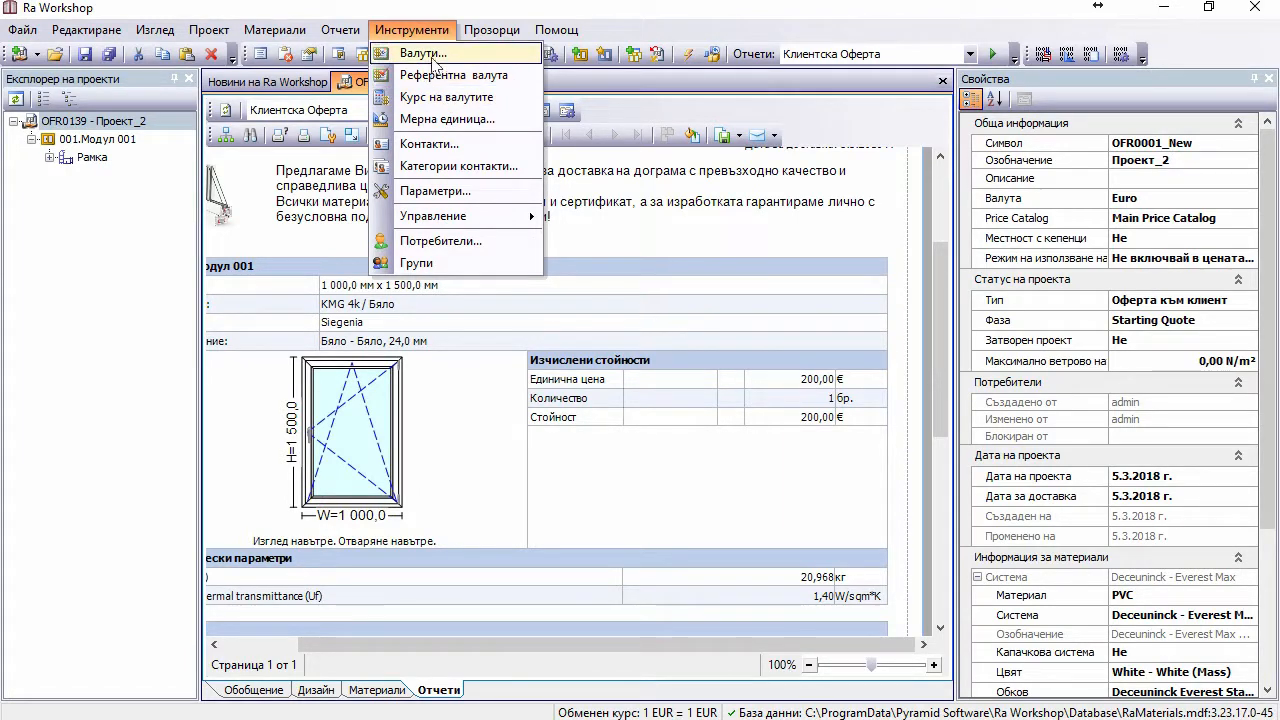
left_click(435, 57)
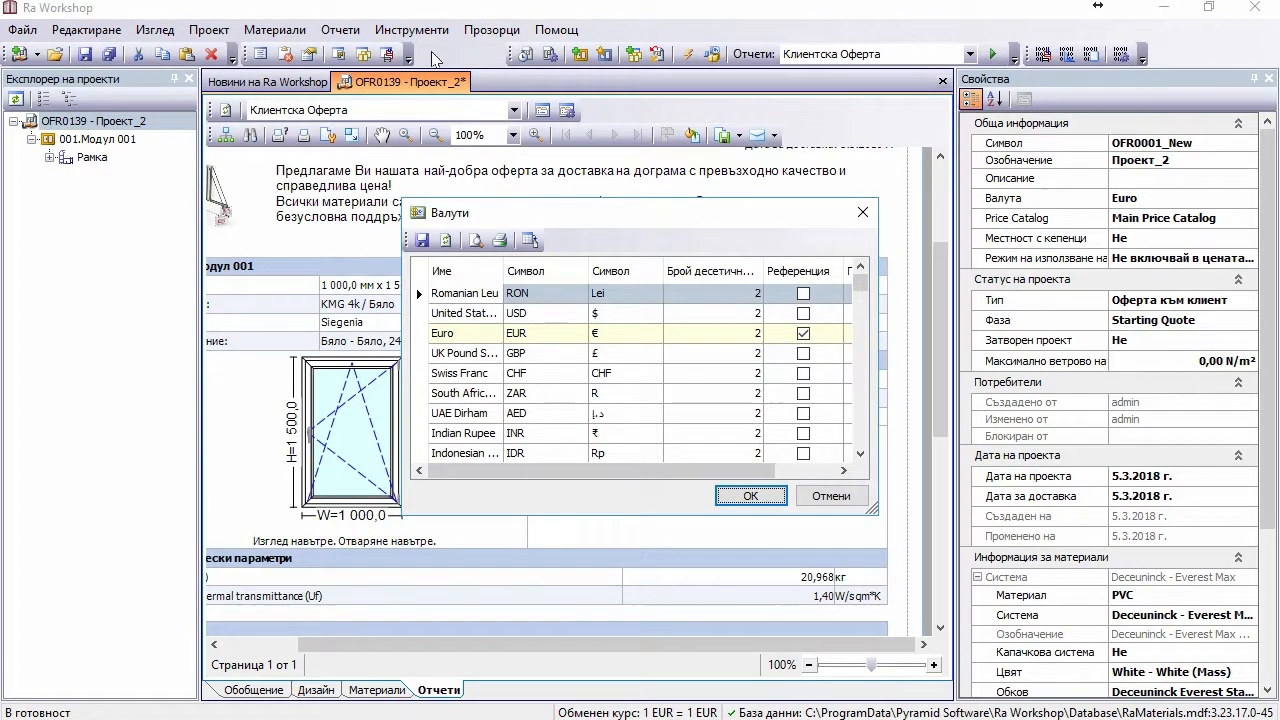
double_click(773, 193)
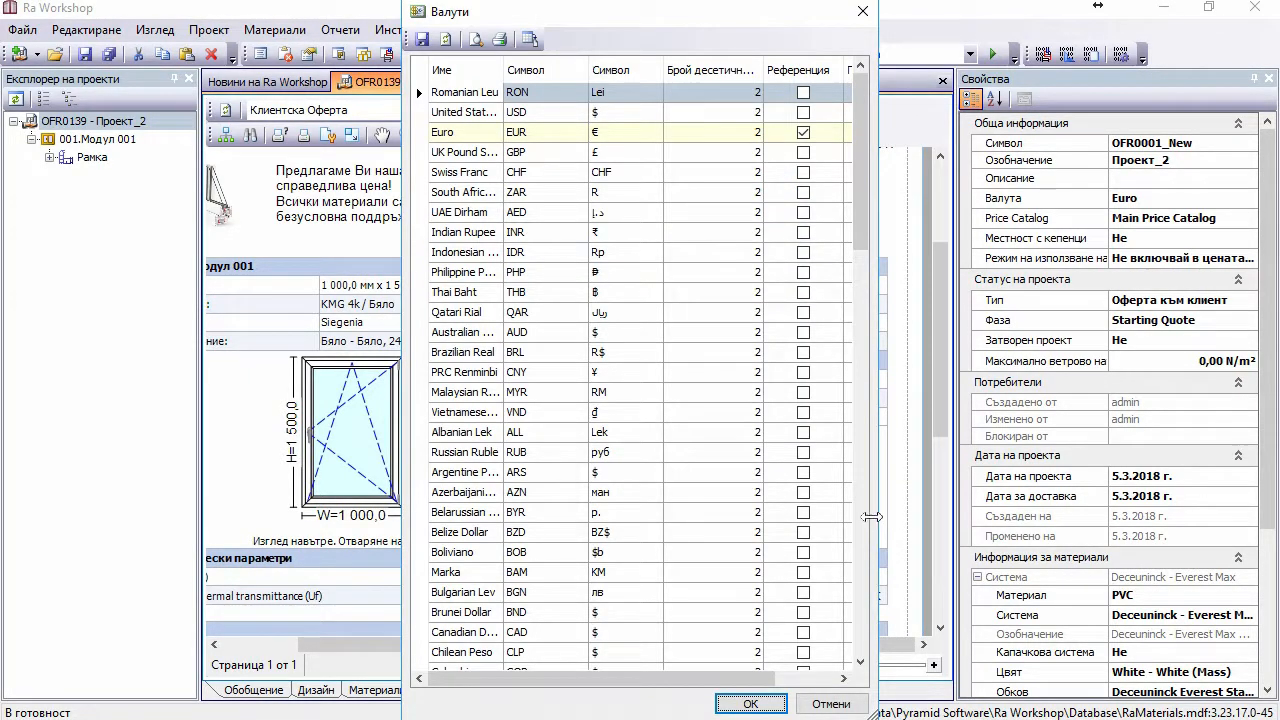
left_click_drag(872, 516, 1004, 504)
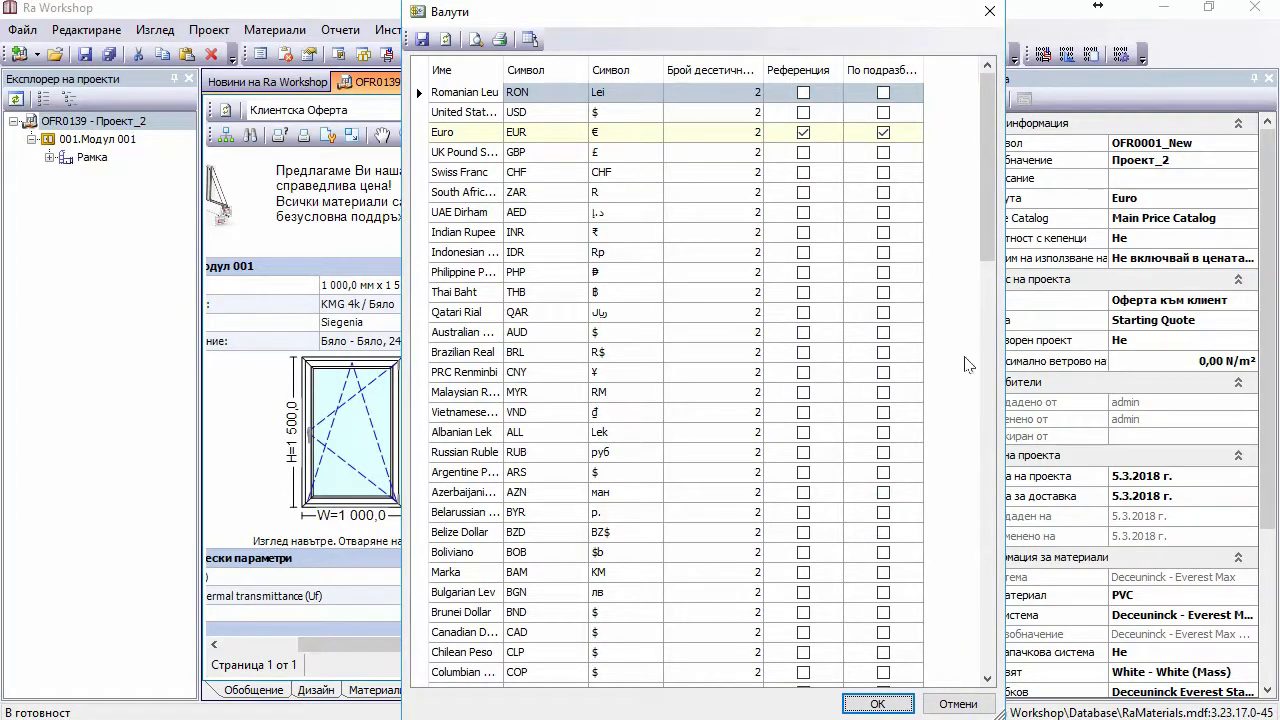
left_click_drag(995, 172, 980, 135)
left_click_drag(845, 70, 857, 70)
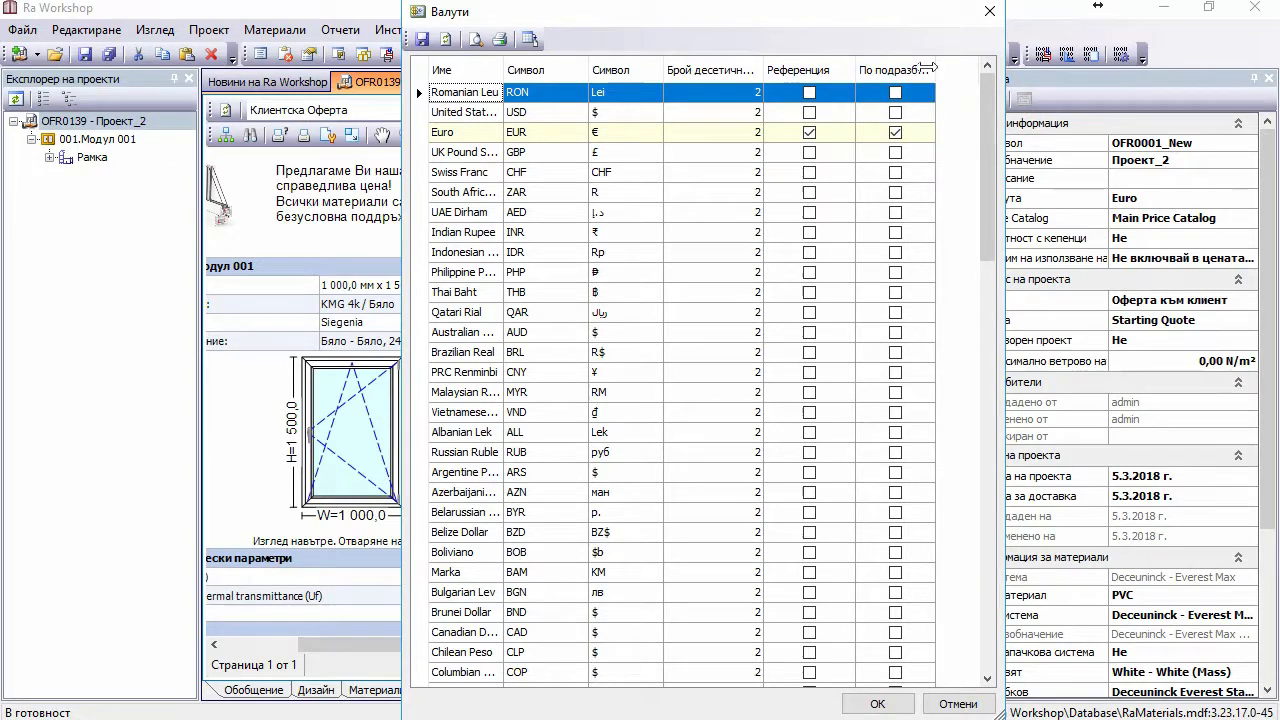
left_click_drag(928, 67, 969, 67)
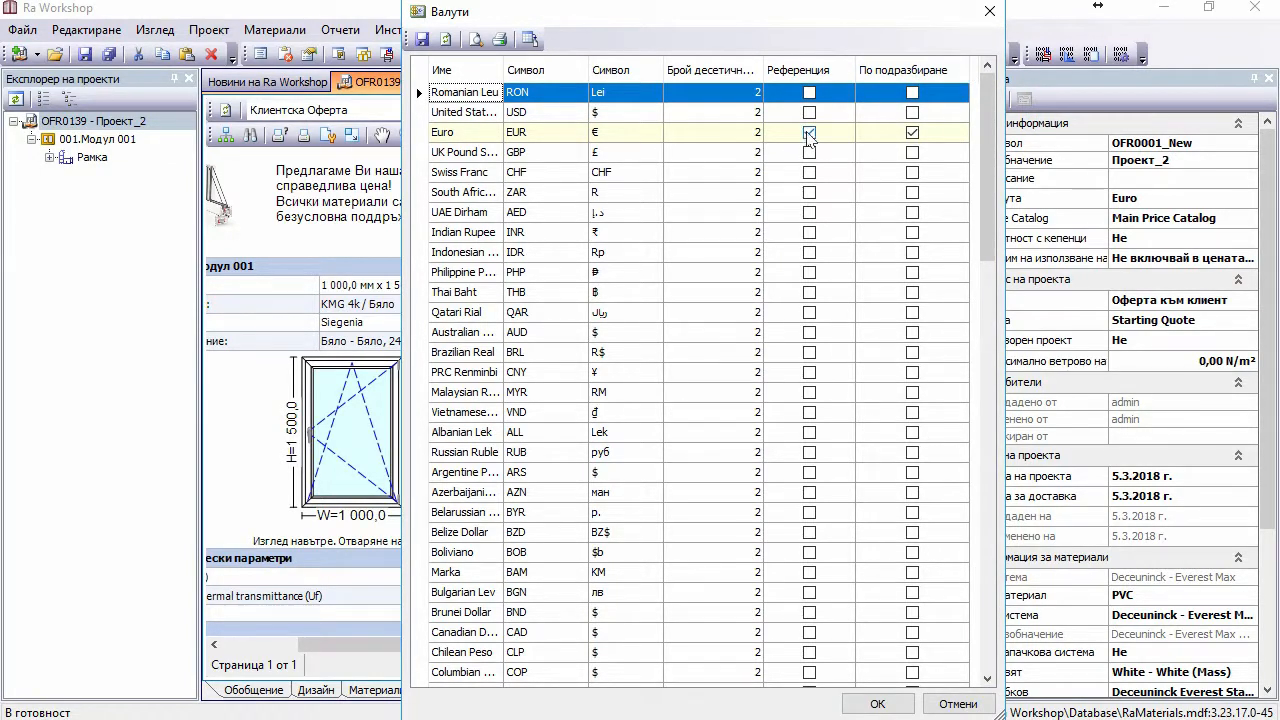
Step: Sort the currencies by code, with Euro still the reference and default currency
left_click(809, 133)
left_click(911, 132)
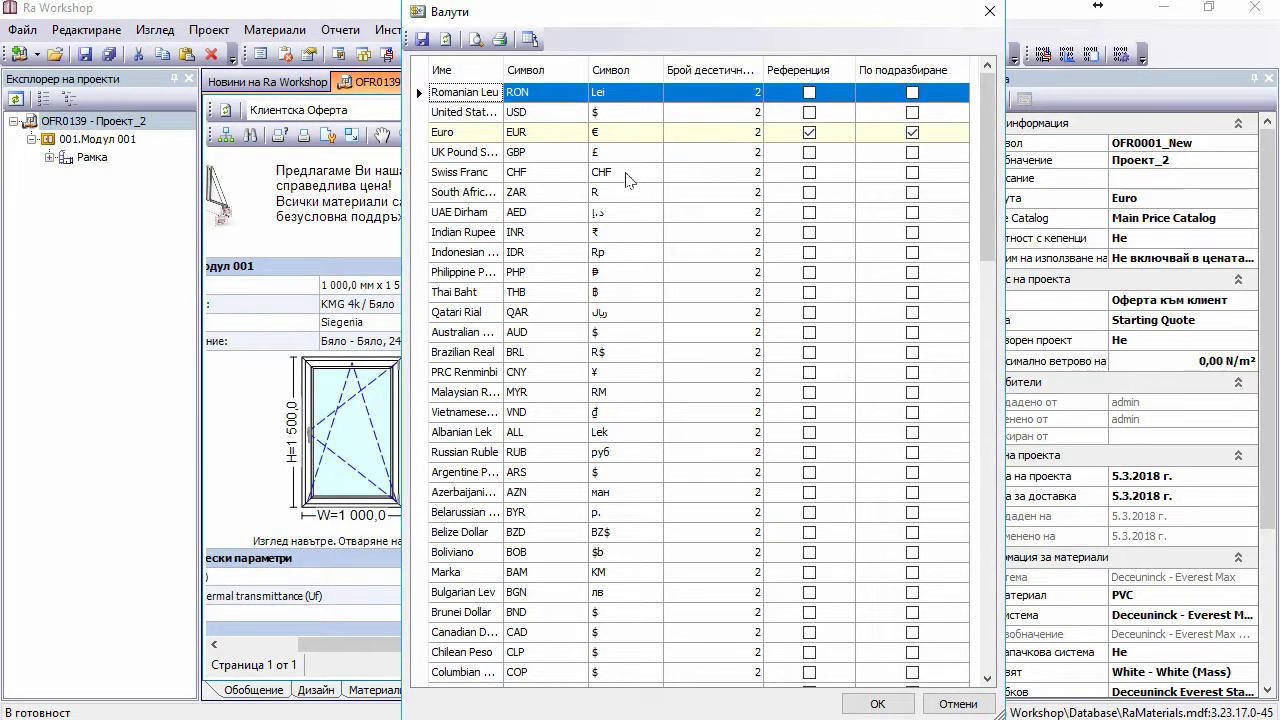
left_click(545, 72)
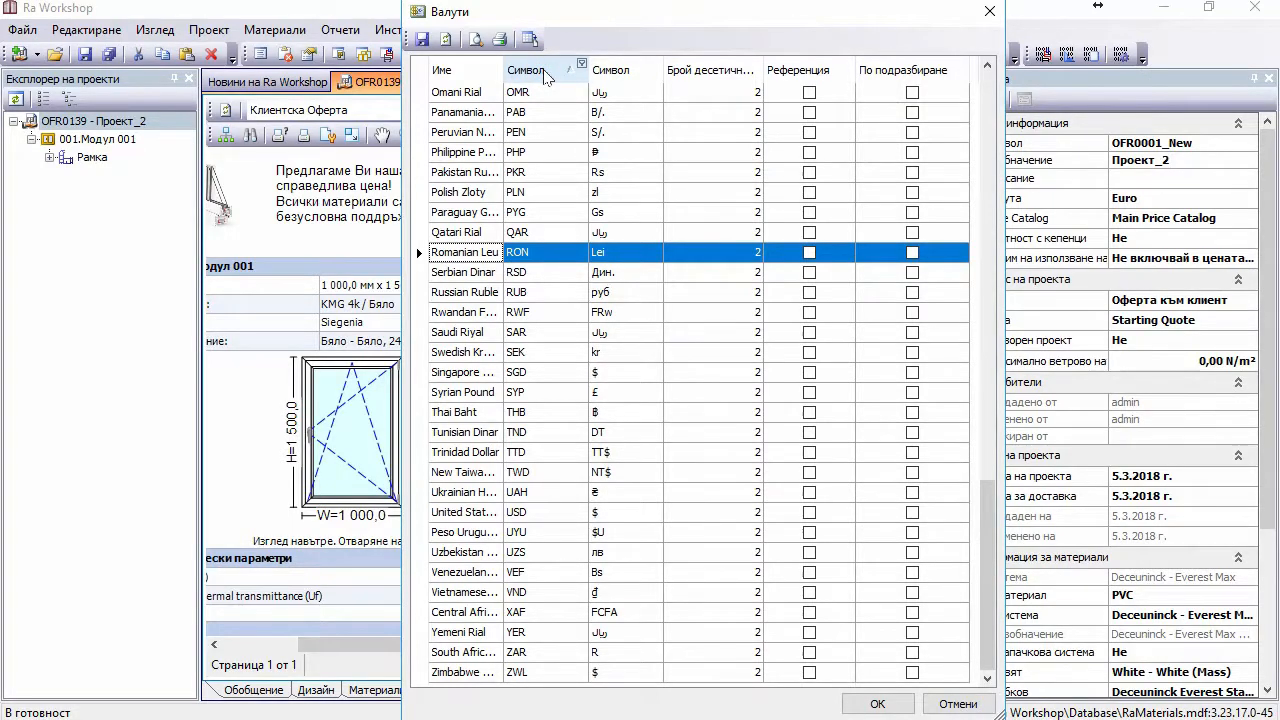
scroll(545, 78, "up", 12)
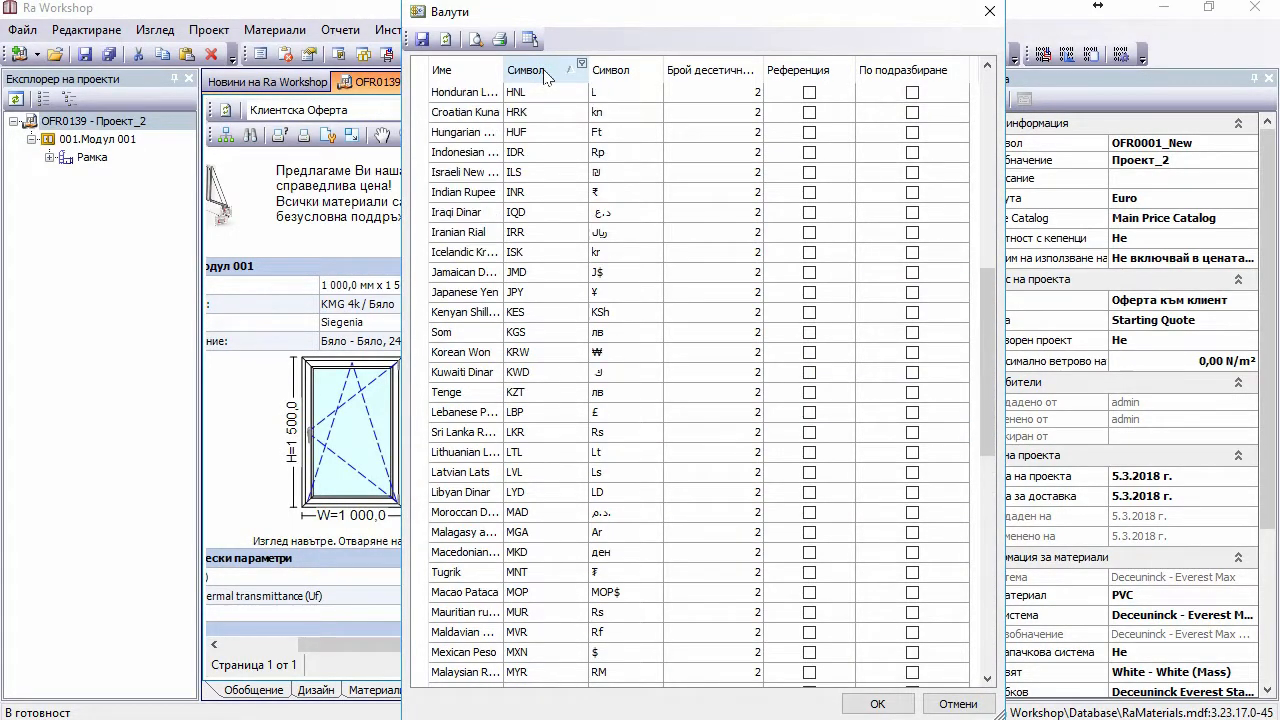
scroll(545, 78, "up", 7)
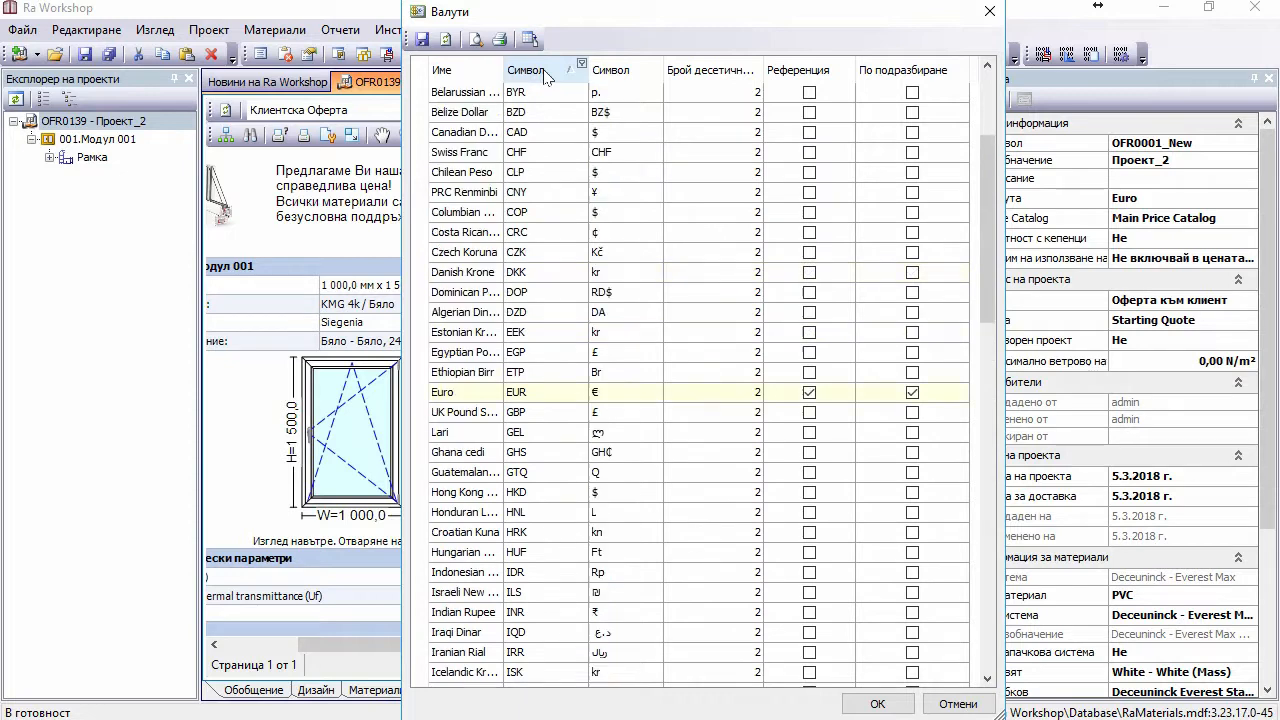
scroll(545, 78, "up", 2)
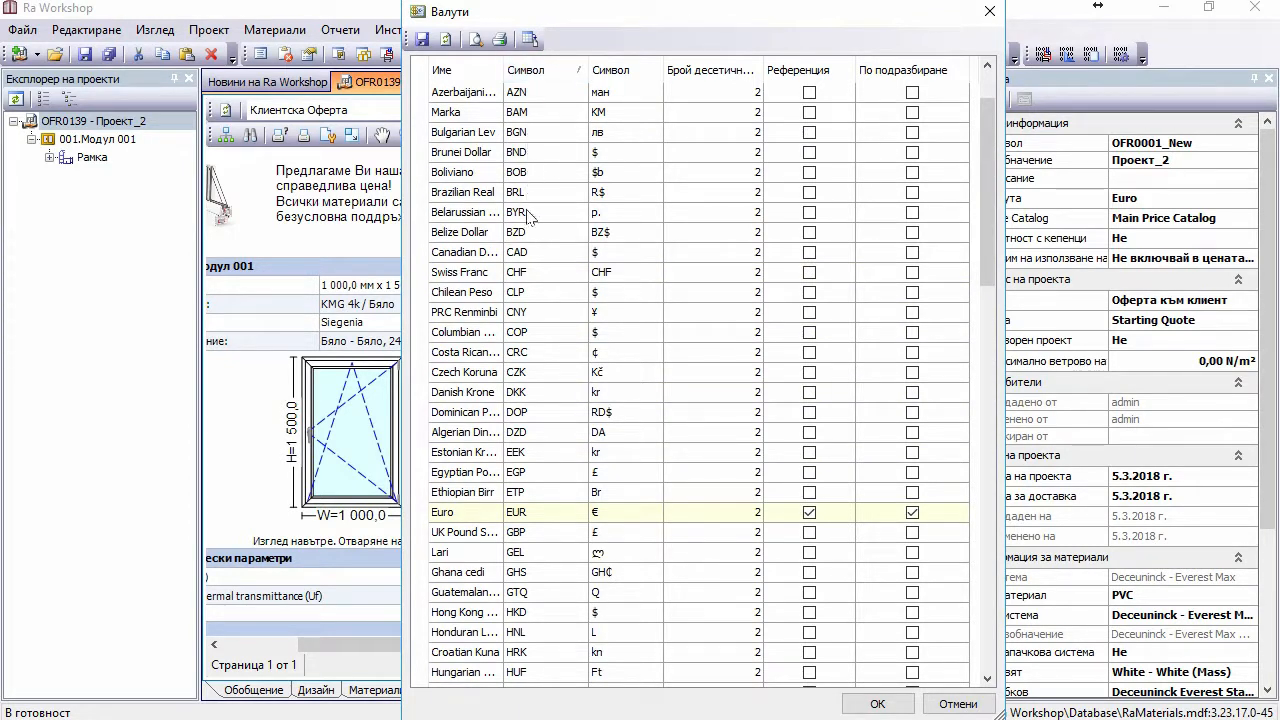
scroll(540, 200, "up", 2)
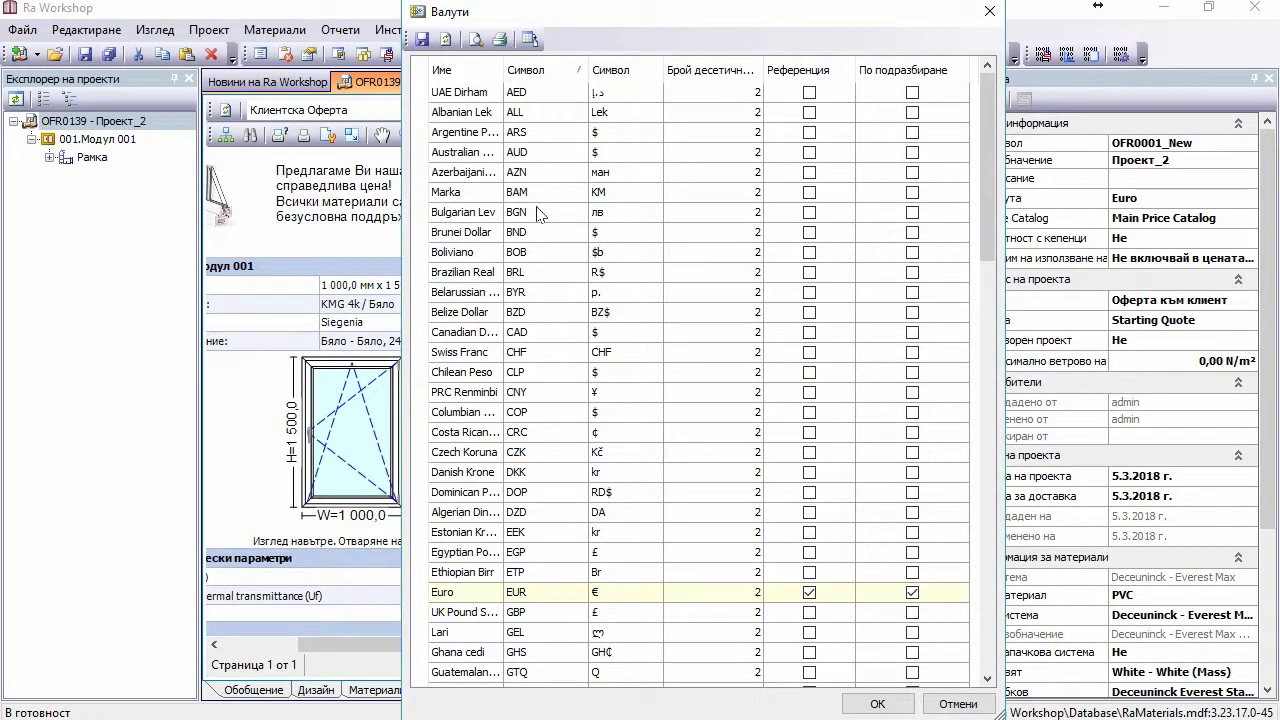
Step: Make Bulgarian Lev the reference currency (confirmed) and the default currency, then apply
left_click(424, 218)
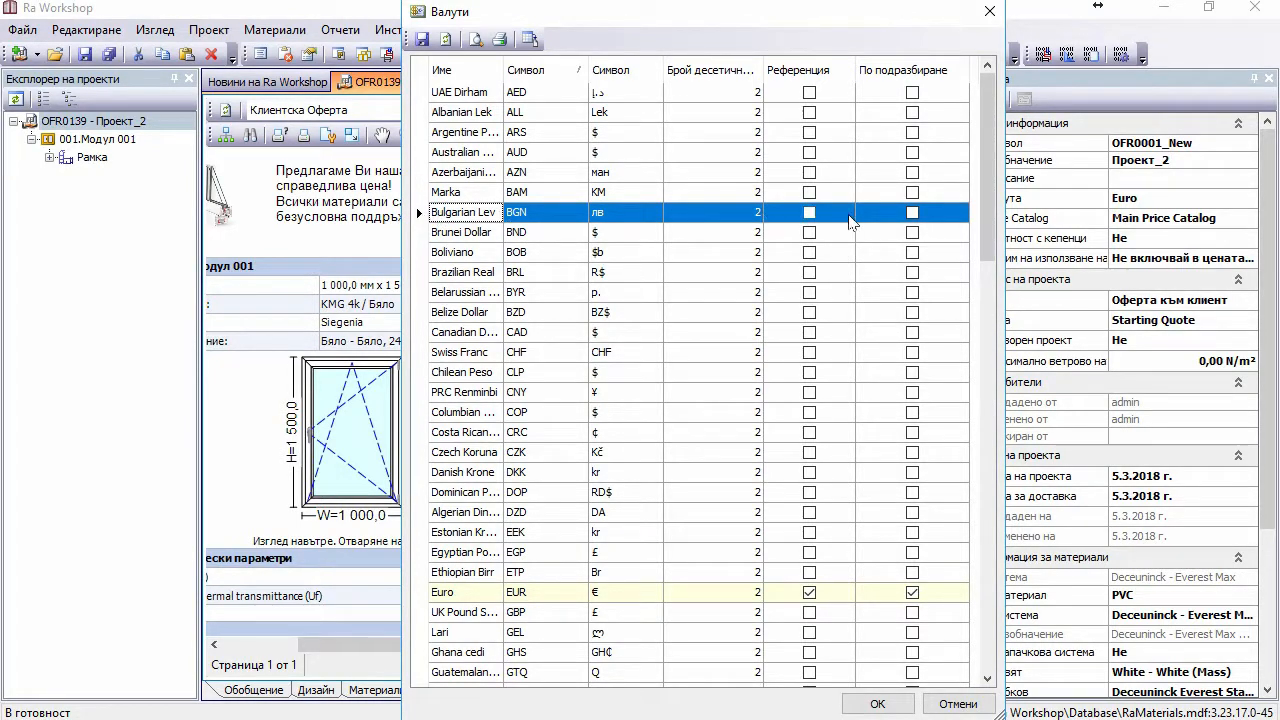
right_click(714, 217)
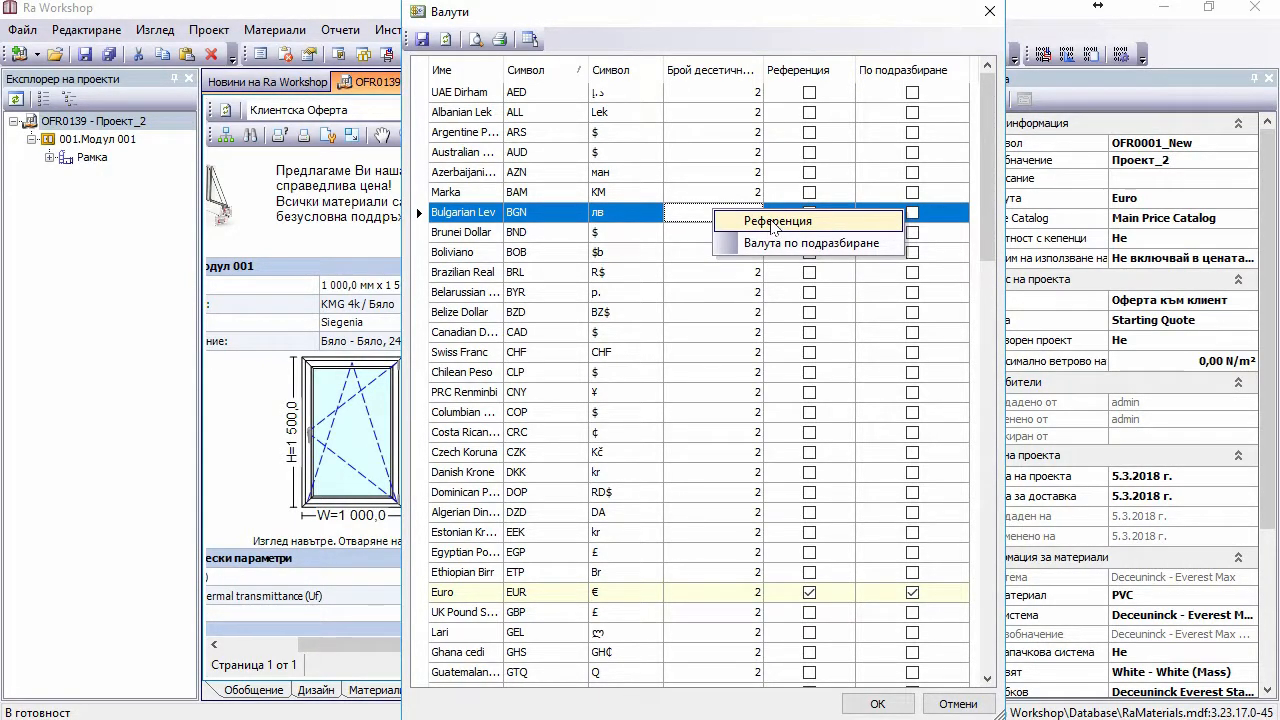
left_click(773, 223)
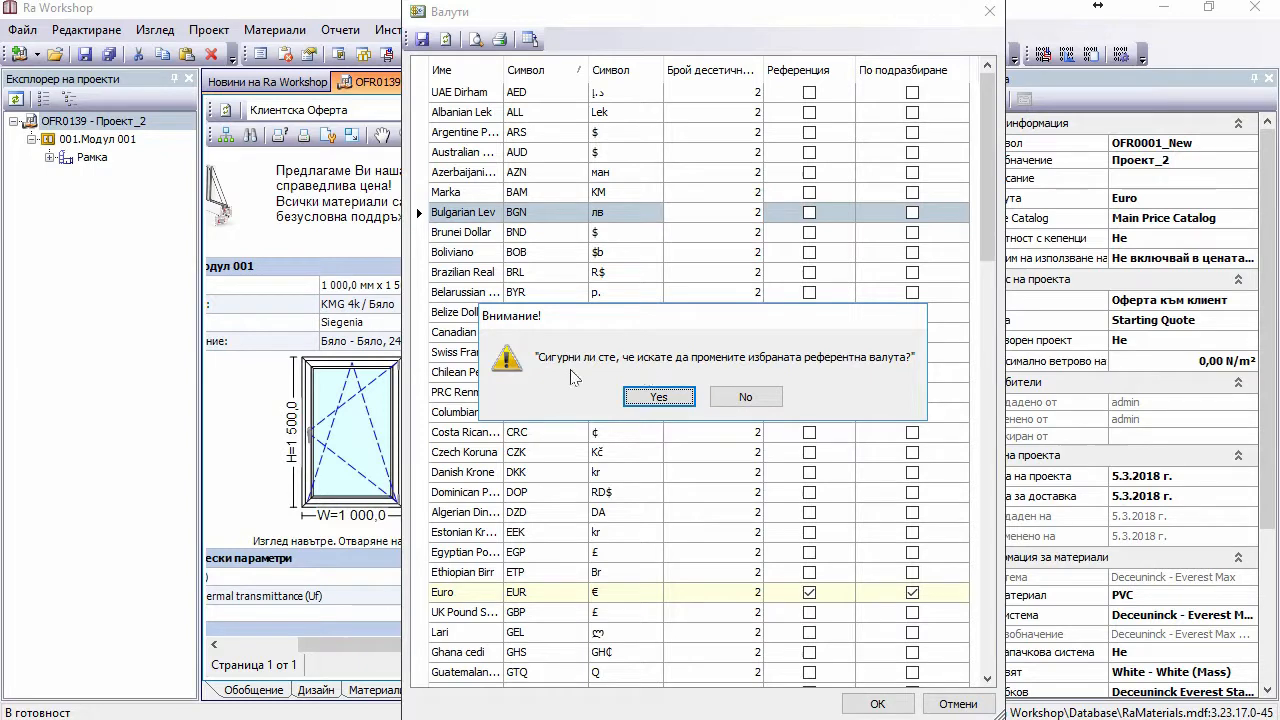
left_click(660, 397)
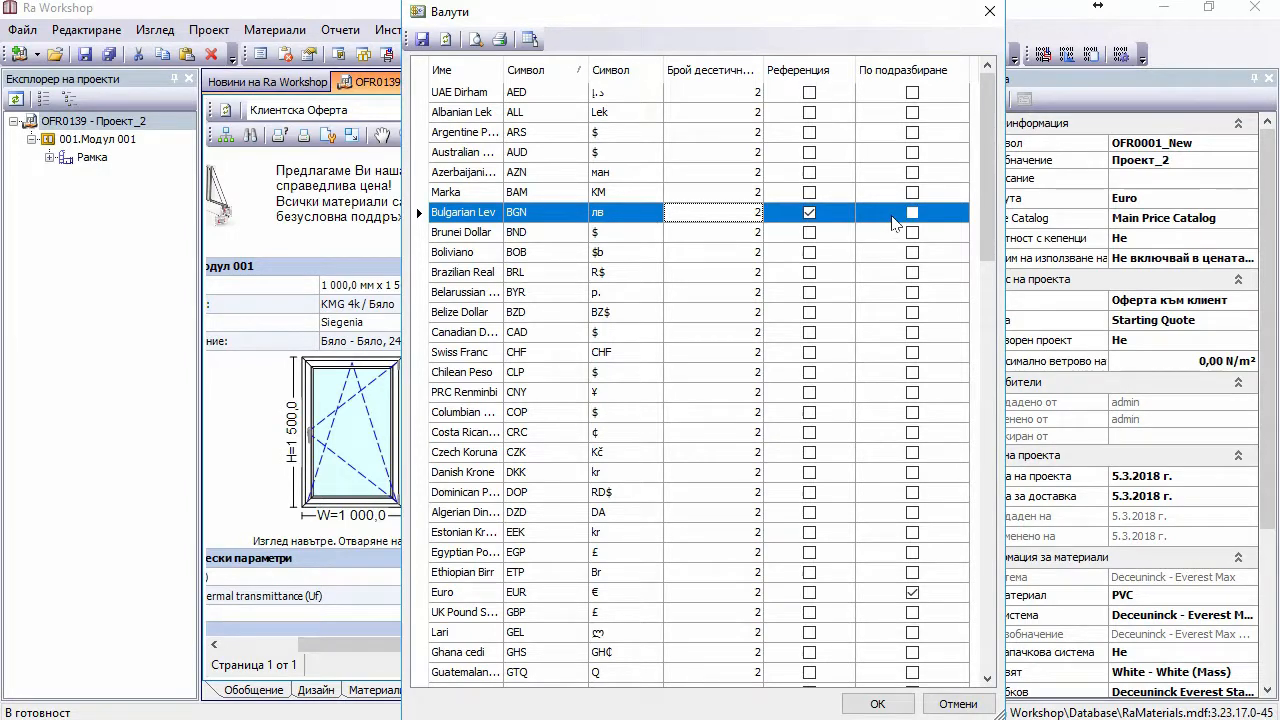
right_click(736, 218)
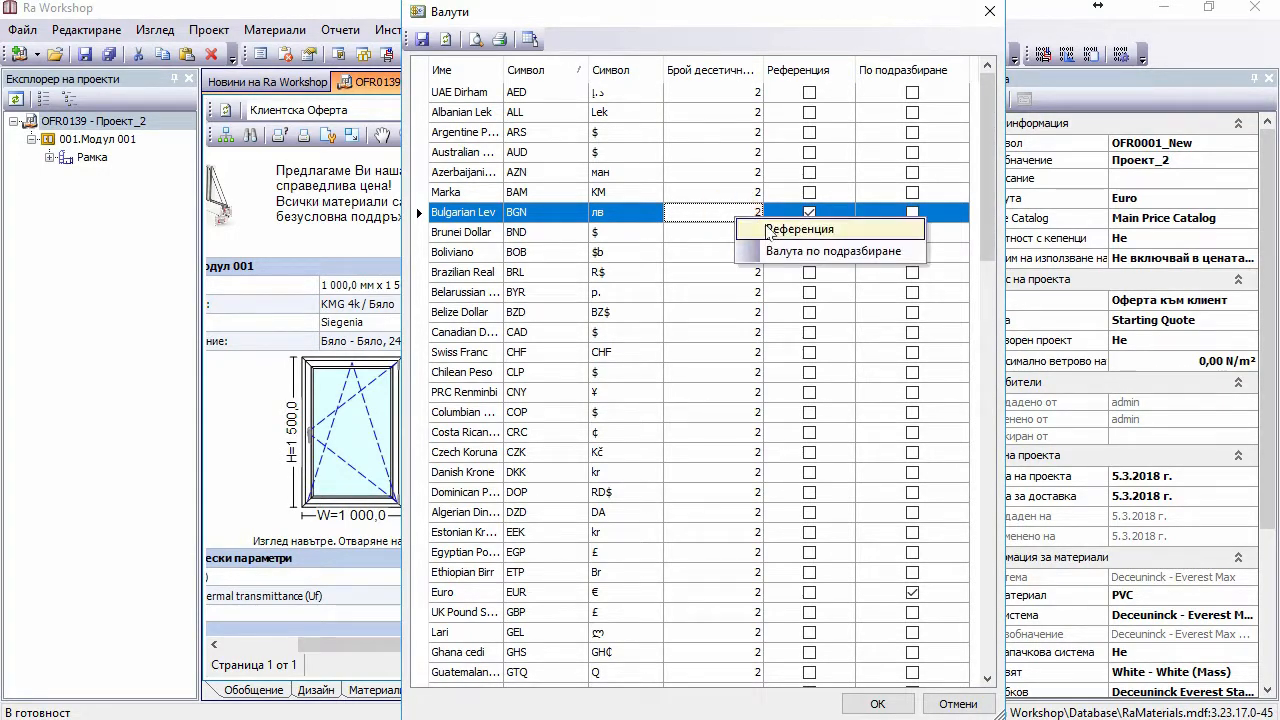
left_click(811, 252)
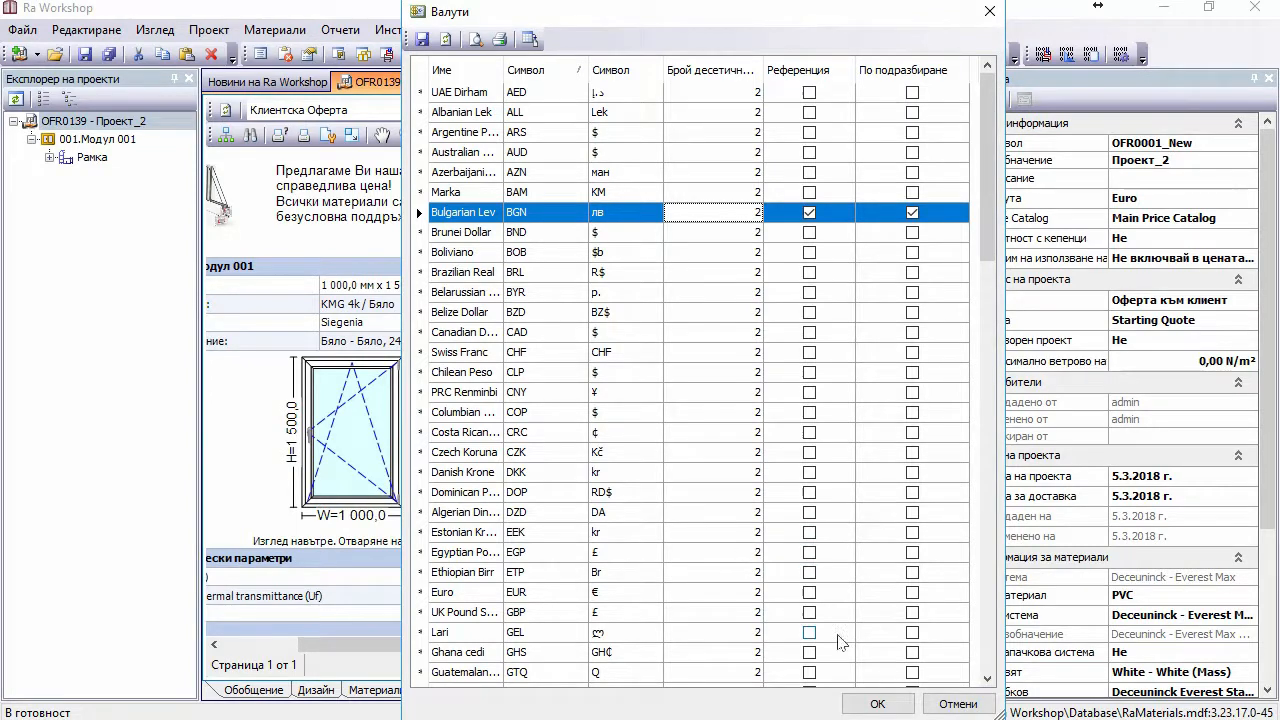
left_click(875, 704)
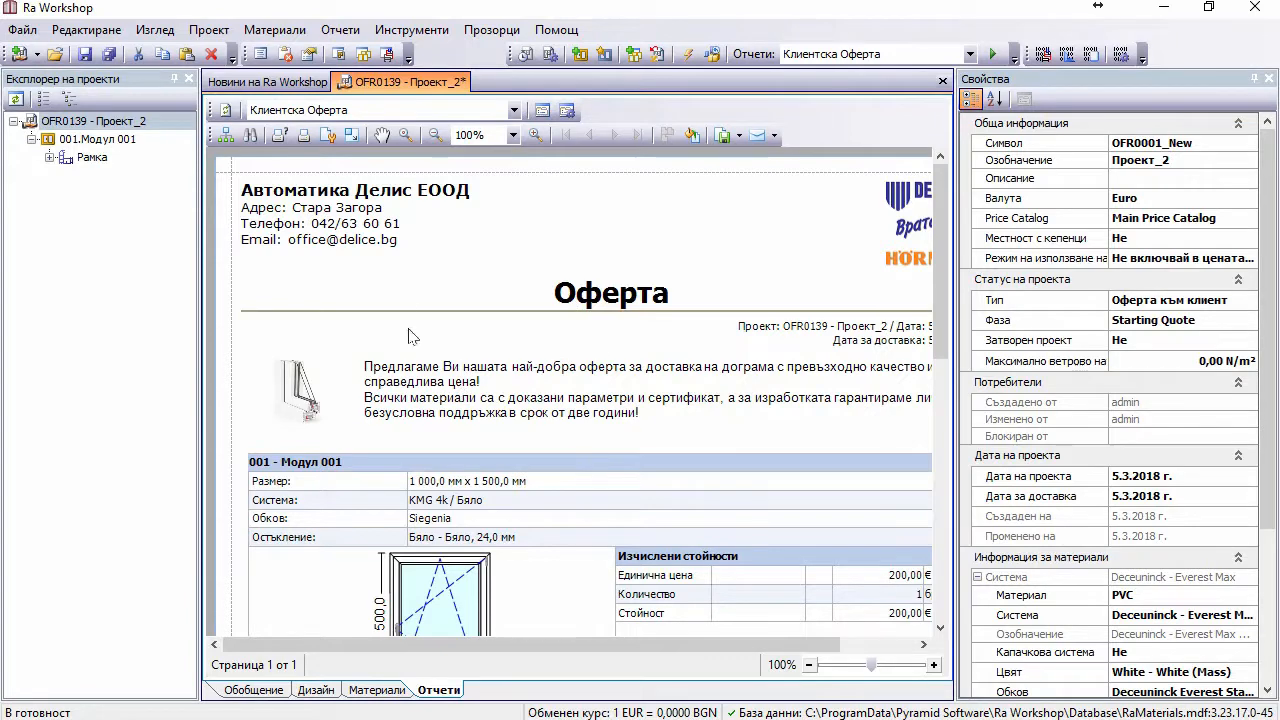
Step: Close the OFR0139 offer, answering the save prompt, and create a new offer project
left_click(942, 81)
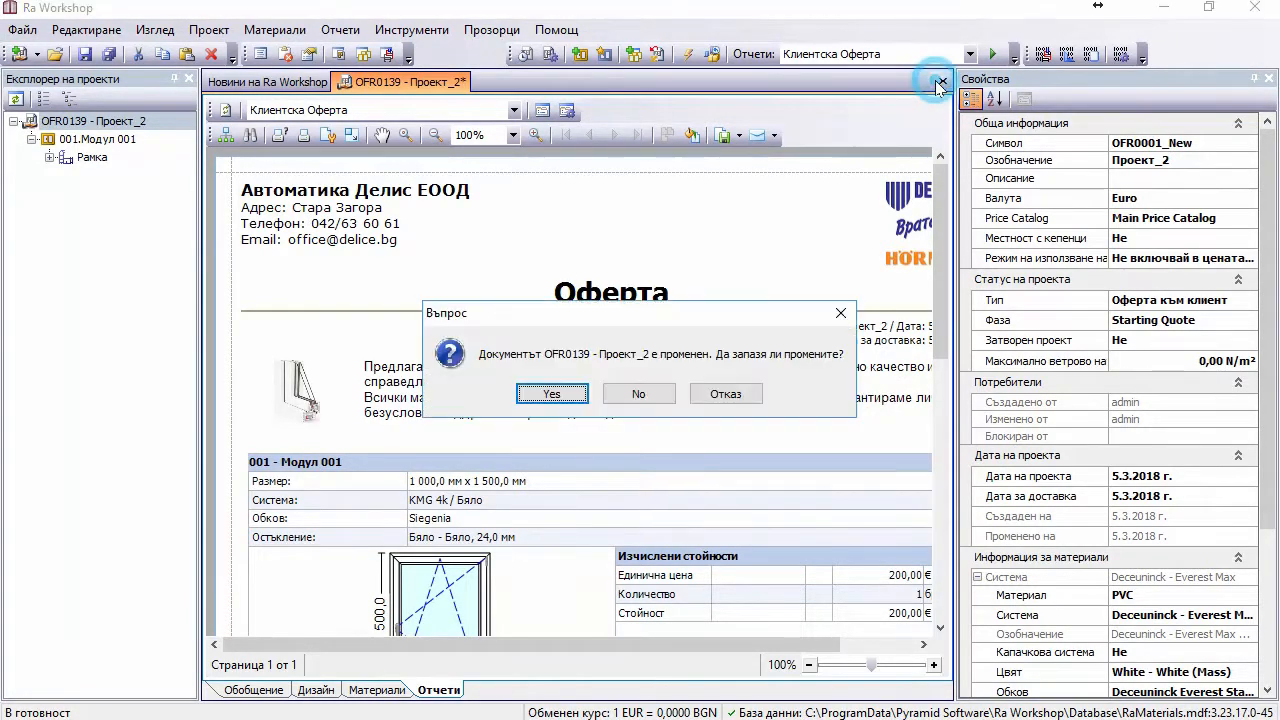
left_click(636, 393)
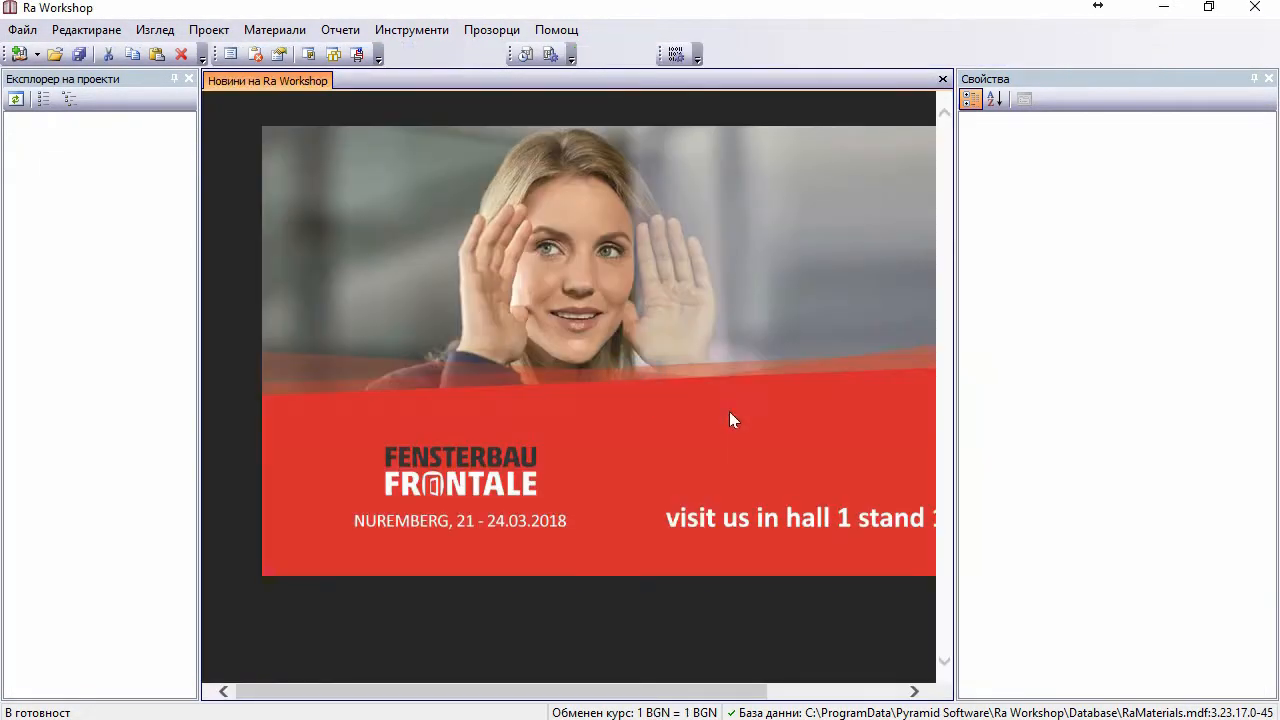
left_click(27, 59)
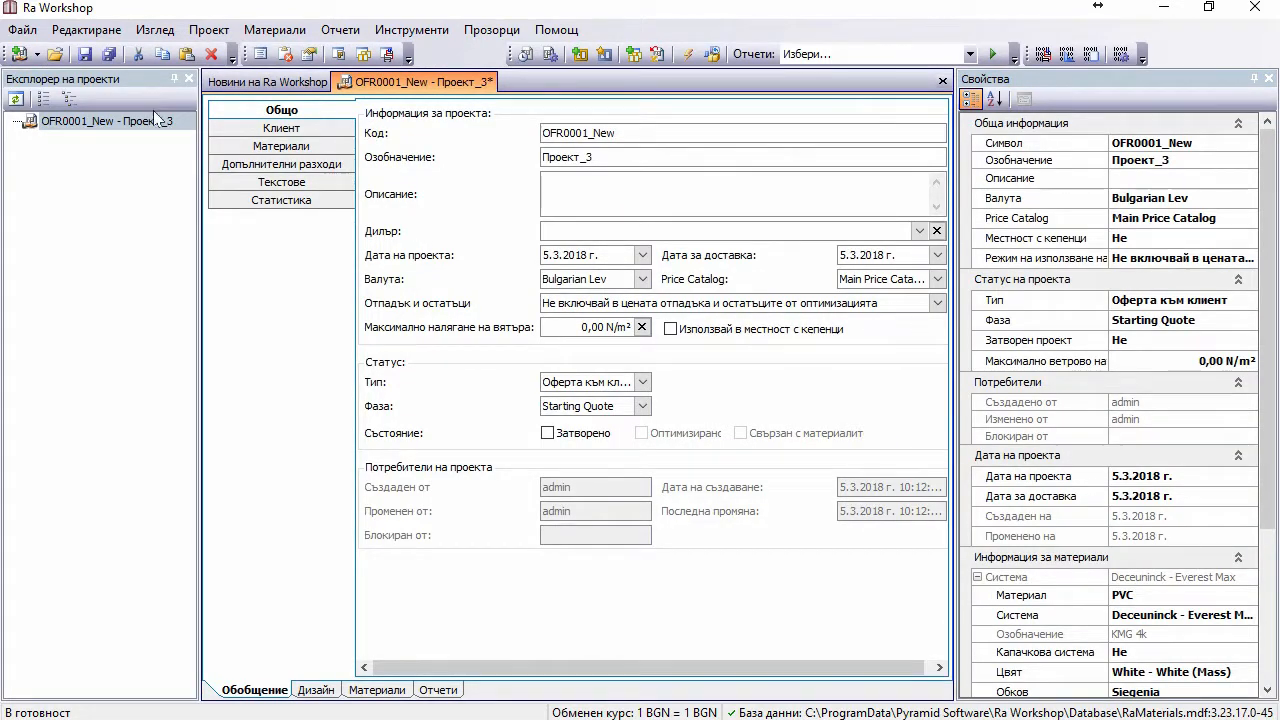
Step: Choose Euro as the project currency and save the project
left_click(259, 112)
left_click(642, 280)
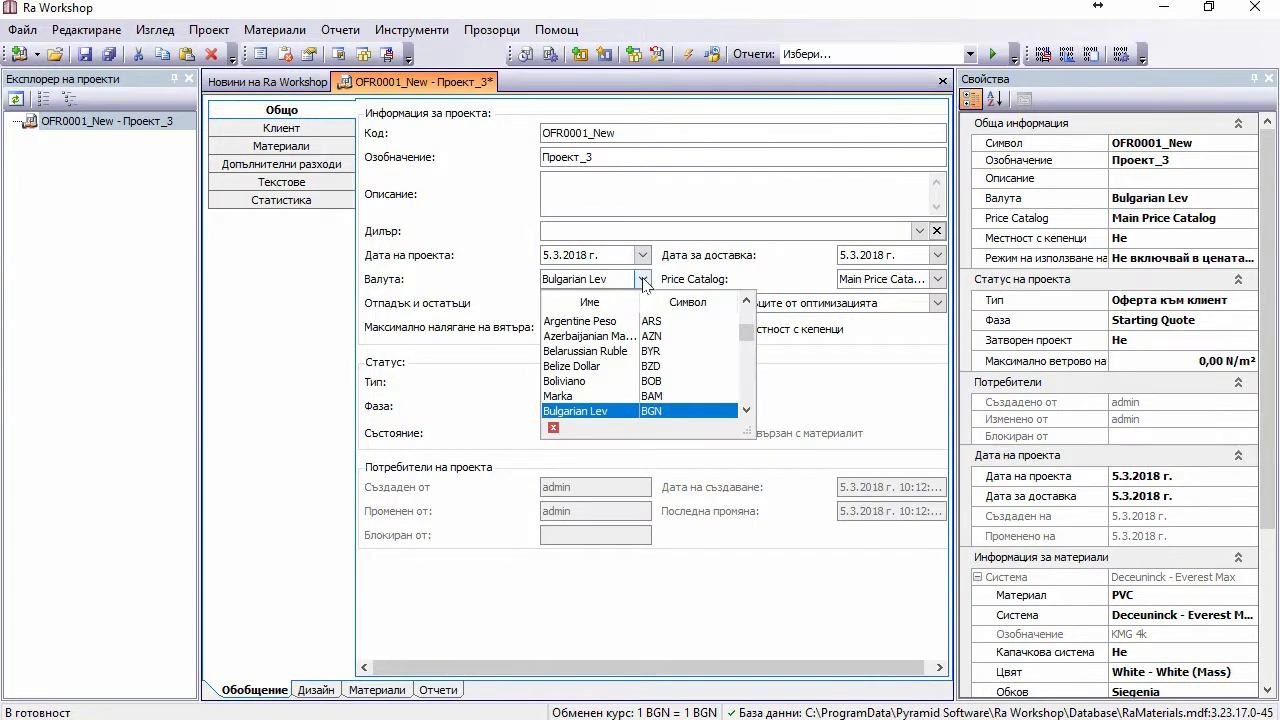
scroll(645, 285, "down", 2)
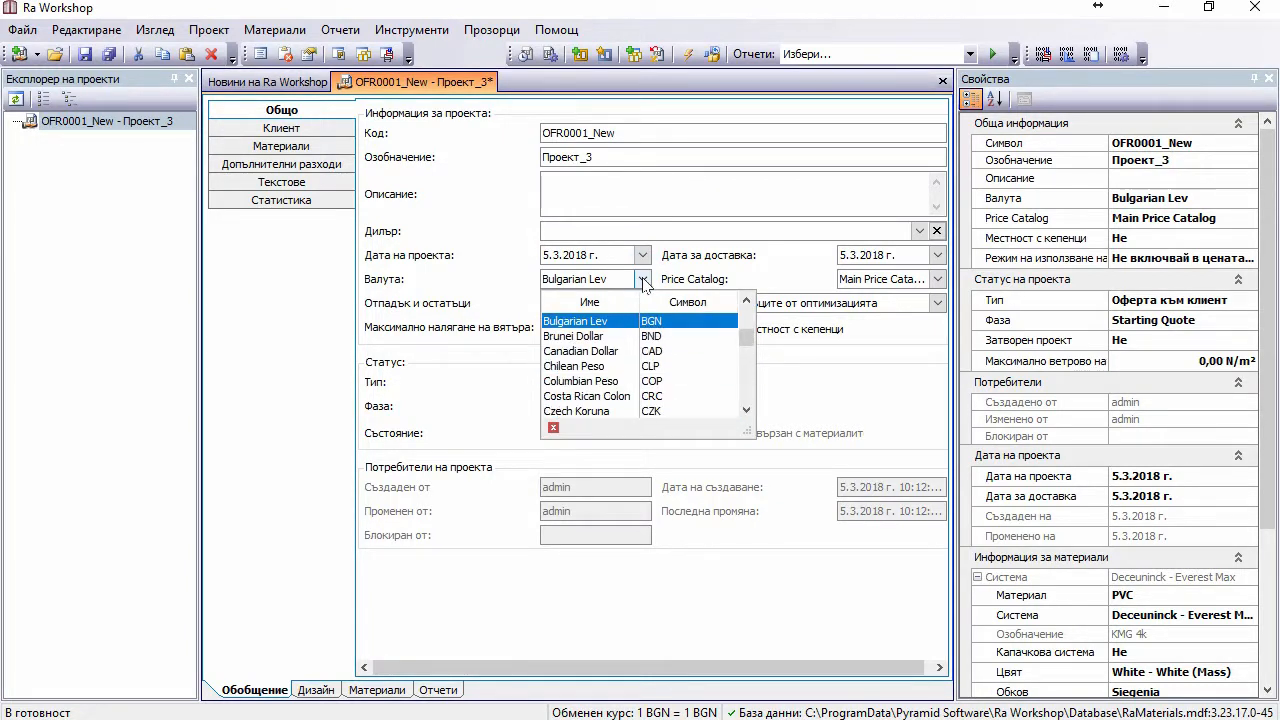
scroll(645, 285, "down", 2)
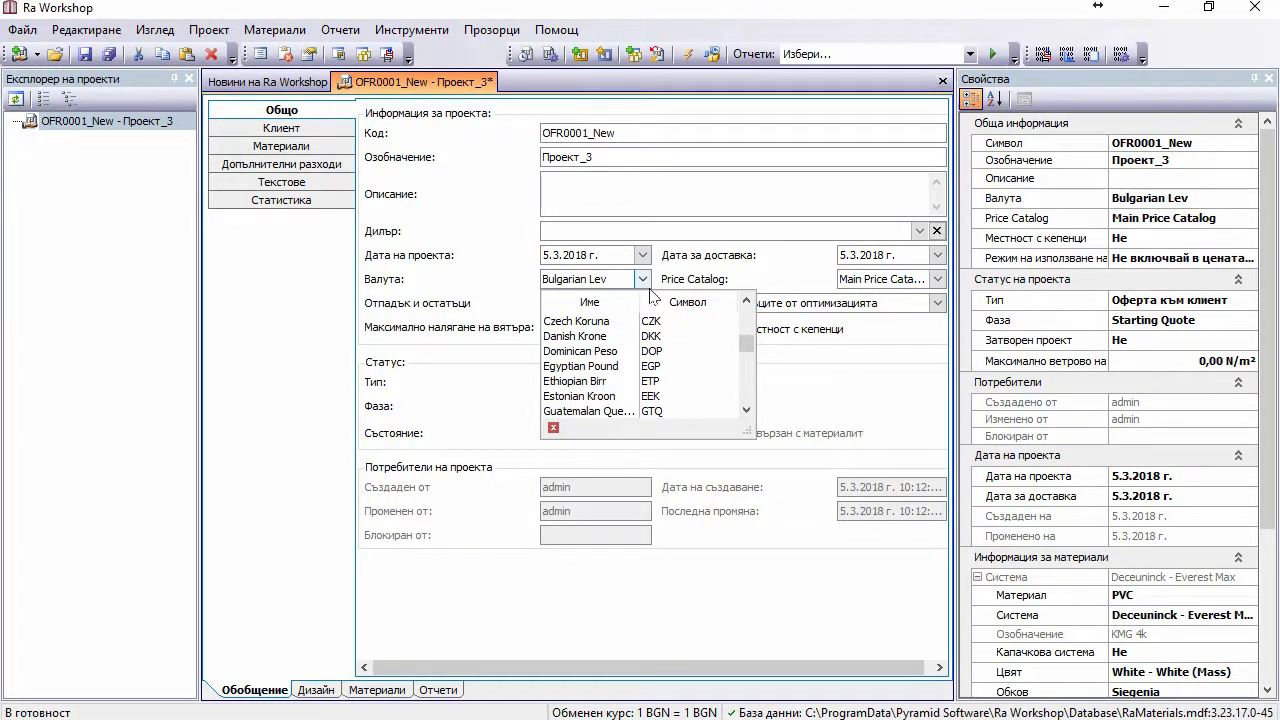
left_click(680, 303)
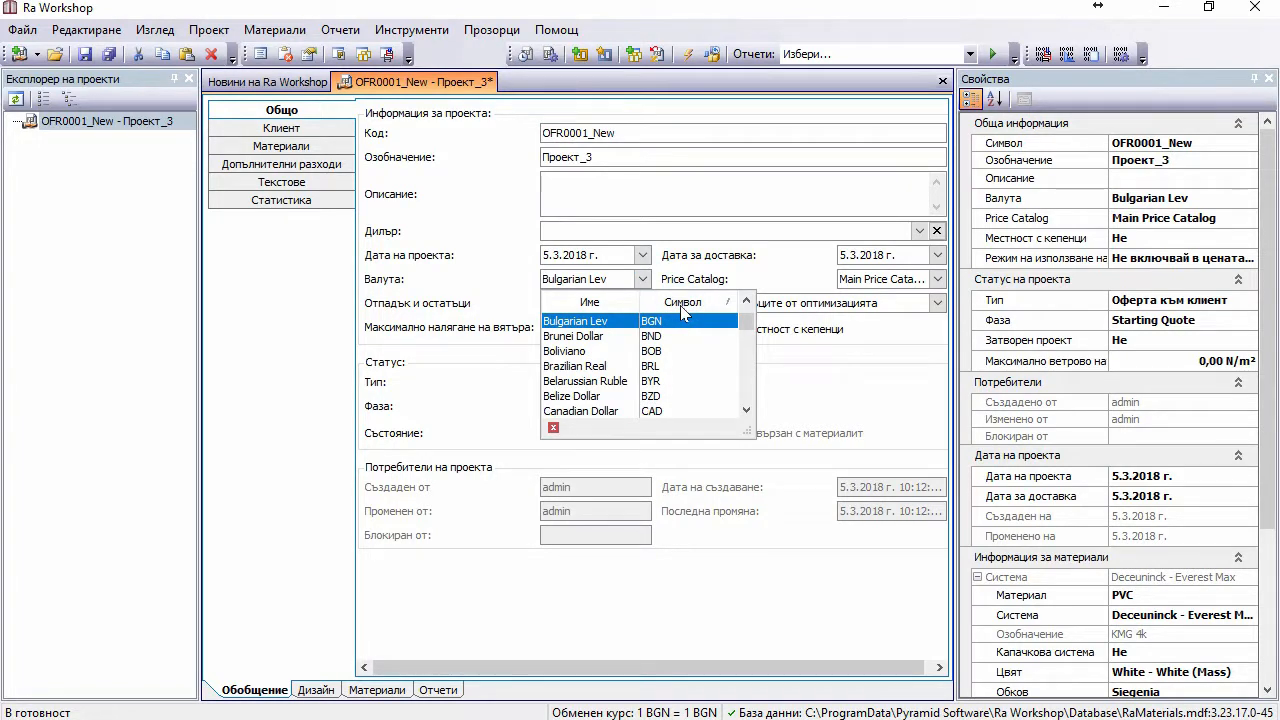
left_click_drag(746, 322, 758, 338)
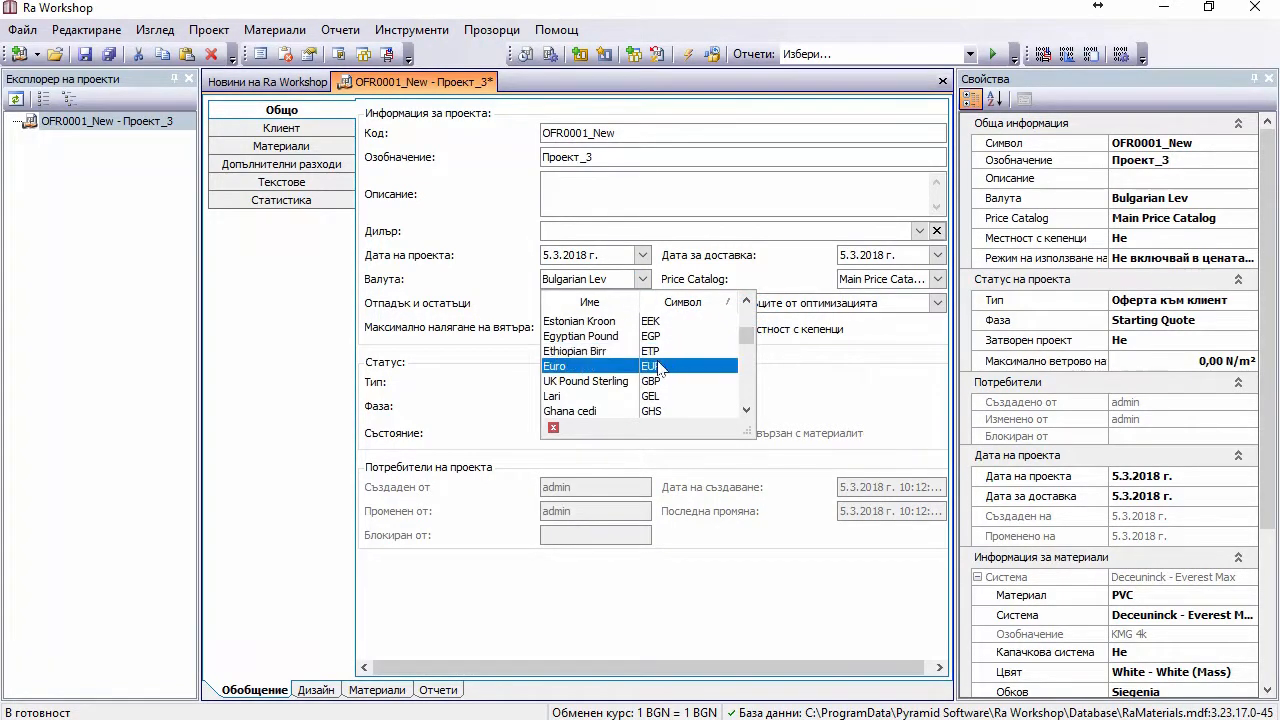
left_click(656, 366)
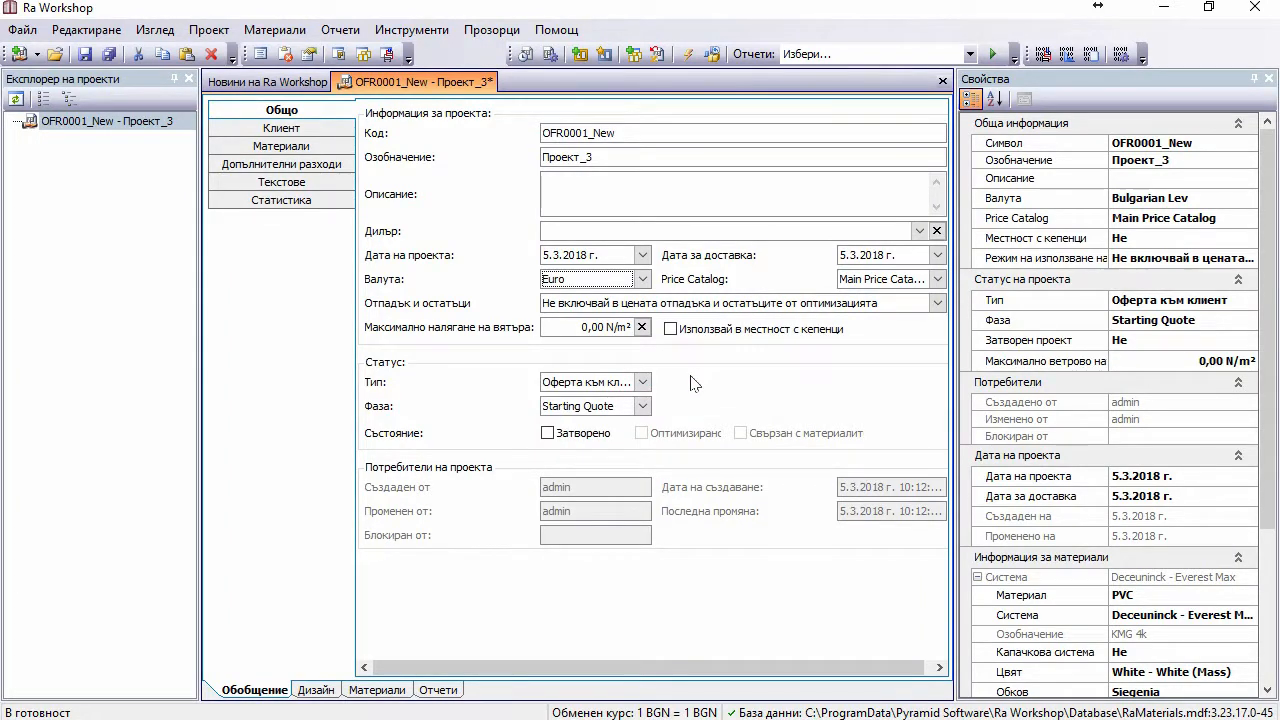
left_click(690, 375)
left_click(85, 54)
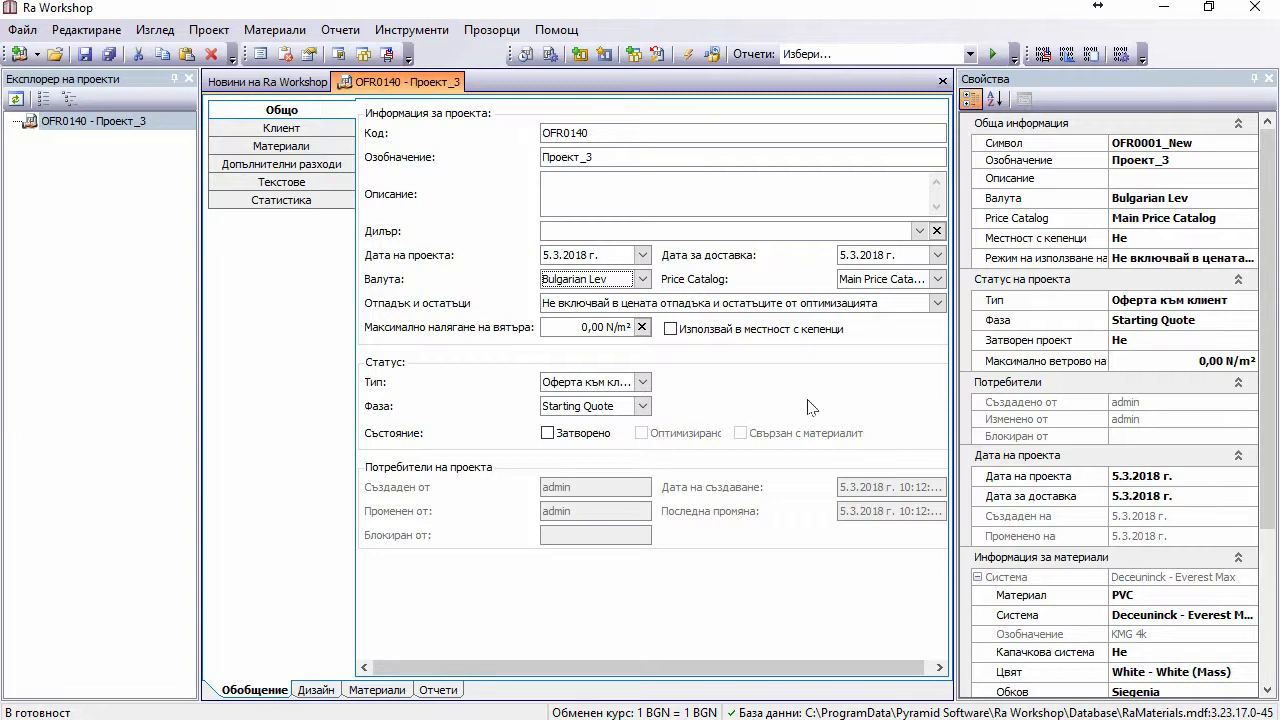
Step: Reselect Euro in the currency list and save the project again as OFR0140
left_click(642, 279)
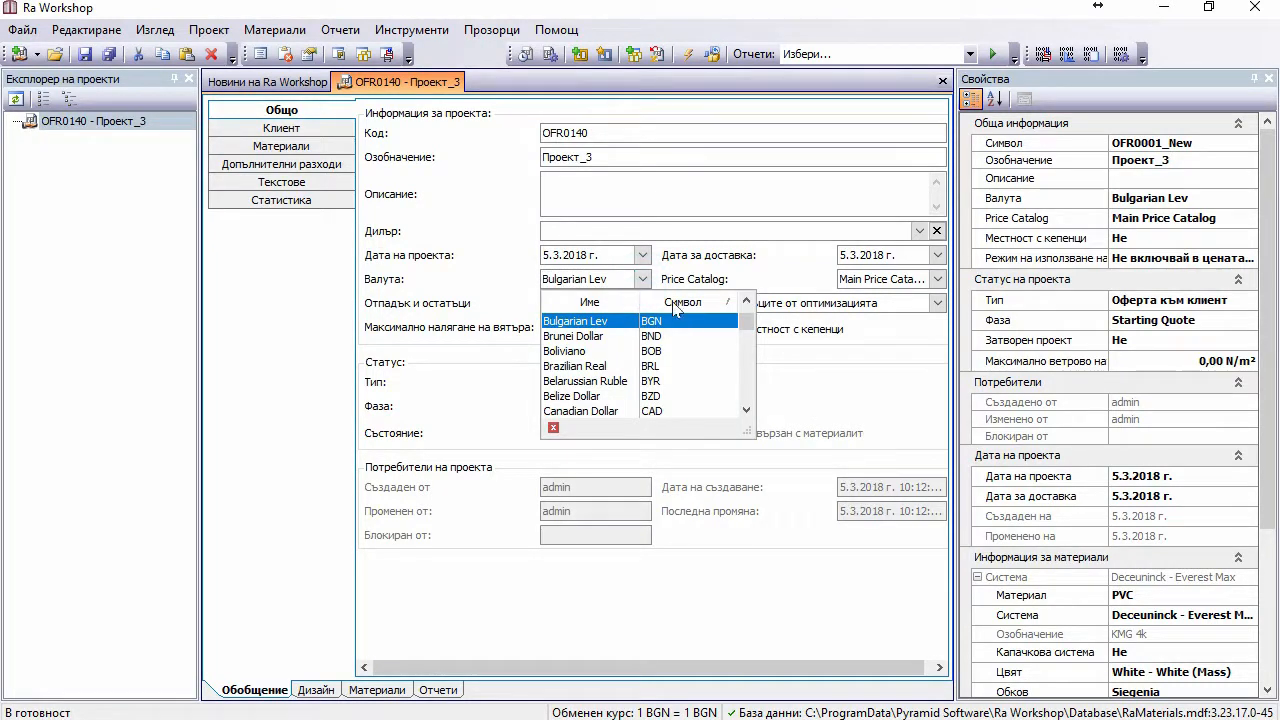
left_click_drag(748, 318, 752, 336)
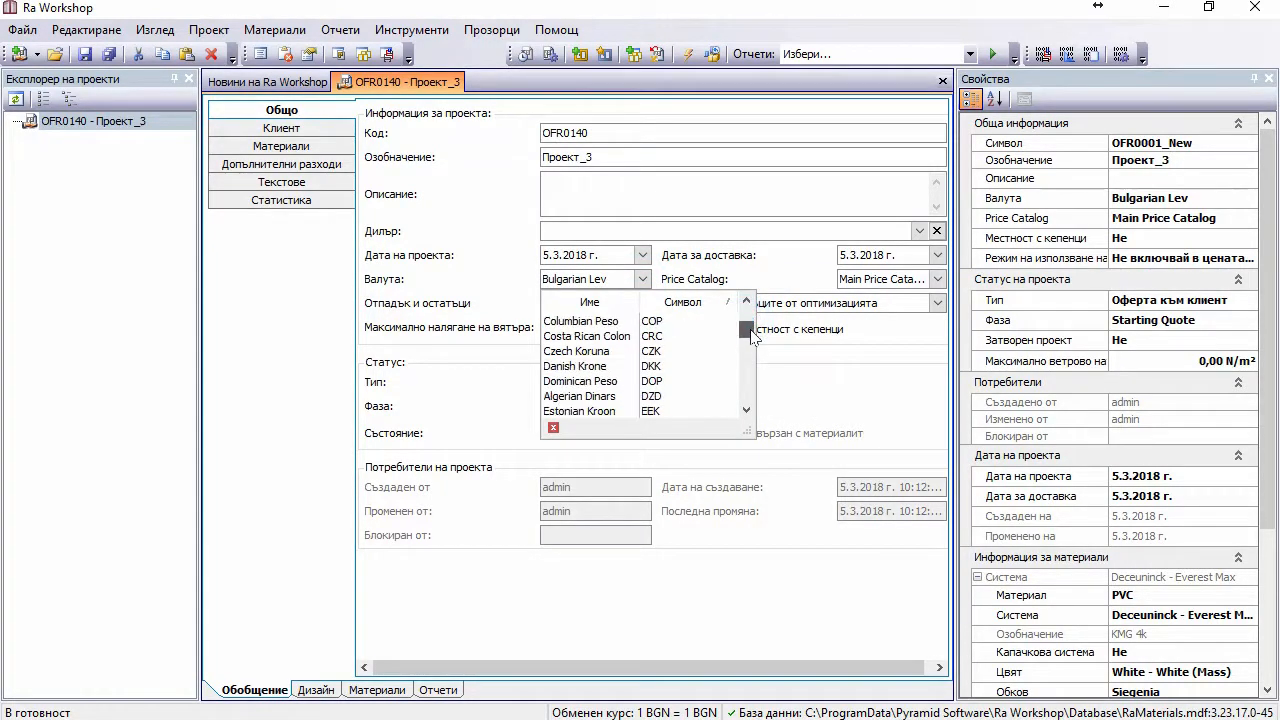
scroll(752, 336, "down", 3)
left_click(695, 338)
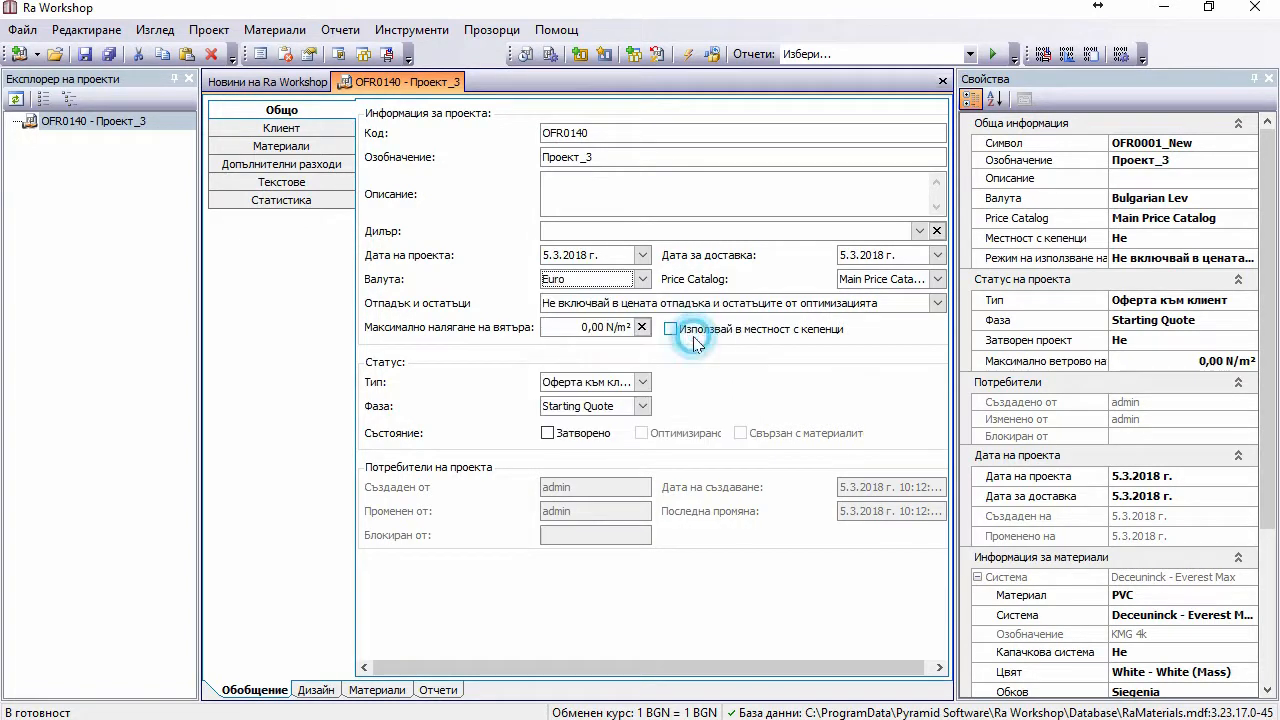
left_click(704, 366)
left_click(85, 55)
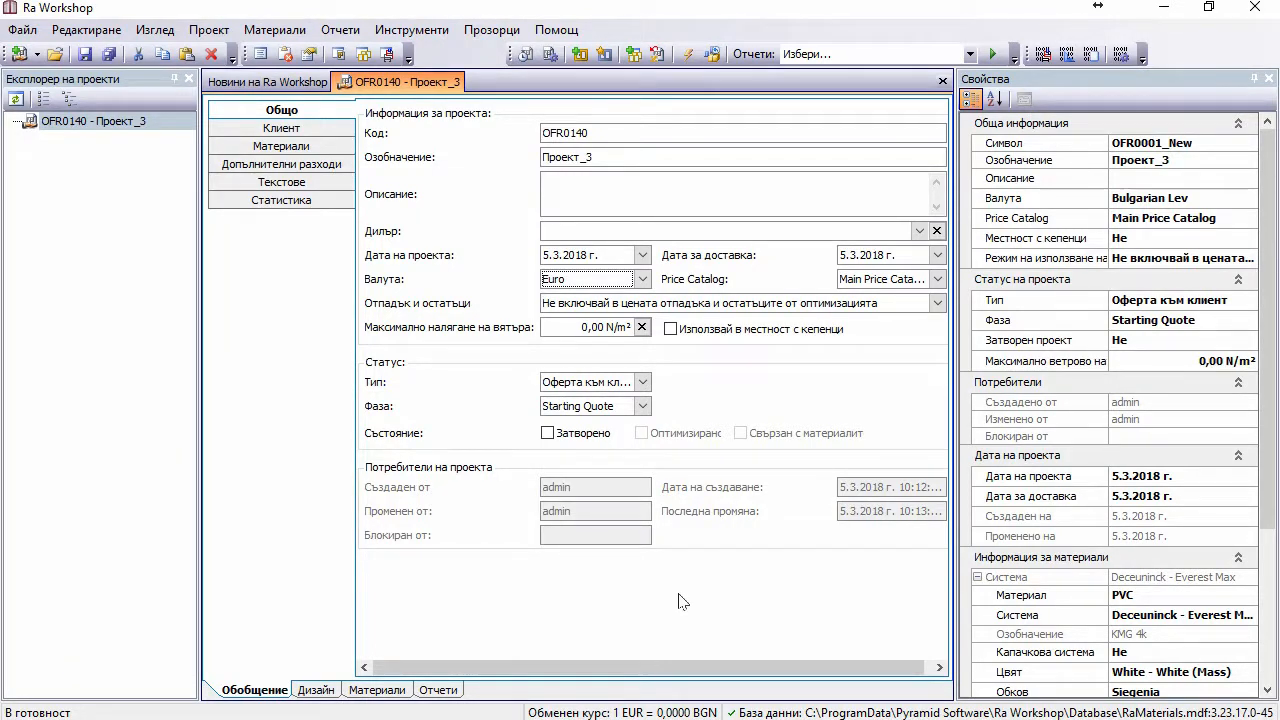
Step: Set the Euro exchange rate to 1,95583 in Курс на валутите
left_click(414, 33)
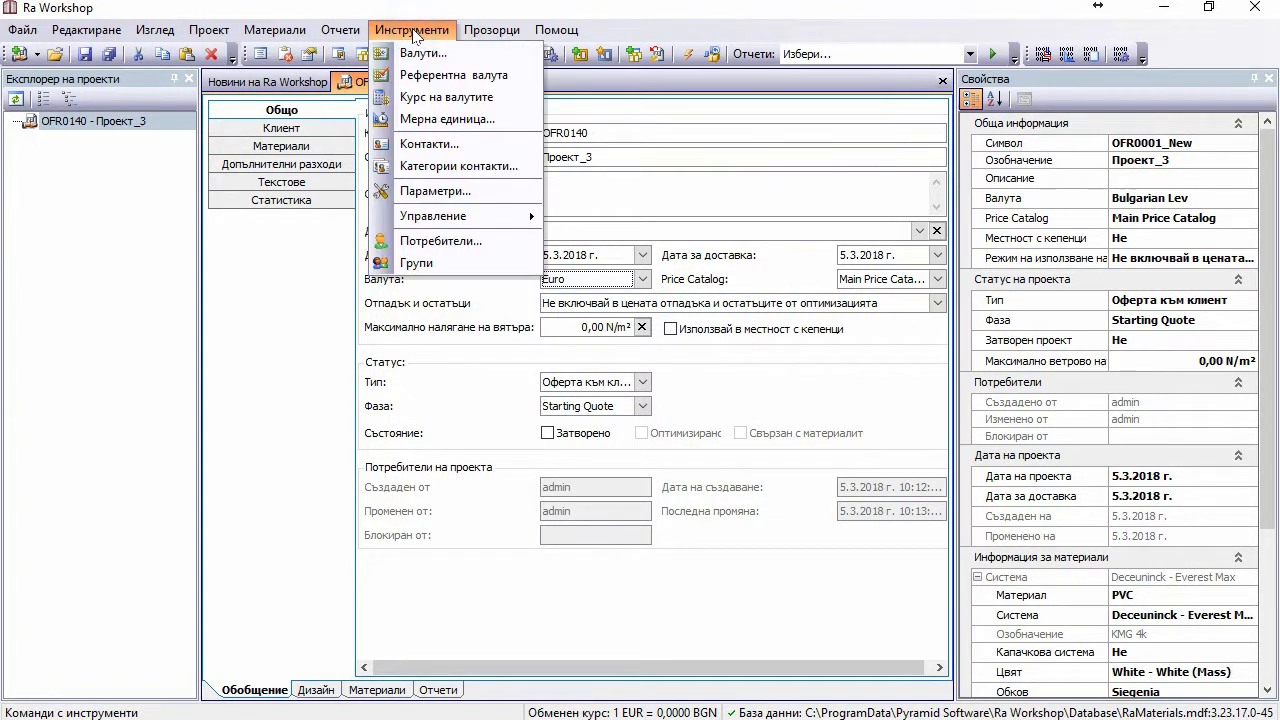
left_click(446, 97)
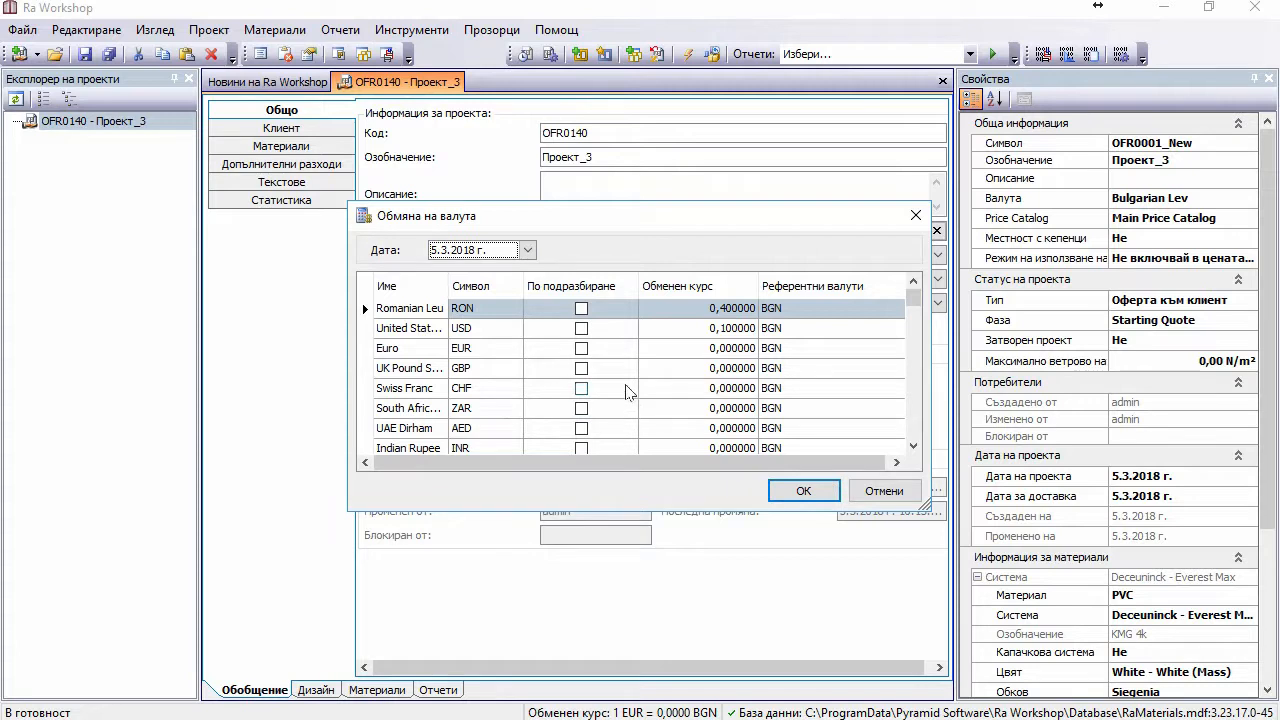
left_click(592, 348)
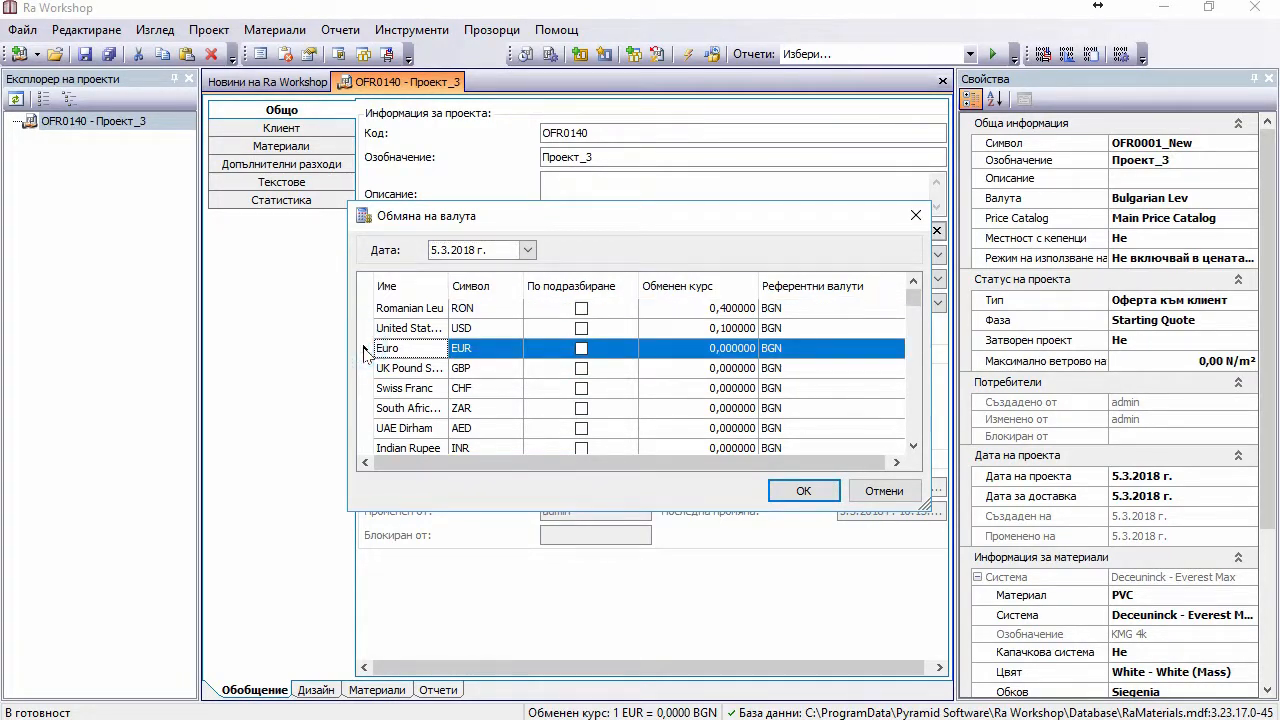
left_click(700, 353)
type("1,")
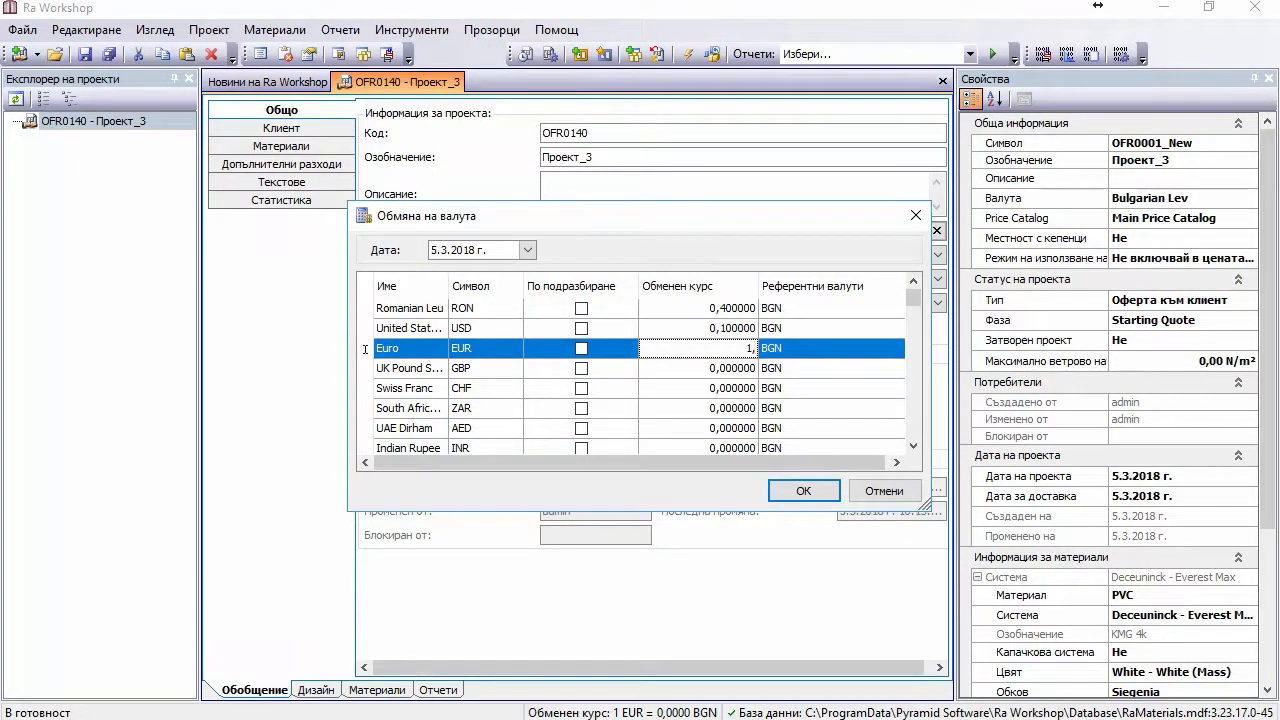
type("95583")
left_click(805, 498)
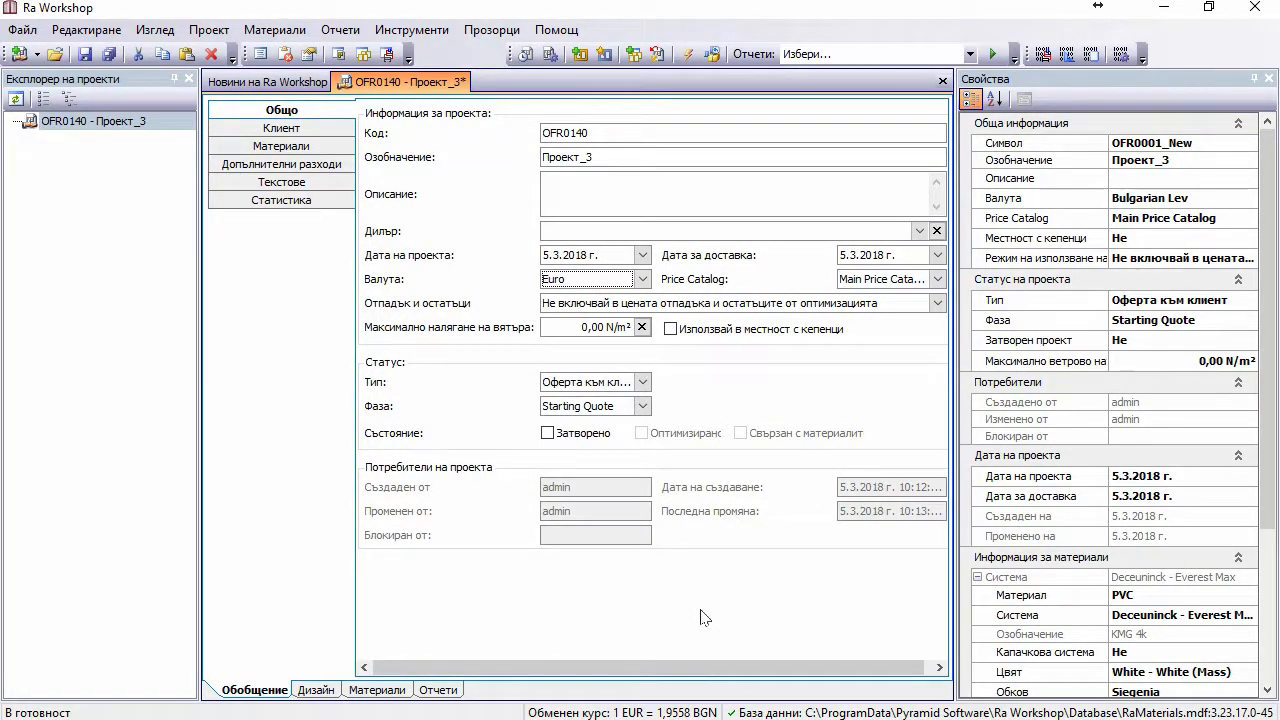
left_click(643, 279)
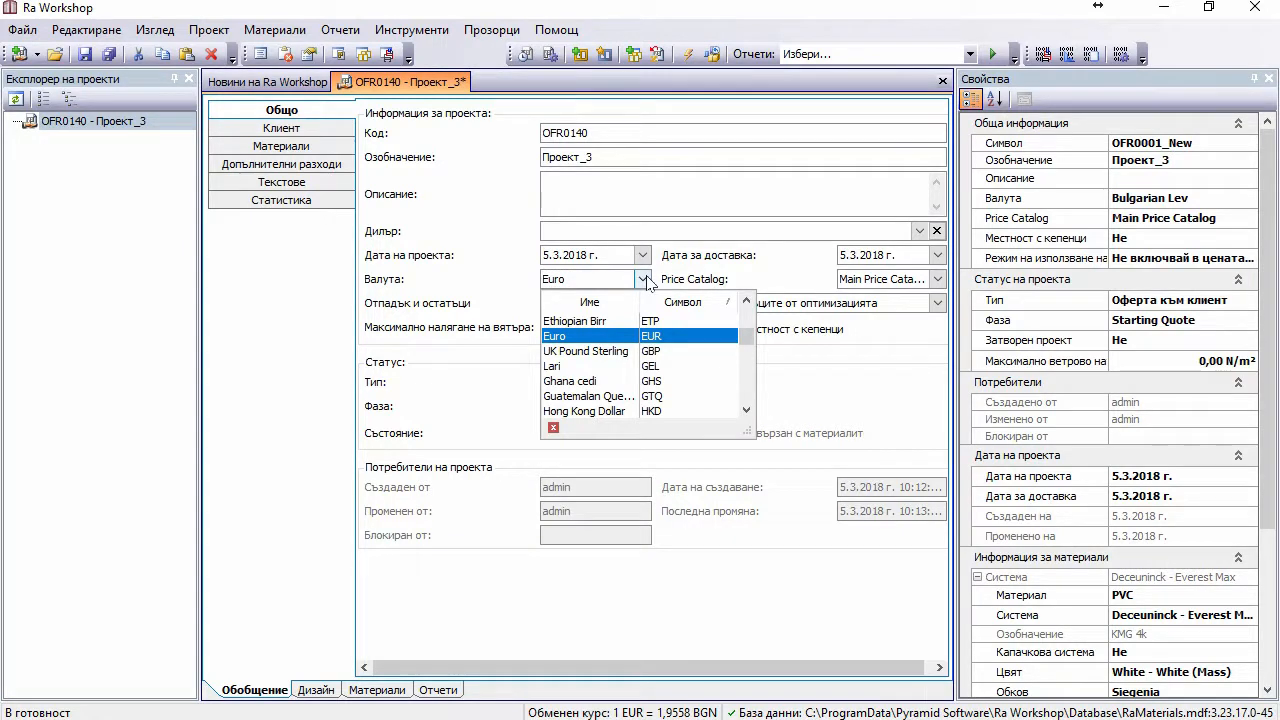
Step: Close OFR0140 discarding its unsaved changes, and create a new offer project
left_click(941, 82)
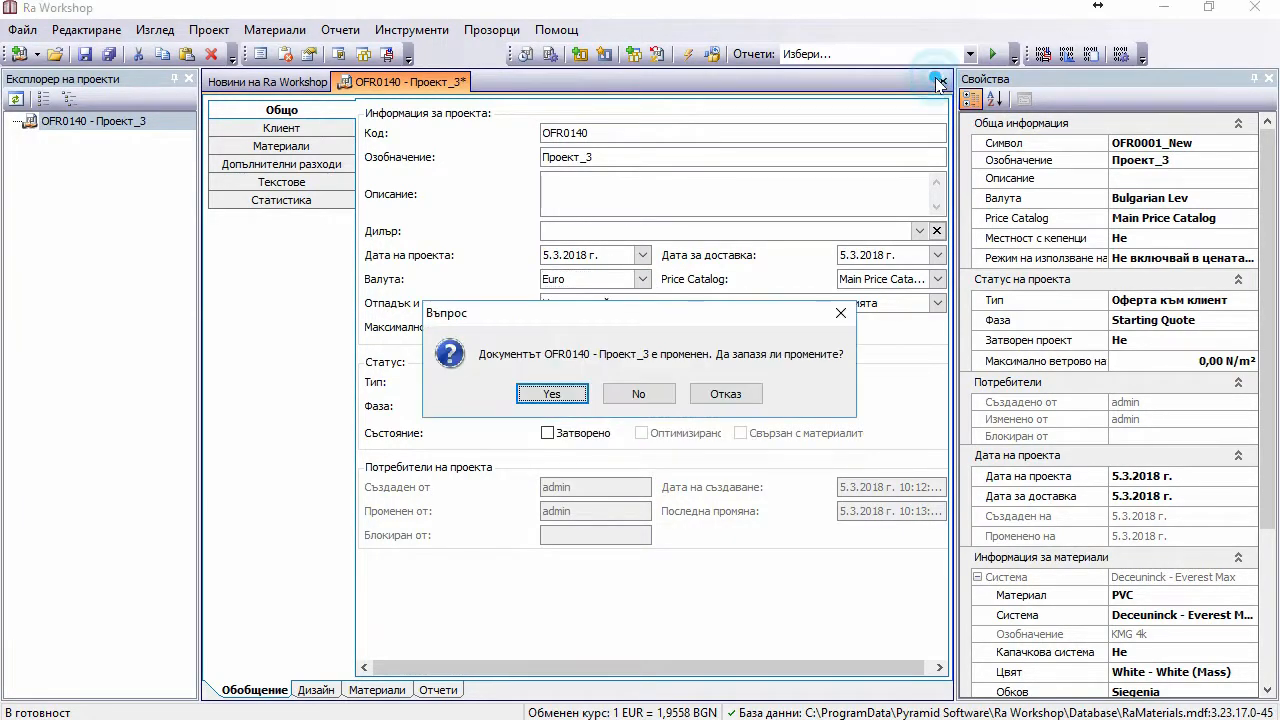
left_click(637, 394)
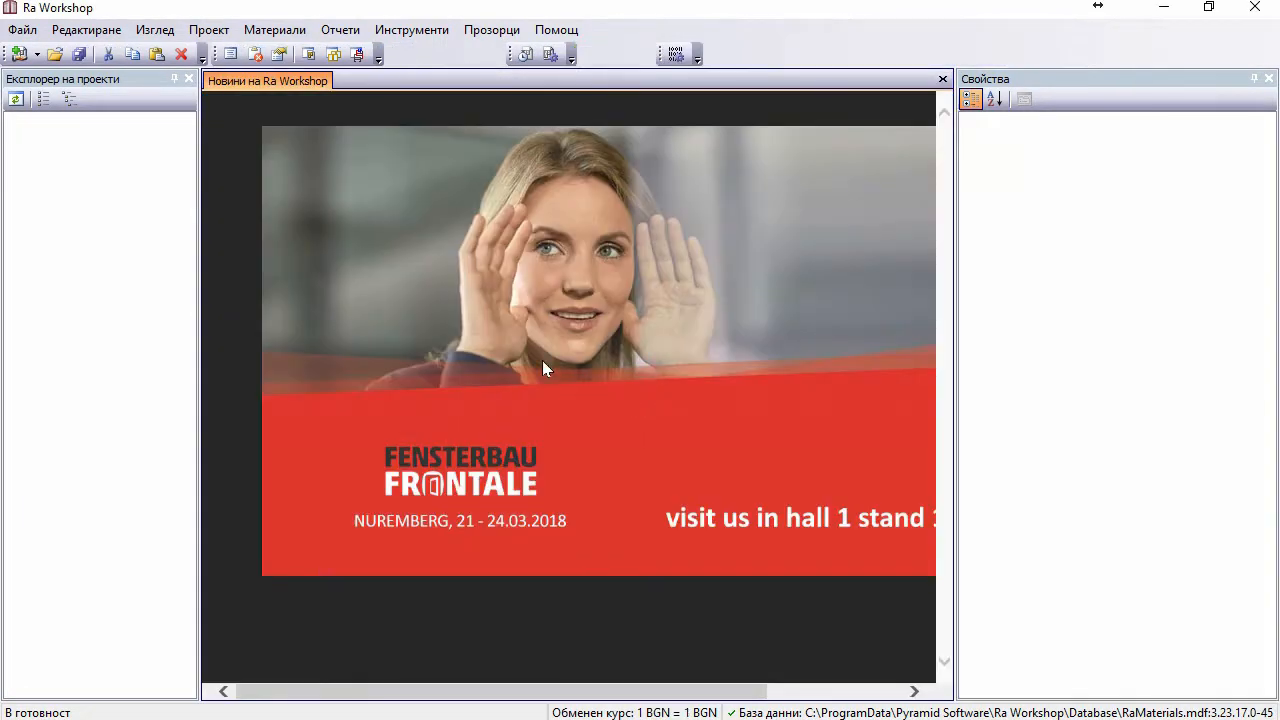
left_click(16, 51)
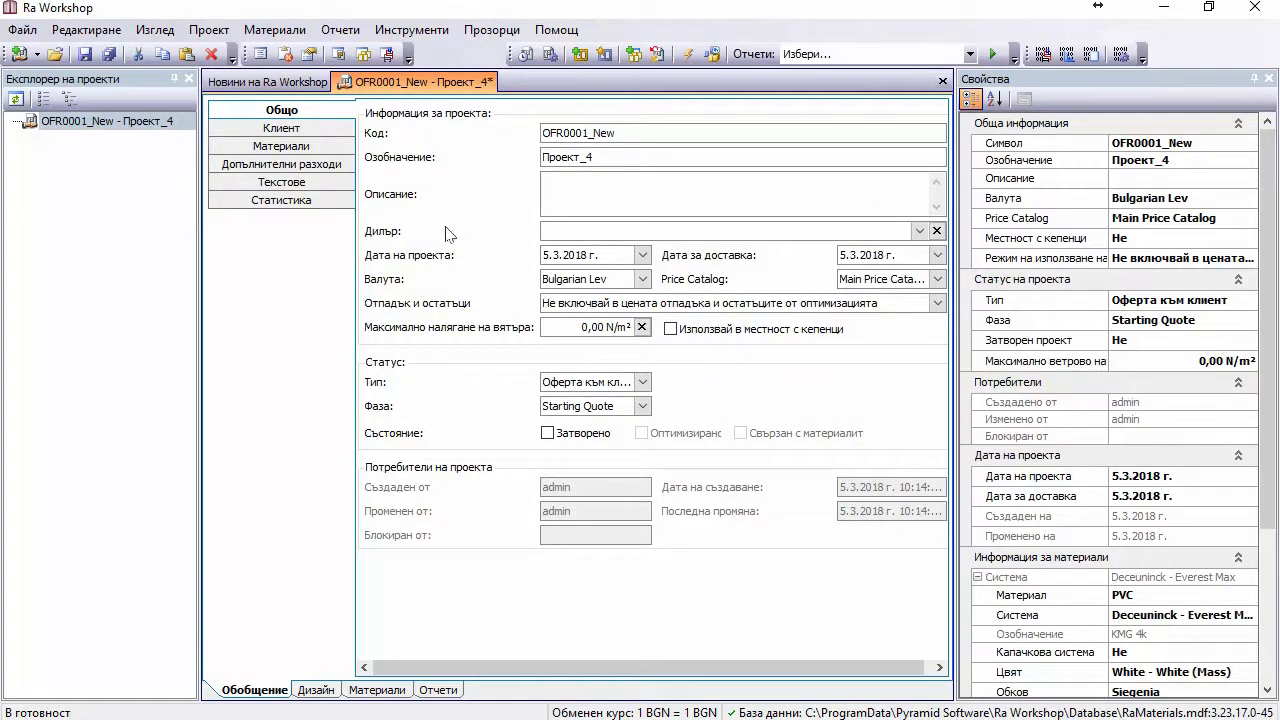
Step: Add module 001 with a tilt-and-turn sash, then select its frame and the module in the tree
left_click(579, 55)
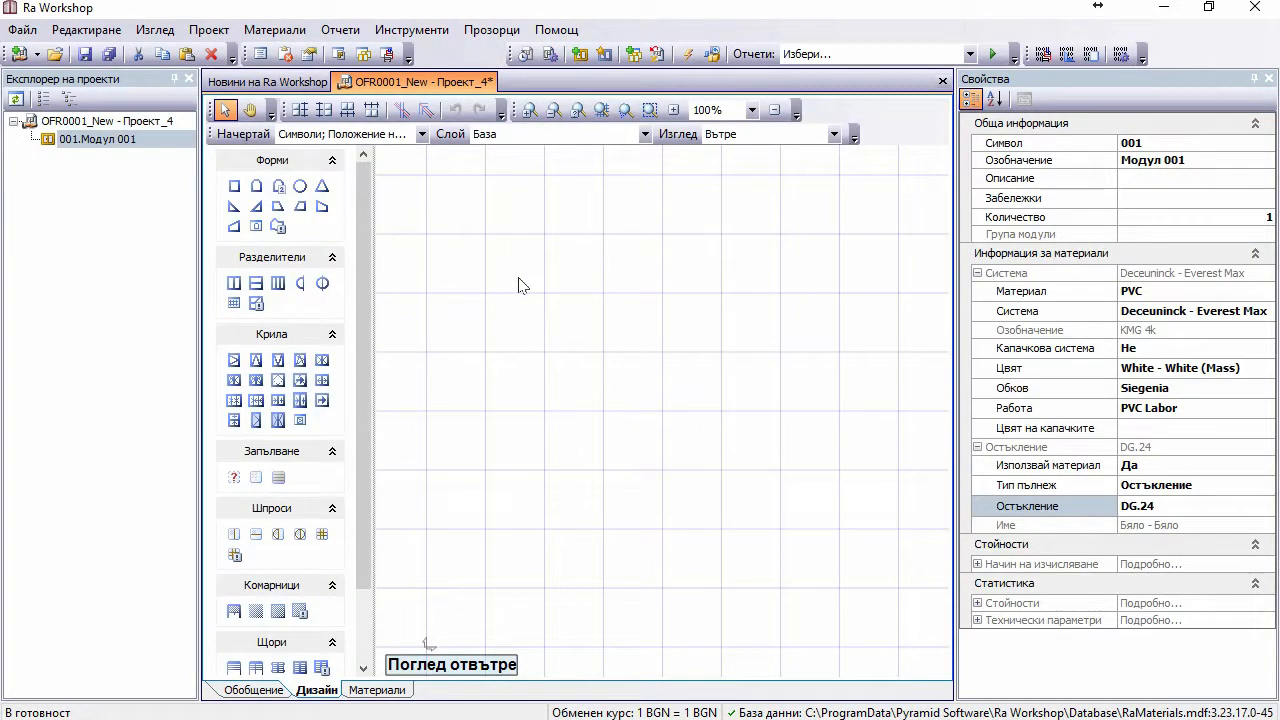
left_click(300, 360)
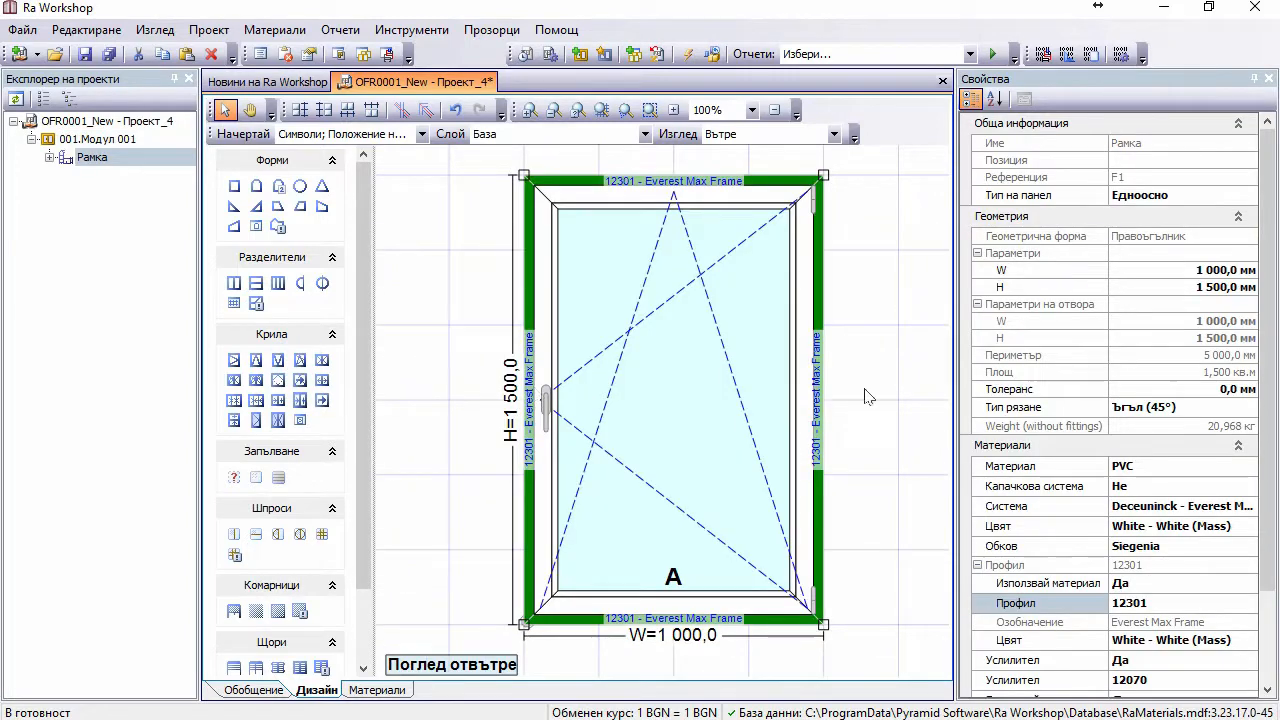
left_click_drag(1268, 436, 1276, 556)
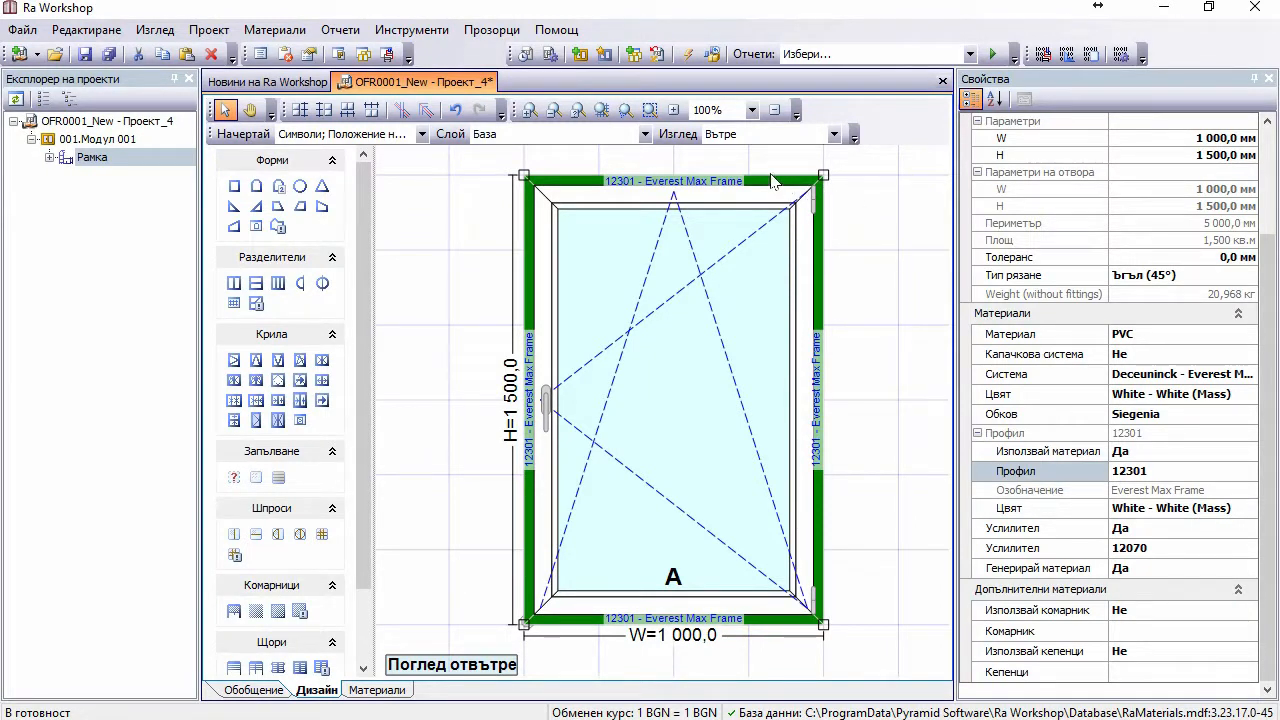
left_click(90, 161)
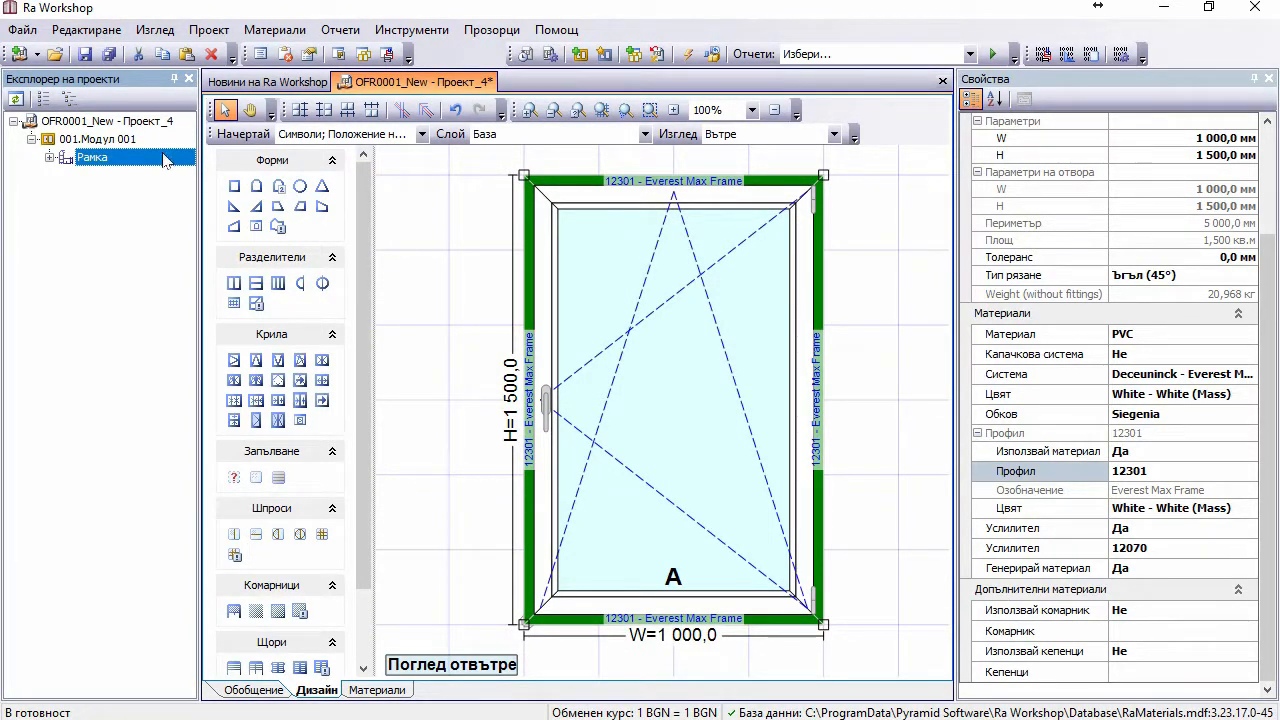
left_click(120, 140)
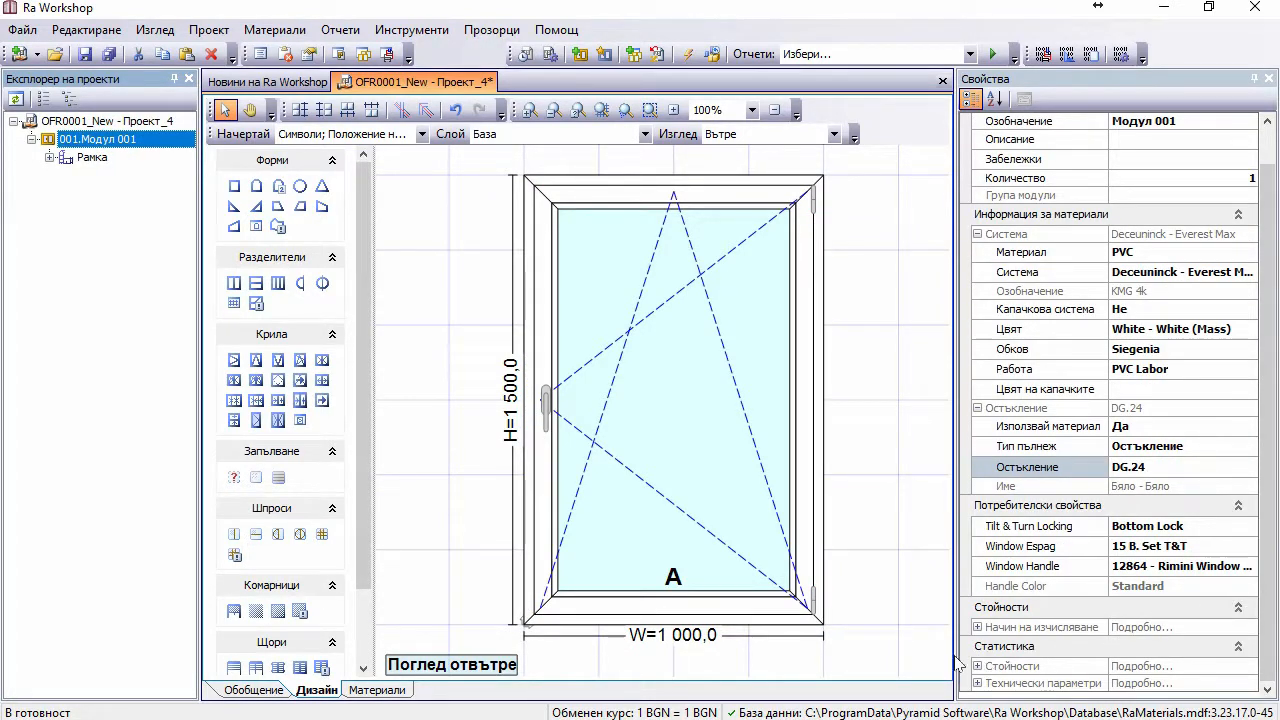
Step: Switch module 001's calculation method to Ръчно въведено and enter 200 for Дограма
left_click(977, 627)
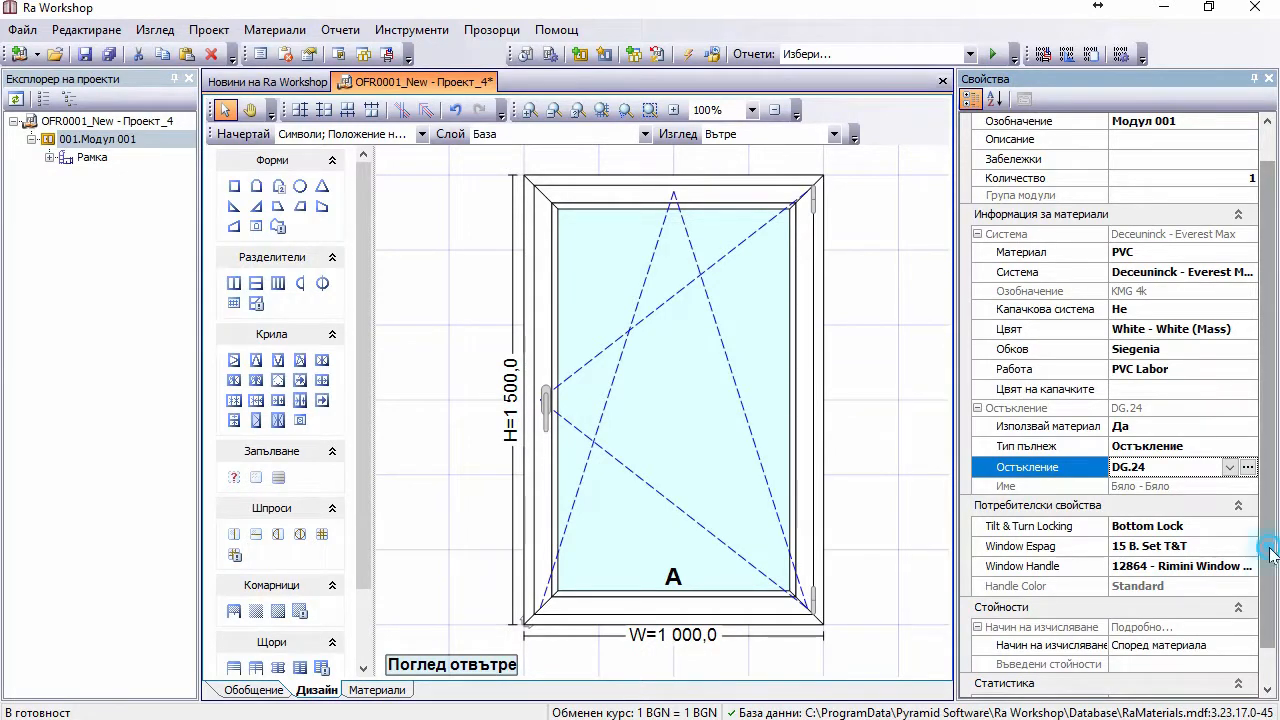
scroll(1266, 545, "down", 1)
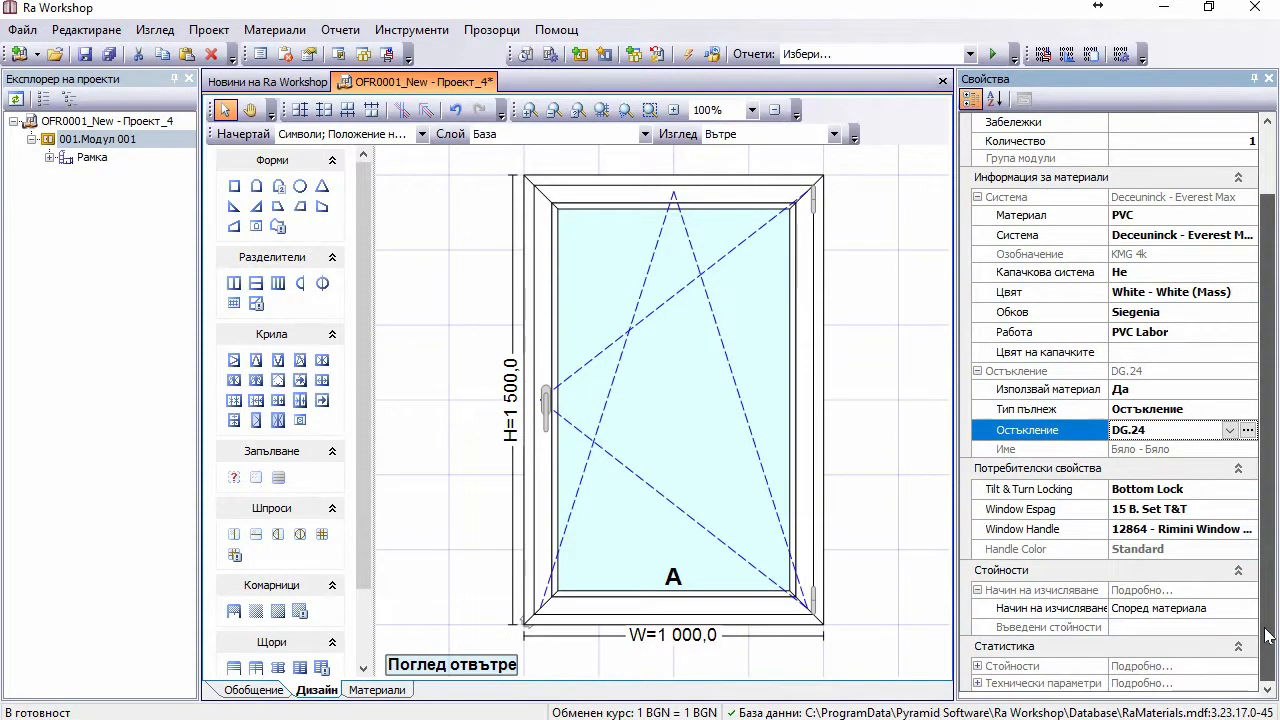
left_click(1165, 612)
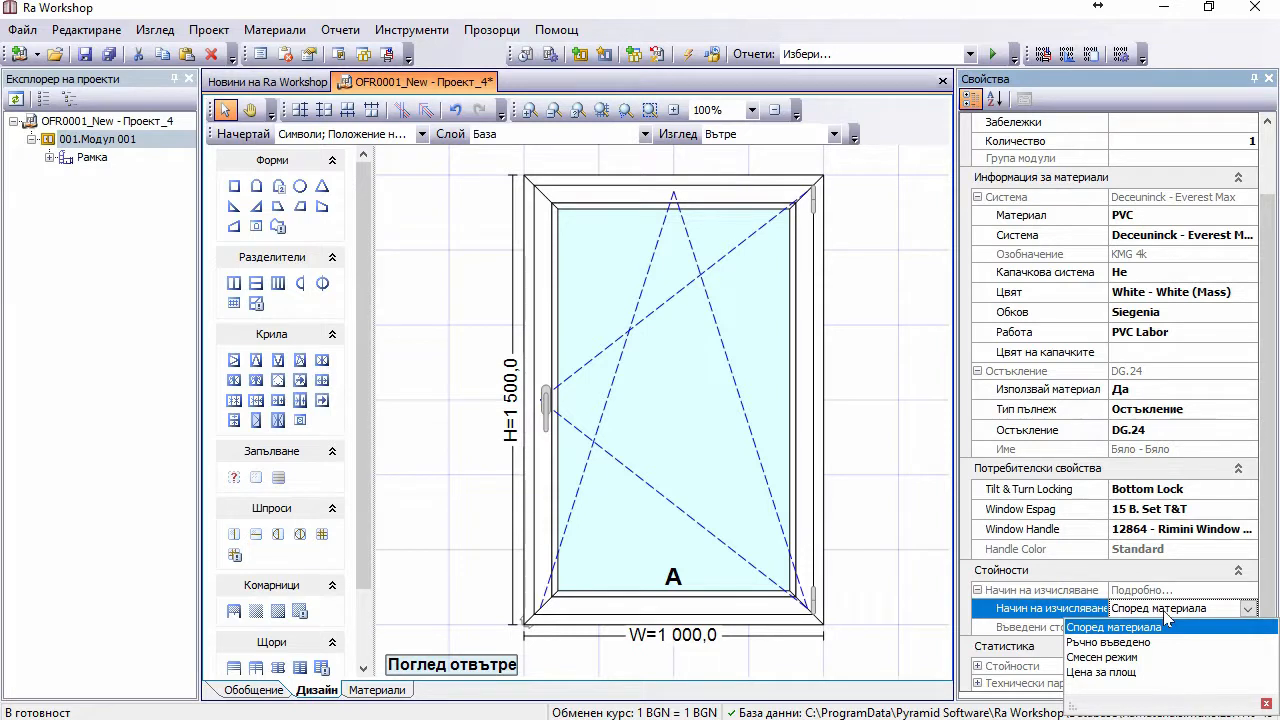
left_click(1143, 642)
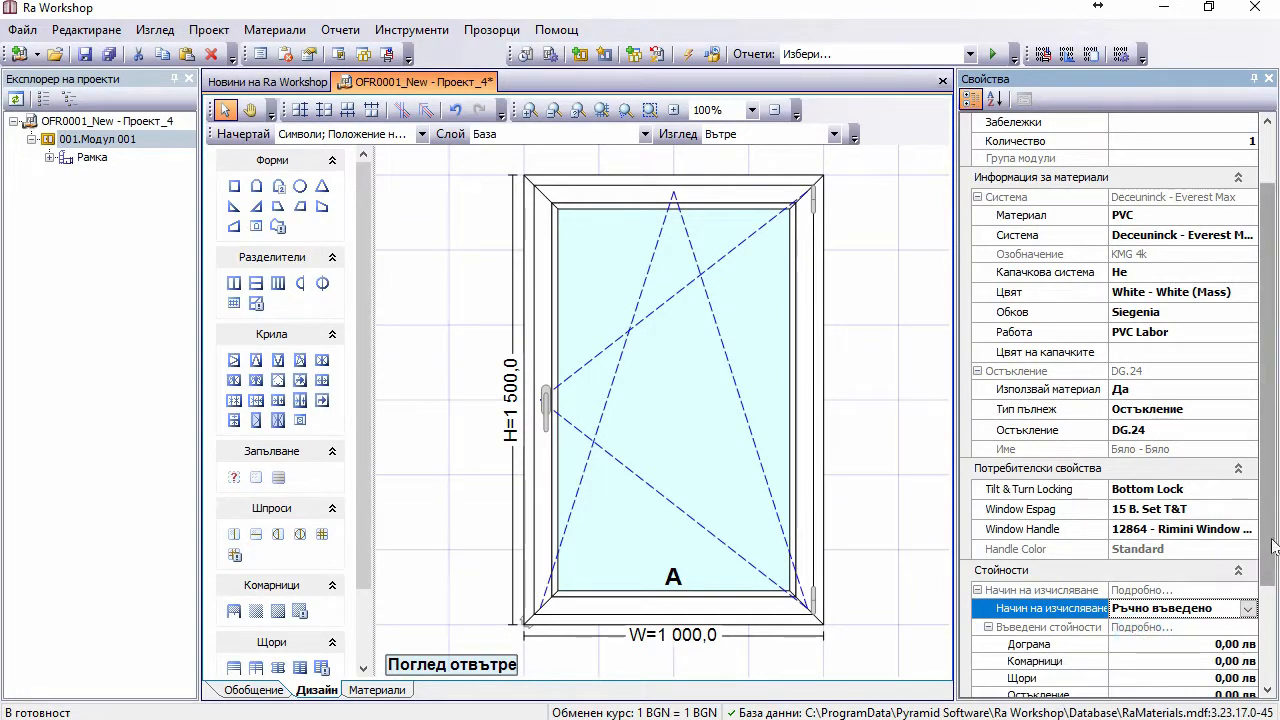
scroll(1266, 545, "down", 3)
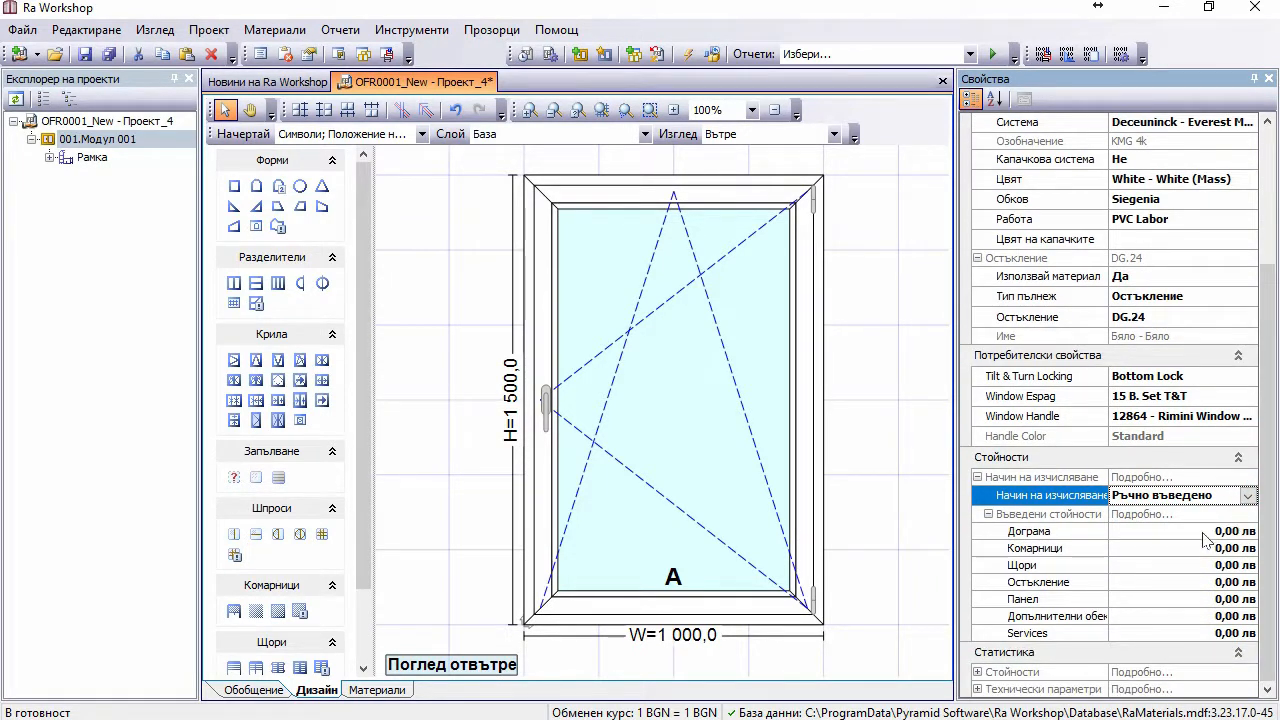
left_click(1201, 531)
type("2")
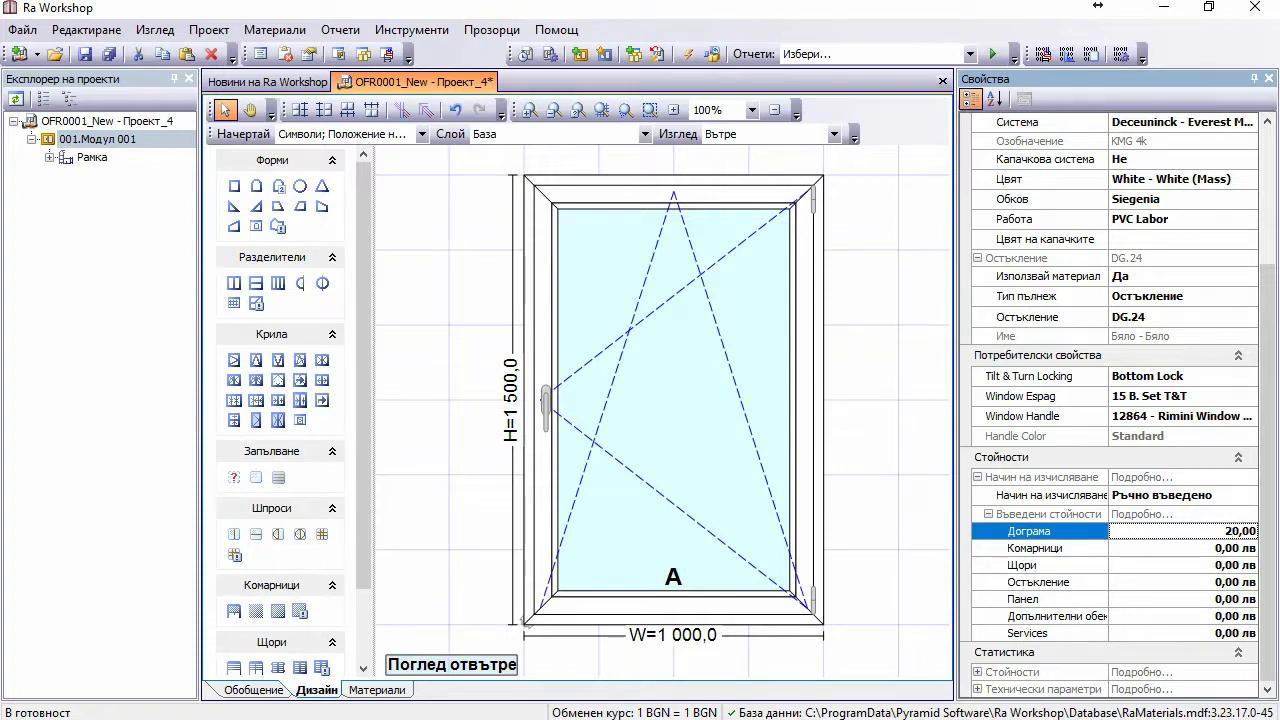
type("0")
left_click(910, 508)
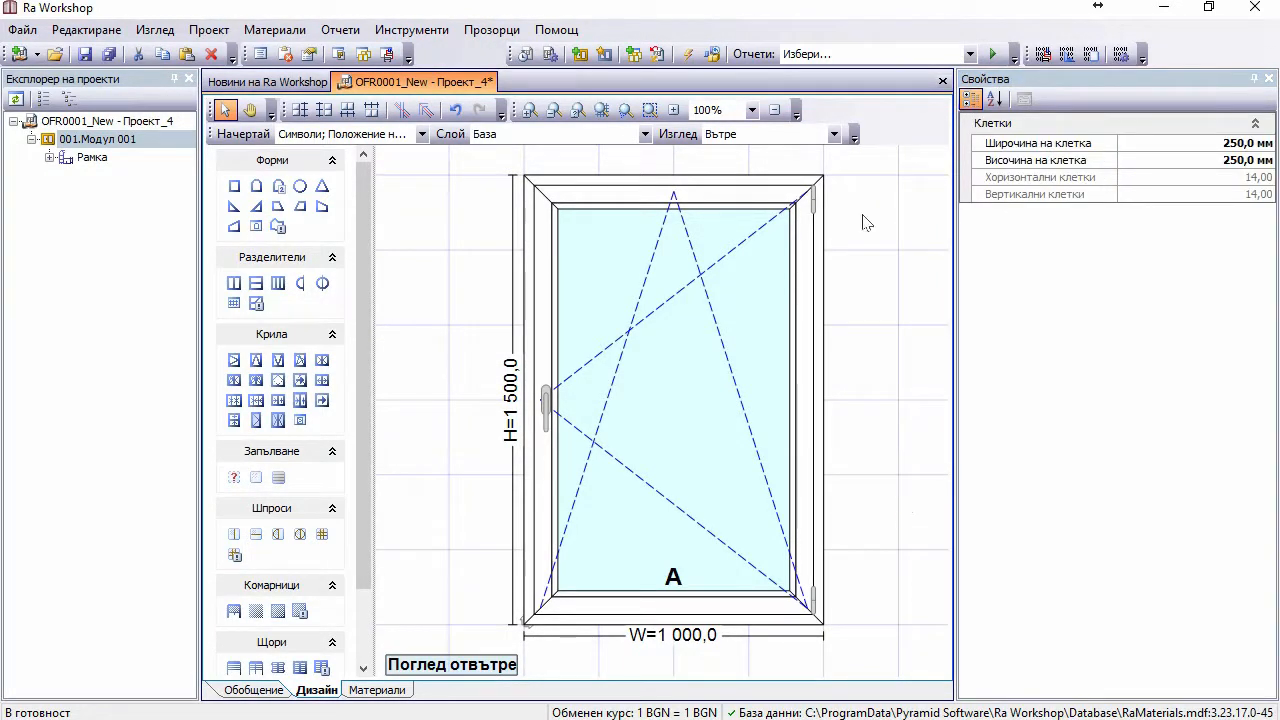
Step: Generate the Клиентска Оферта report, widen its preview, and check VAT 0,00 and total 200,00 лв
left_click(848, 54)
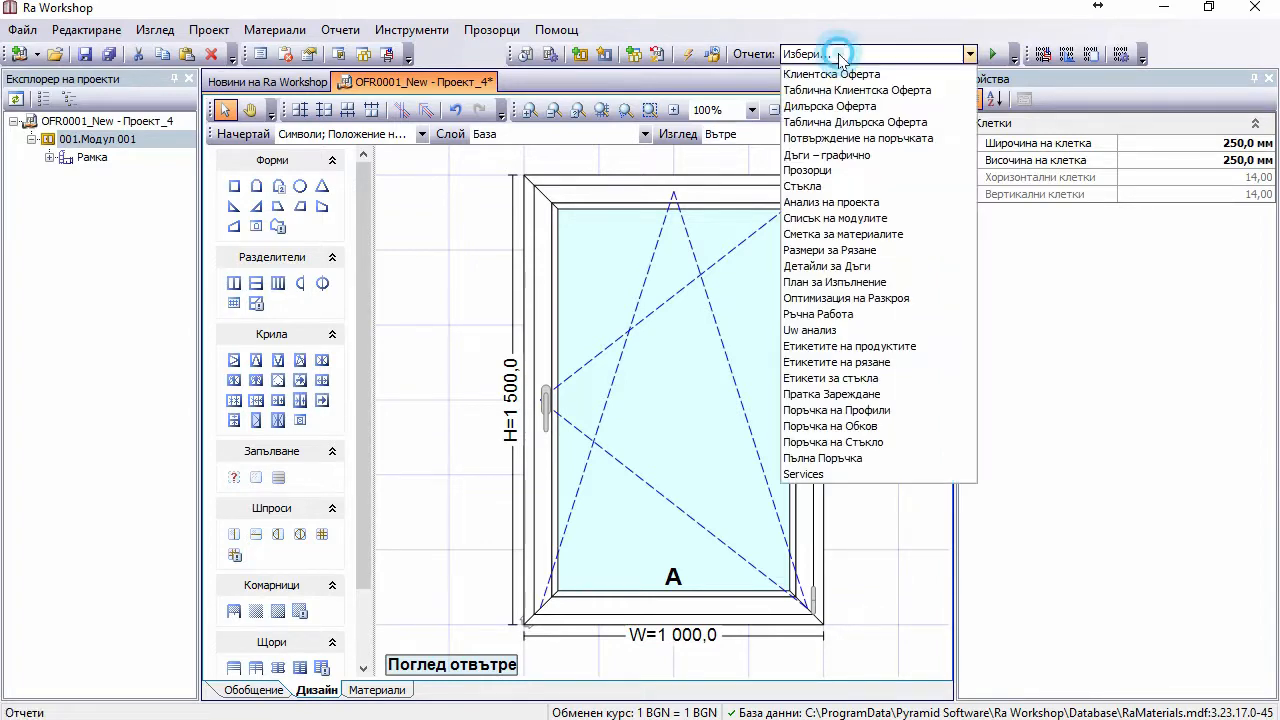
left_click(845, 75)
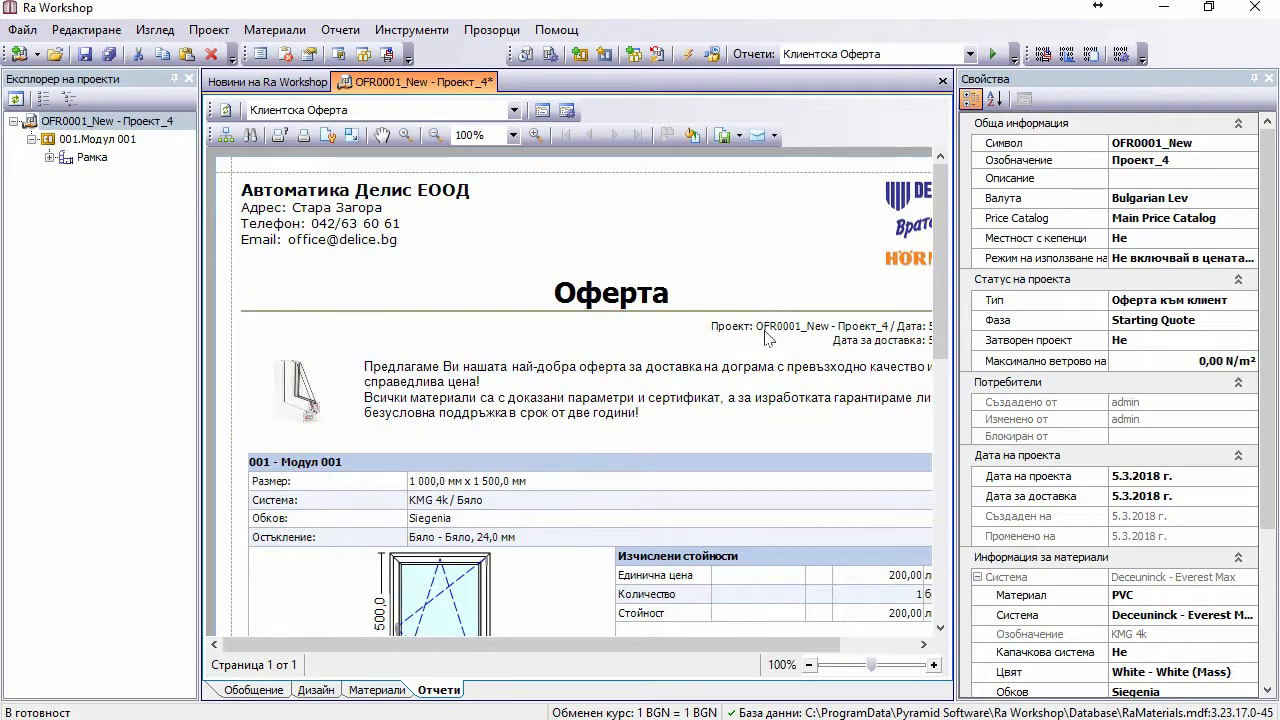
left_click_drag(717, 643, 725, 644)
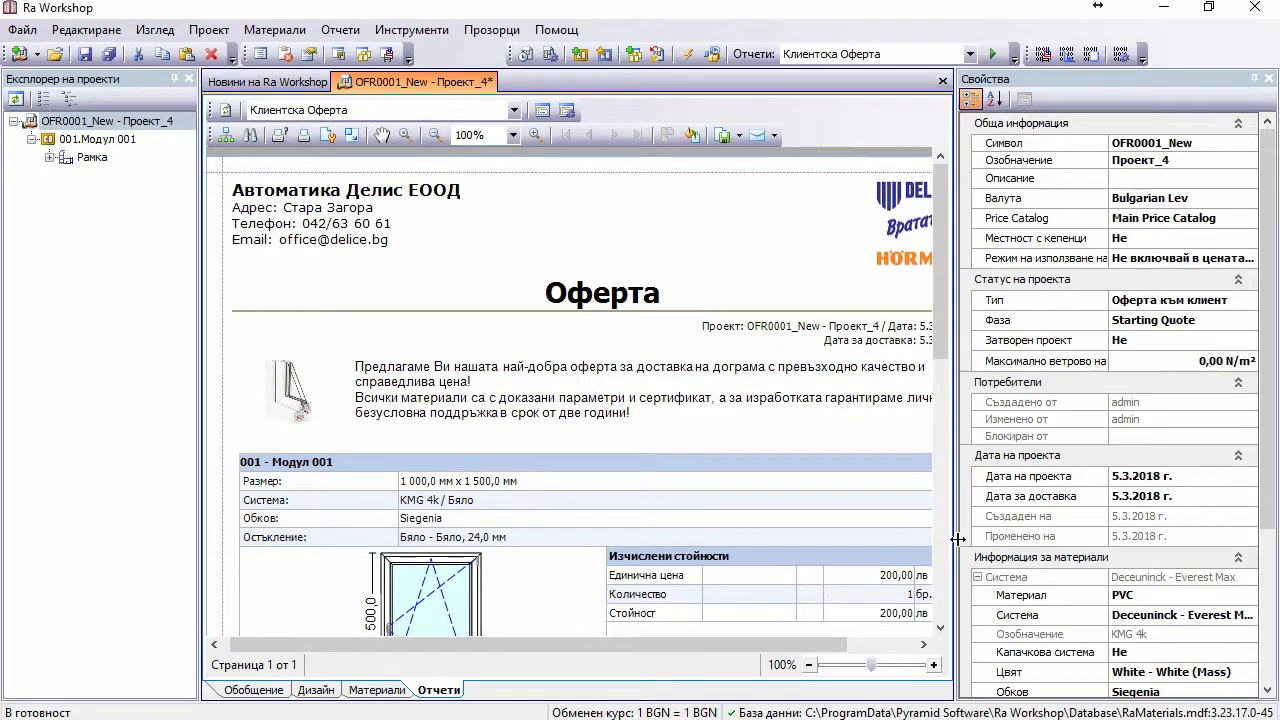
left_click_drag(963, 540, 1013, 540)
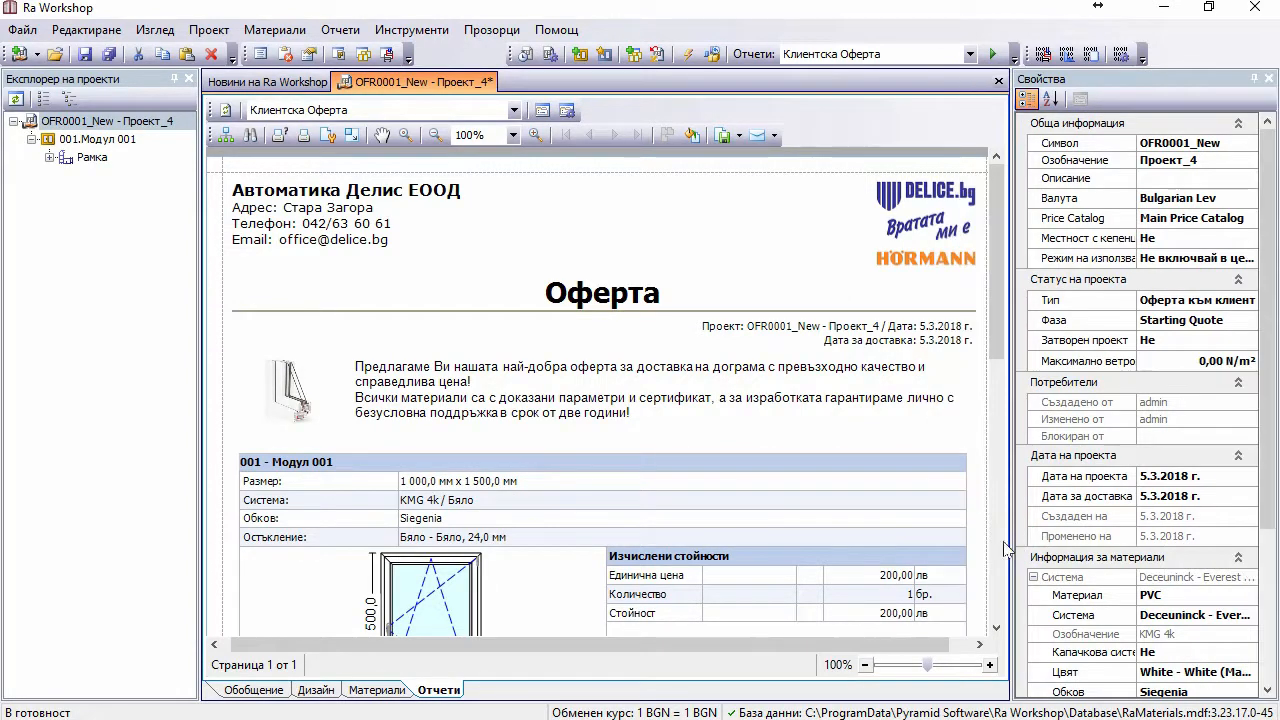
scroll(926, 418, "down", 2)
scroll(926, 418, "down", 1)
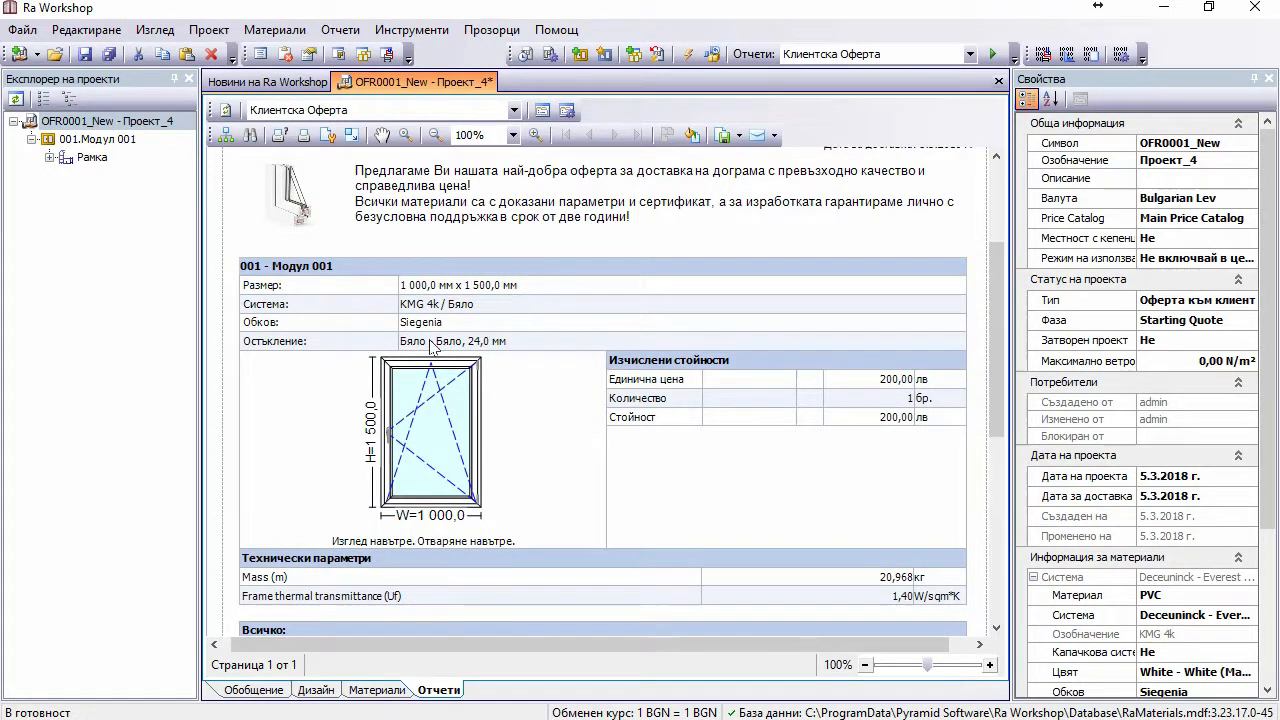
scroll(707, 397, "down", 1)
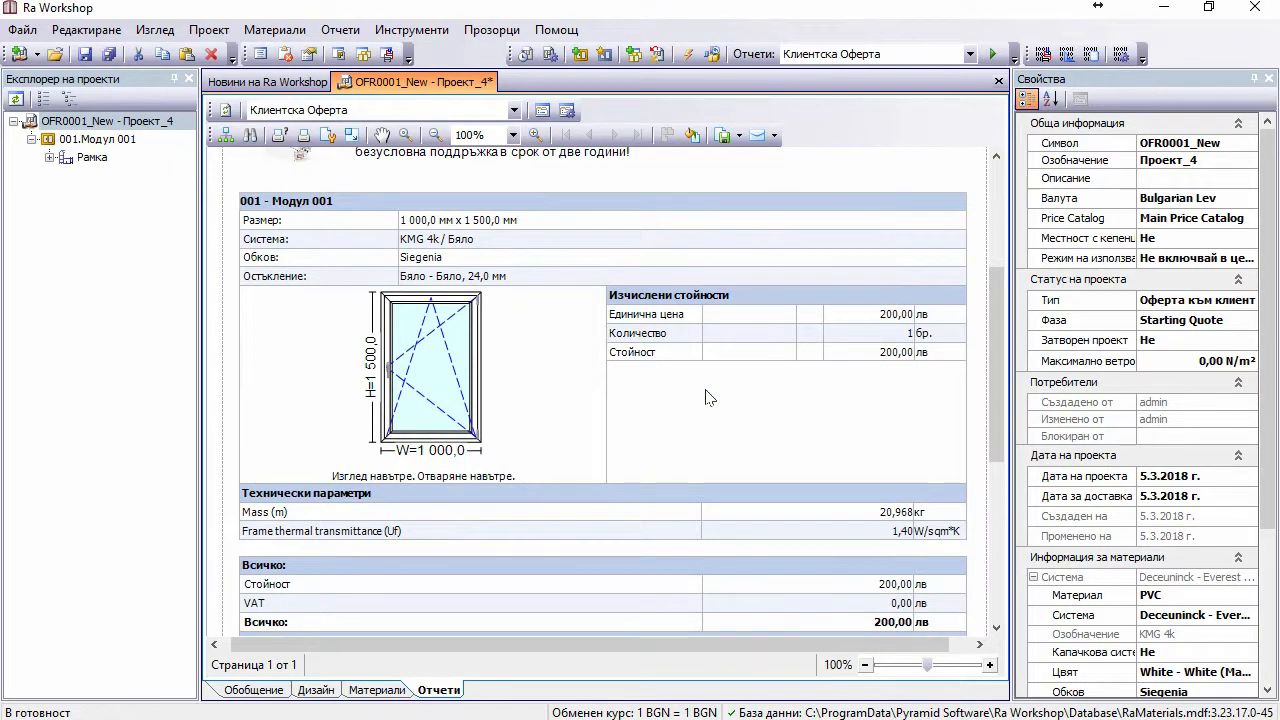
scroll(708, 397, "down", 3)
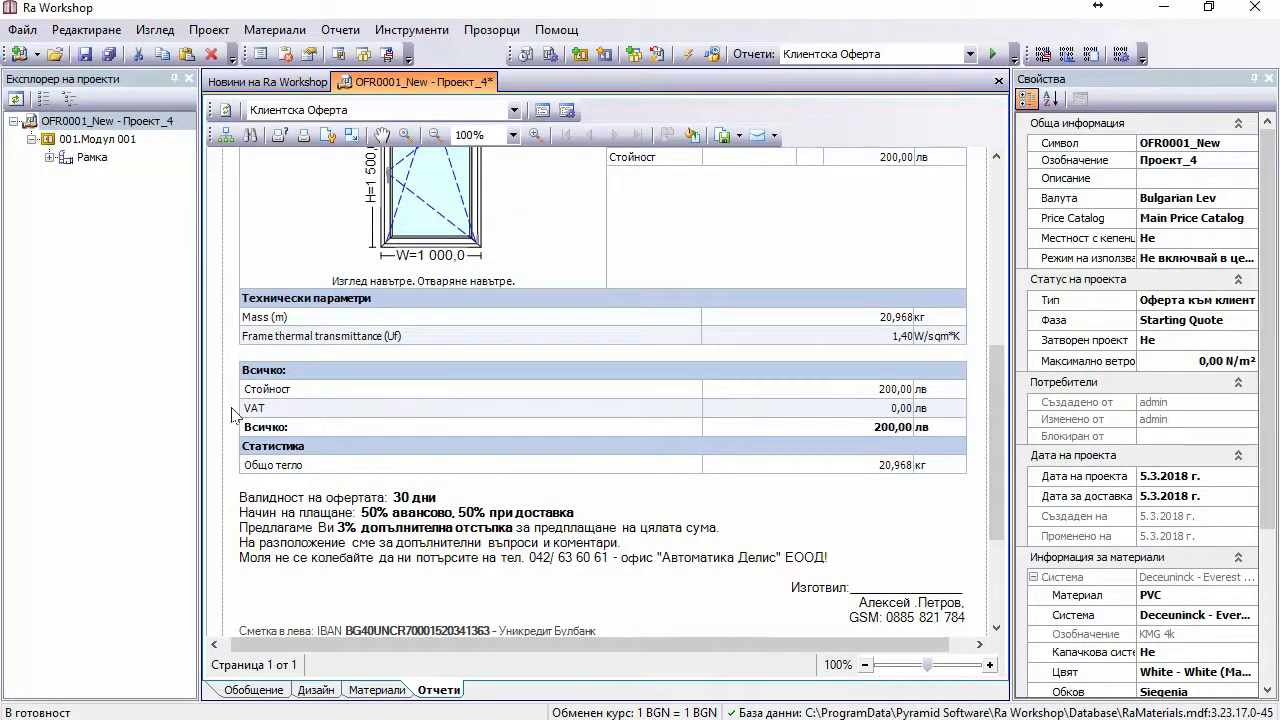
left_click(422, 30)
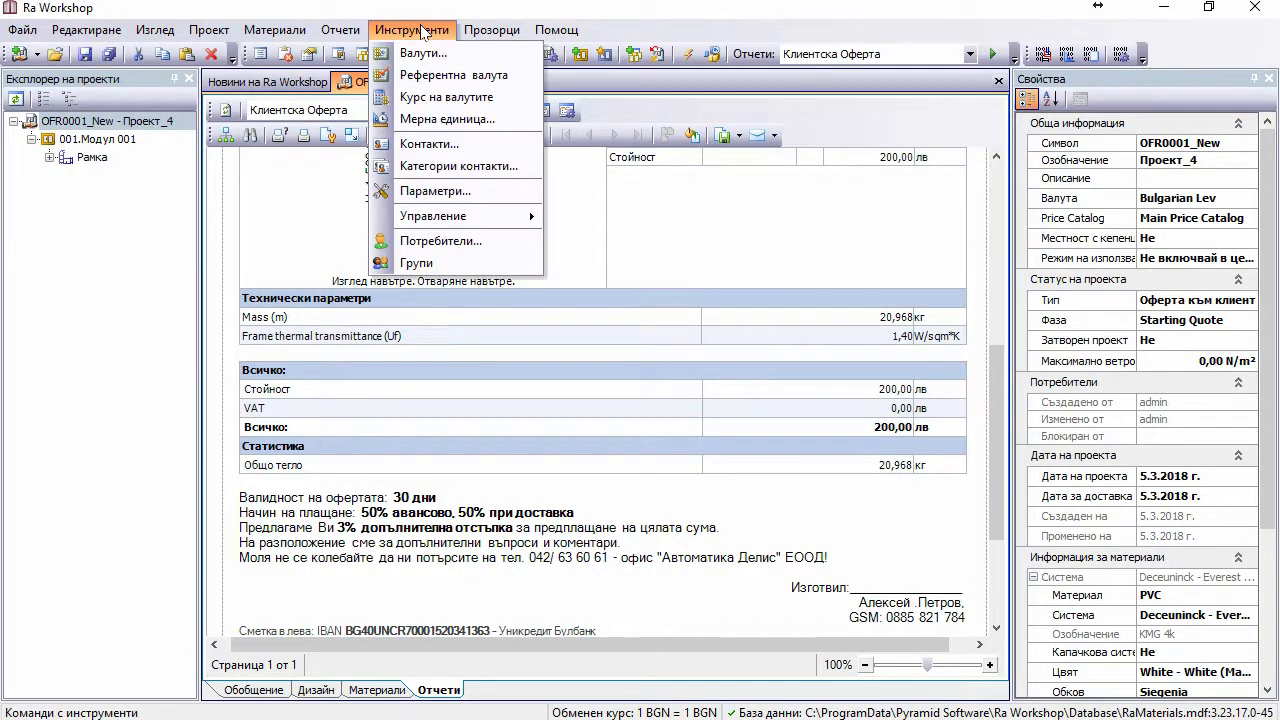
left_click(435, 190)
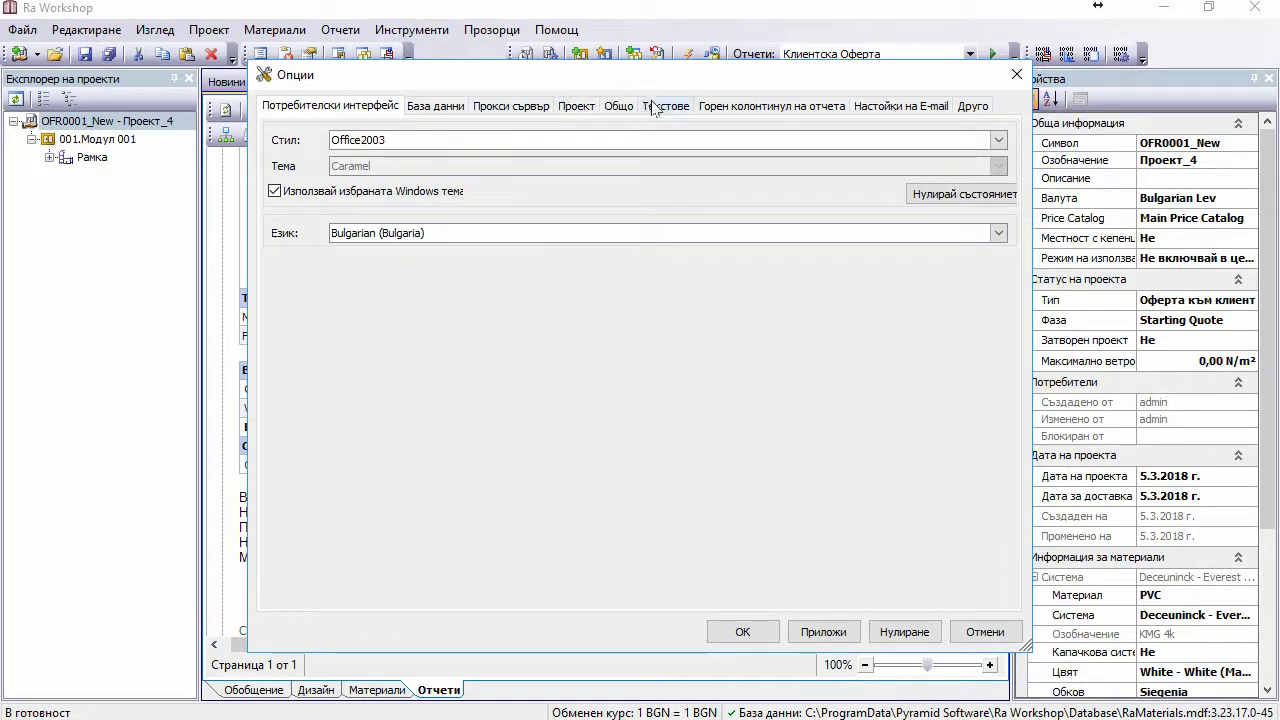
left_click(586, 111)
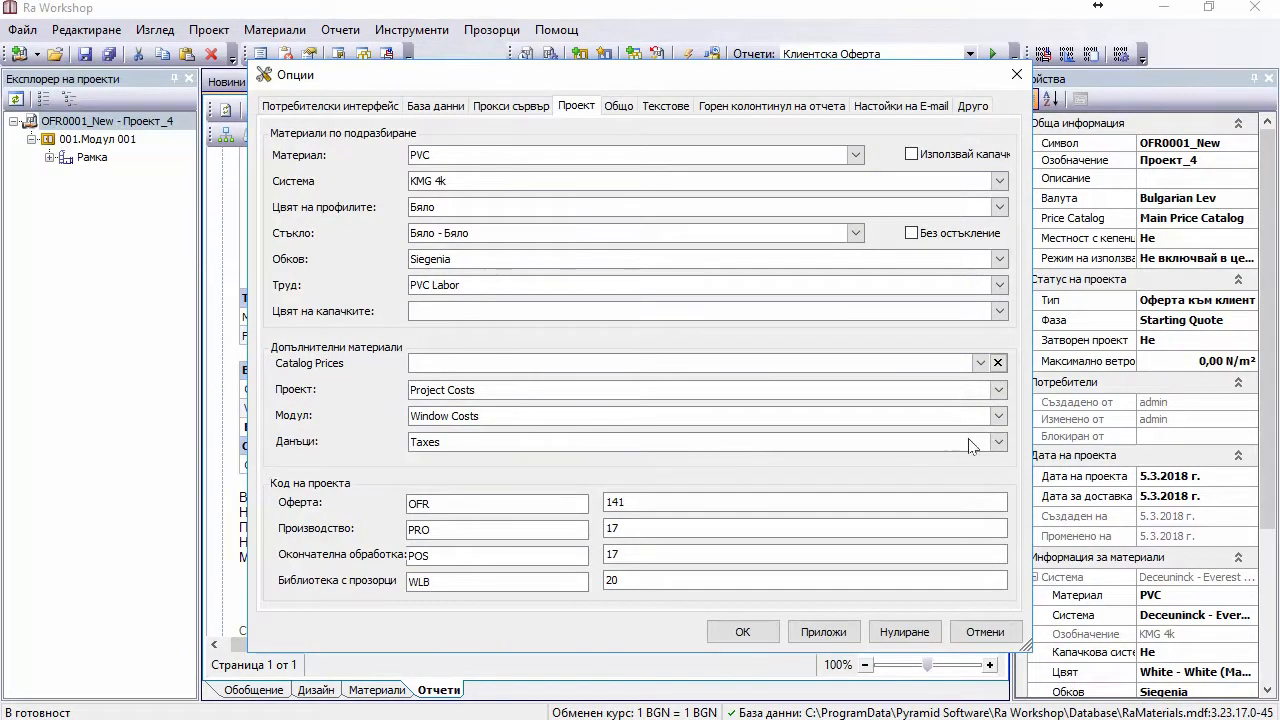
left_click(998, 442)
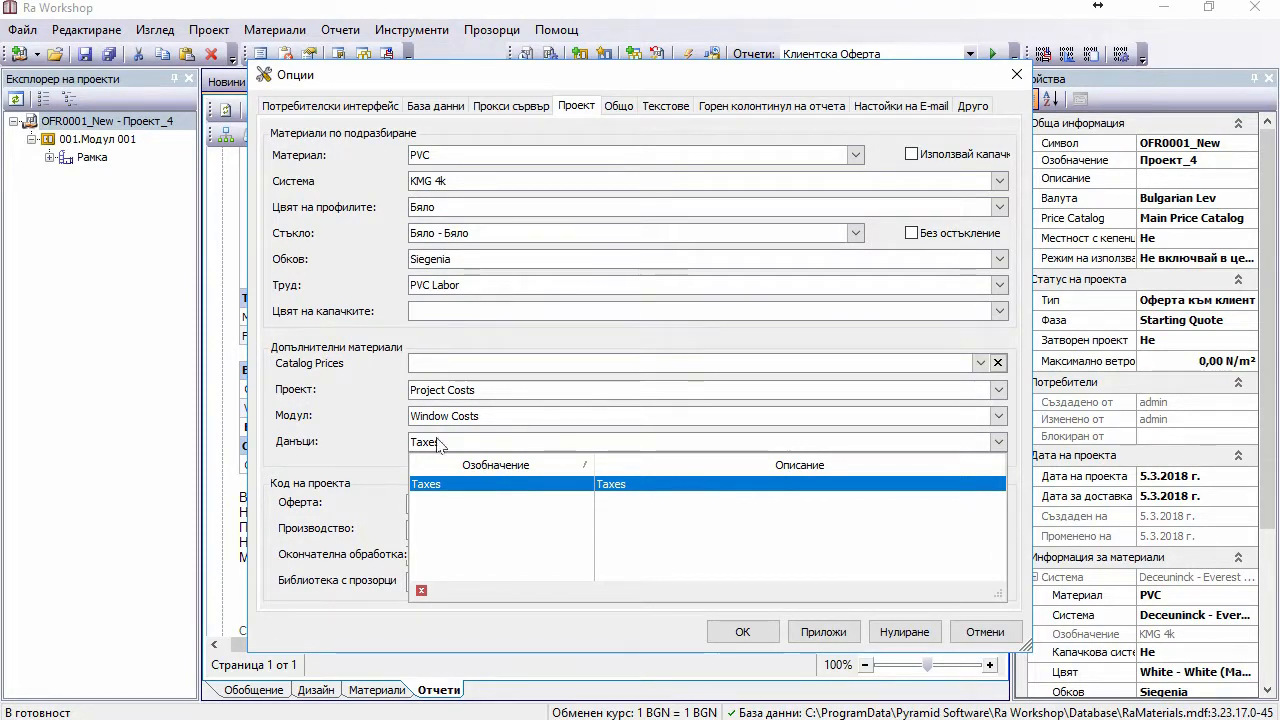
left_click(392, 438)
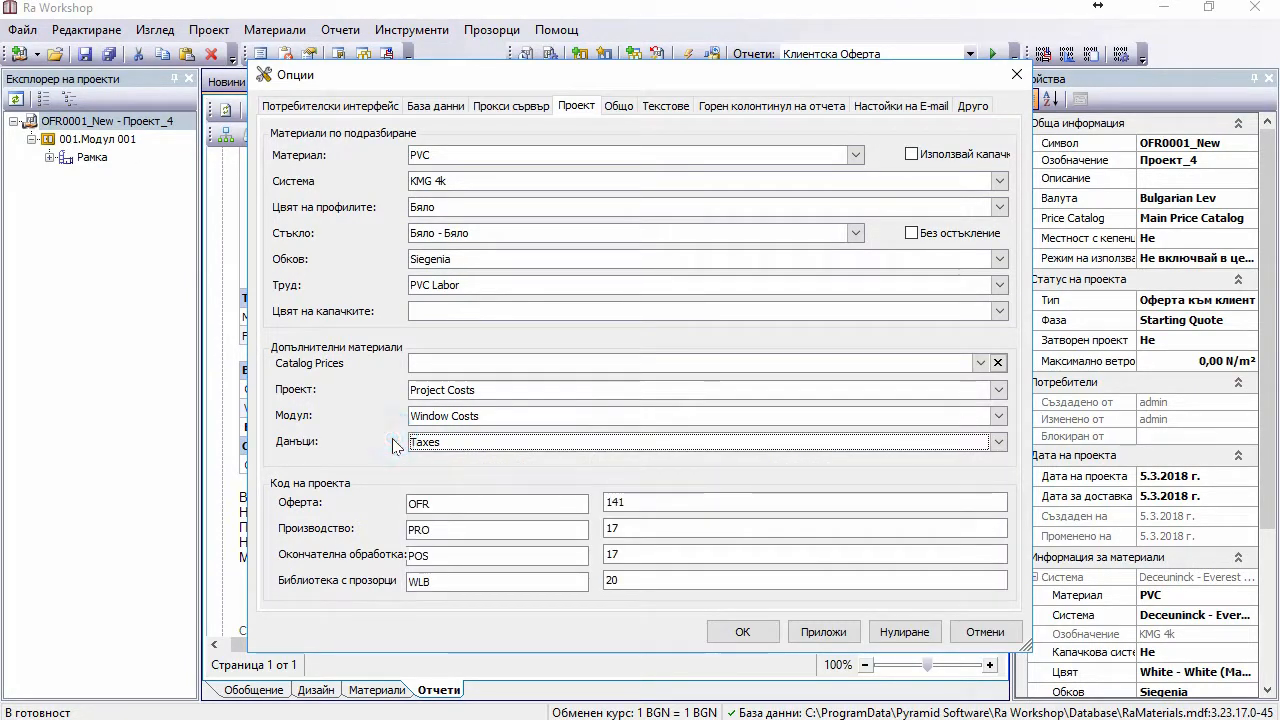
left_click(505, 443)
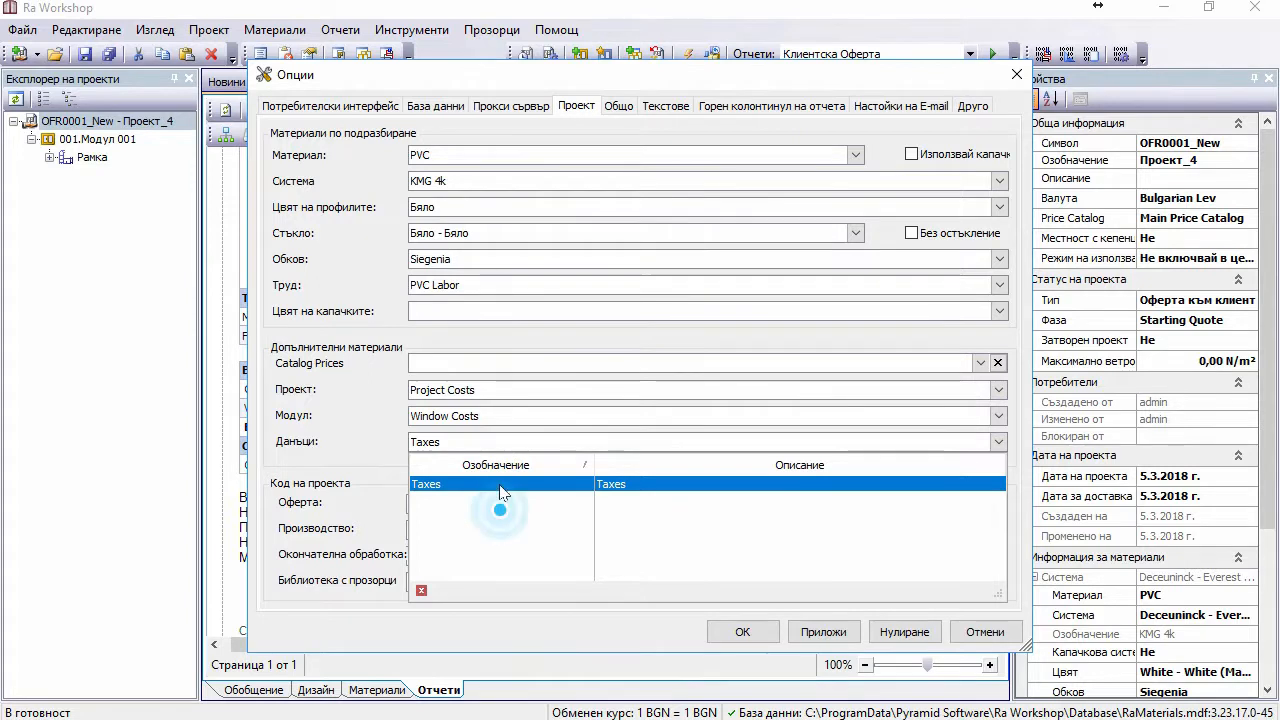
left_click(363, 427)
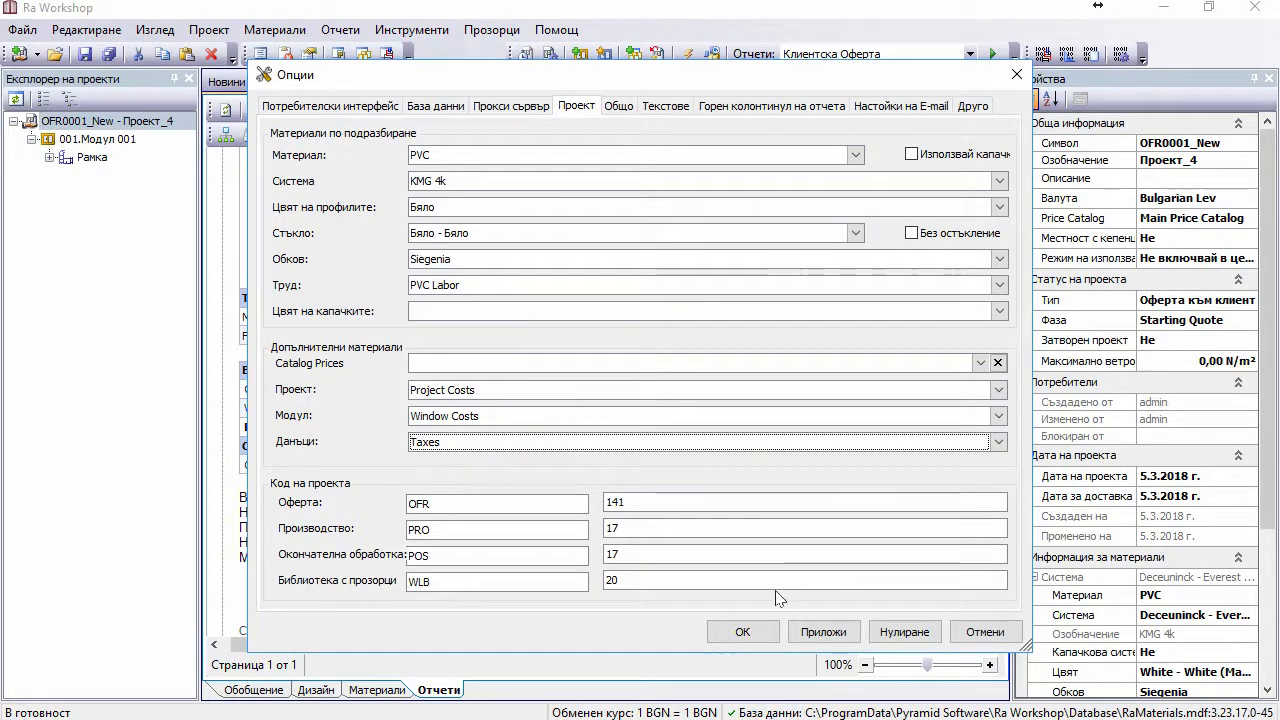
left_click(766, 636)
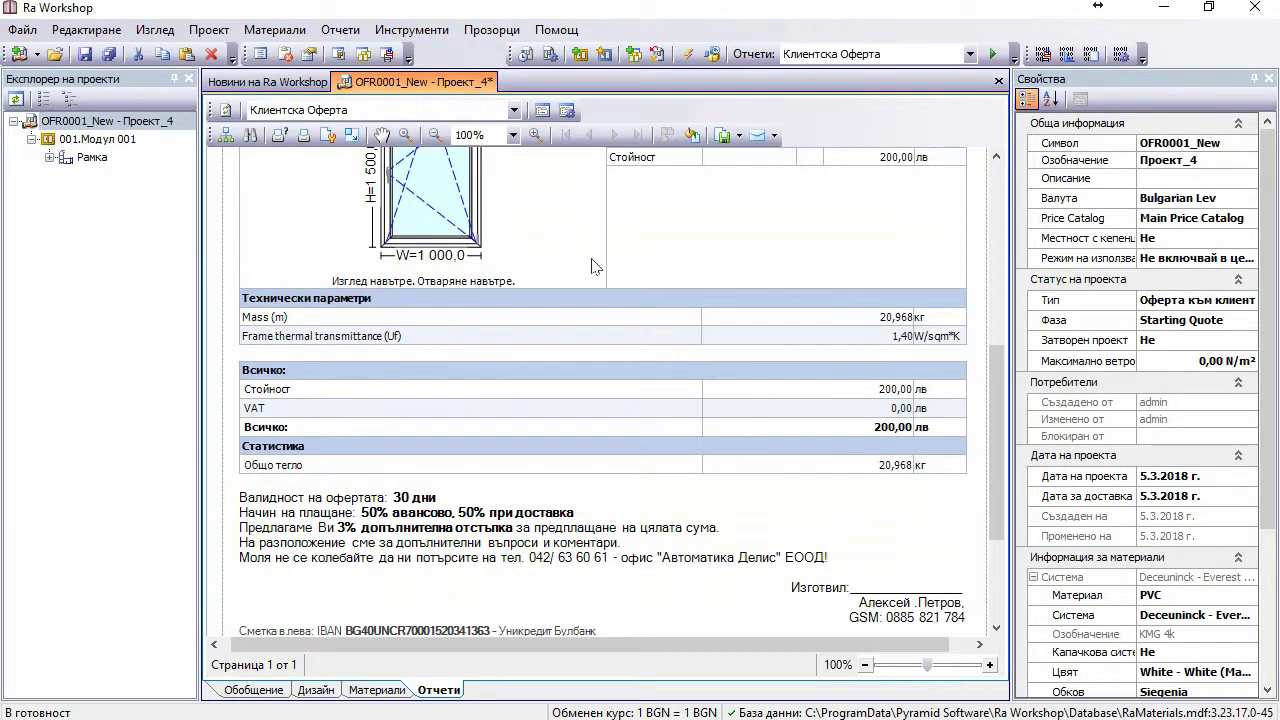
Step: Open the additional cost materials list under Материали > Ценообразуване
left_click(268, 30)
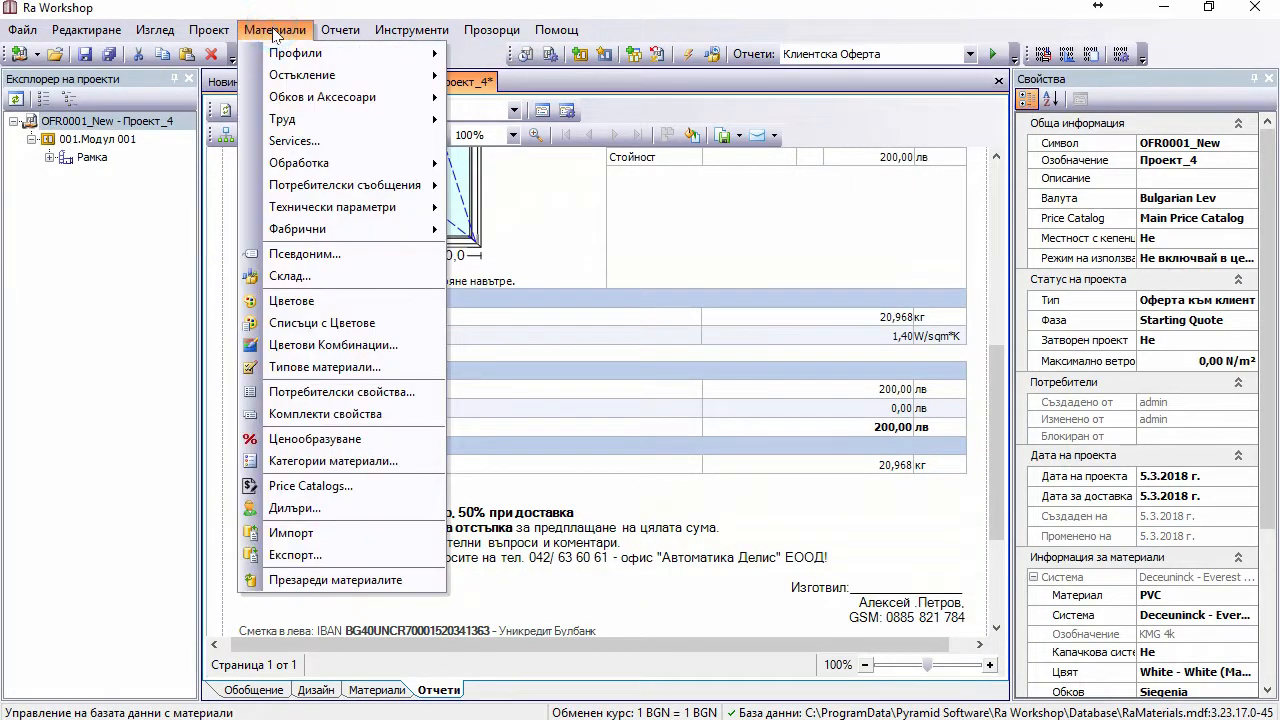
left_click(312, 440)
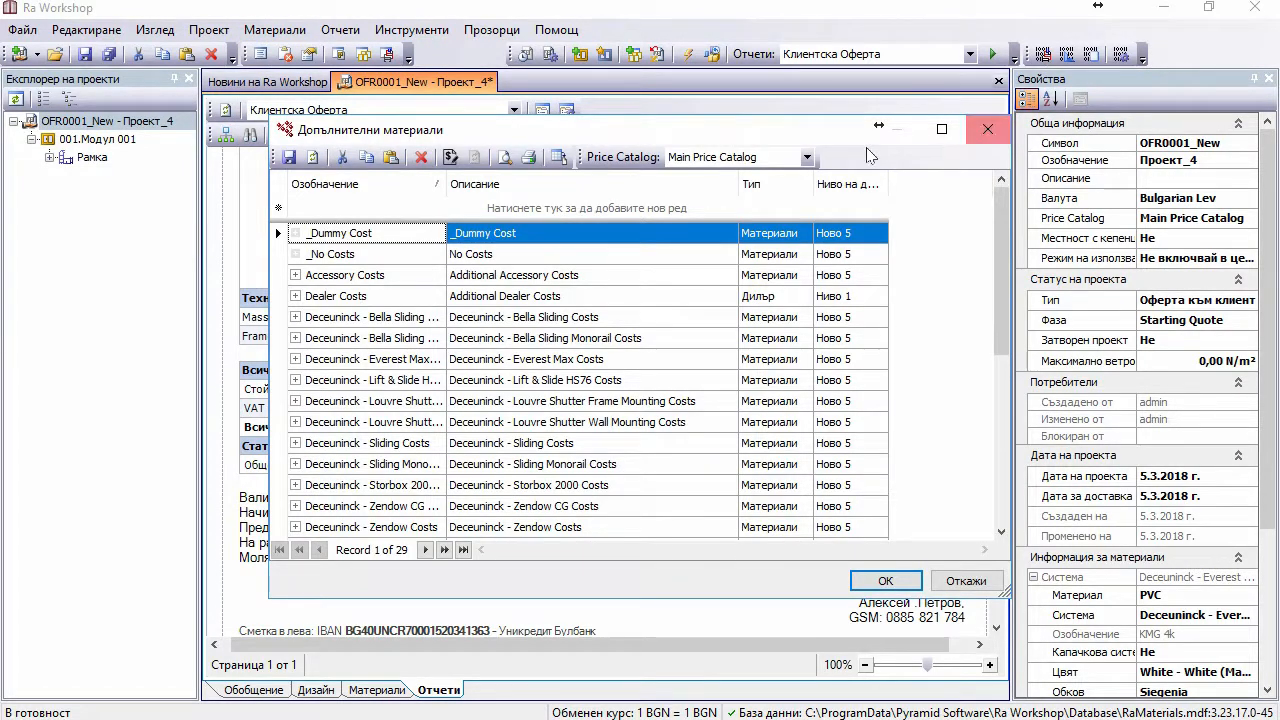
left_click(987, 128)
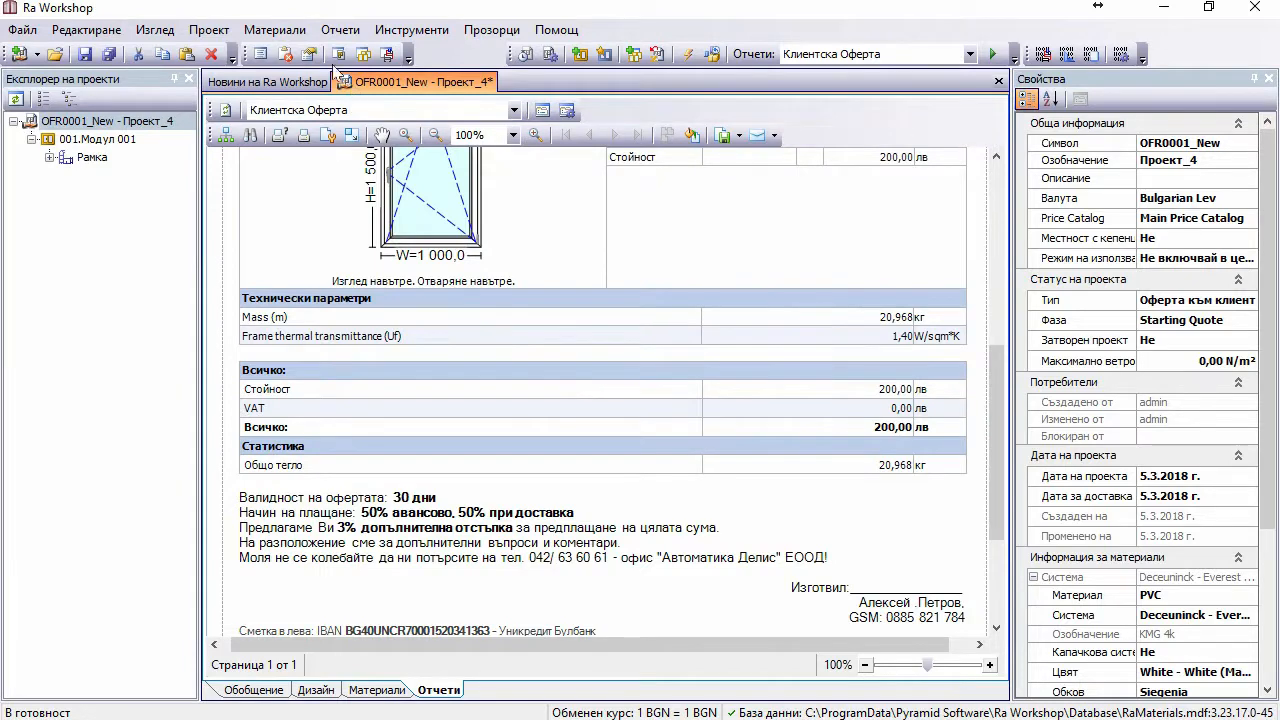
left_click(274, 32)
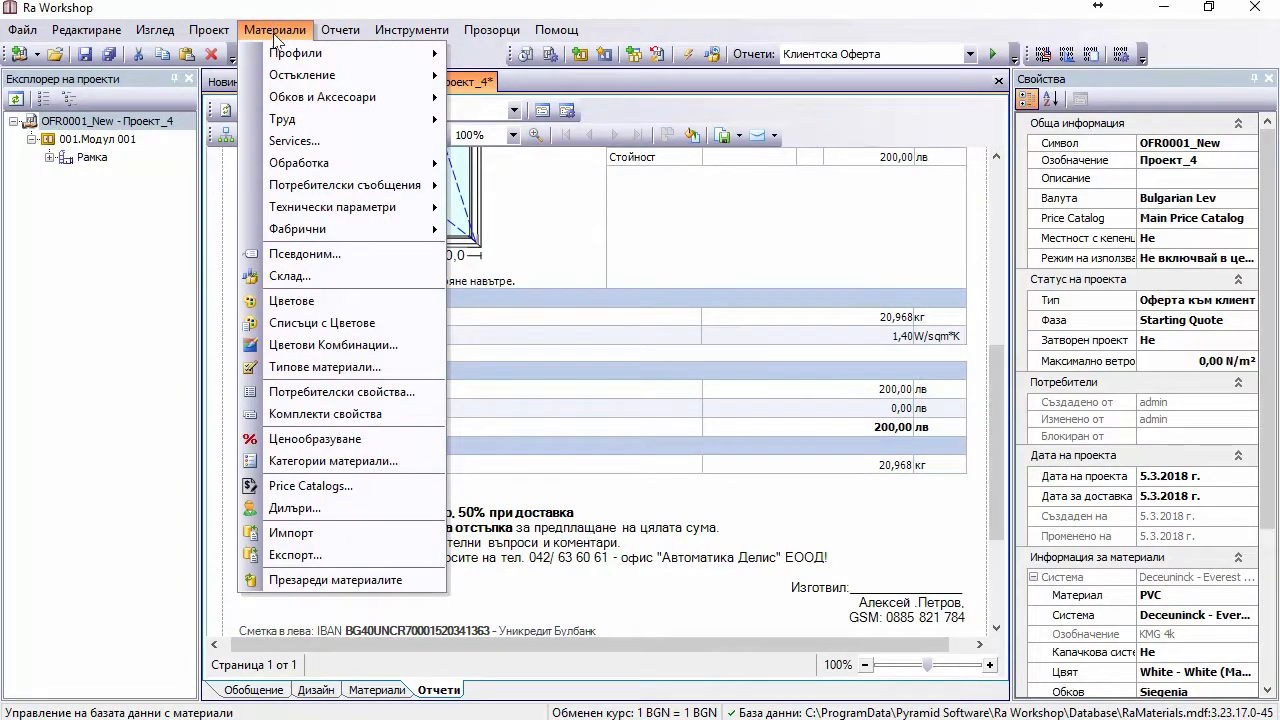
left_click(346, 440)
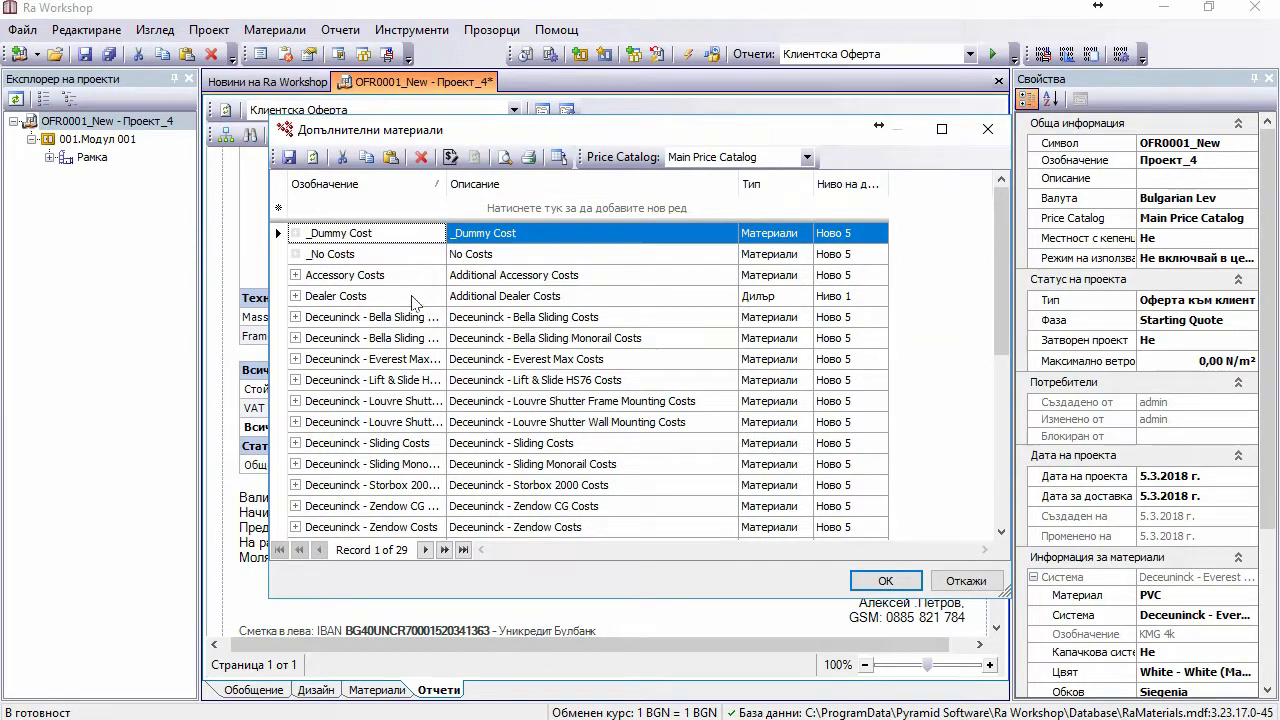
scroll(415, 302, "down", 5)
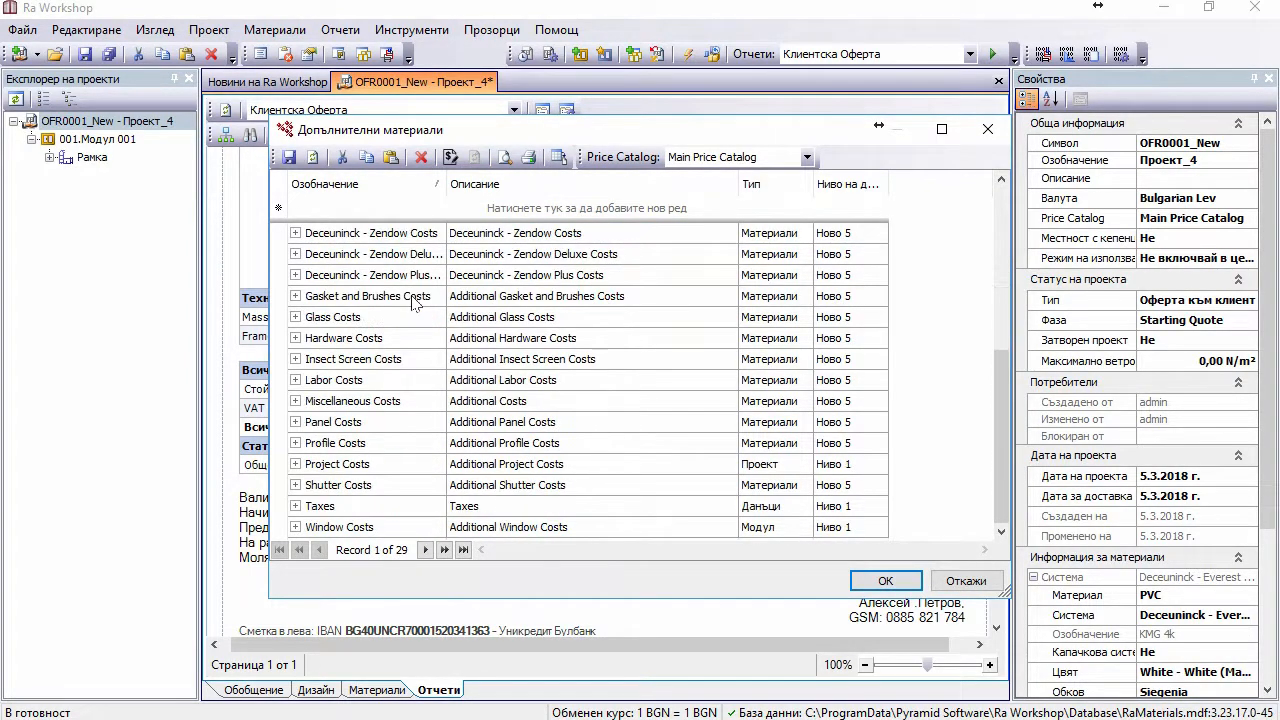
Step: Delete the Taxes item, save the list with 28 records, and close it
left_click(281, 506)
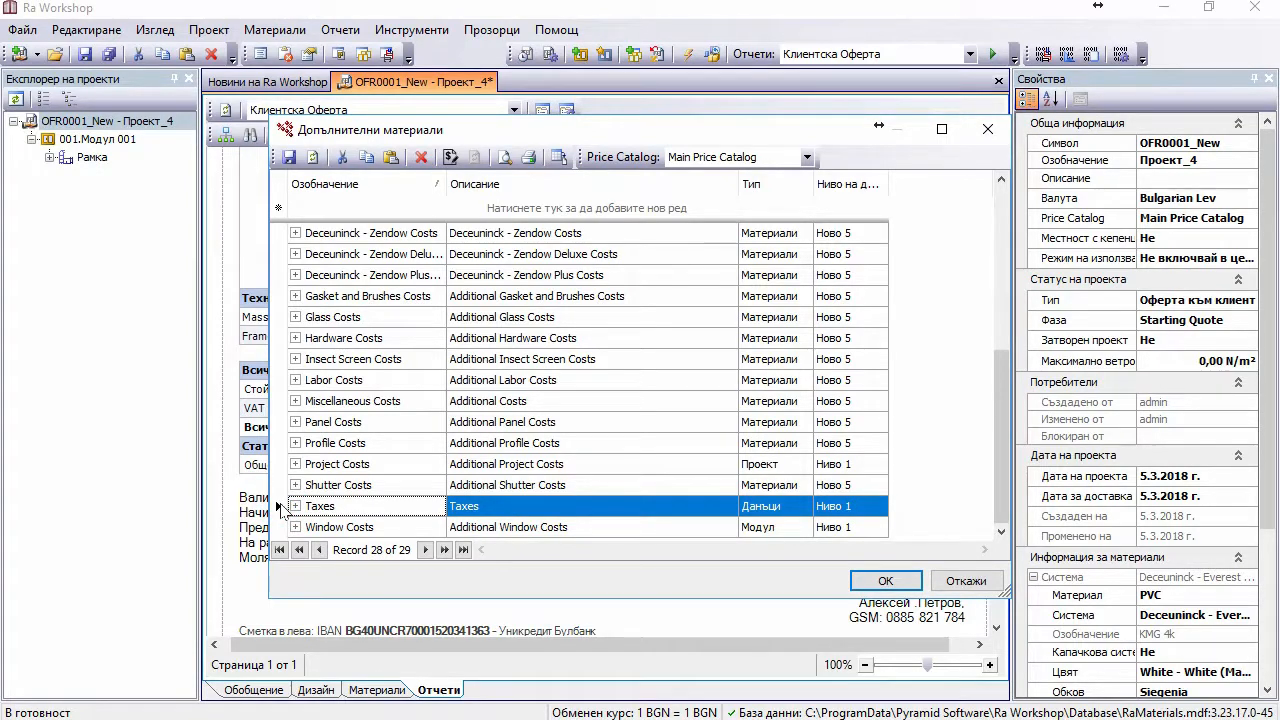
key("Delete")
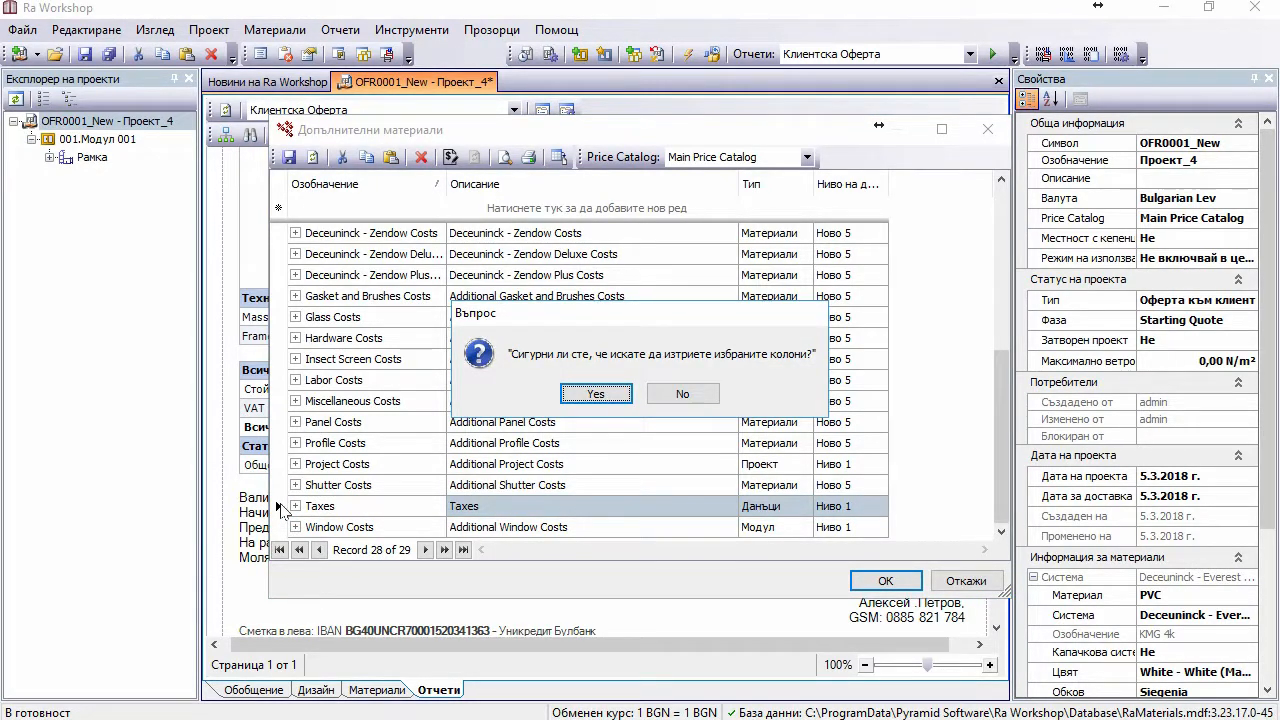
key("Return")
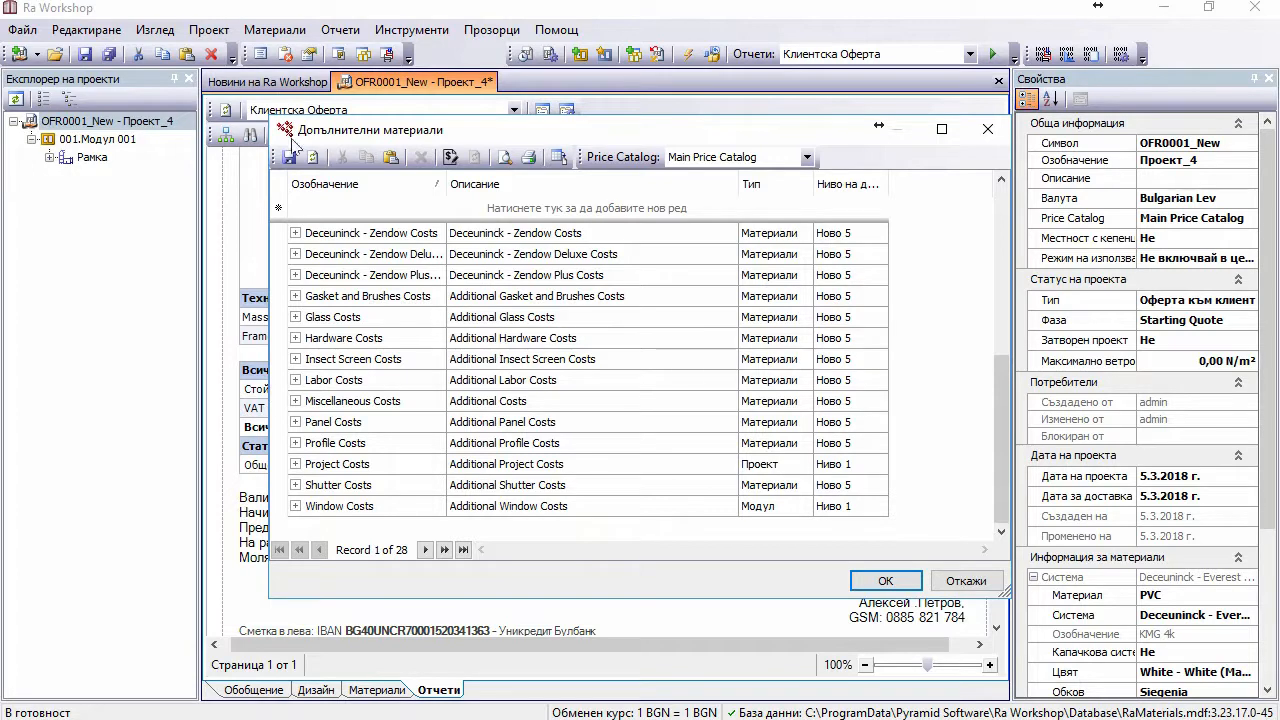
left_click(289, 157)
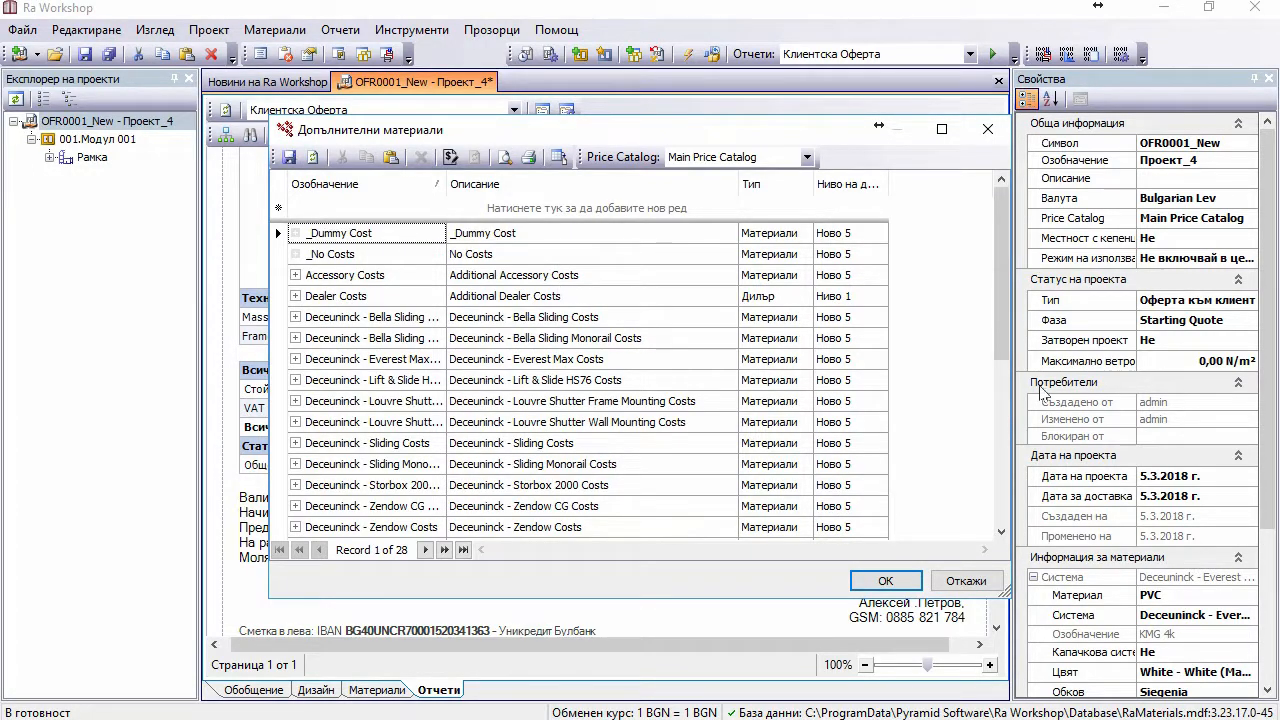
left_click_drag(1002, 295, 994, 500)
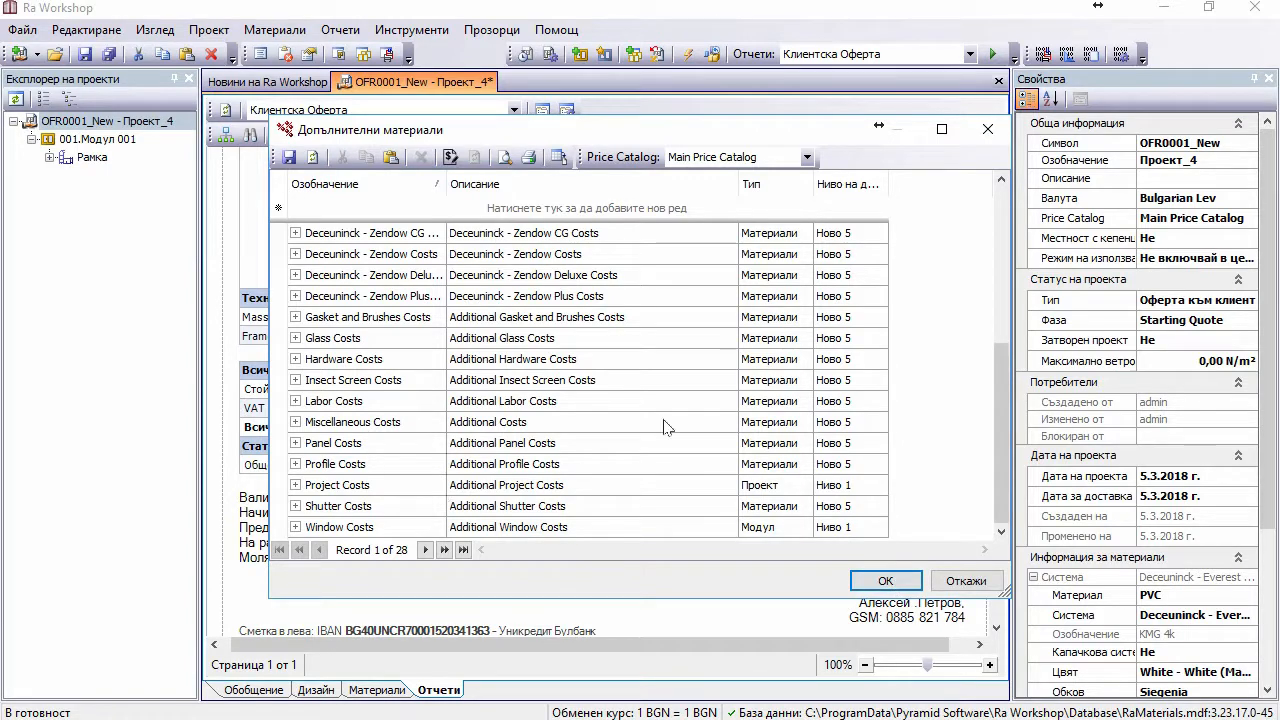
left_click(886, 581)
left_click(580, 391)
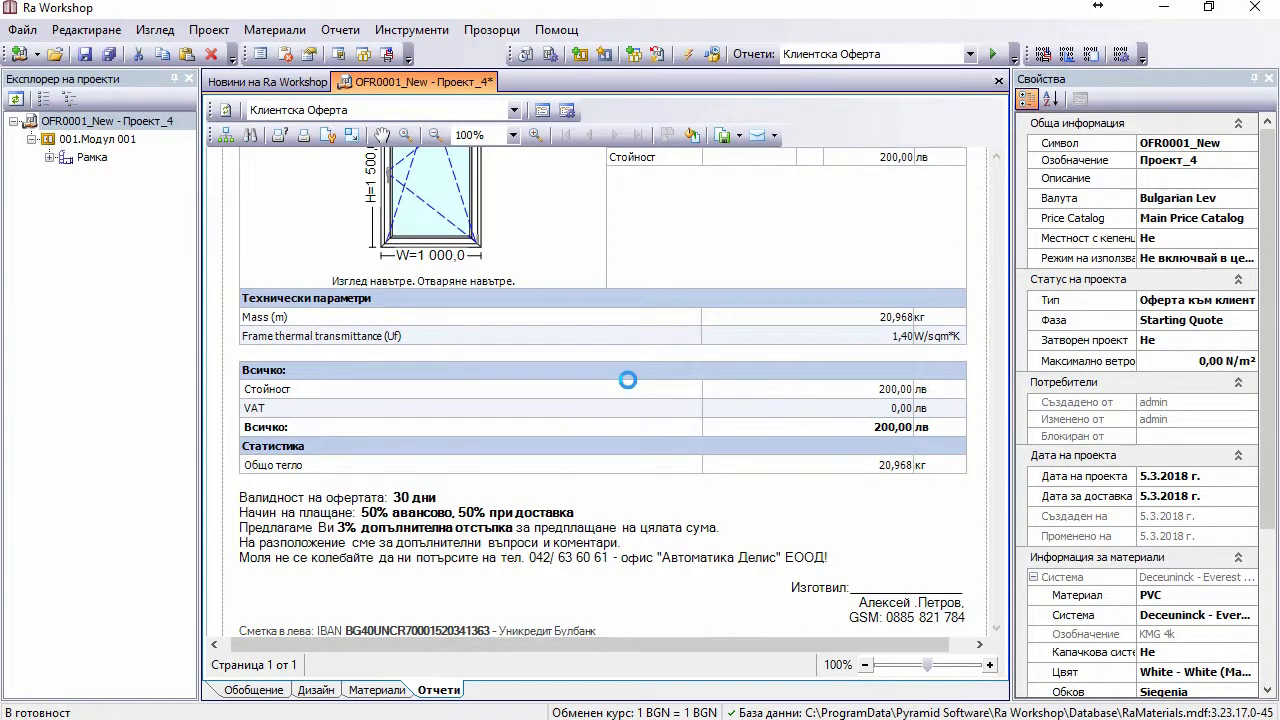
scroll(704, 350, "down", 5)
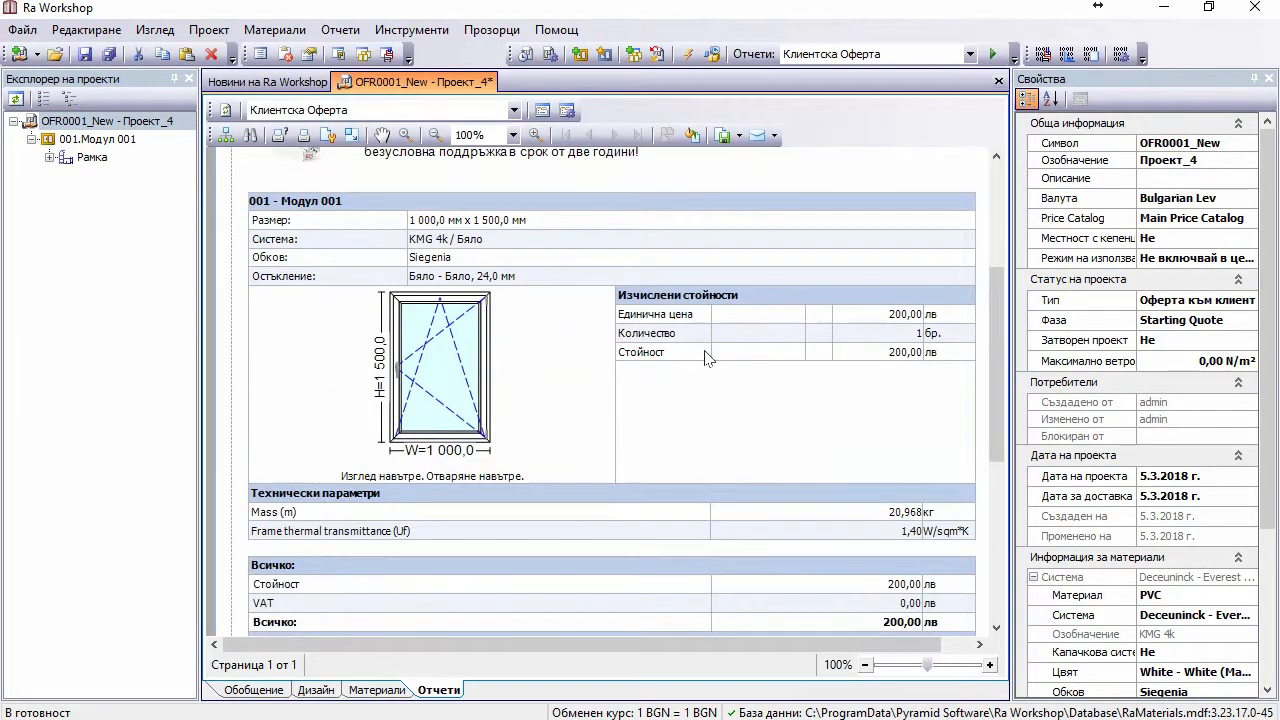
scroll(704, 358, "down", 5)
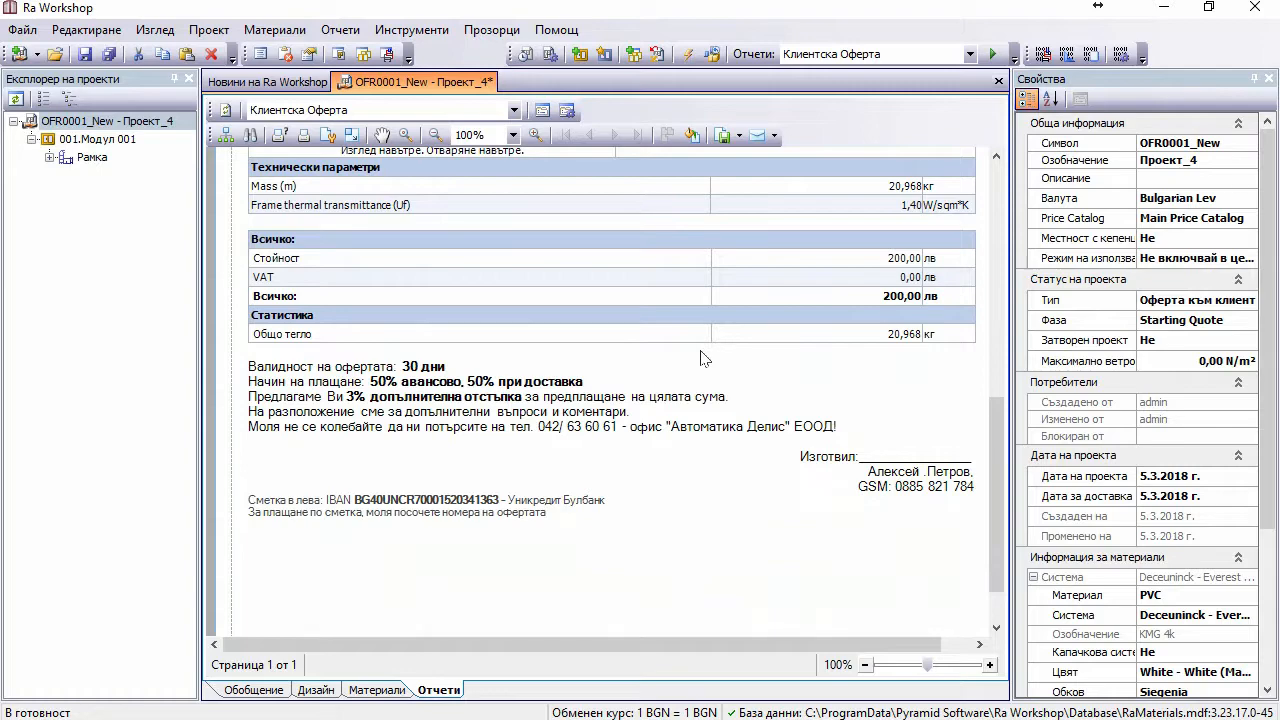
scroll(701, 358, "up", 10)
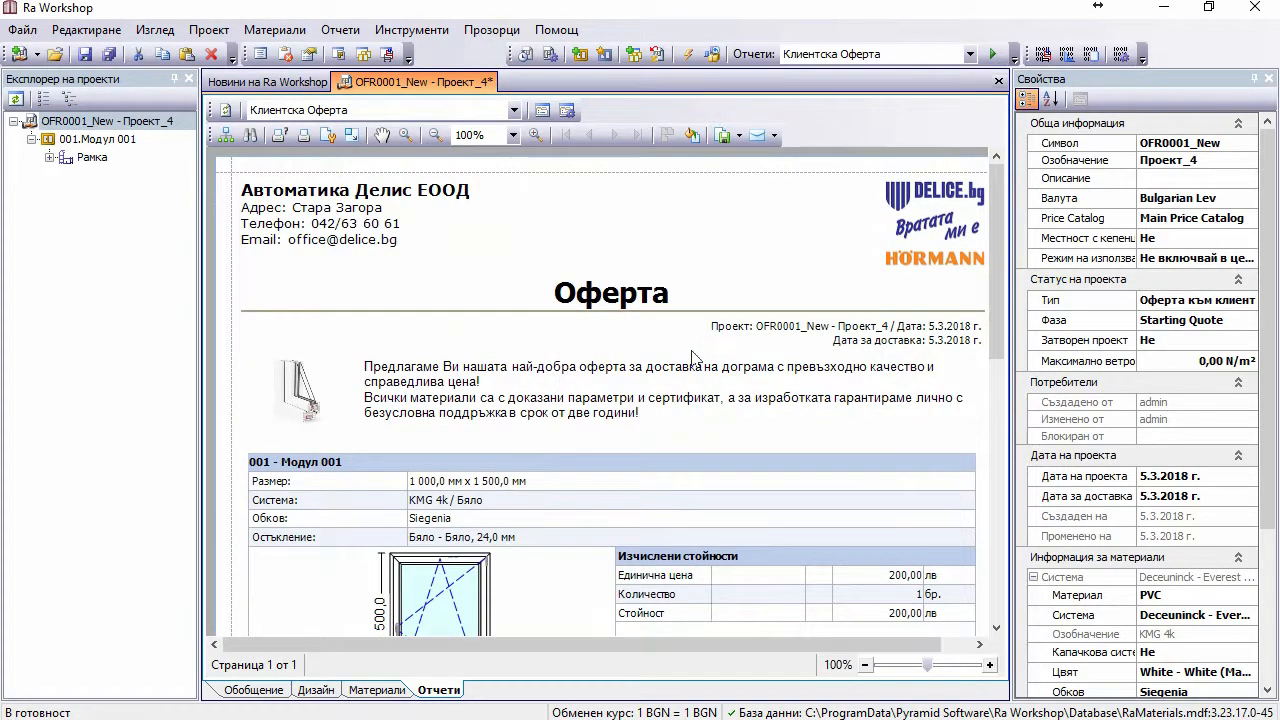
scroll(693, 358, "down", 10)
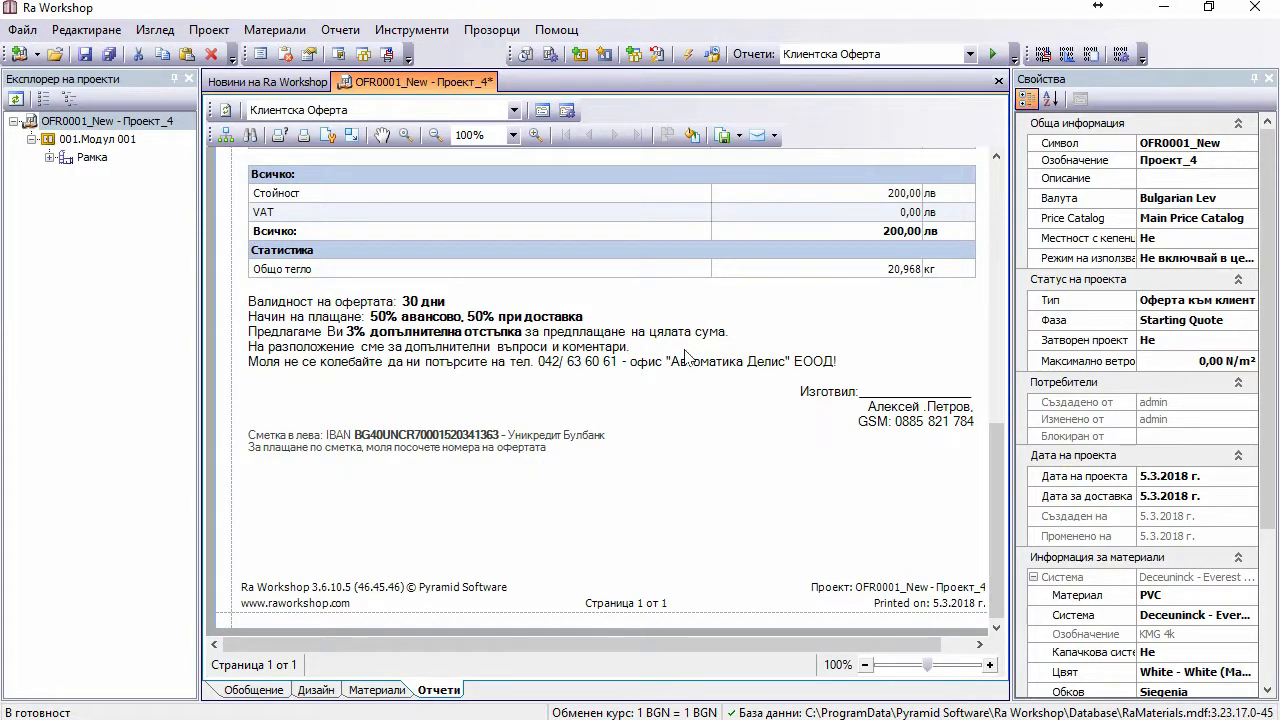
scroll(685, 351, "up", 10)
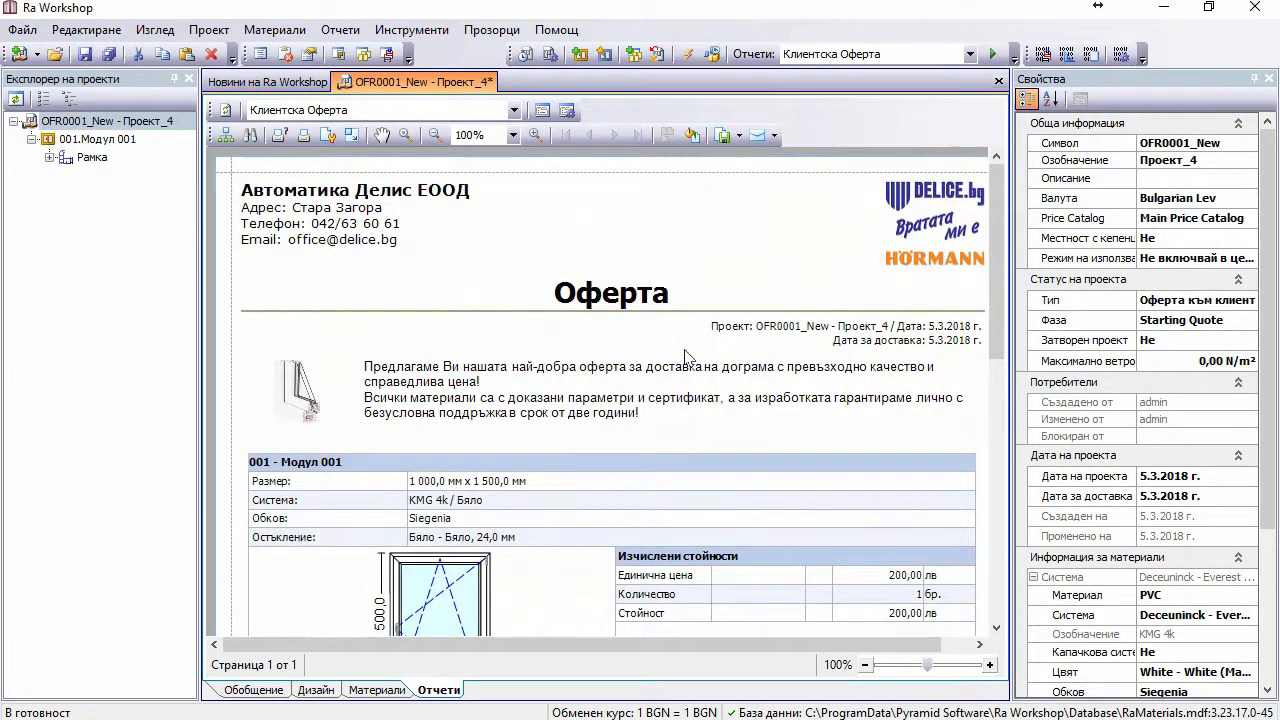
scroll(685, 356, "down", 3)
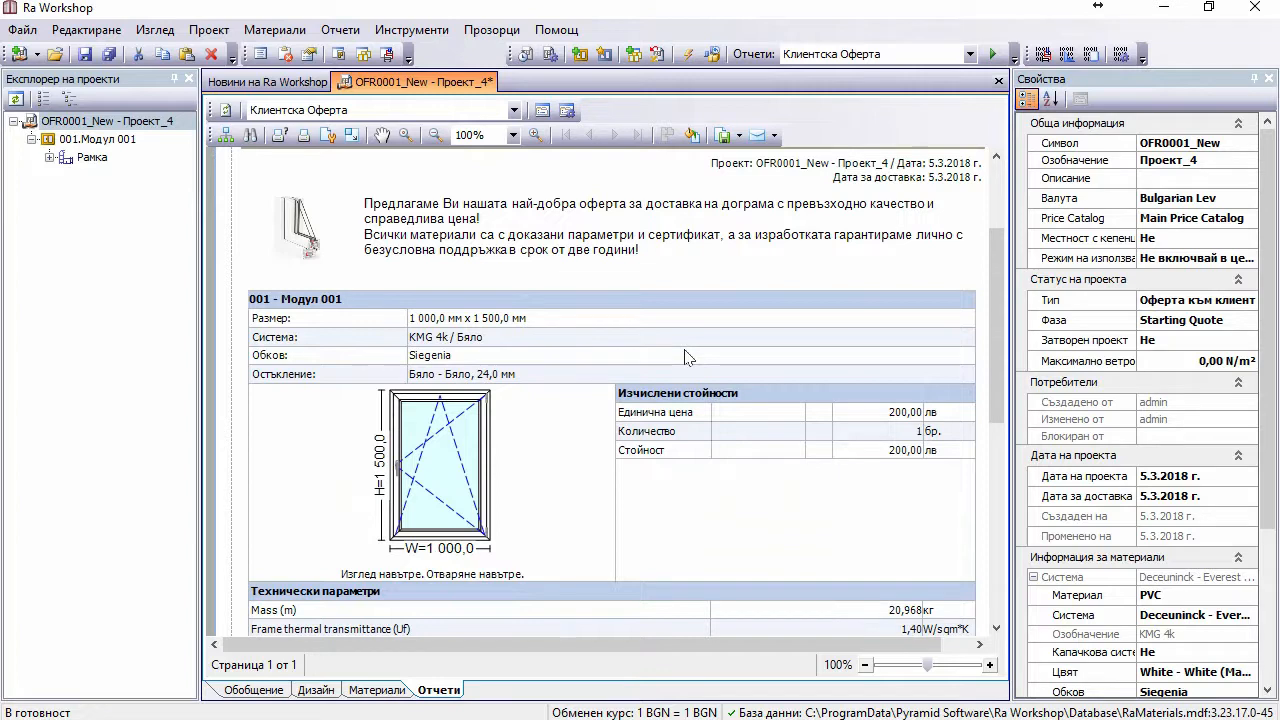
scroll(685, 357, "down", 5)
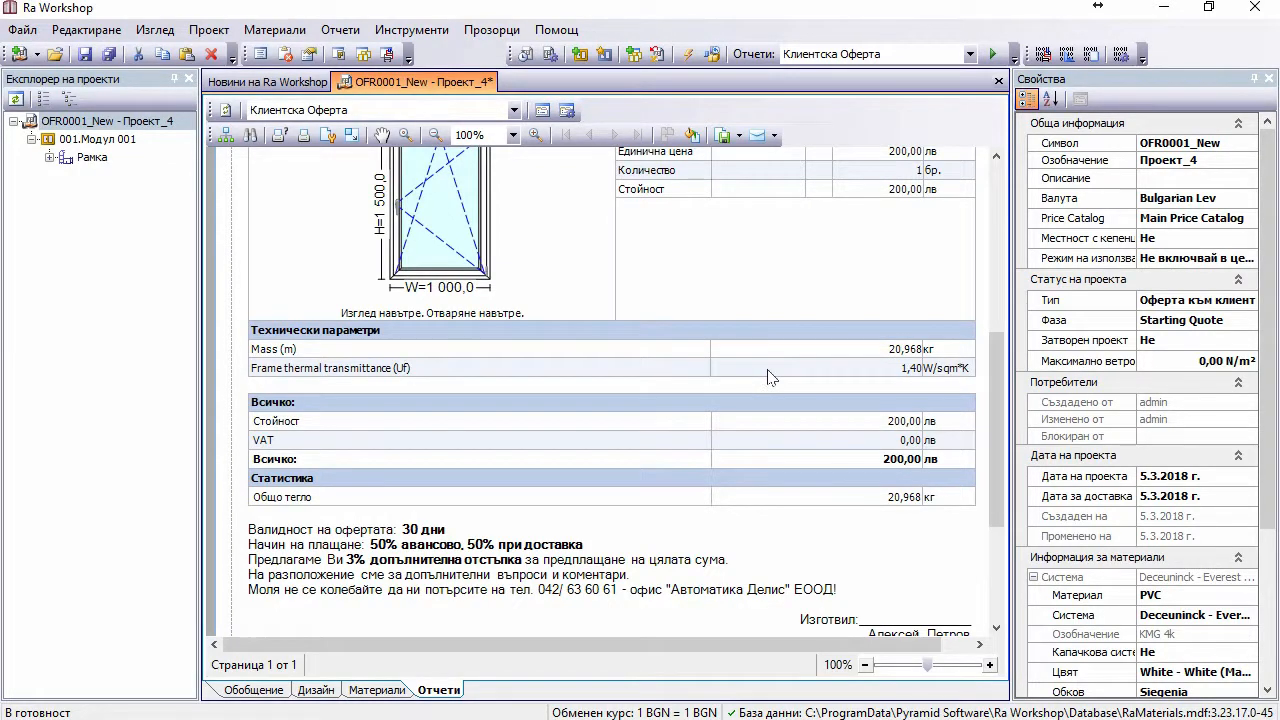
scroll(705, 293, "up", 3)
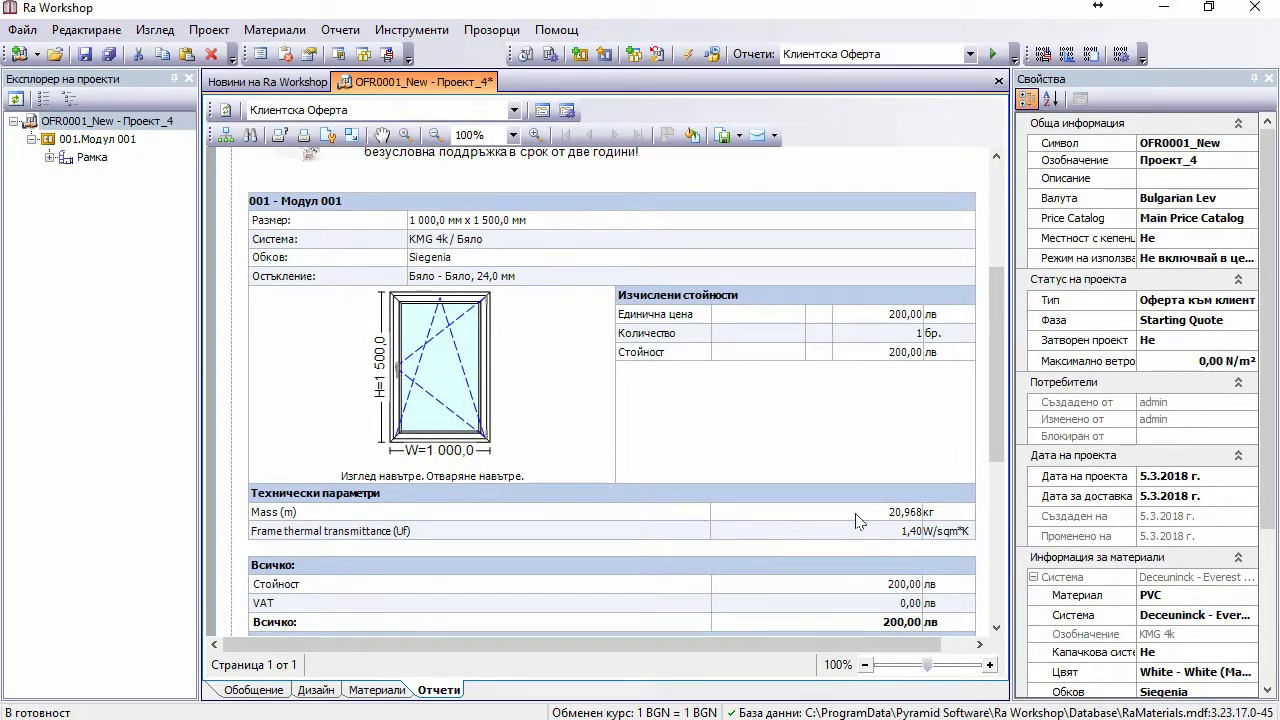
Step: Turn off 'Покажи техническите параметри' in the report's settings
left_click(543, 110)
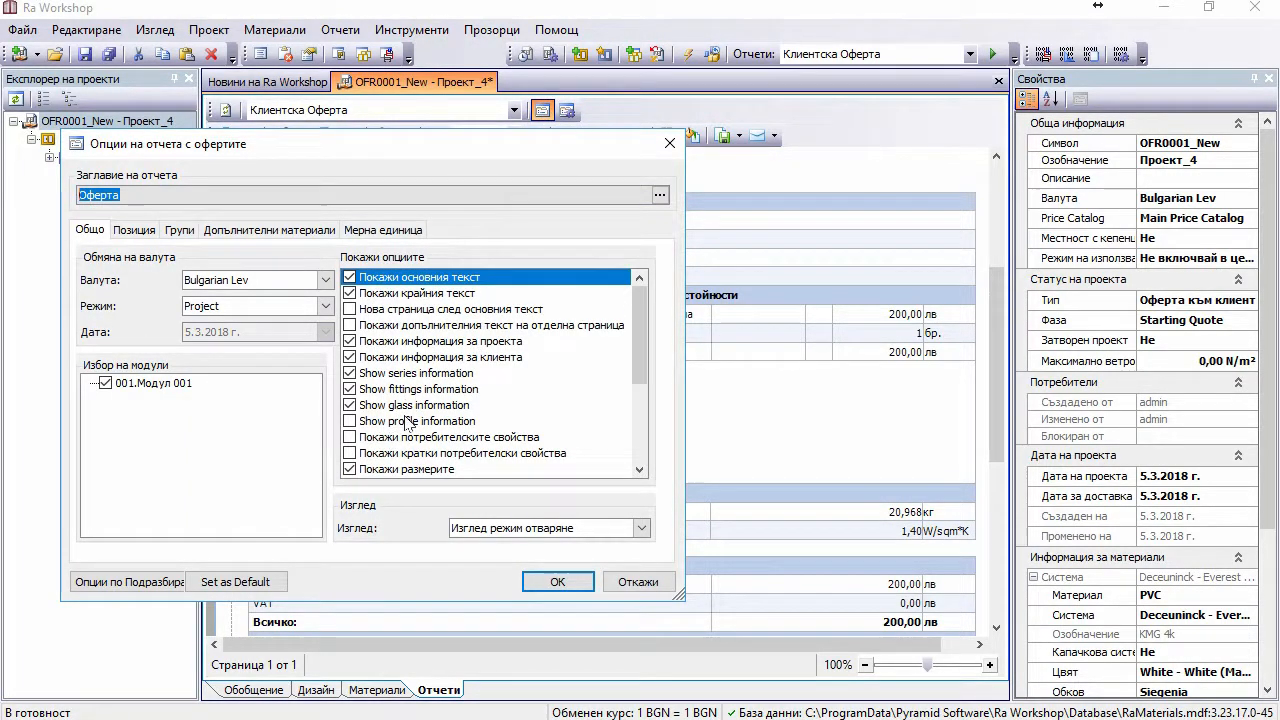
left_click_drag(639, 345, 635, 401)
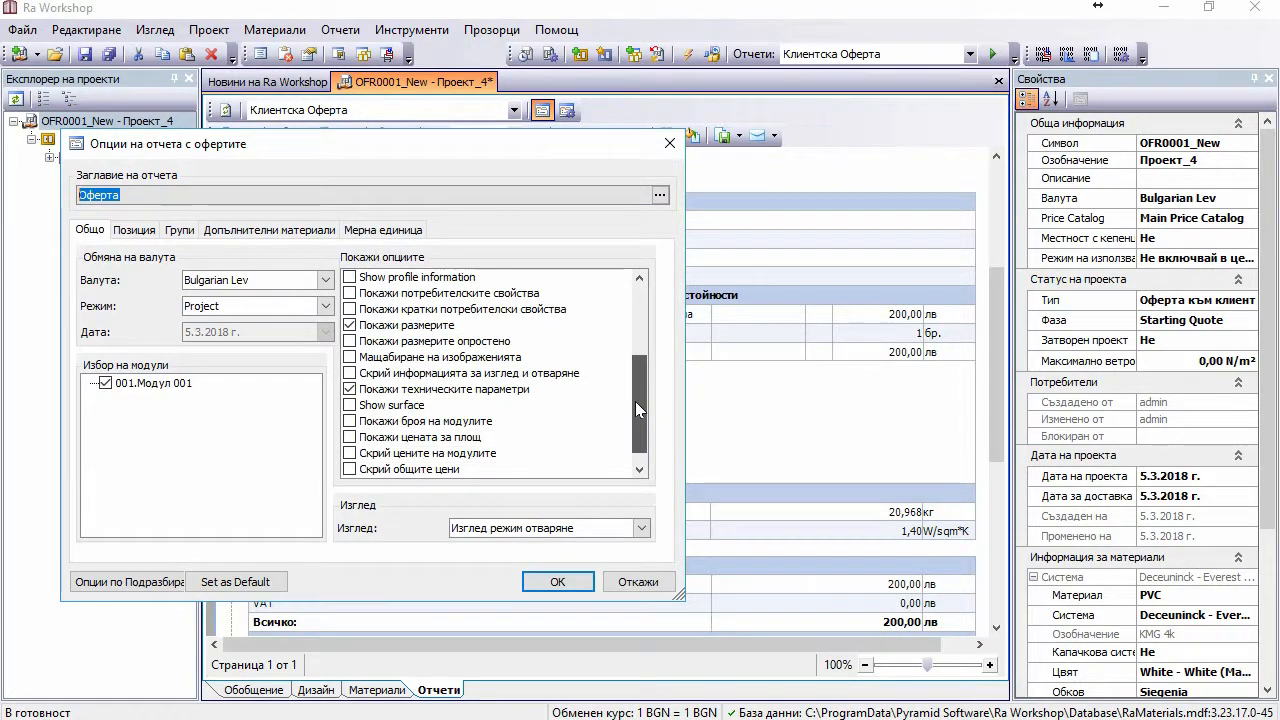
left_click(350, 389)
left_click(557, 581)
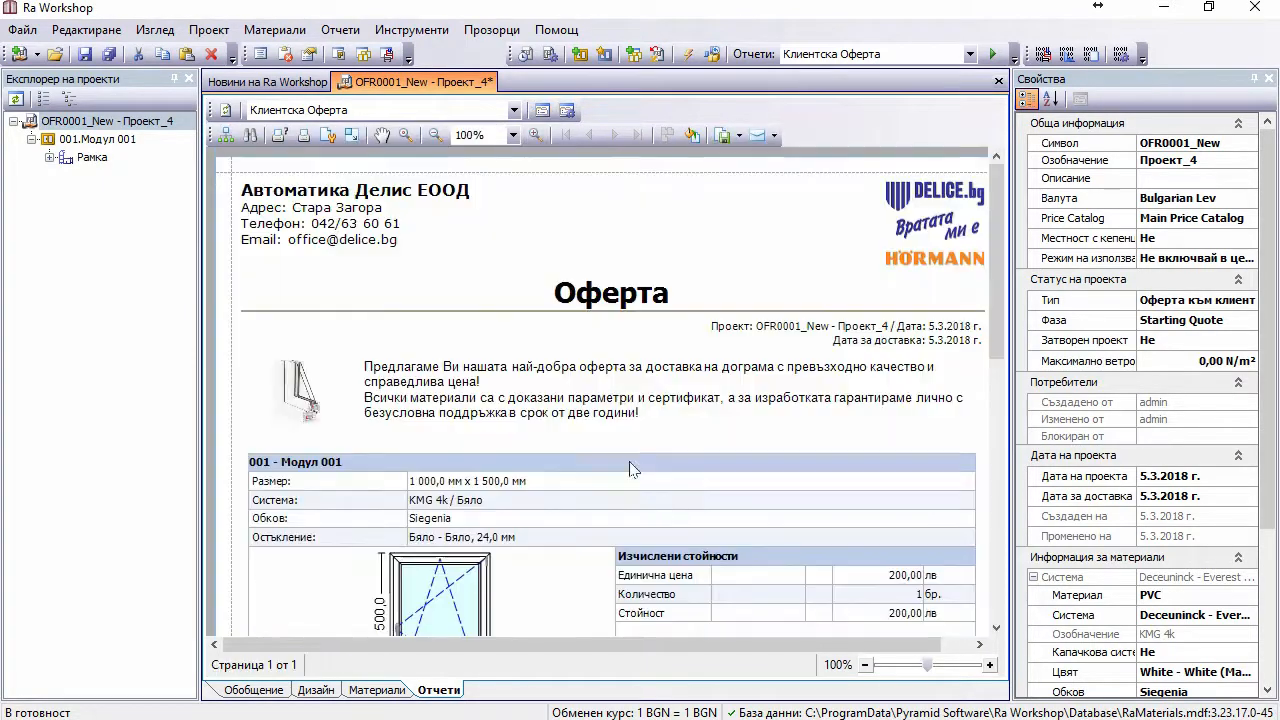
Step: Scroll and zoom the report preview to check the page, then select the project root
scroll(848, 425, "down", 3)
scroll(848, 425, "down", 7)
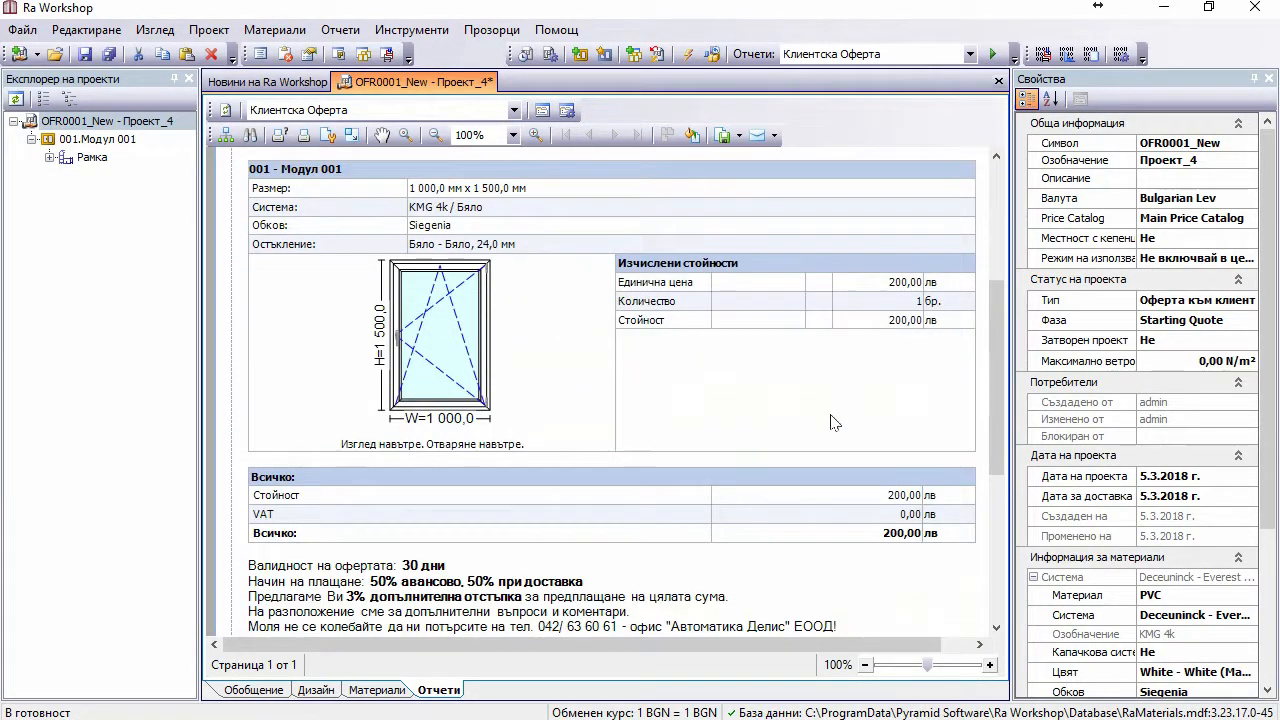
scroll(828, 420, "up", 10)
scroll(828, 420, "down", 3)
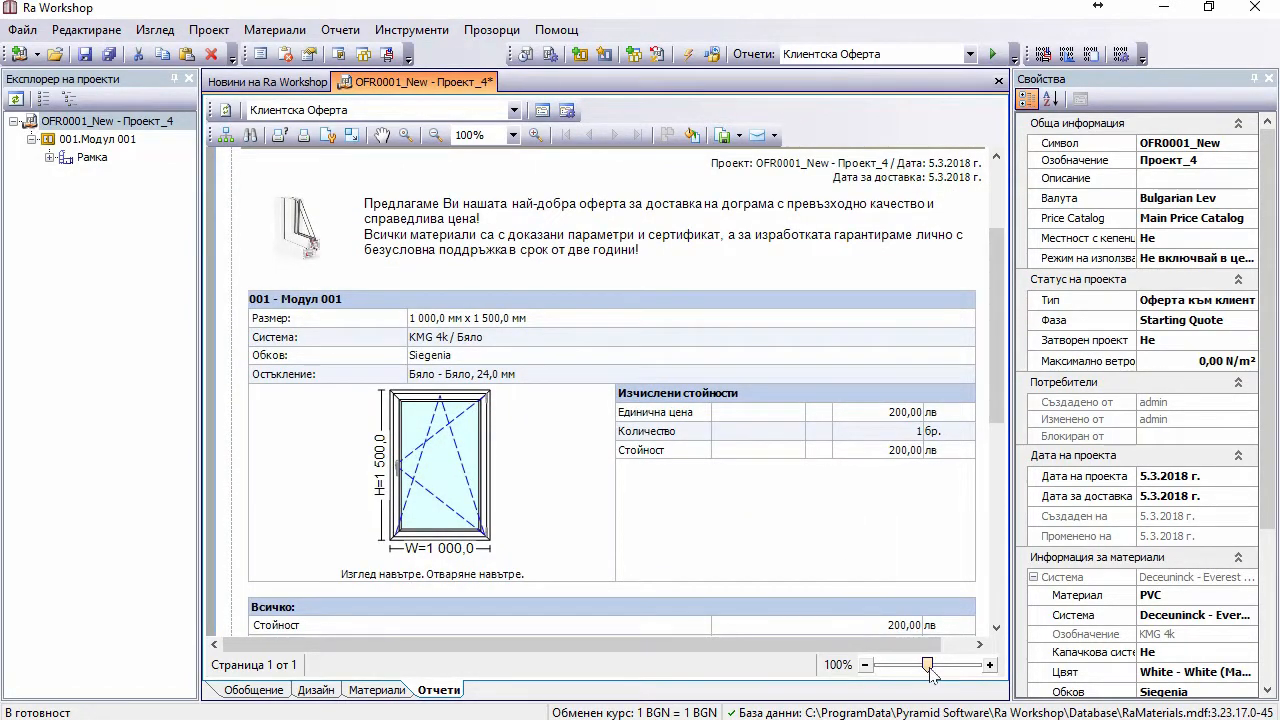
left_click_drag(929, 667, 900, 668)
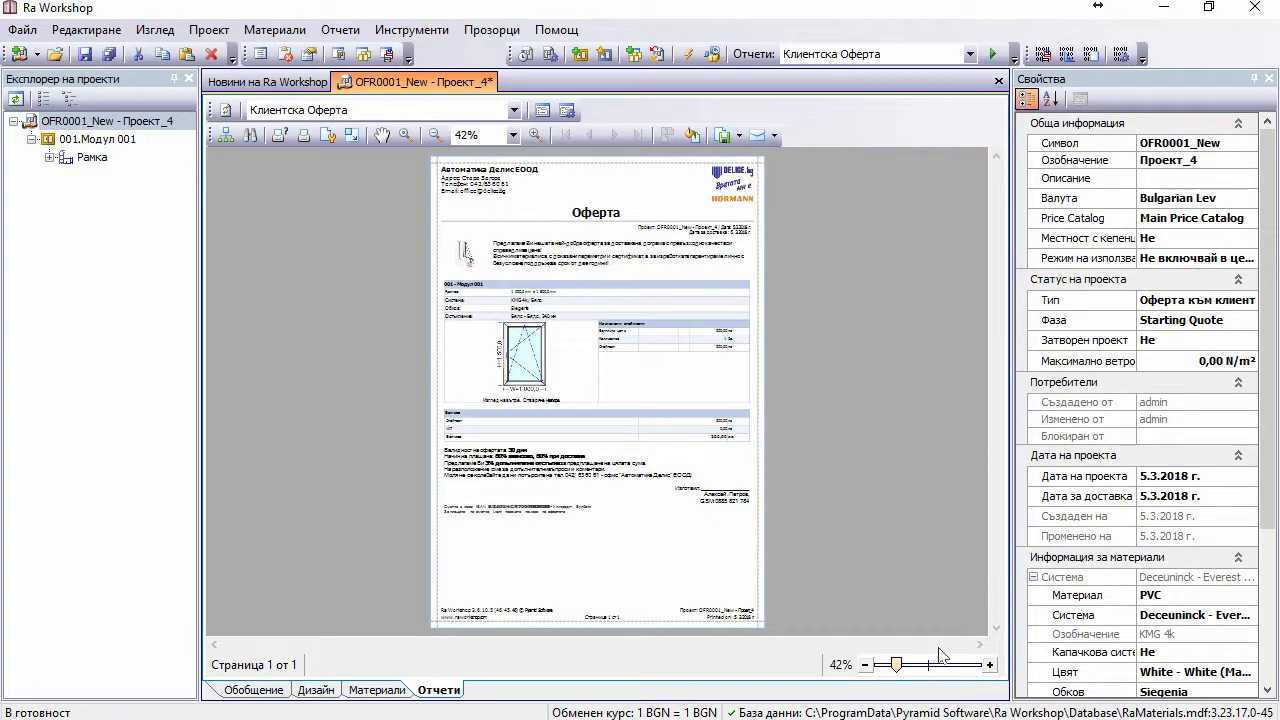
left_click_drag(897, 668, 931, 671)
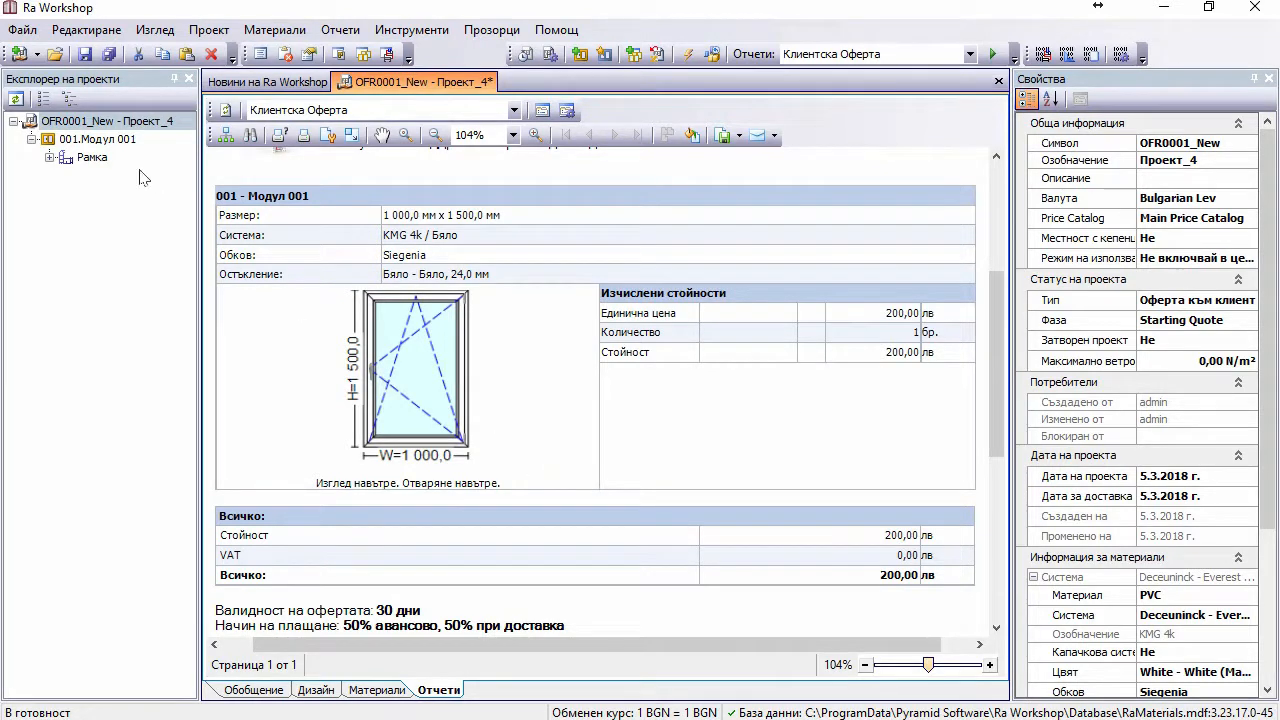
left_click(116, 124)
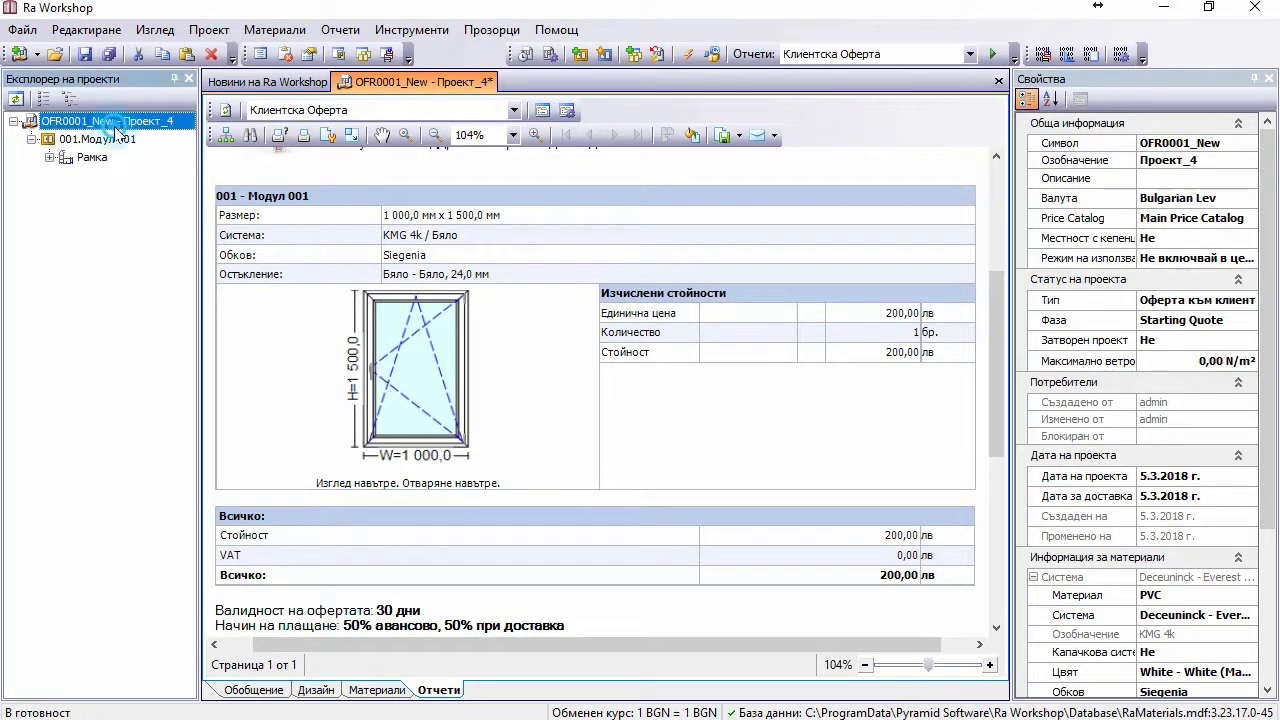
Step: Add module 002, a 1 500 wide window split vertically, with an opening sash in pane B
left_click(580, 54)
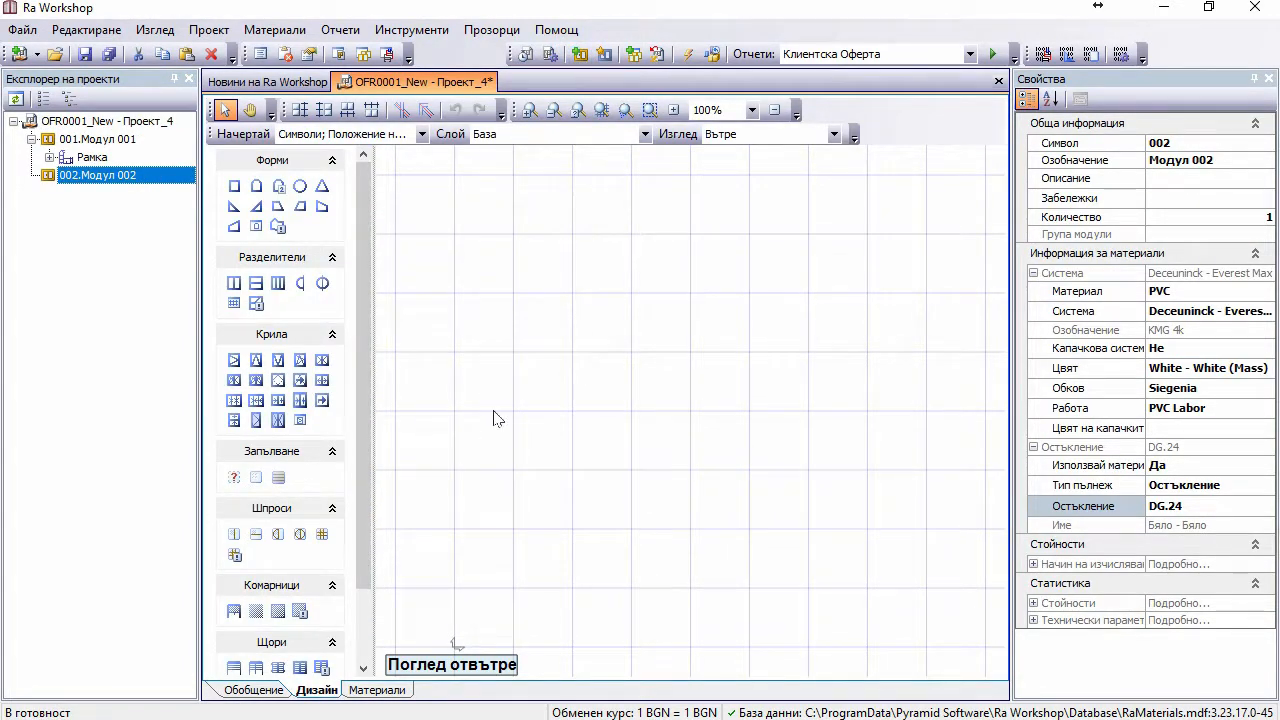
left_click(231, 281)
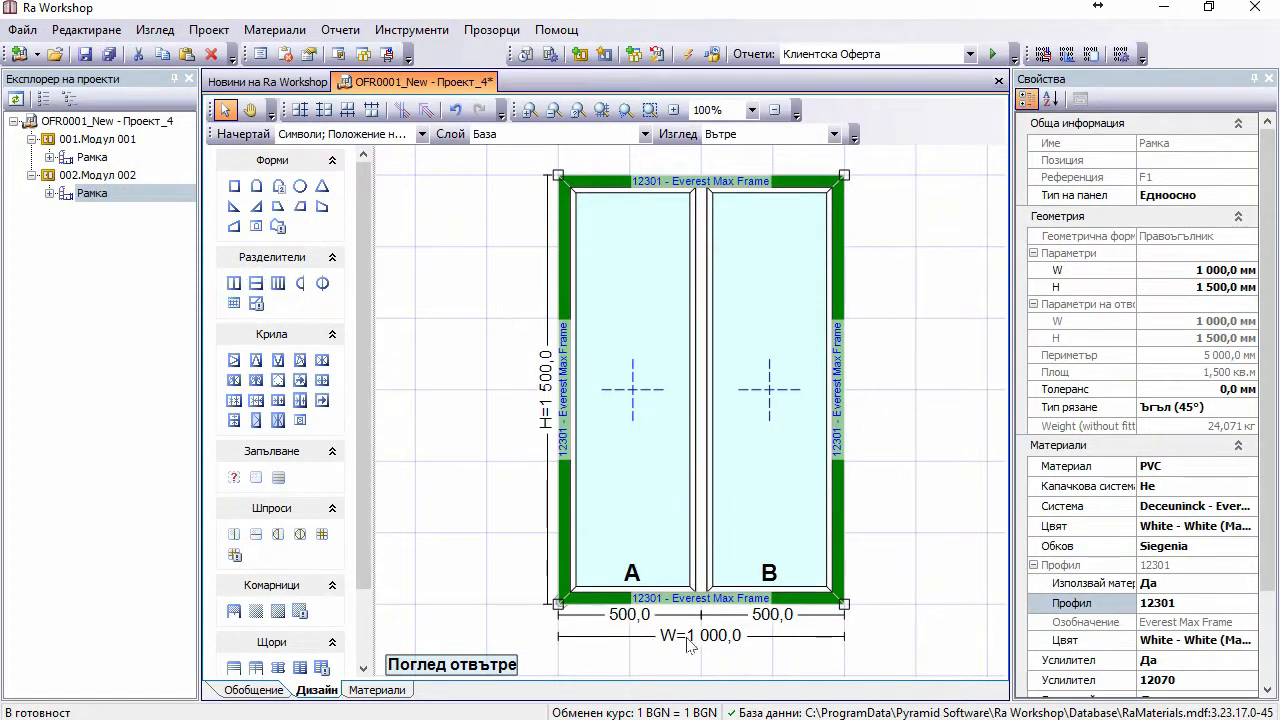
double_click(702, 636)
type("1 50")
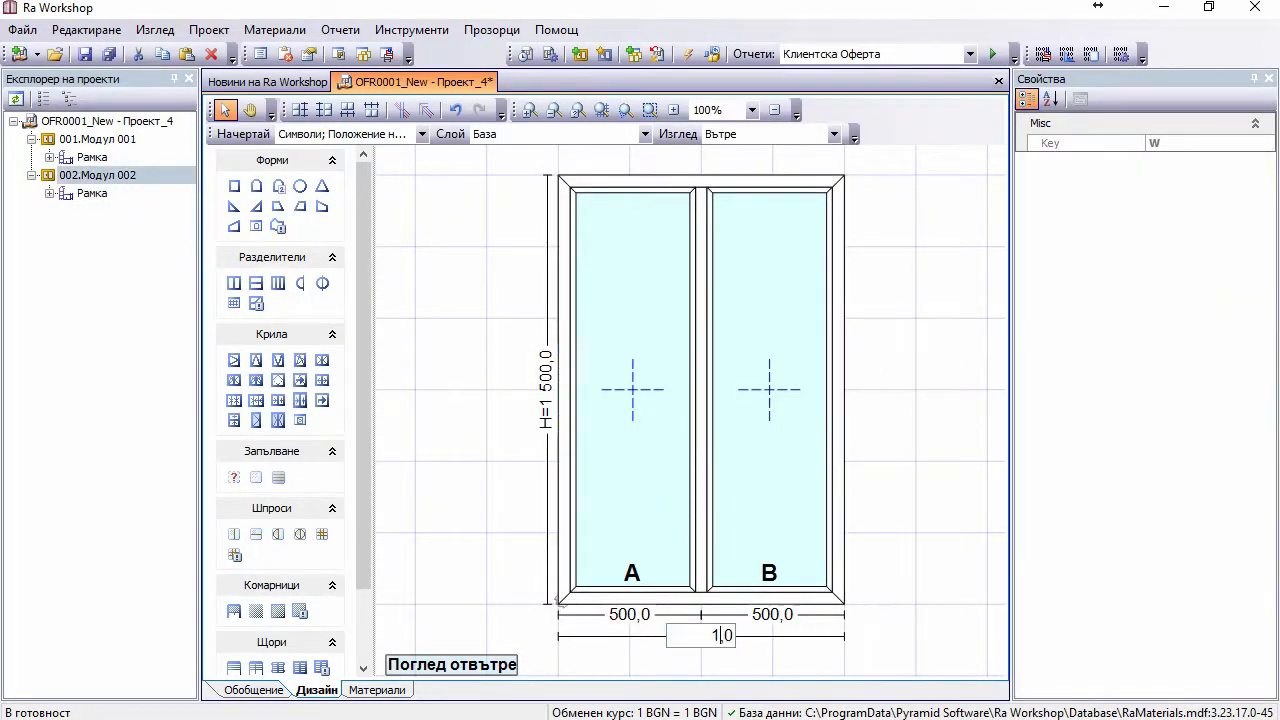
type("0")
left_click(886, 591)
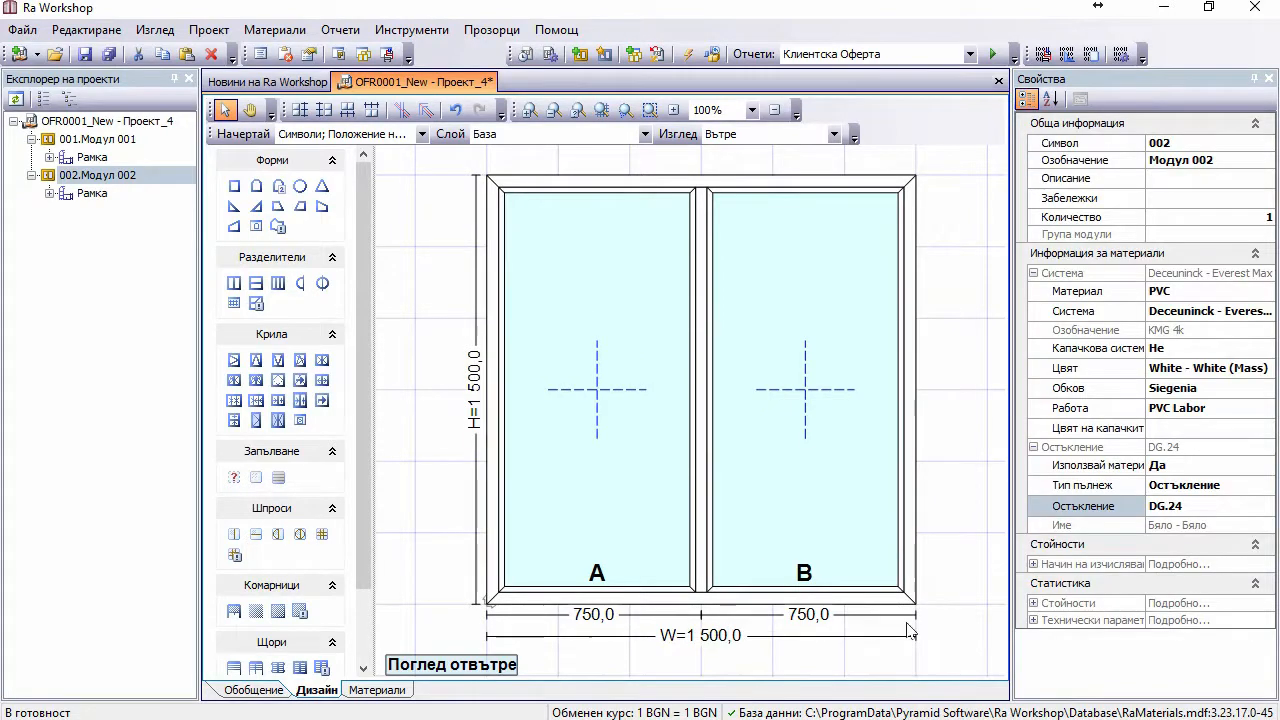
left_click(797, 425)
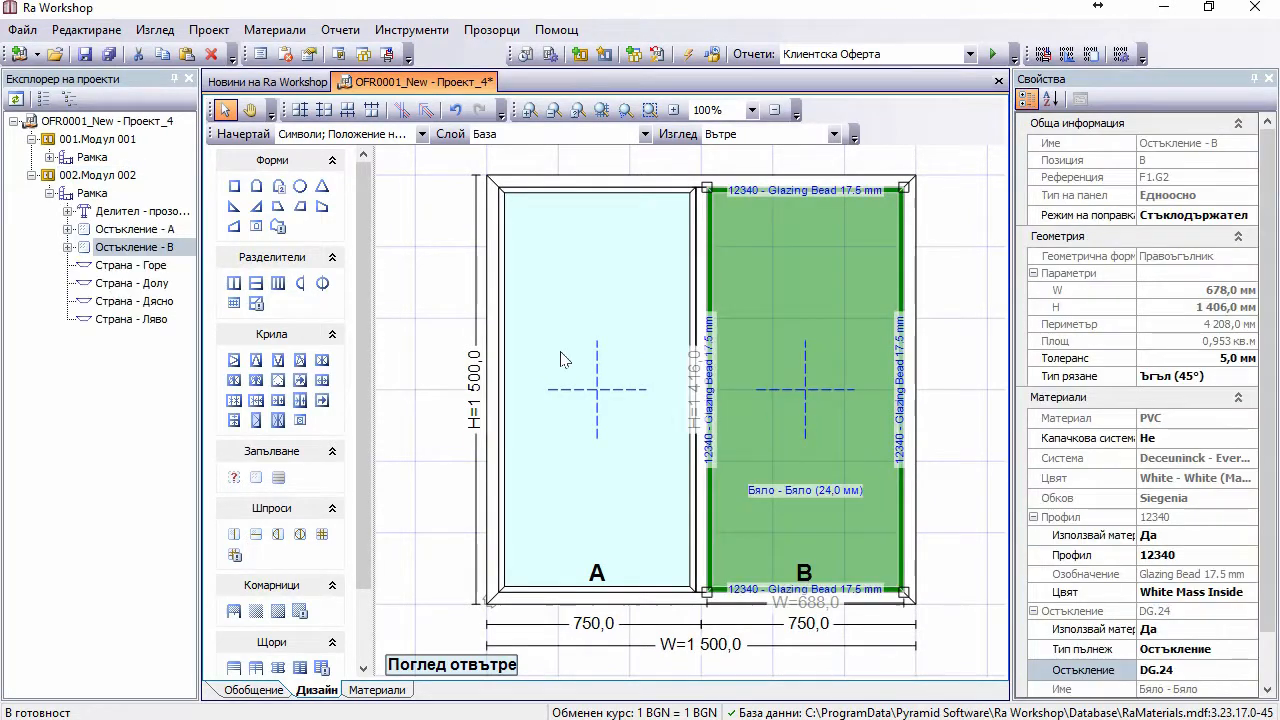
left_click(298, 360)
left_click(938, 296)
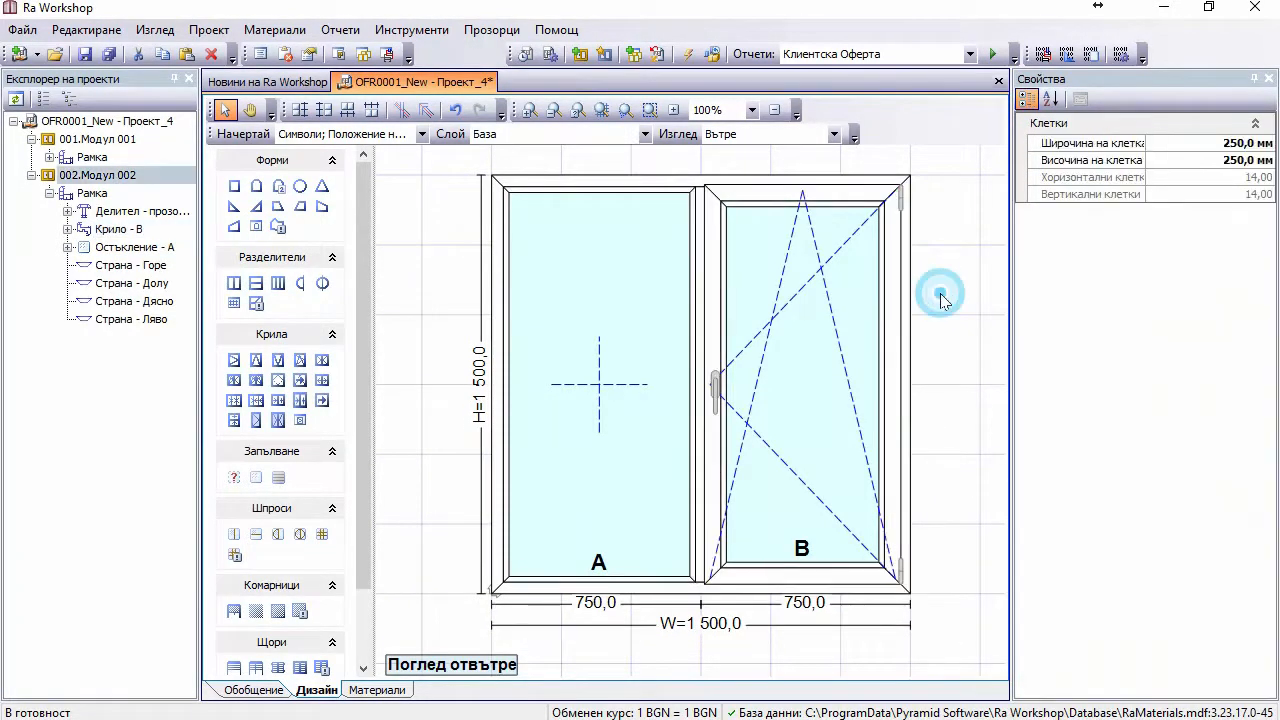
Step: Add module 003 as a 1000 × 2000 entrance door
left_click(579, 55)
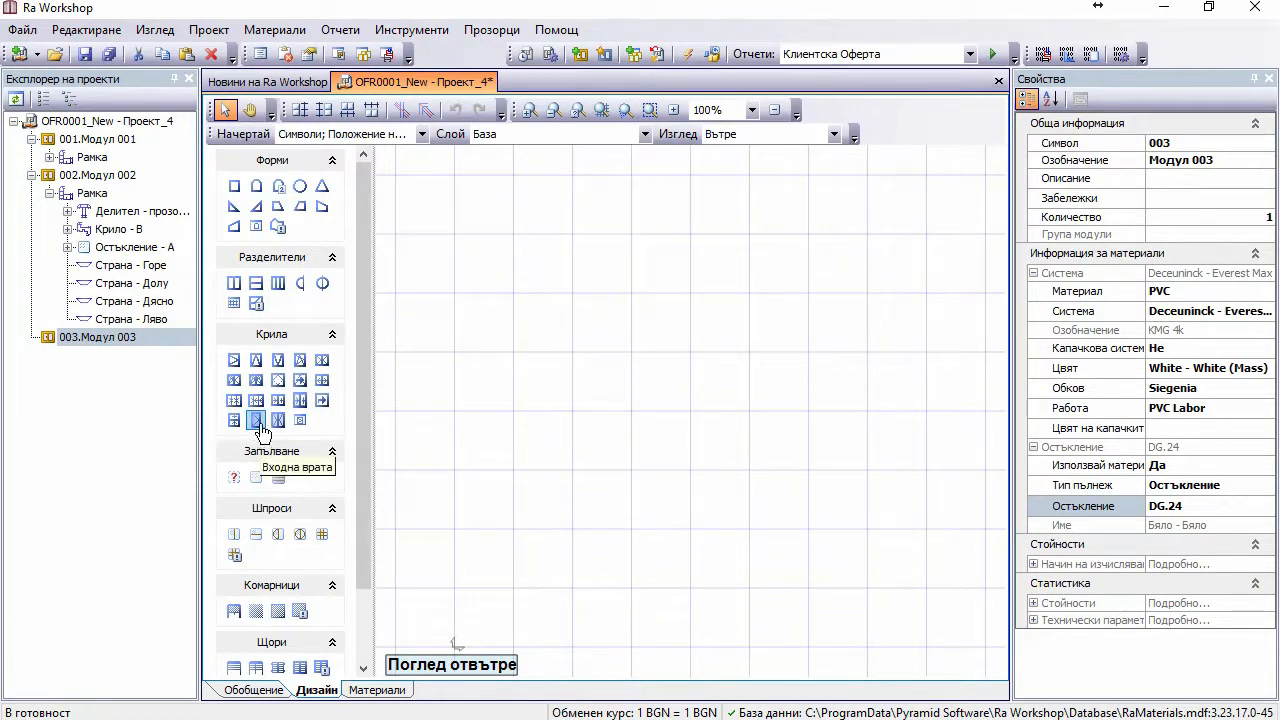
left_click_drag(256, 420, 540, 370)
left_click(900, 338)
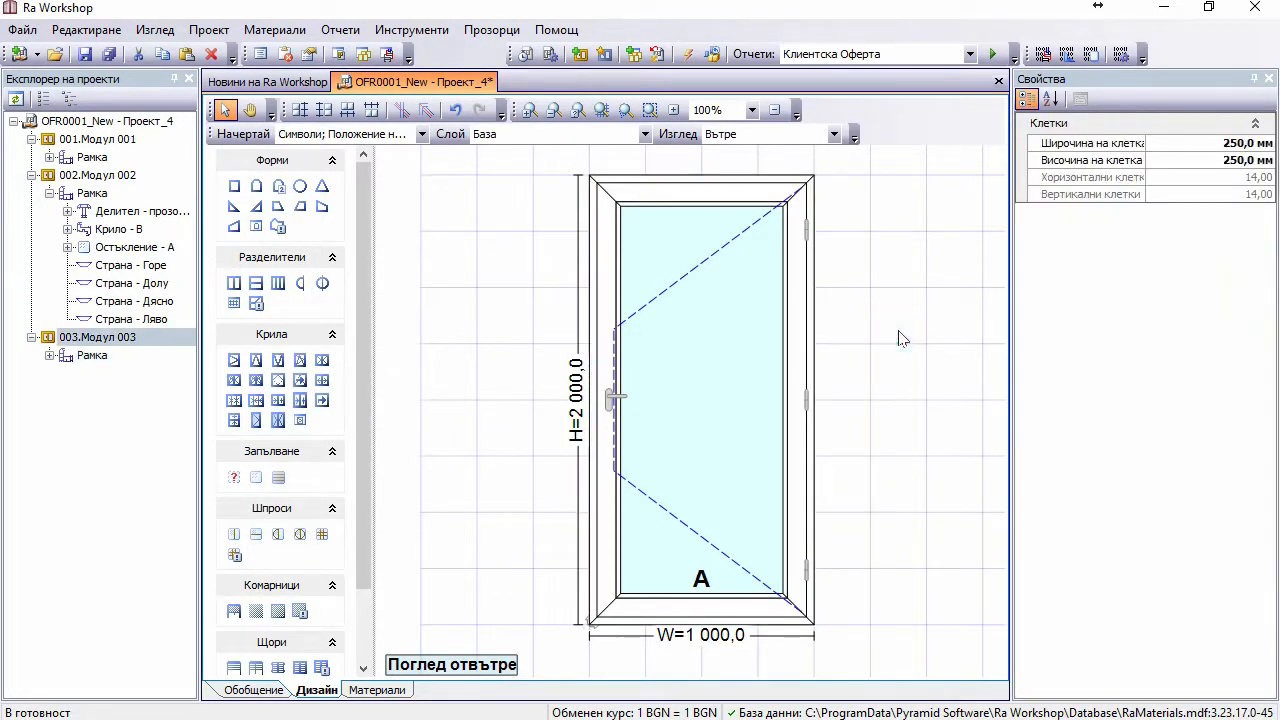
left_click(84, 176)
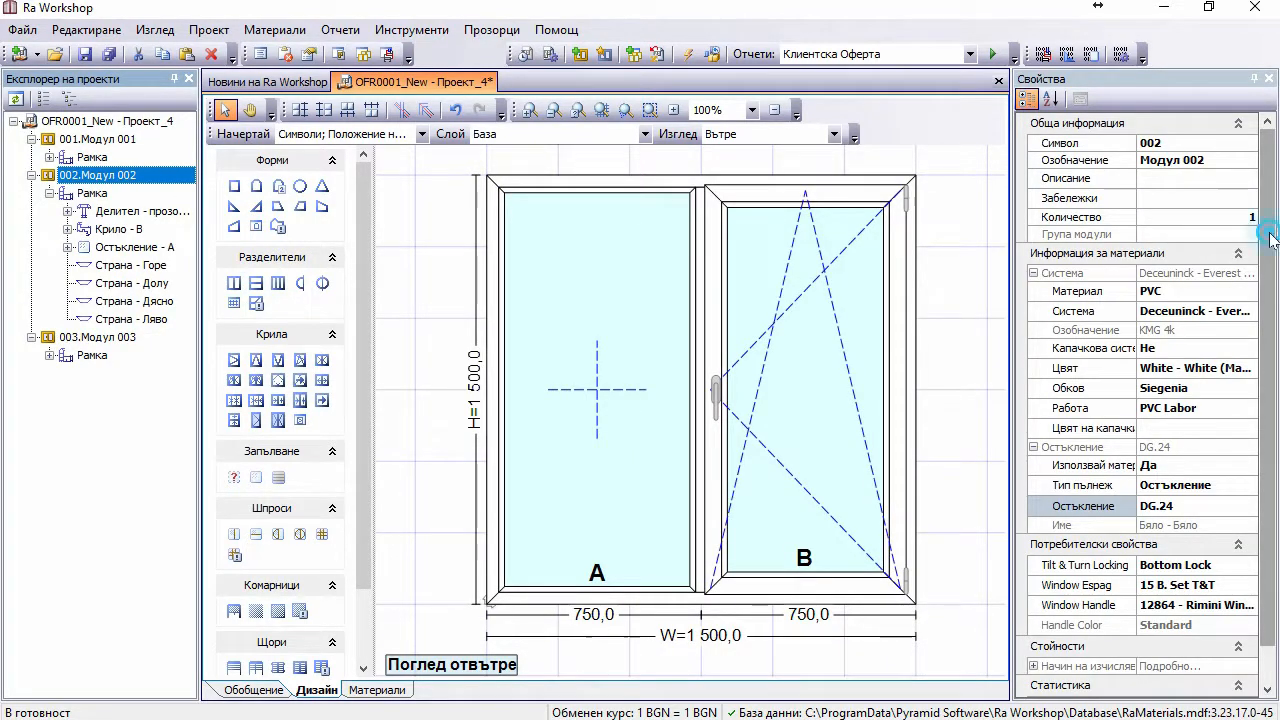
Step: Switch module 002 to manually entered pricing with a Дограма price of 260,00
scroll(1249, 226, "down", 1)
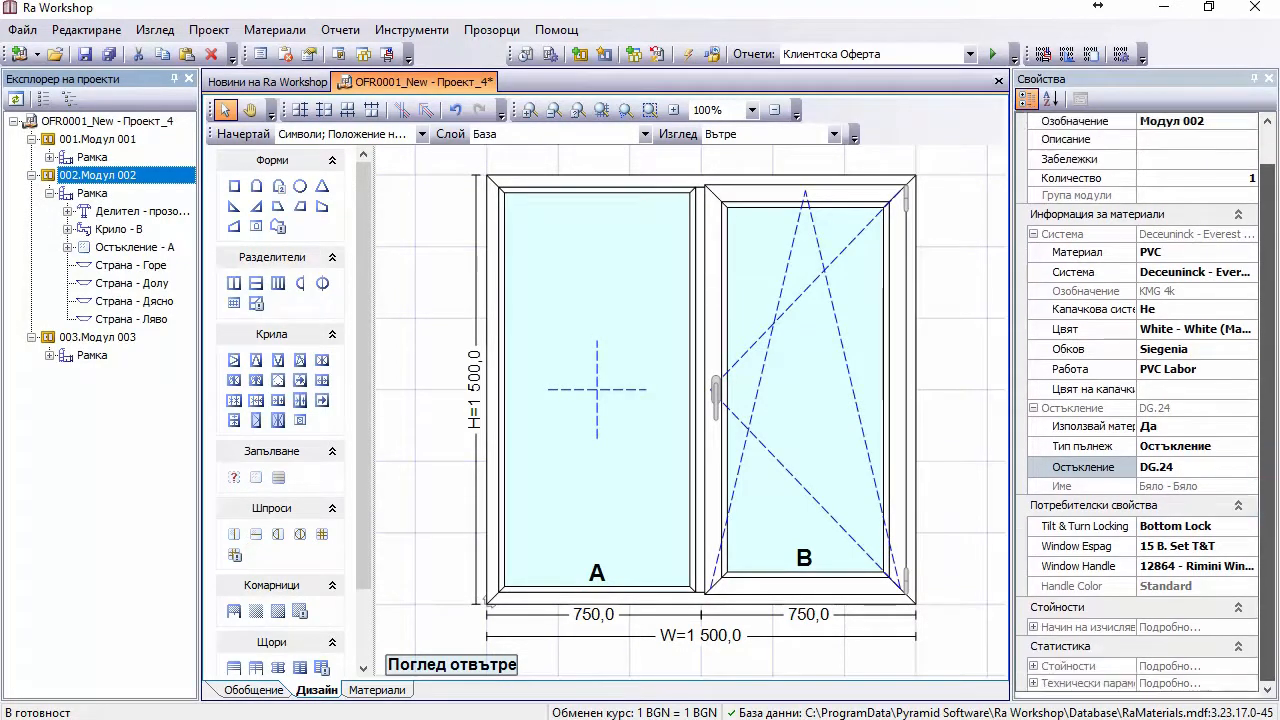
left_click(1034, 628)
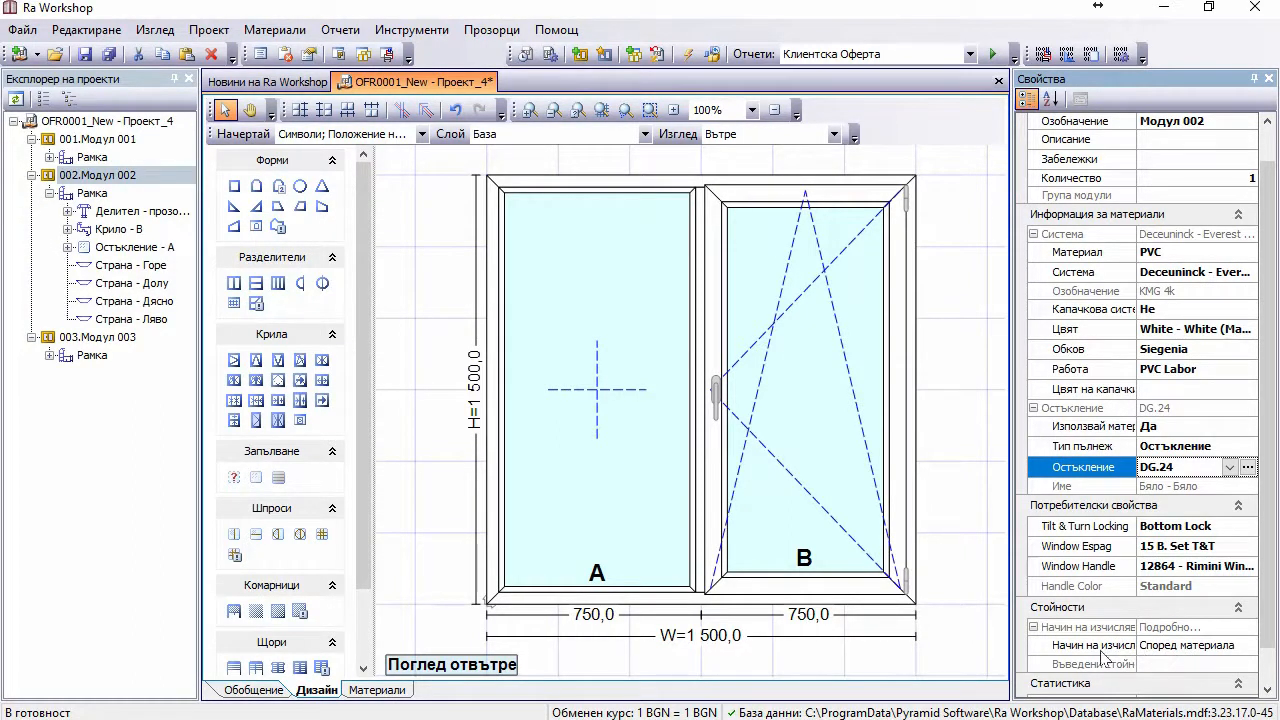
left_click(1194, 650)
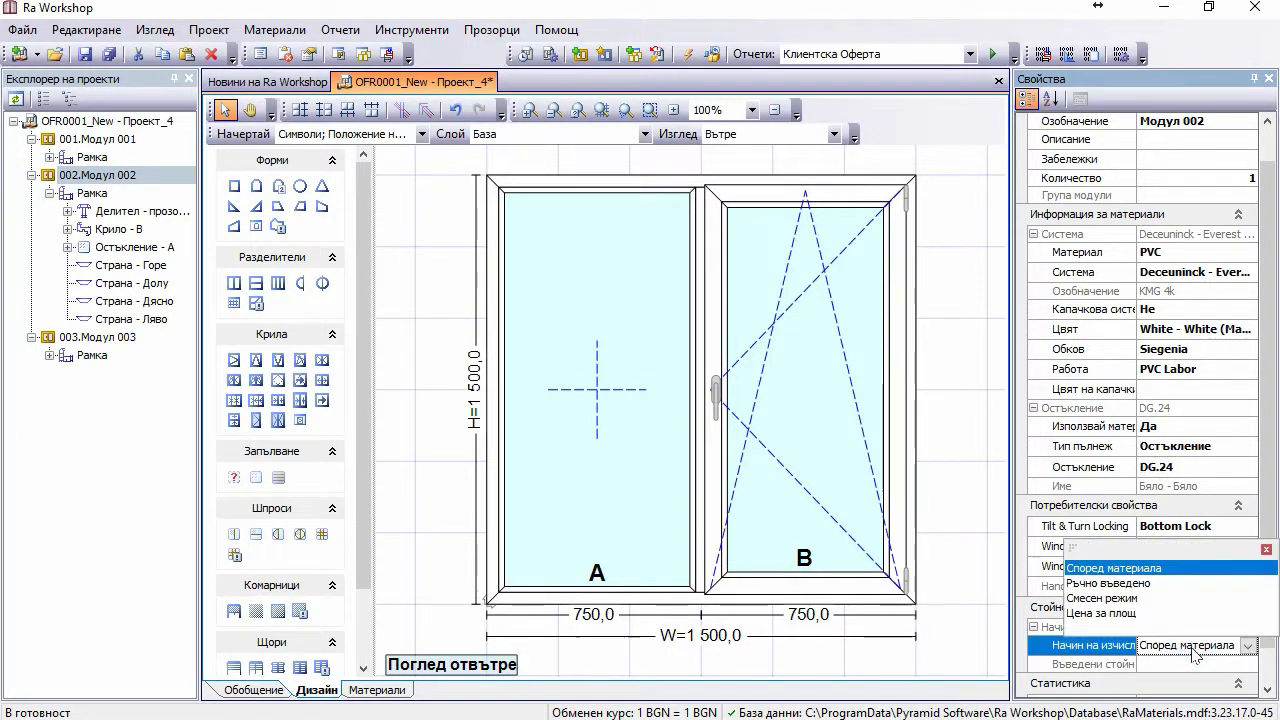
left_click(1128, 583)
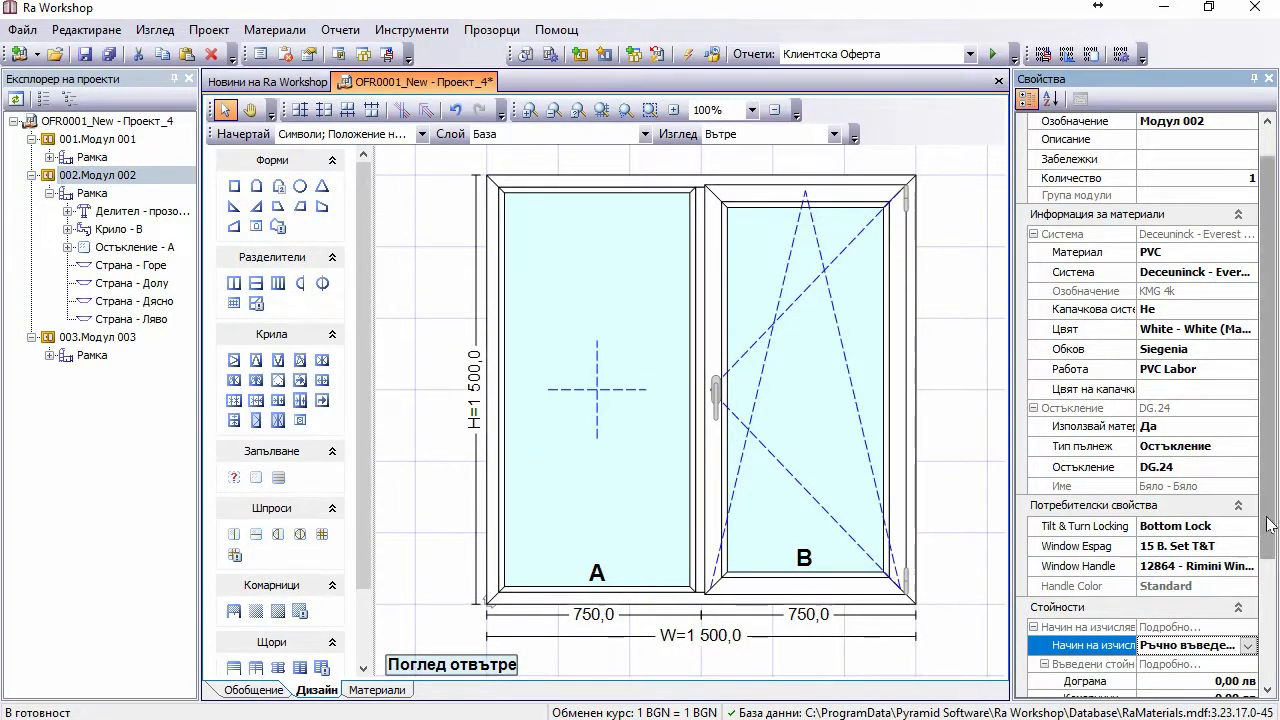
left_click_drag(1268, 517, 1268, 632)
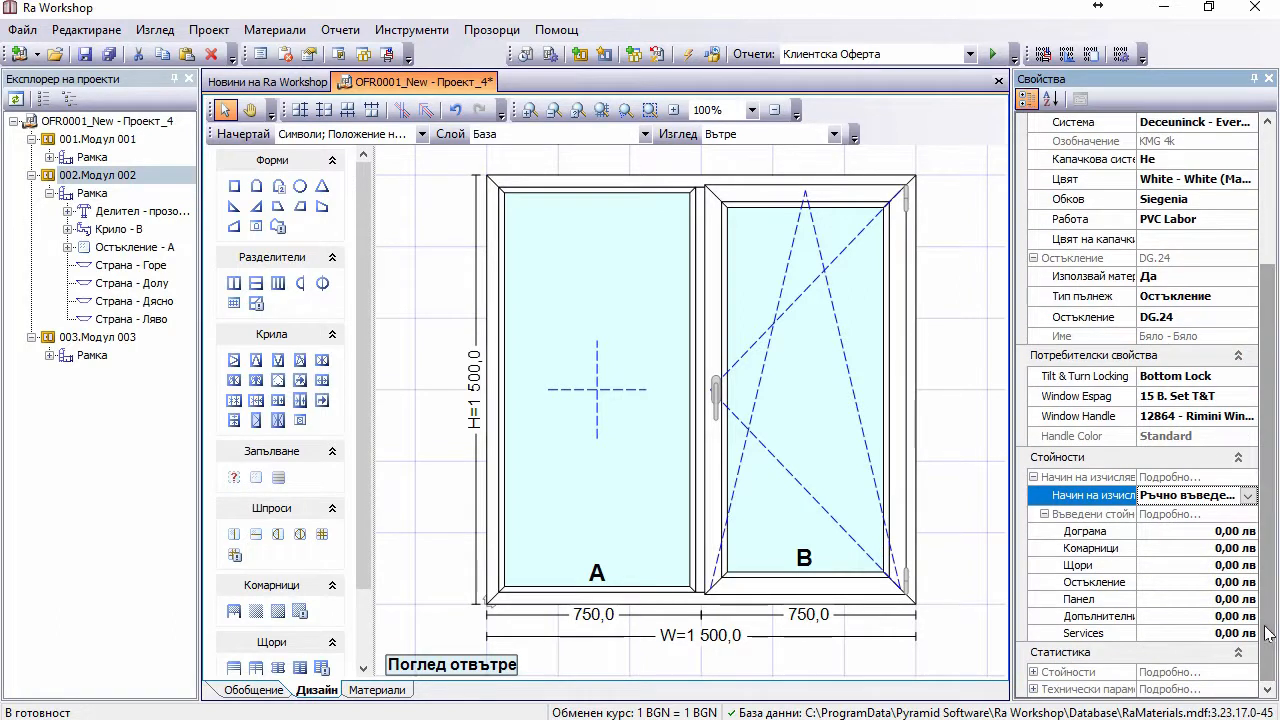
left_click(1203, 535)
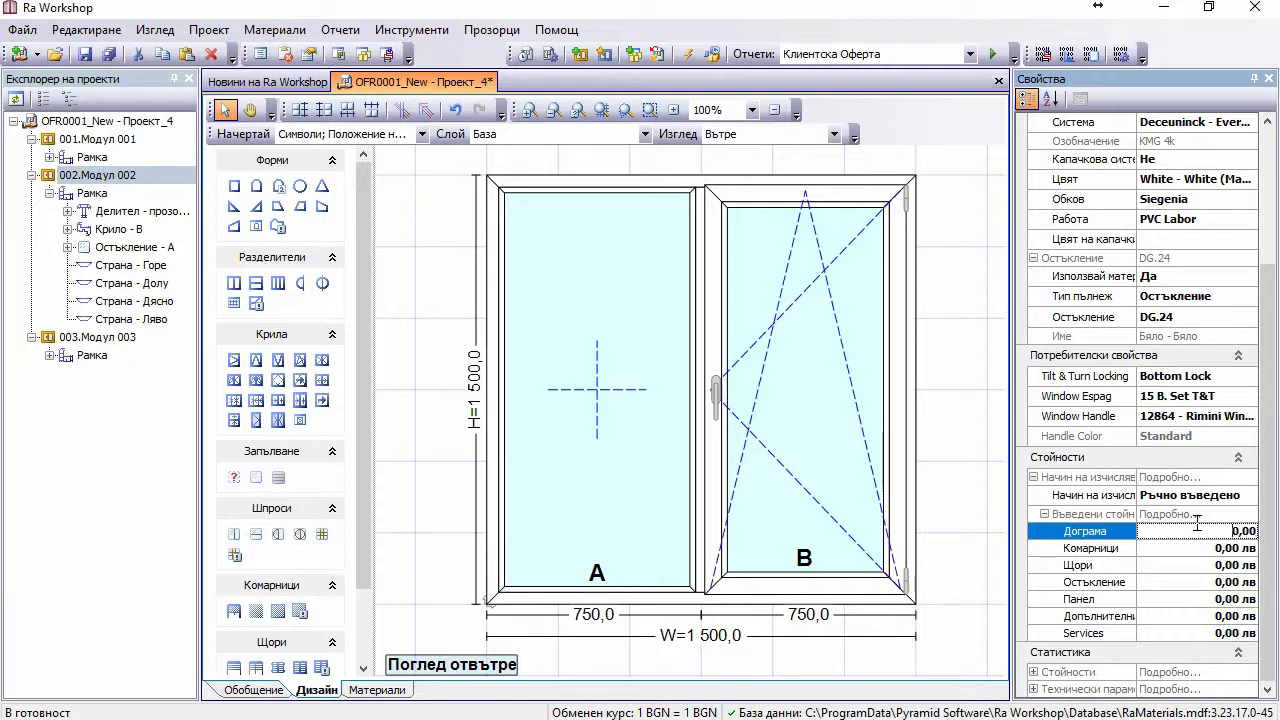
type("260")
key("Delete")
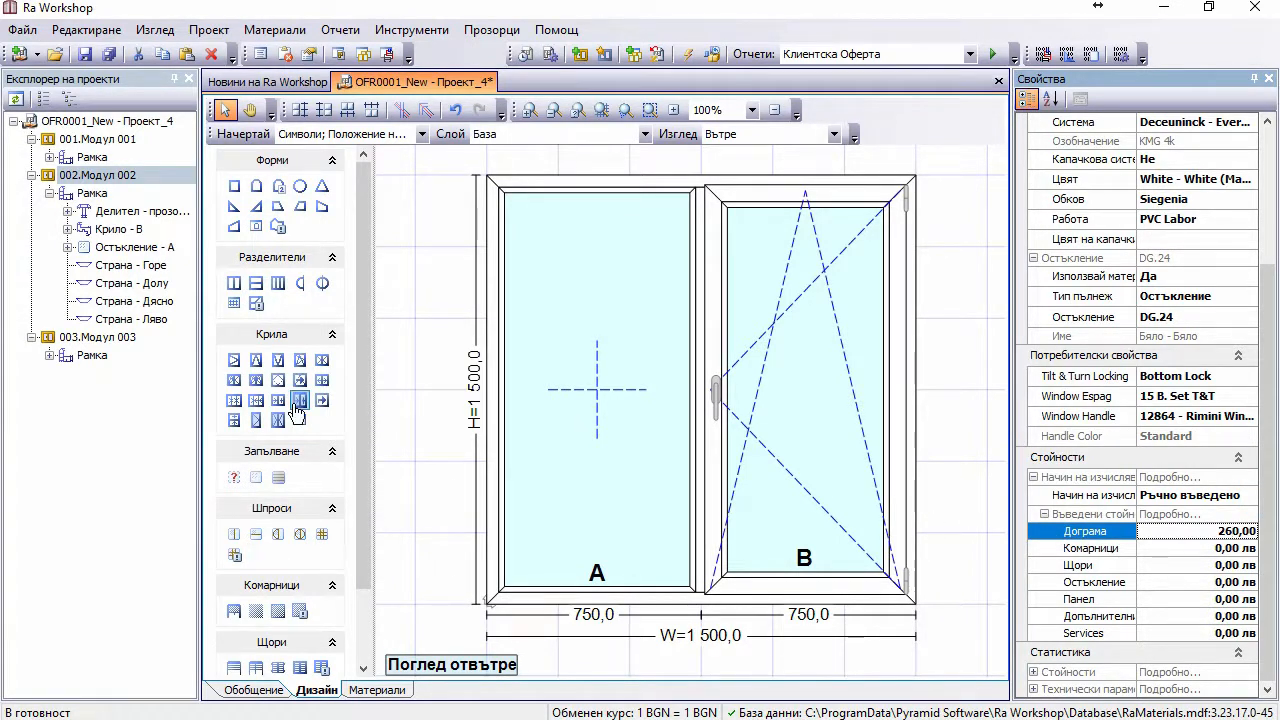
Step: Switch module 003 to manually entered pricing with a Дограма price of 450,00 лв
left_click(90, 338)
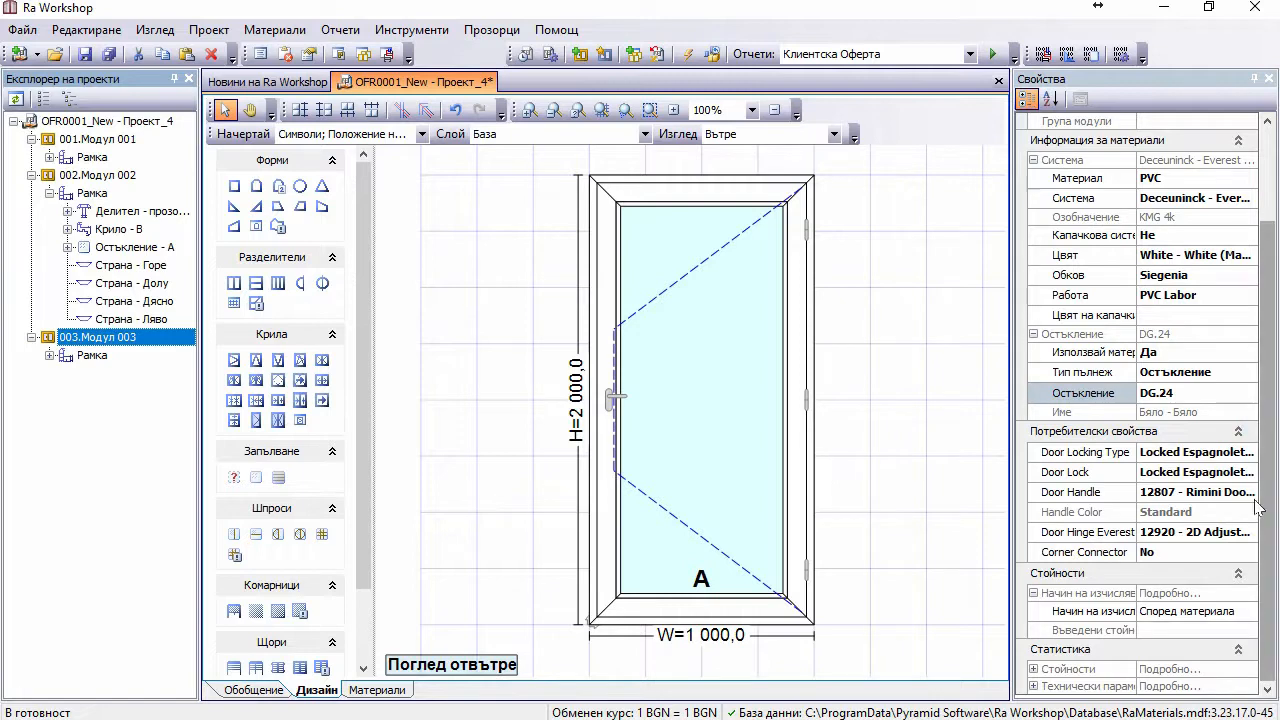
left_click(1150, 611)
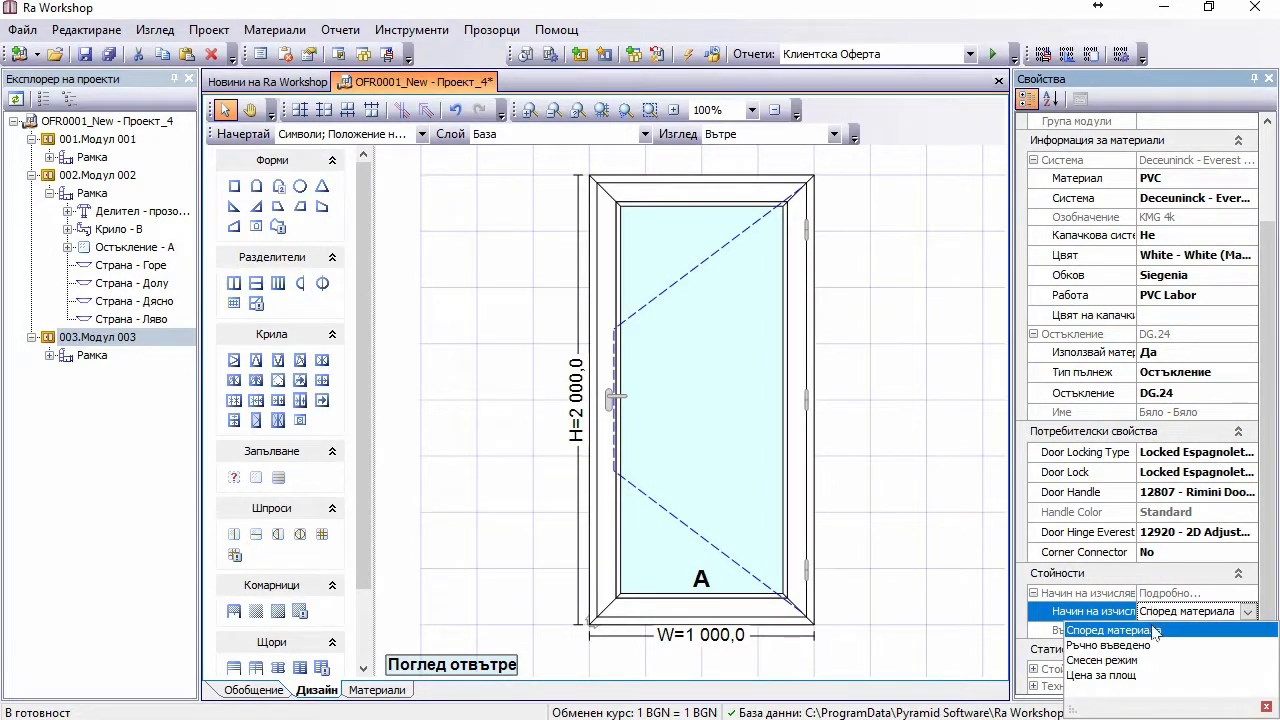
left_click(1150, 646)
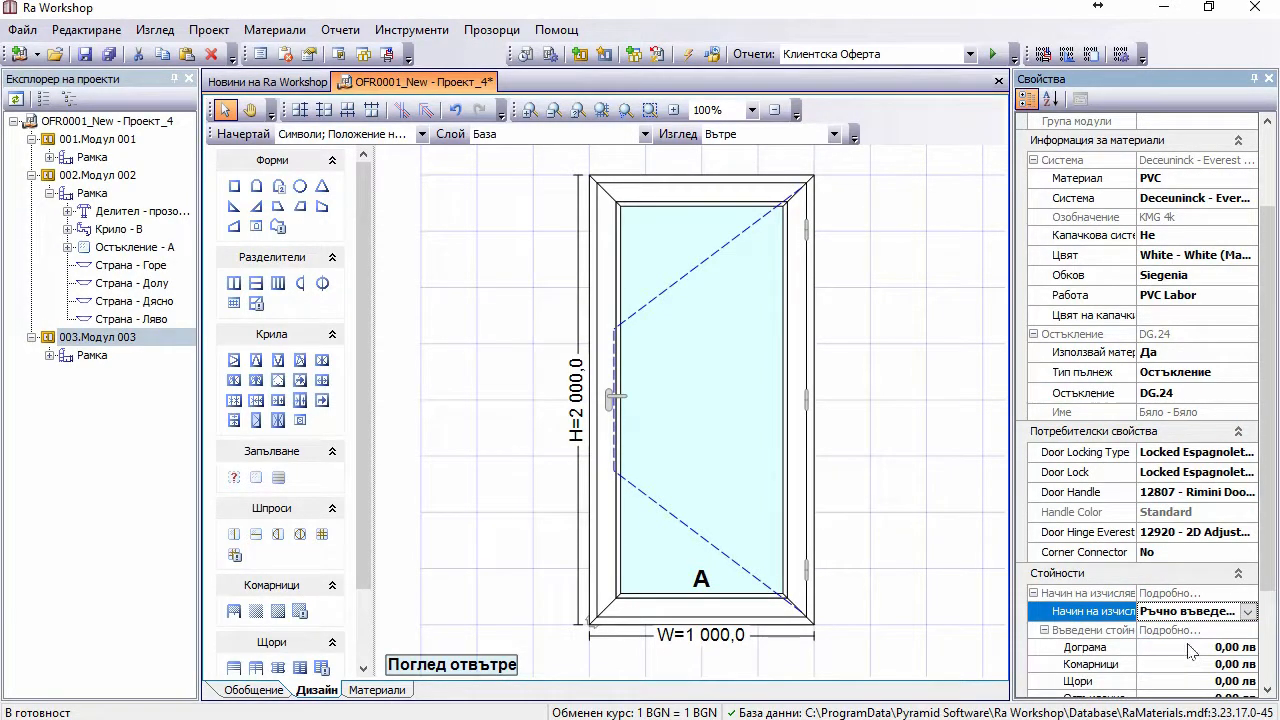
left_click(1186, 647)
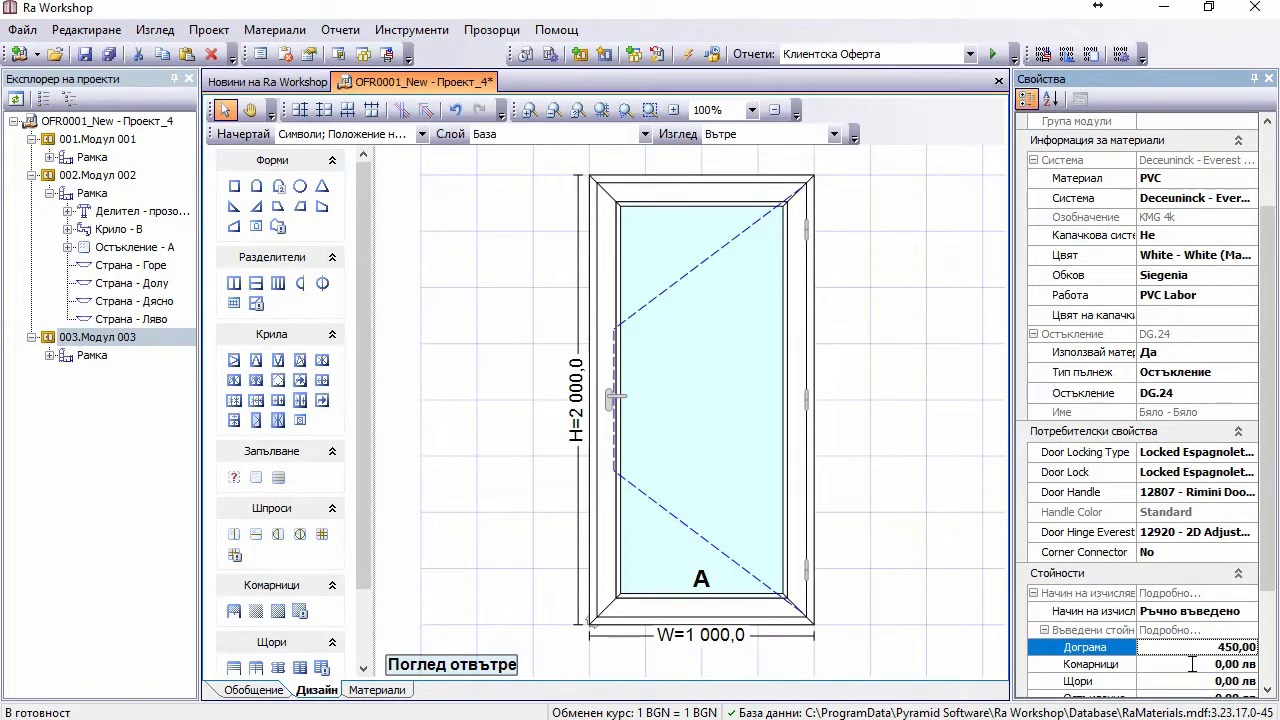
key("Return")
left_click(958, 482)
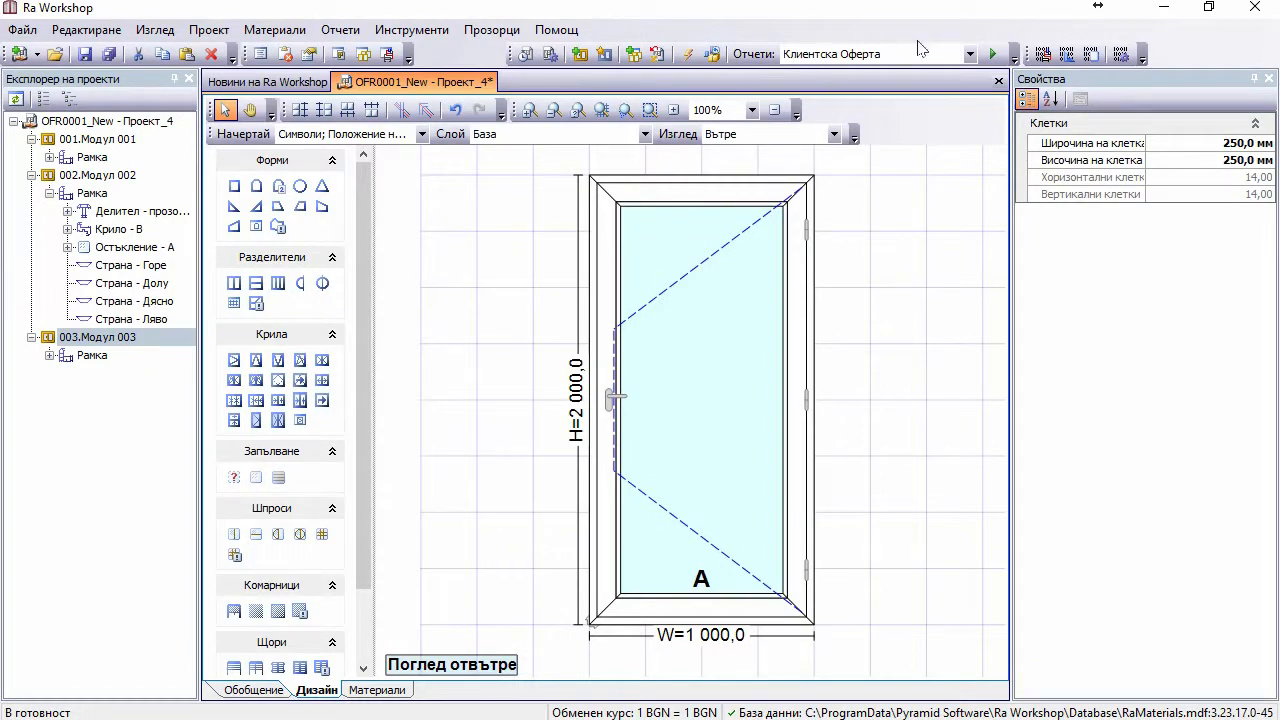
Step: Run Клиентска Оферта and scroll to the totals: 910,00 лв with VAT 0,00
left_click(993, 55)
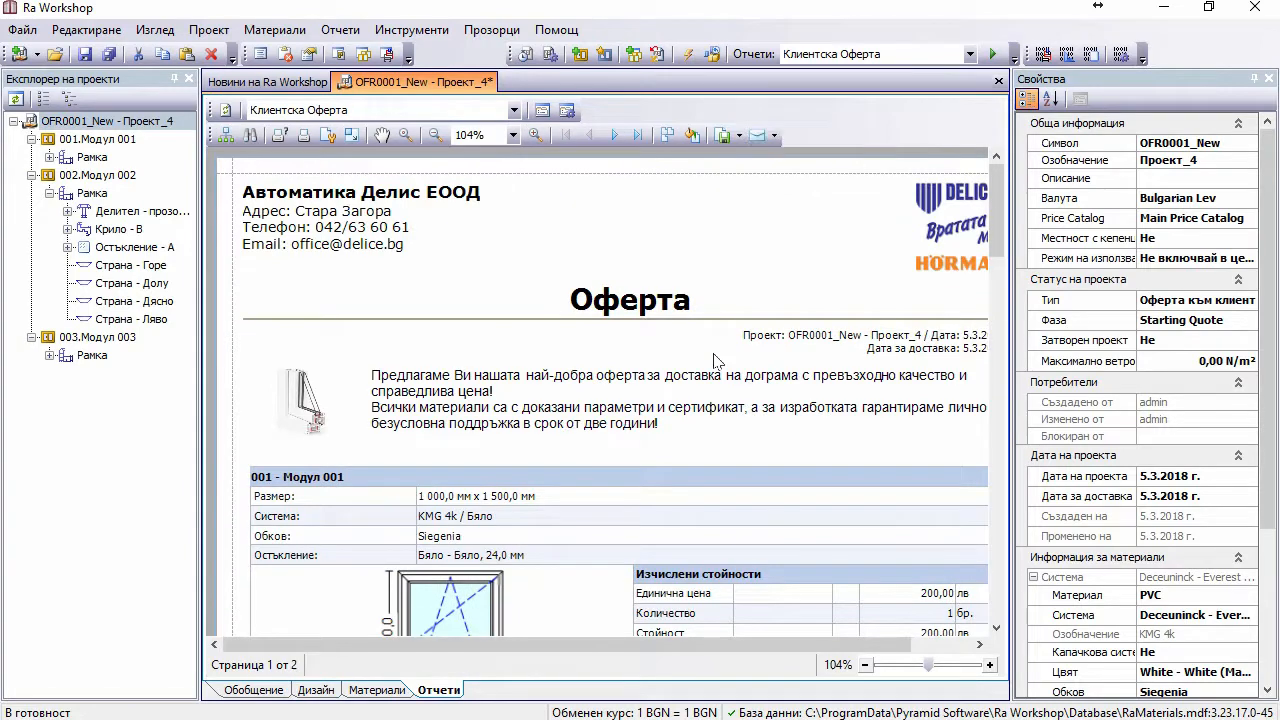
scroll(714, 360, "down", 10)
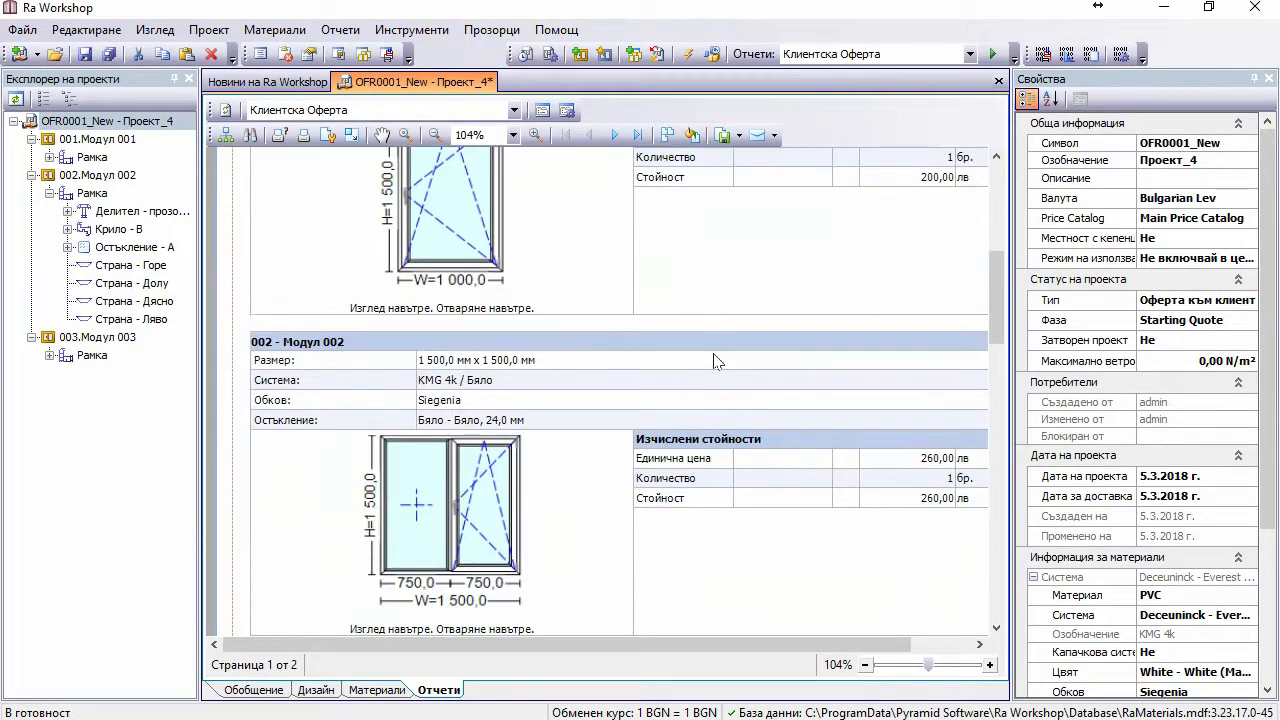
scroll(628, 387, "down", 1)
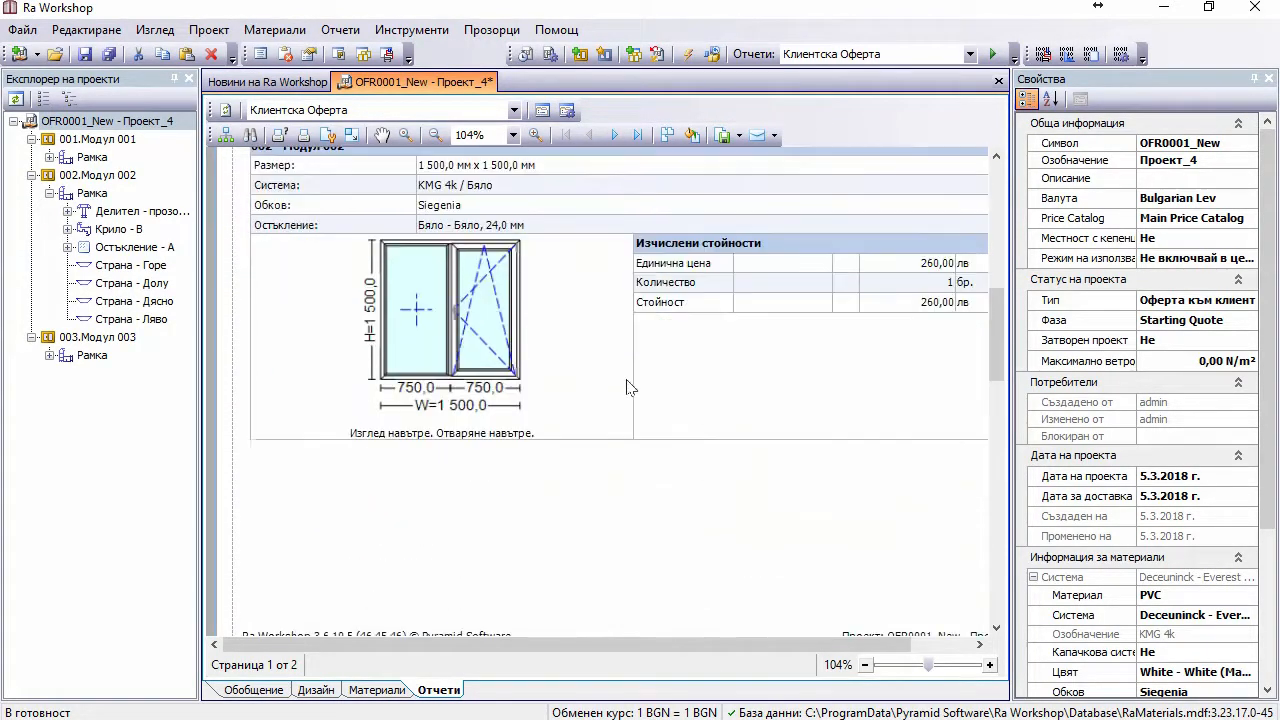
scroll(928, 310, "down", 6)
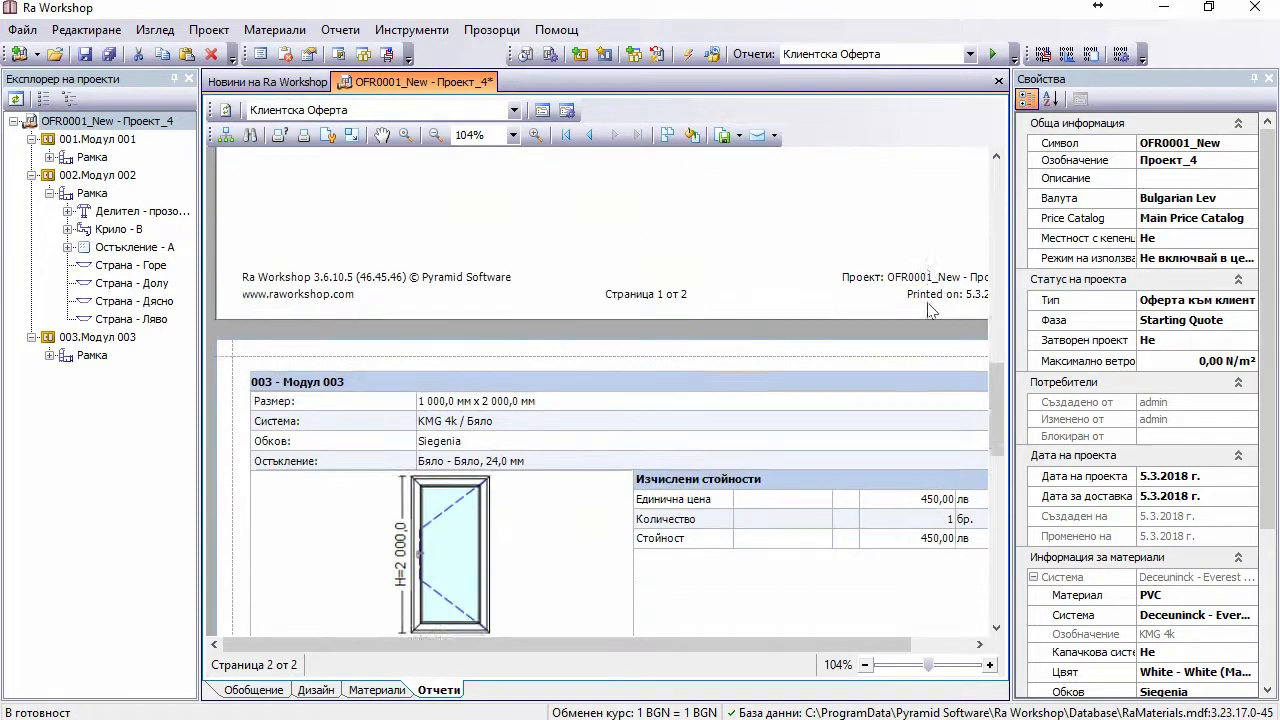
scroll(928, 310, "down", 1)
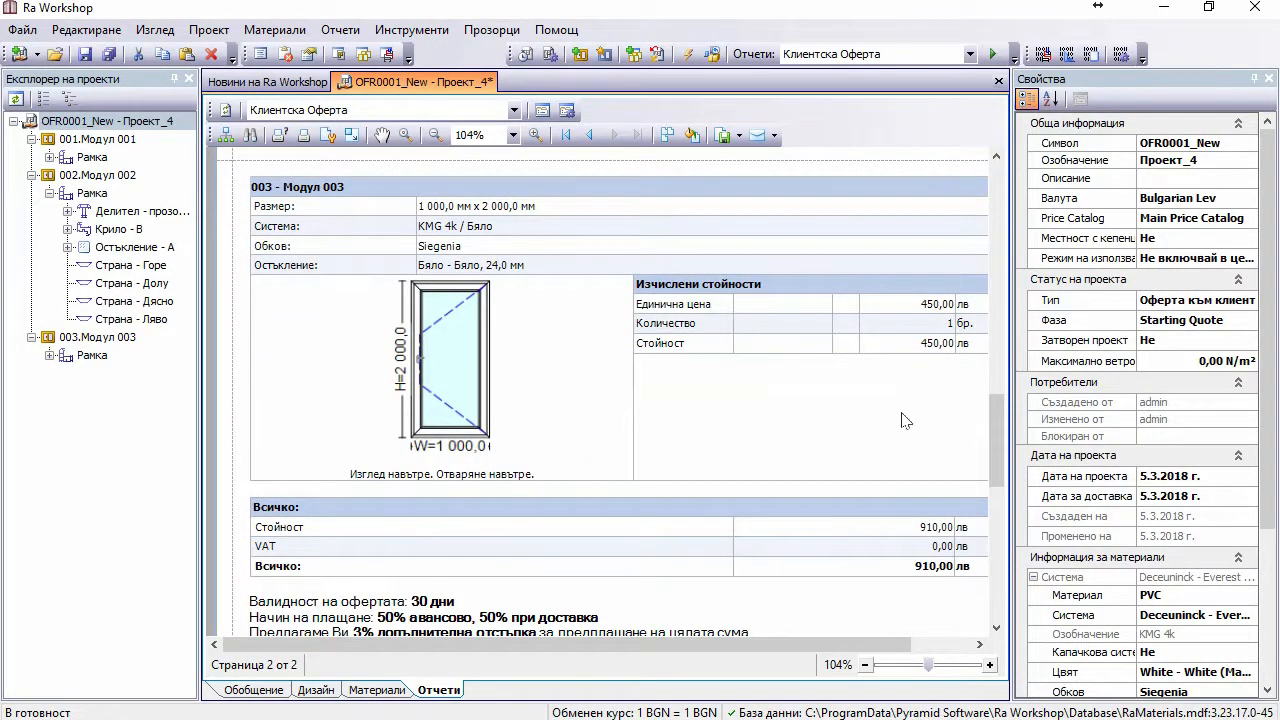
scroll(905, 420, "down", 2)
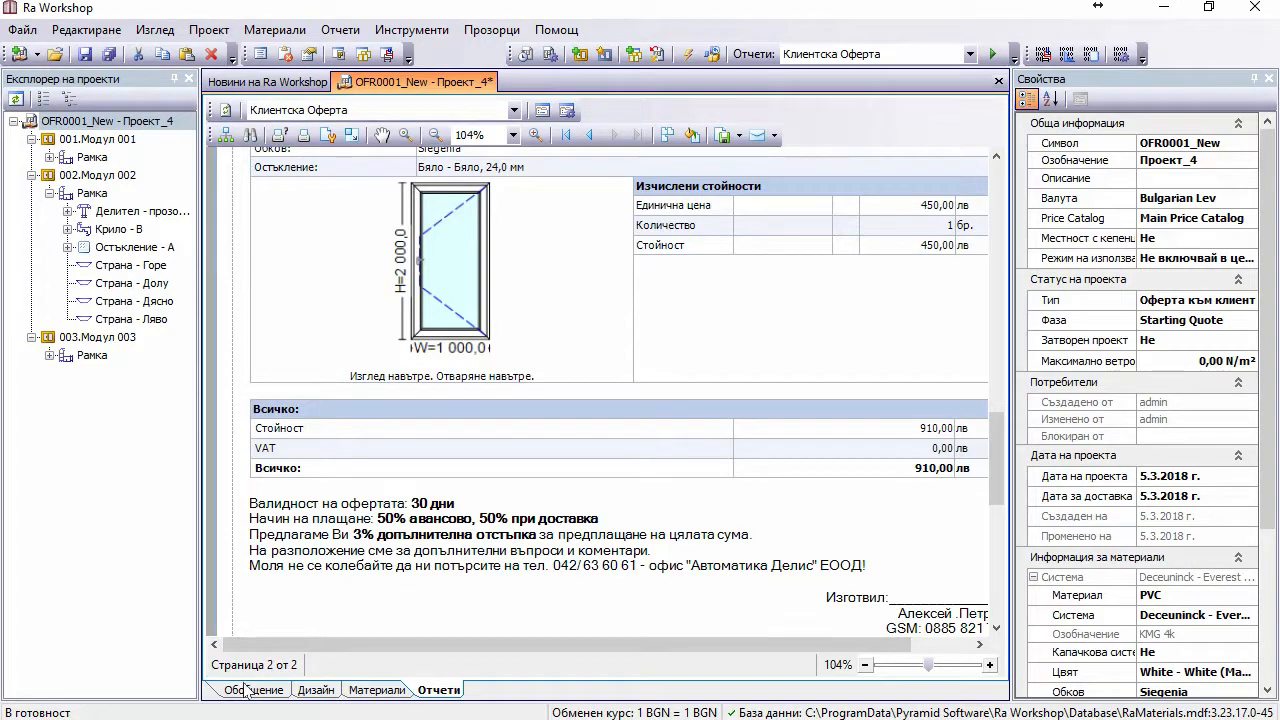
left_click(247, 450)
Step: Delete the VAT tax under Обобщение > Допълнителни разходи and save the project
left_click(252, 692)
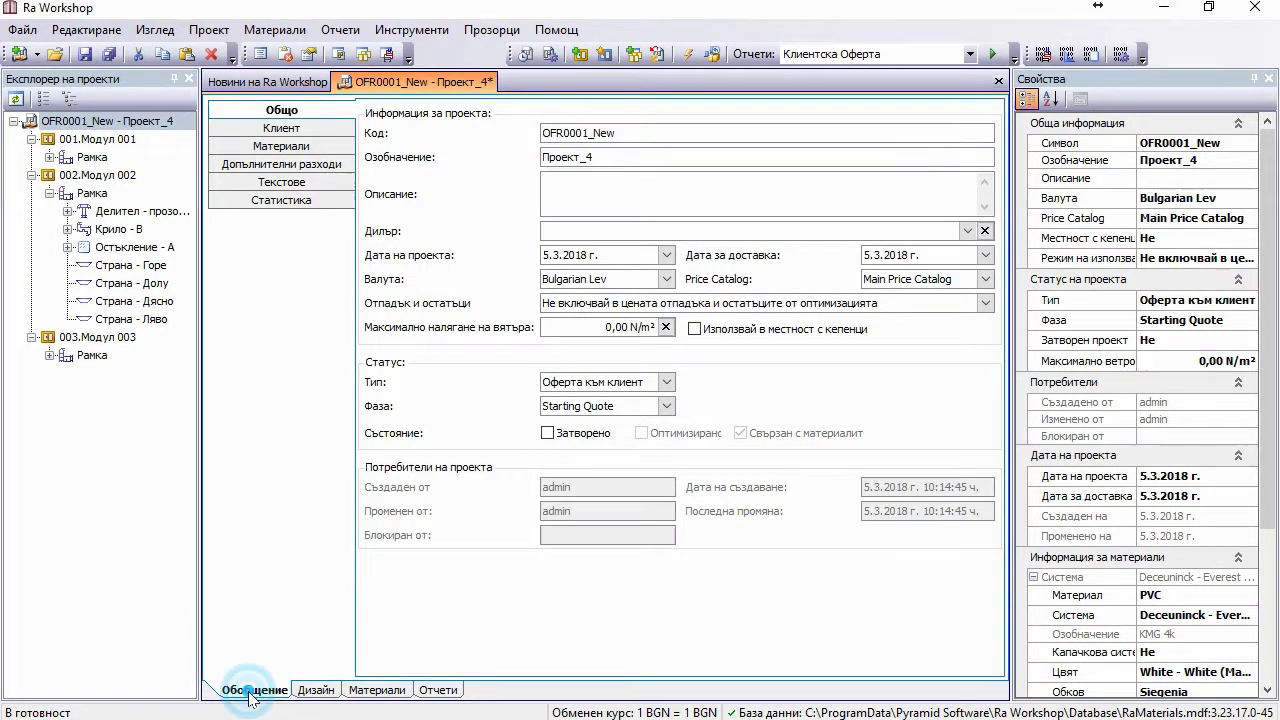
left_click(262, 168)
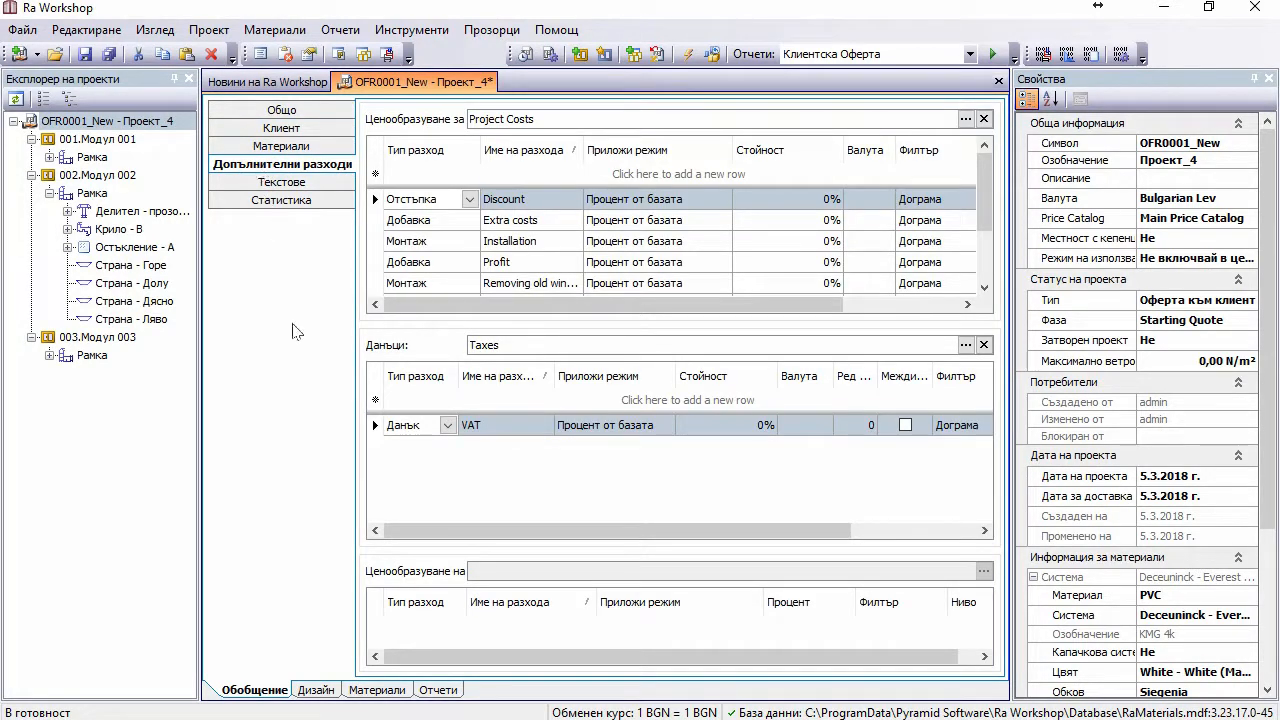
left_click(984, 346)
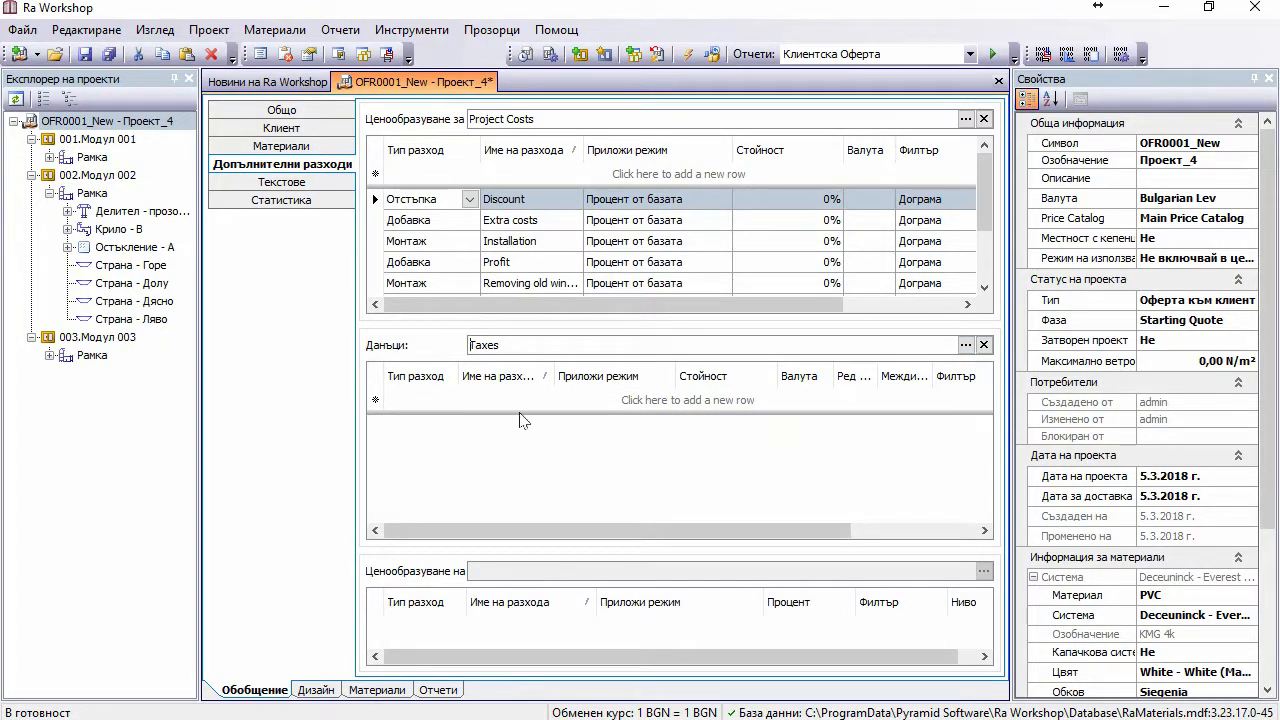
left_click(78, 50)
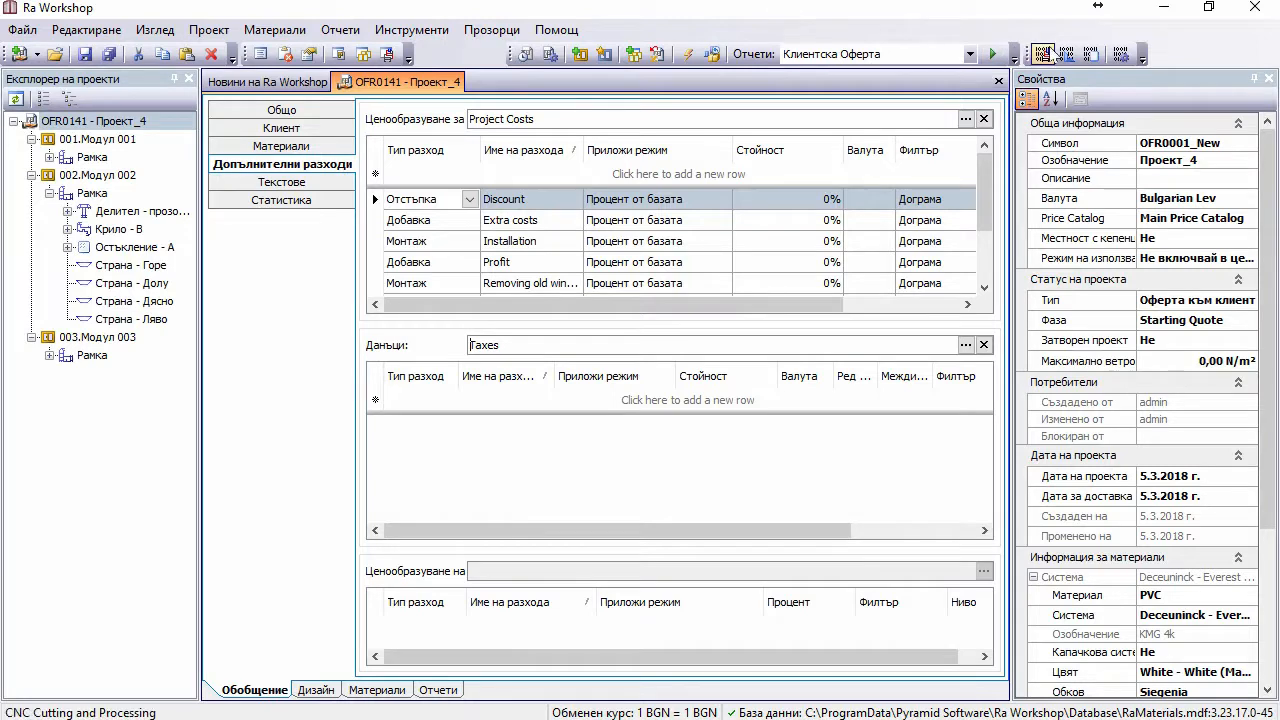
left_click(437, 690)
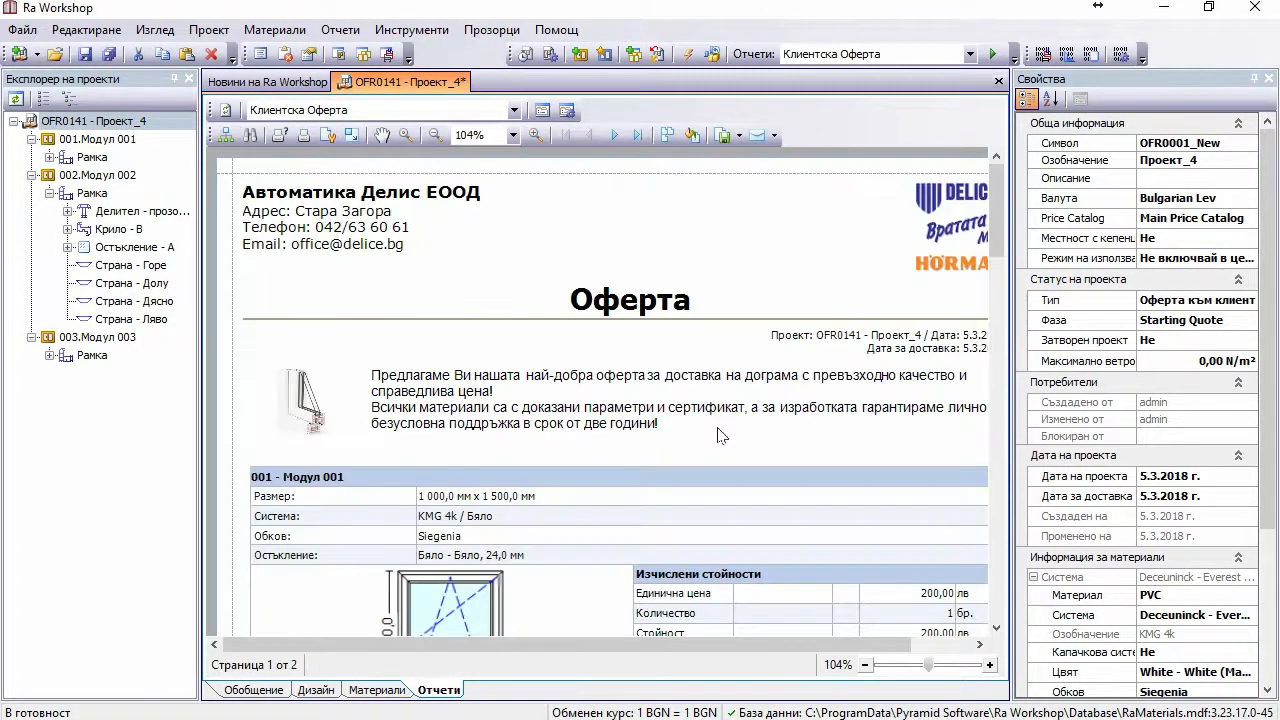
Step: Scroll the refreshed offer to confirm VAT is gone, then return to the additional costs
scroll(722, 435, "down", 10)
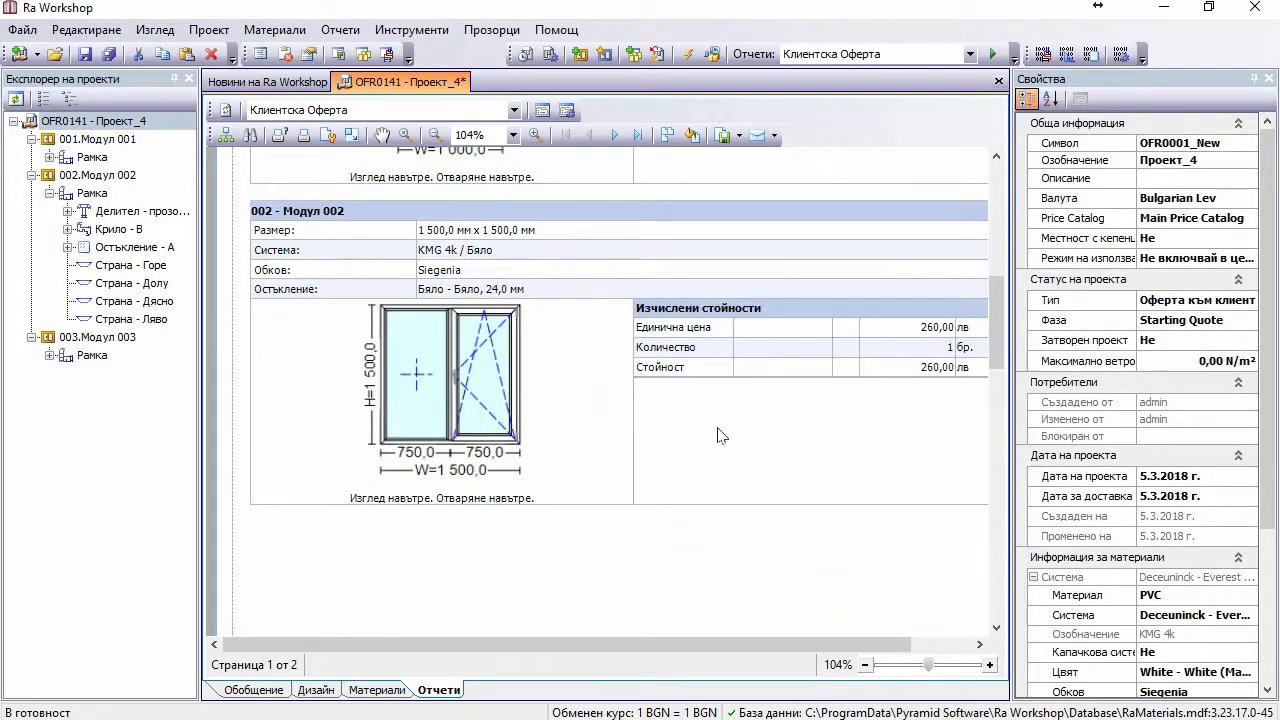
scroll(718, 428, "down", 12)
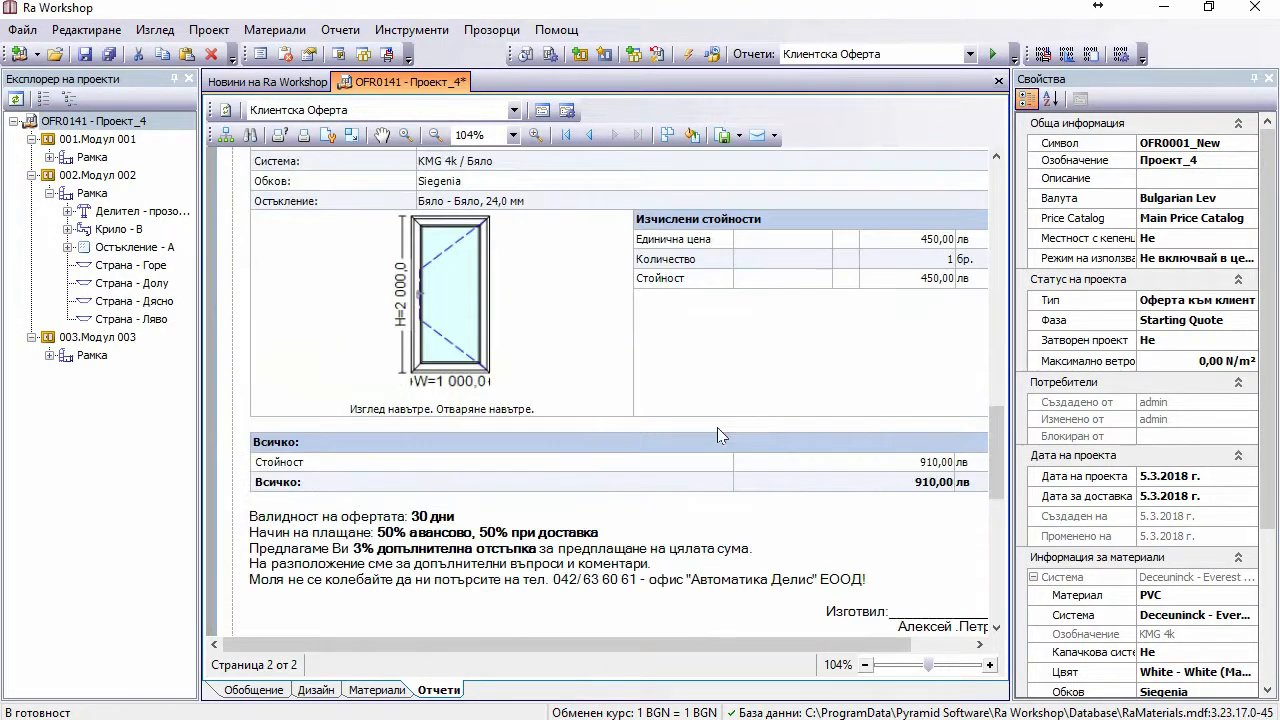
scroll(717, 434, "down", 1)
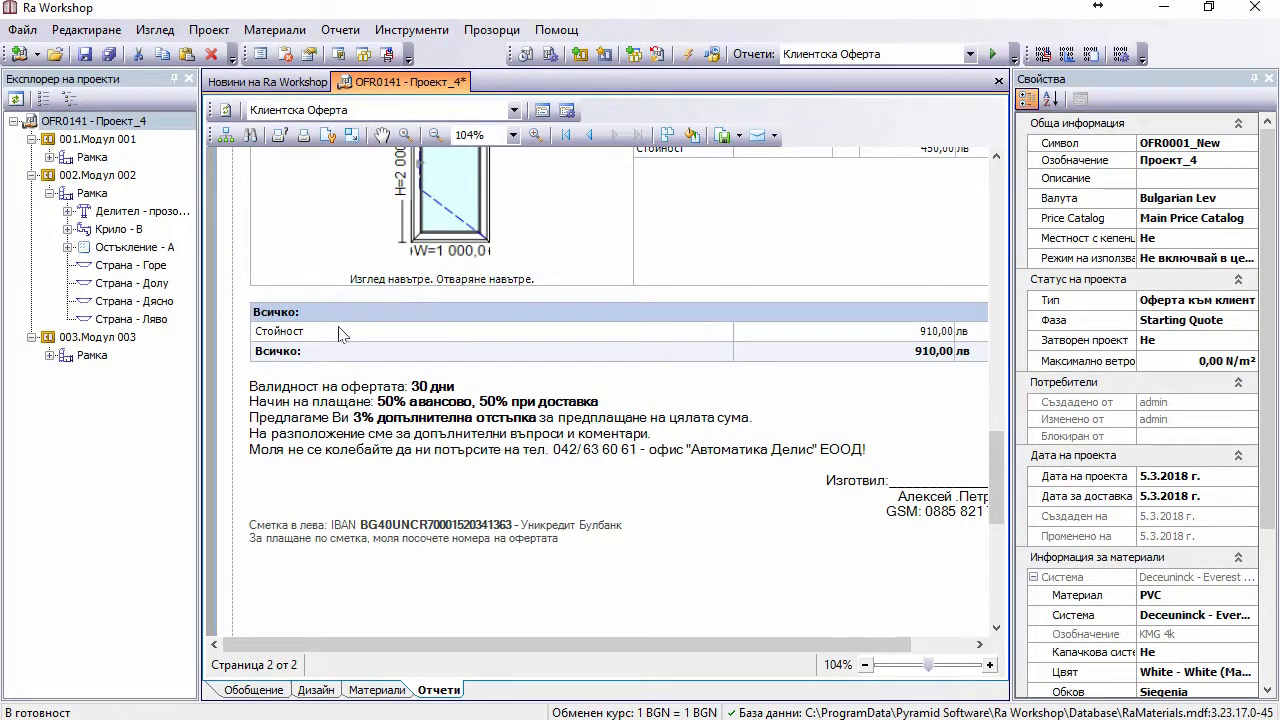
left_click(254, 690)
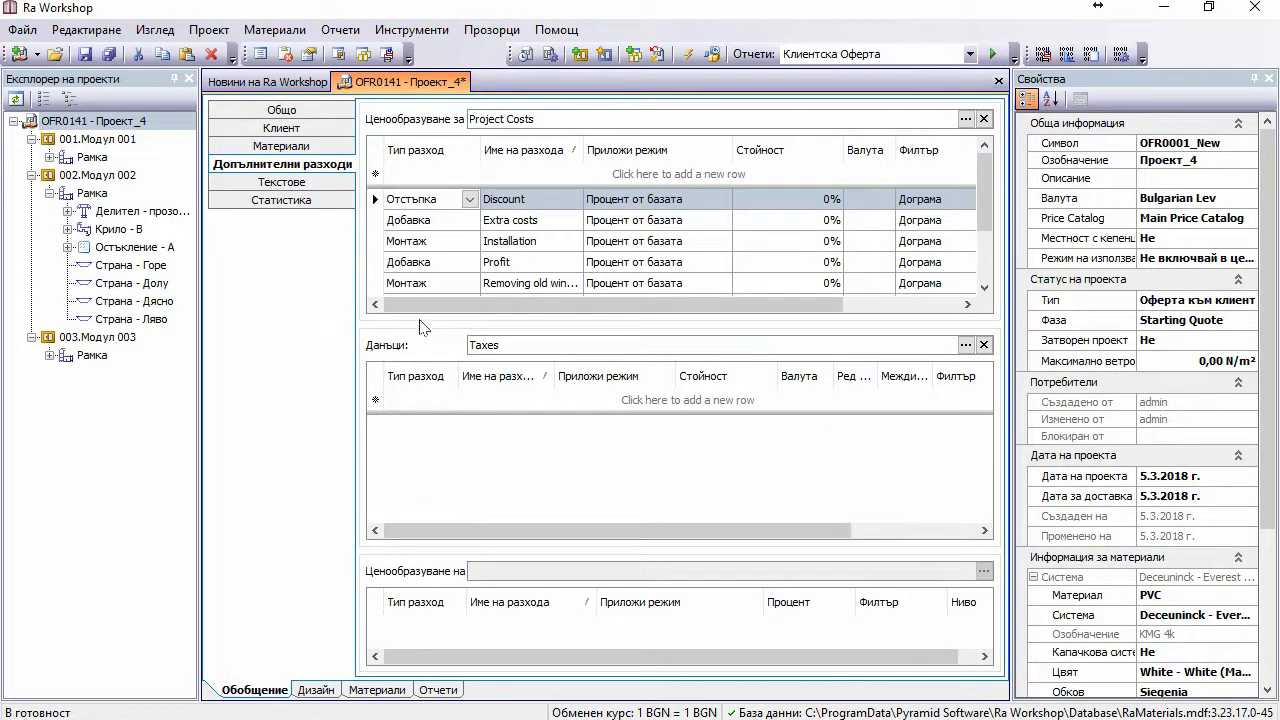
Step: Enter 10 as the Discount value in Project Costs and save the project
left_click(375, 203)
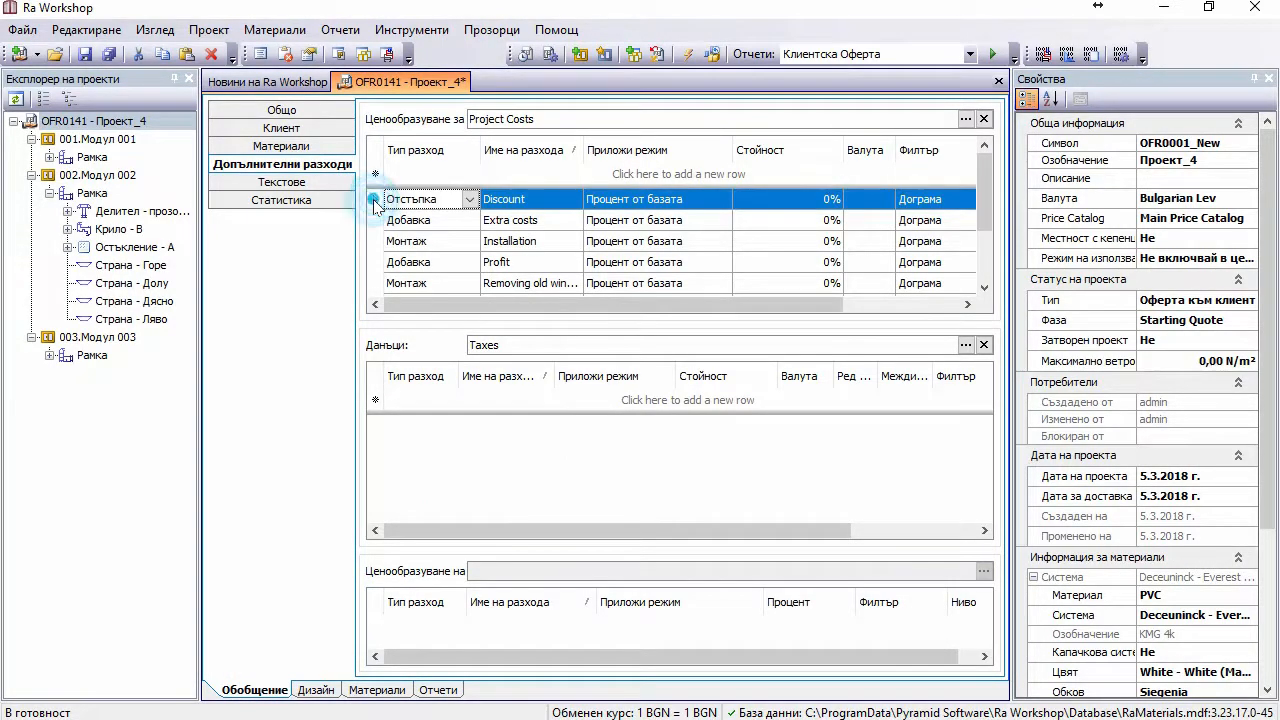
left_click(766, 194)
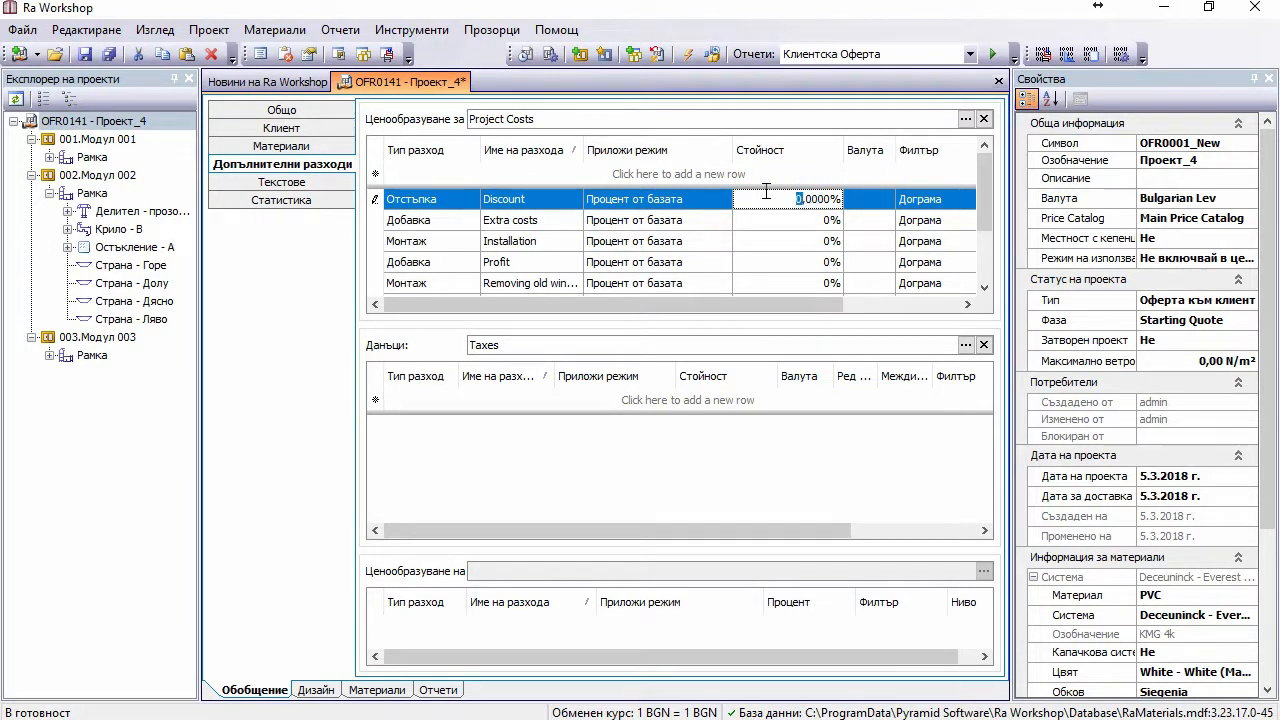
left_click(766, 194)
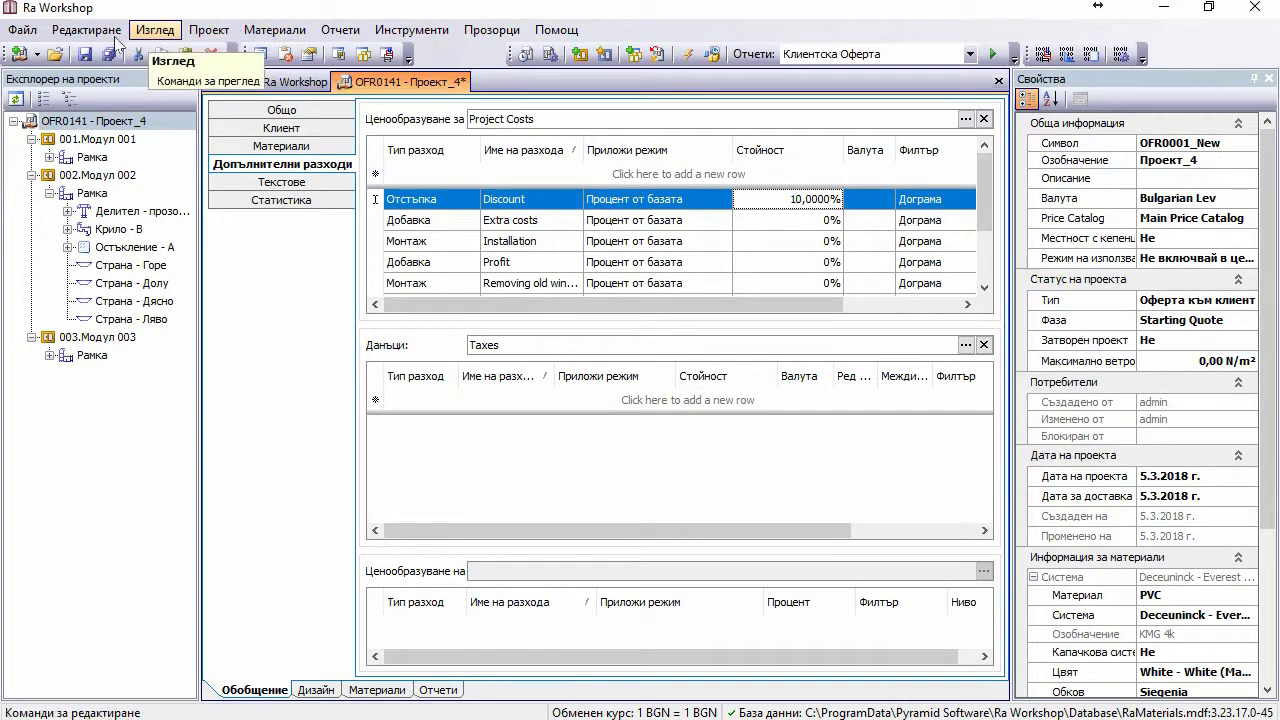
left_click(86, 55)
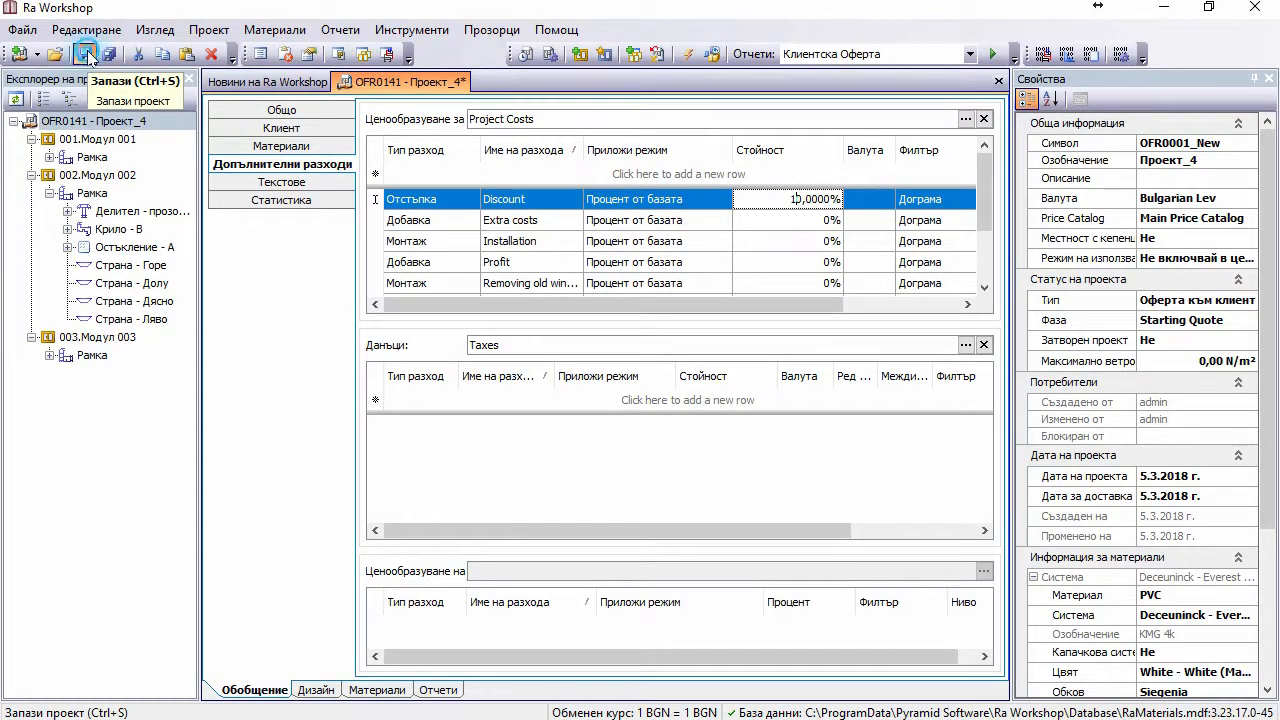
left_click(780, 197)
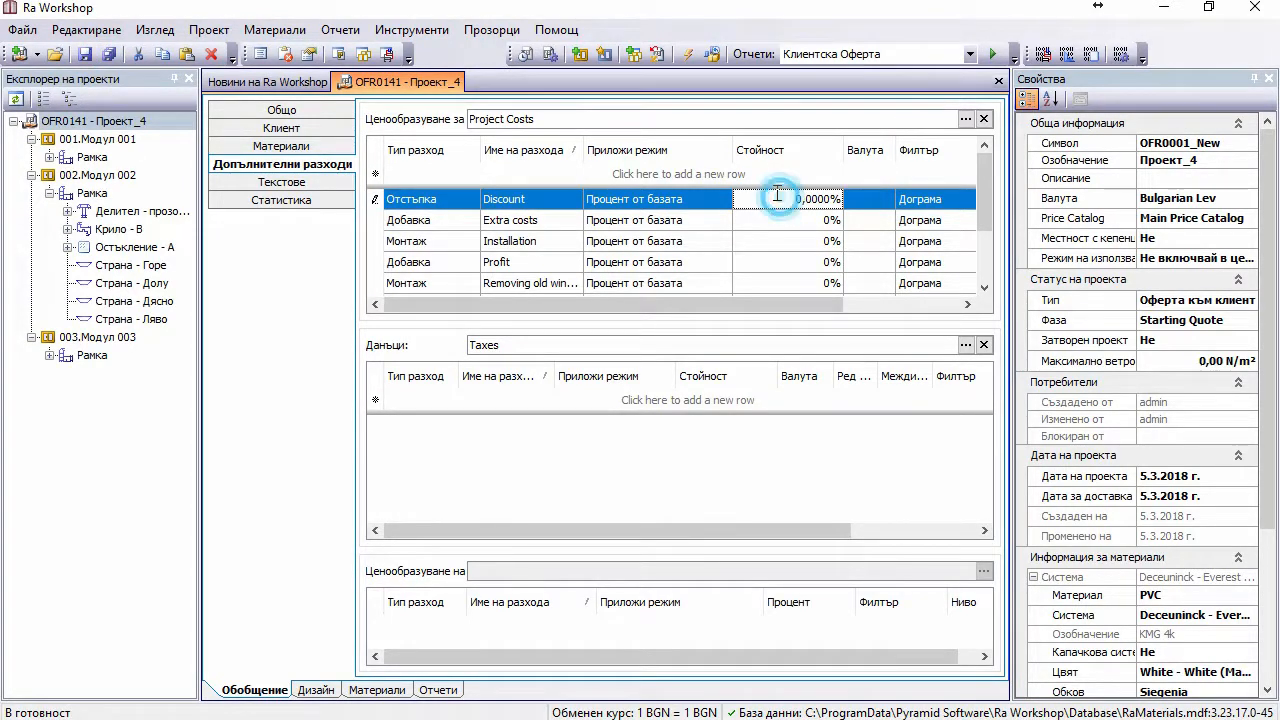
type("1")
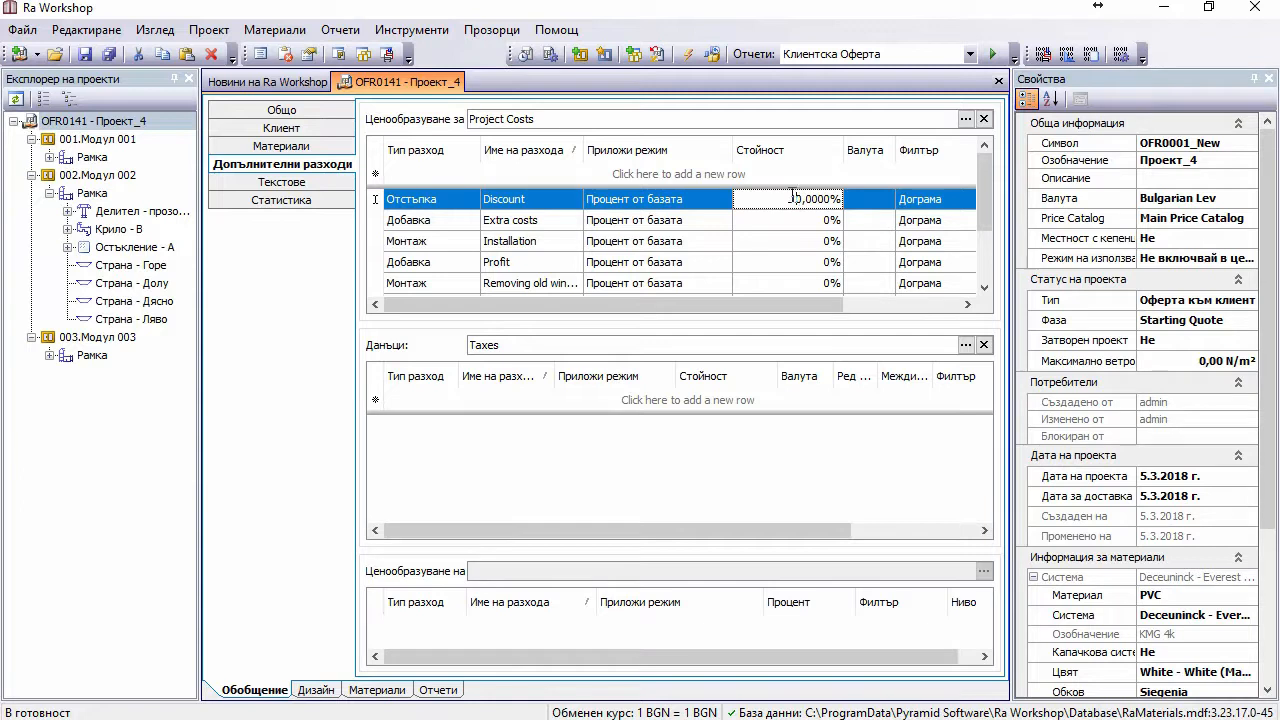
left_click(785, 219)
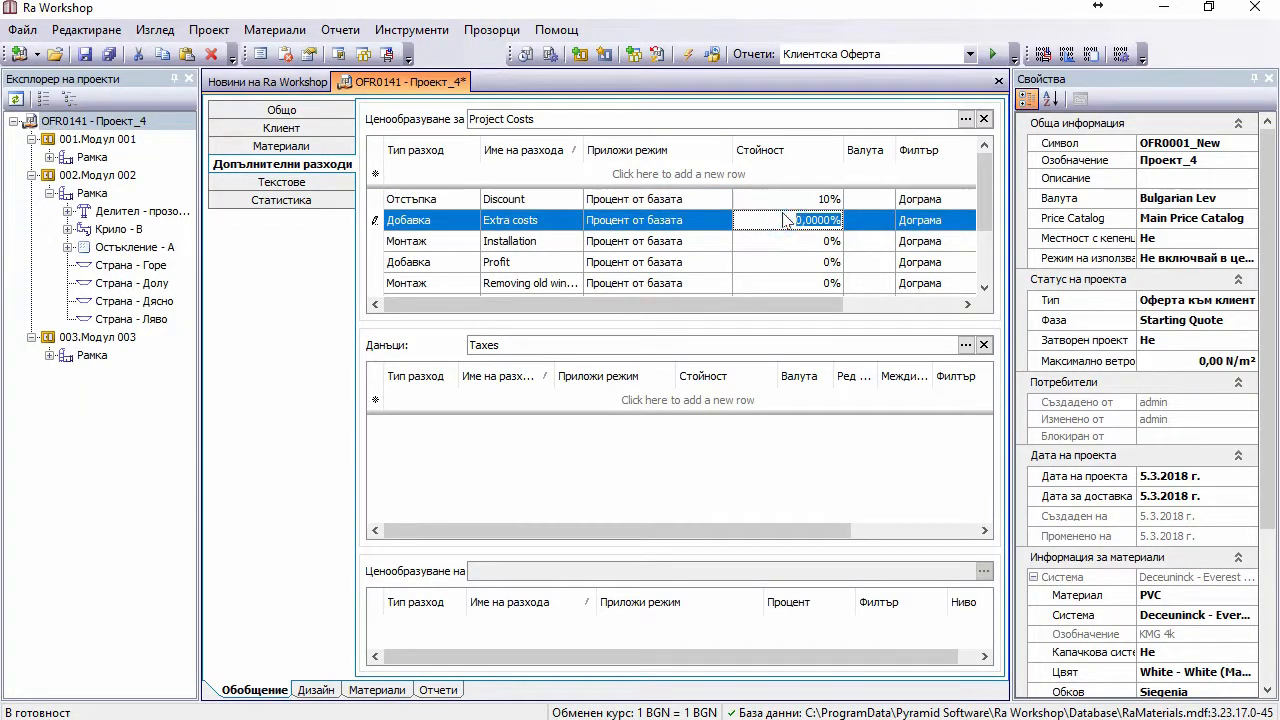
left_click(82, 53)
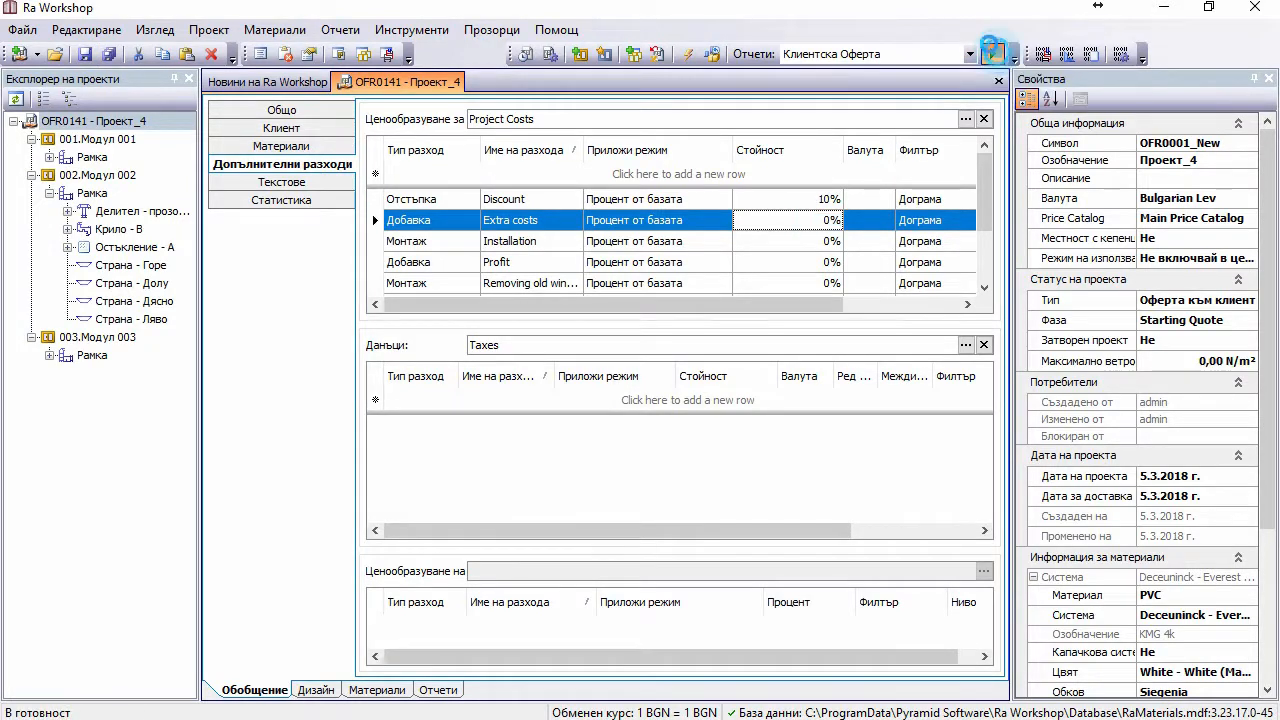
left_click(993, 49)
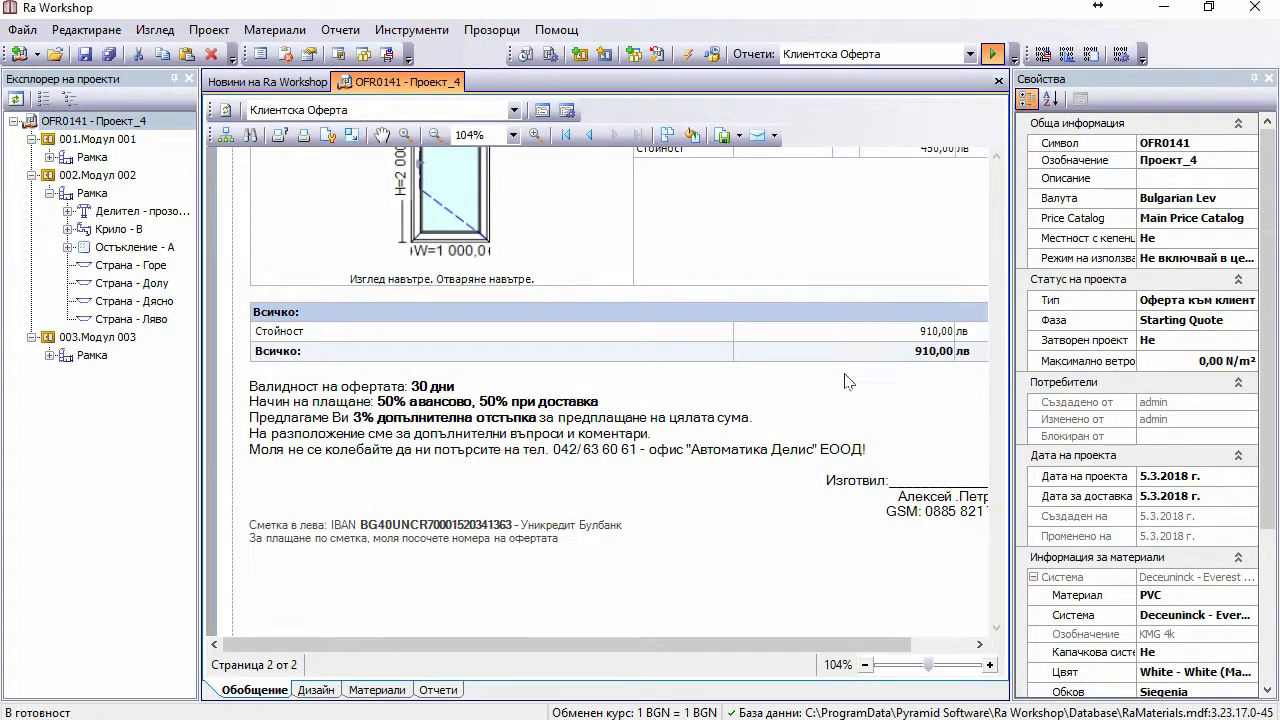
Step: Scroll the report to page 2 to check the -91,00 лв discount and 819,00 лв total
left_click_drag(1000, 226, 988, 498)
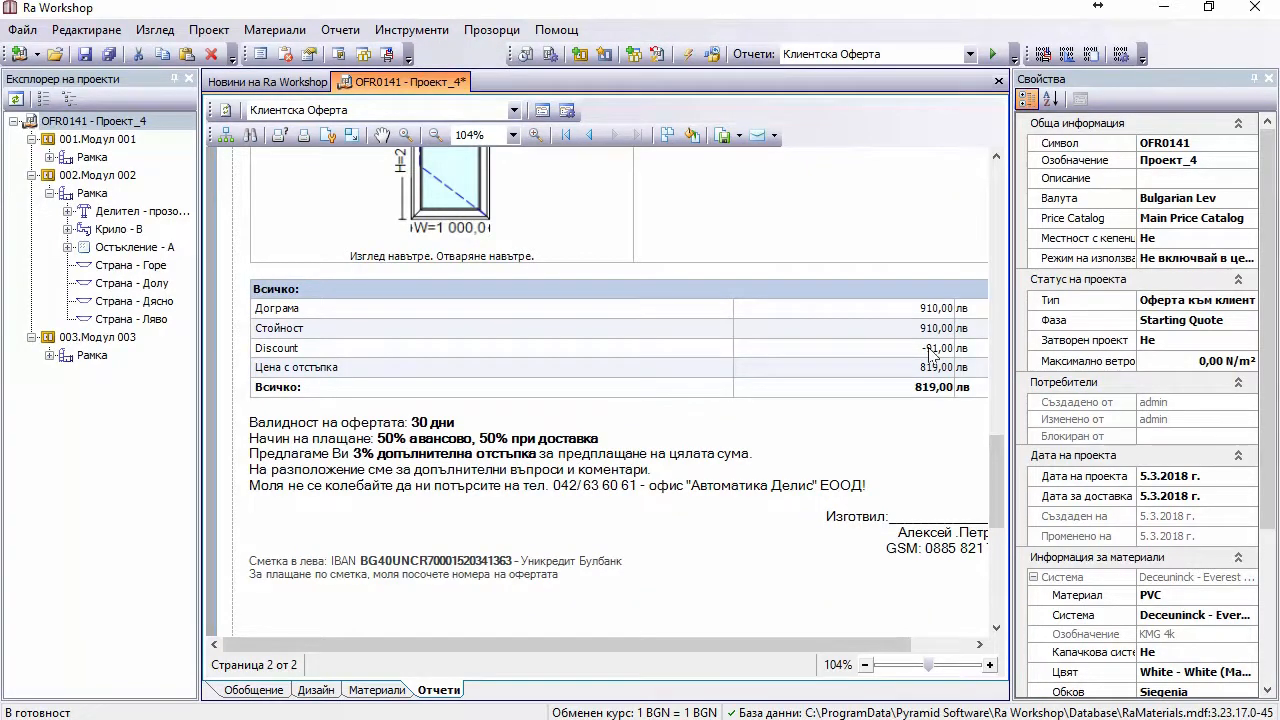
scroll(885, 378, "down", 3)
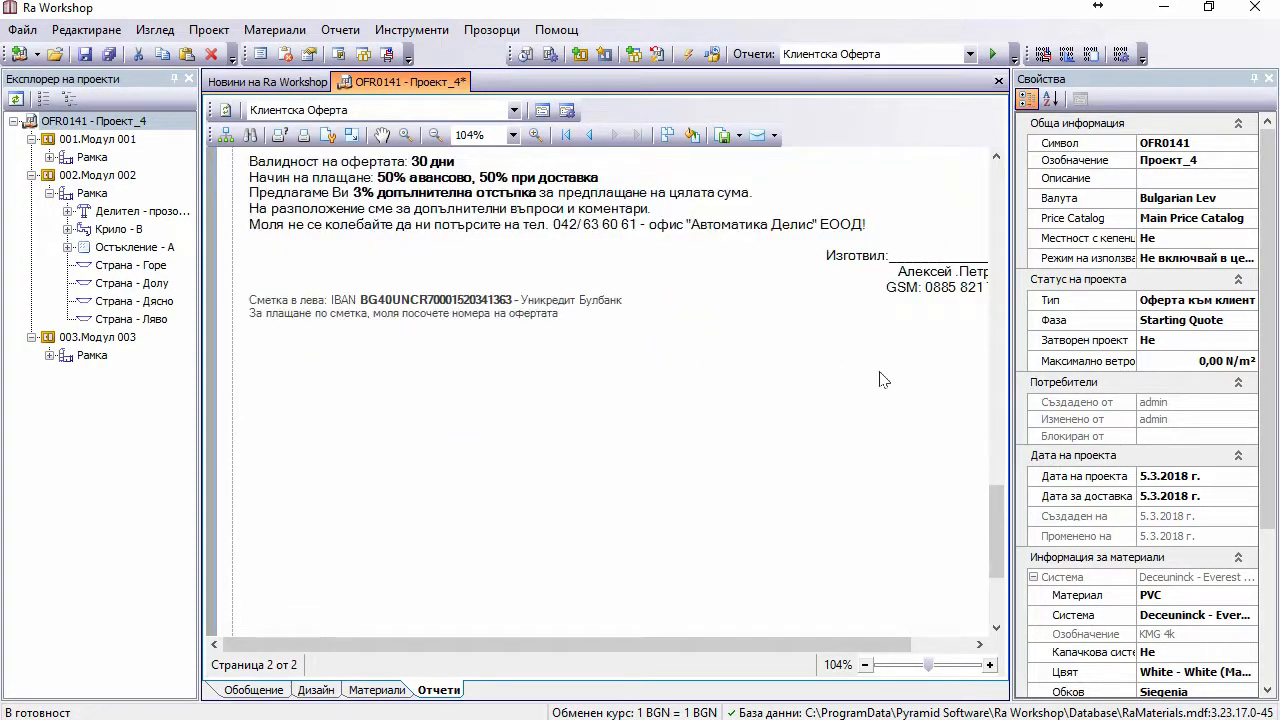
scroll(640, 352, "up", 3)
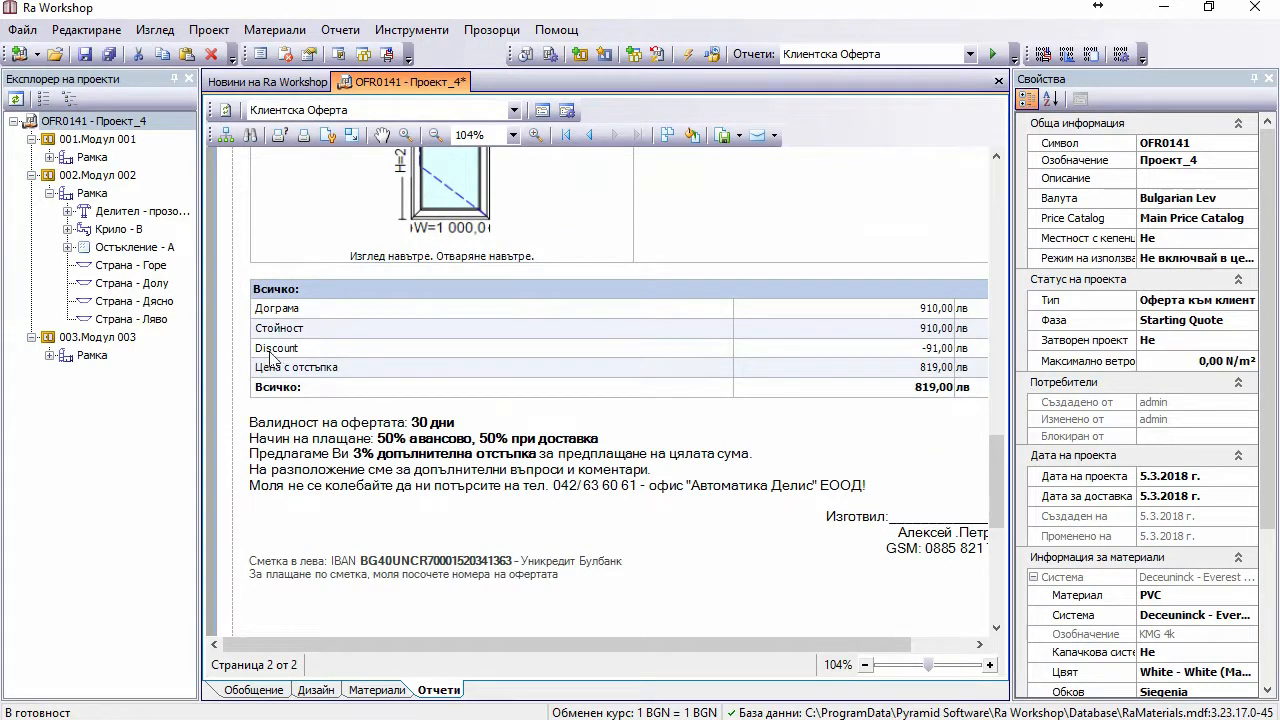